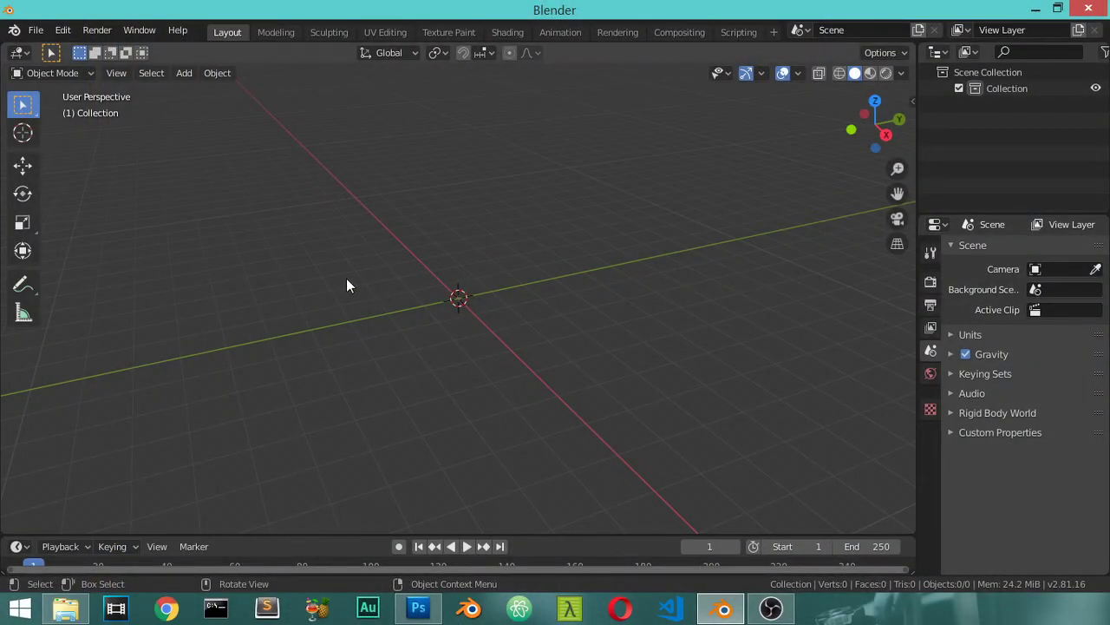
- Hide the toolbar and join the timeline into the 3D viewport
key("t")
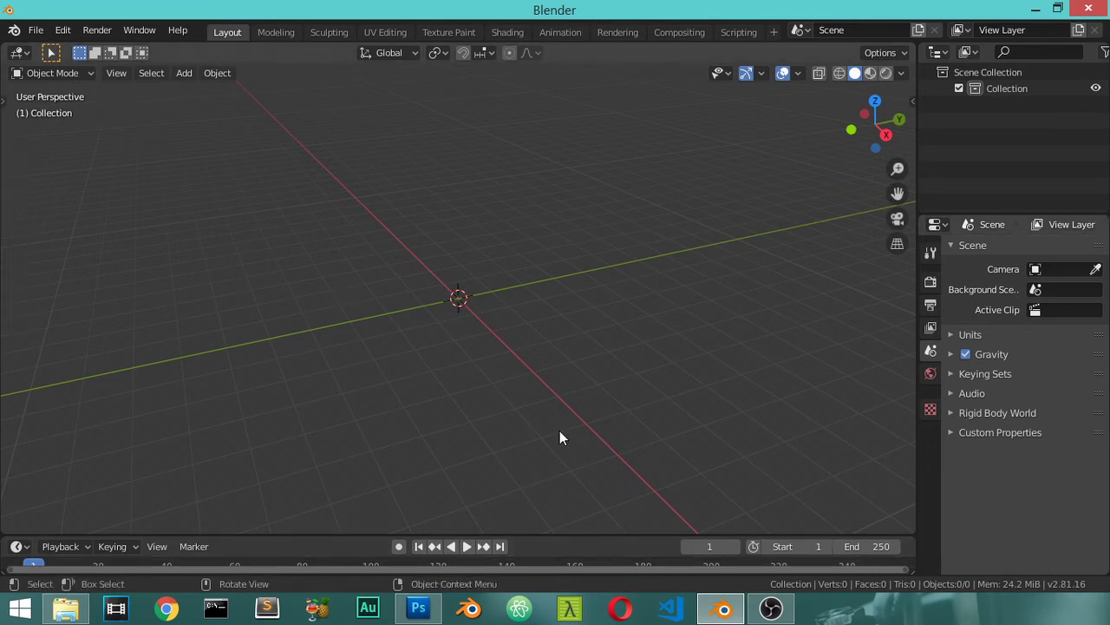
right_click(371, 536)
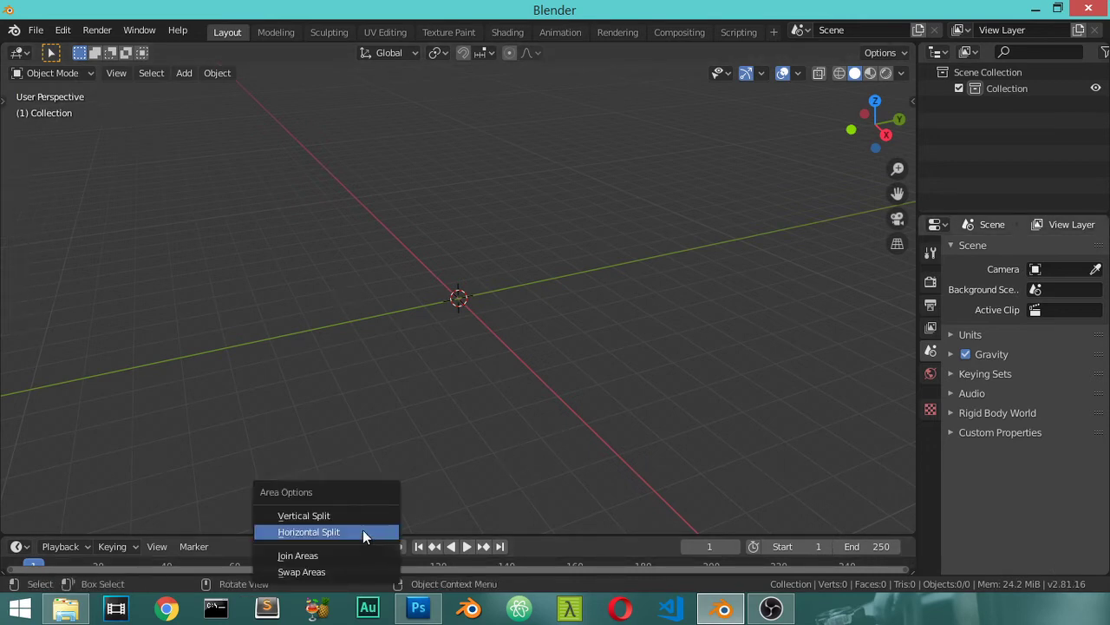
left_click(346, 552)
left_click(367, 486)
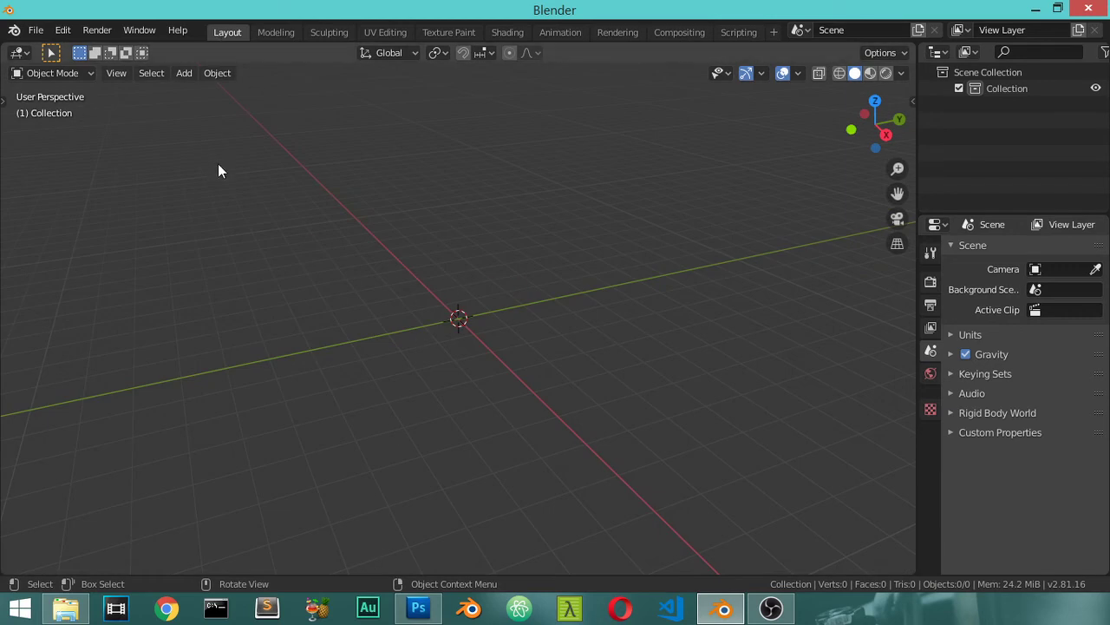
- Check the N sidebar's View settings, hide the sidebar again, and open the Edit menu
key("n")
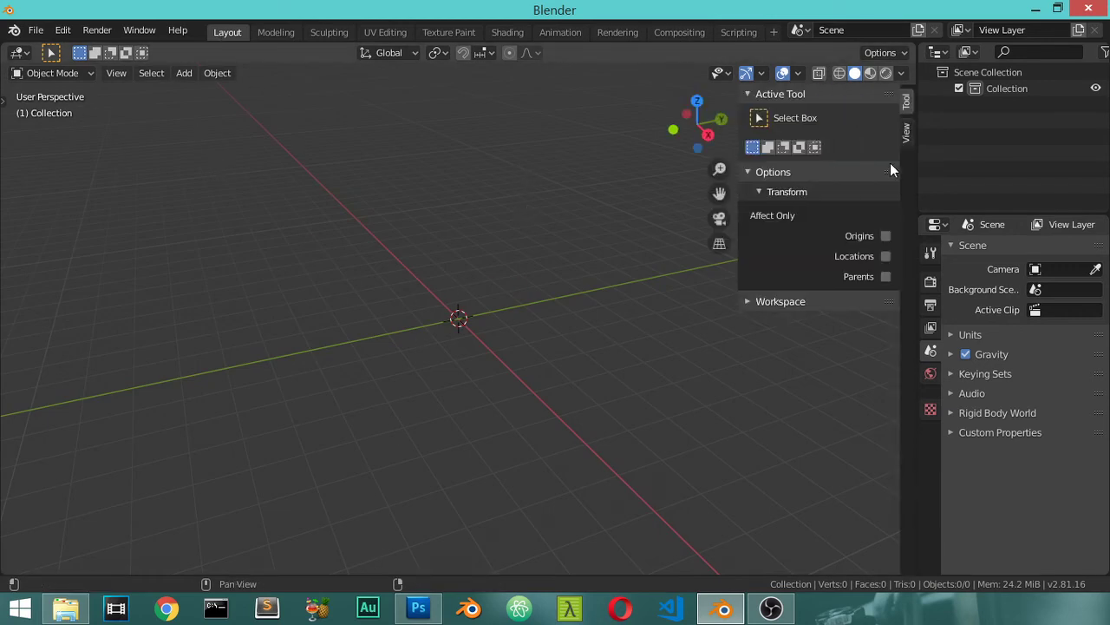
left_click(906, 132)
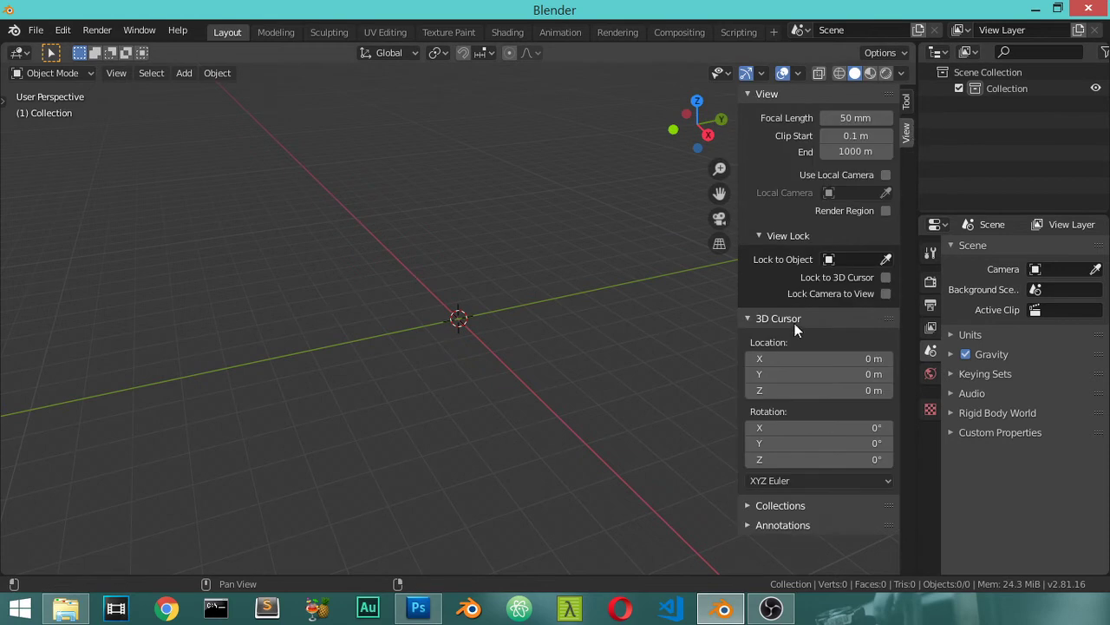
key("n")
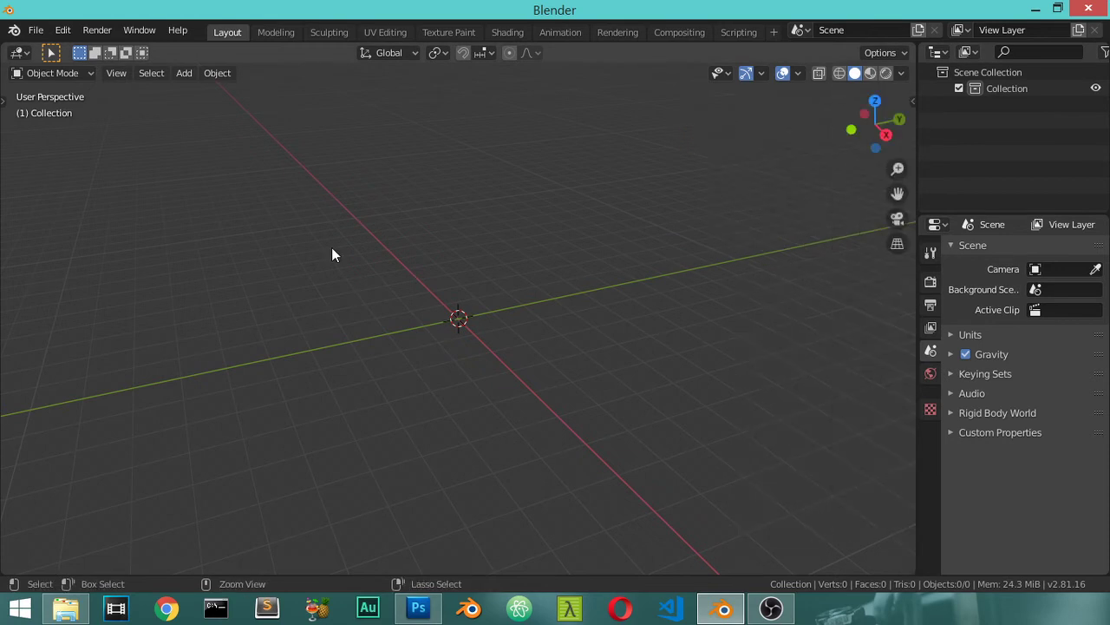
left_click(63, 31)
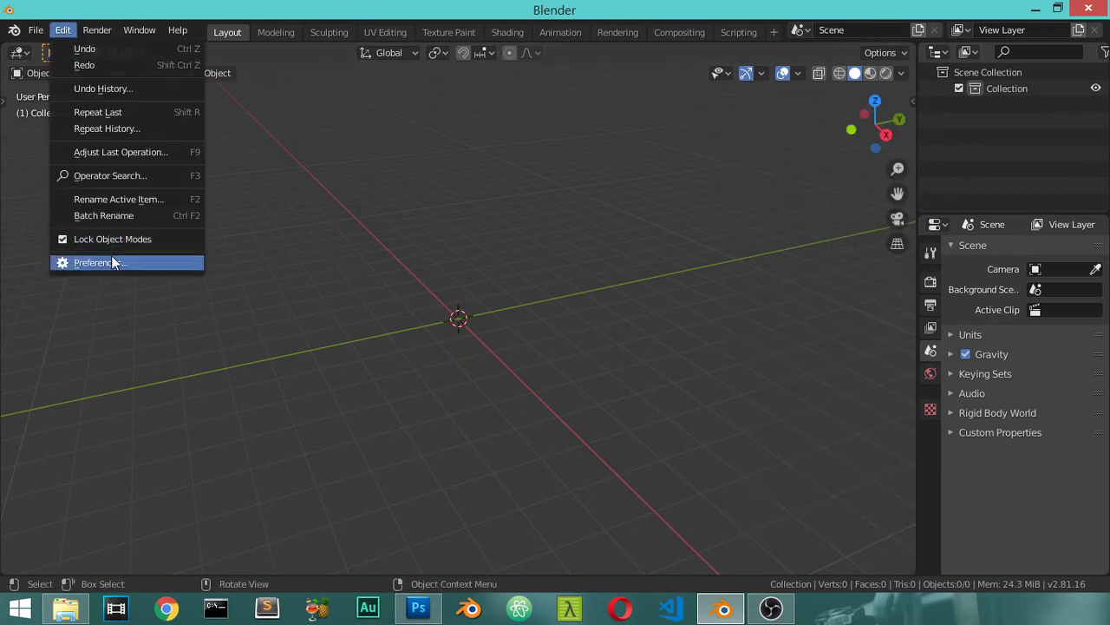
- Open Preferences on the Add-ons section and try several searches of the add-on list
left_click(115, 258)
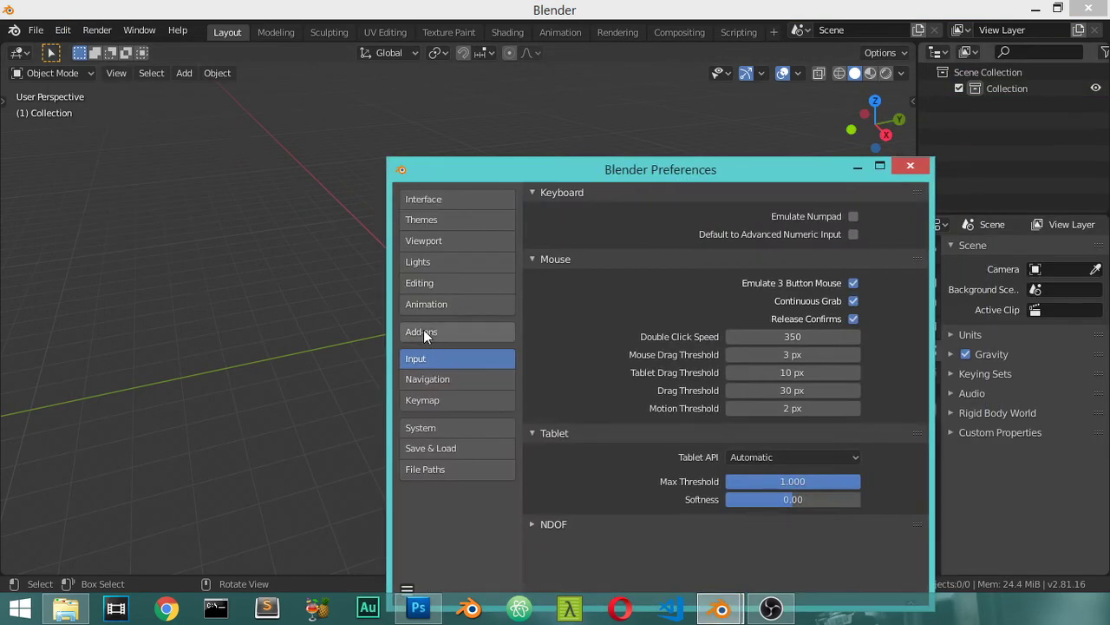
left_click(424, 331)
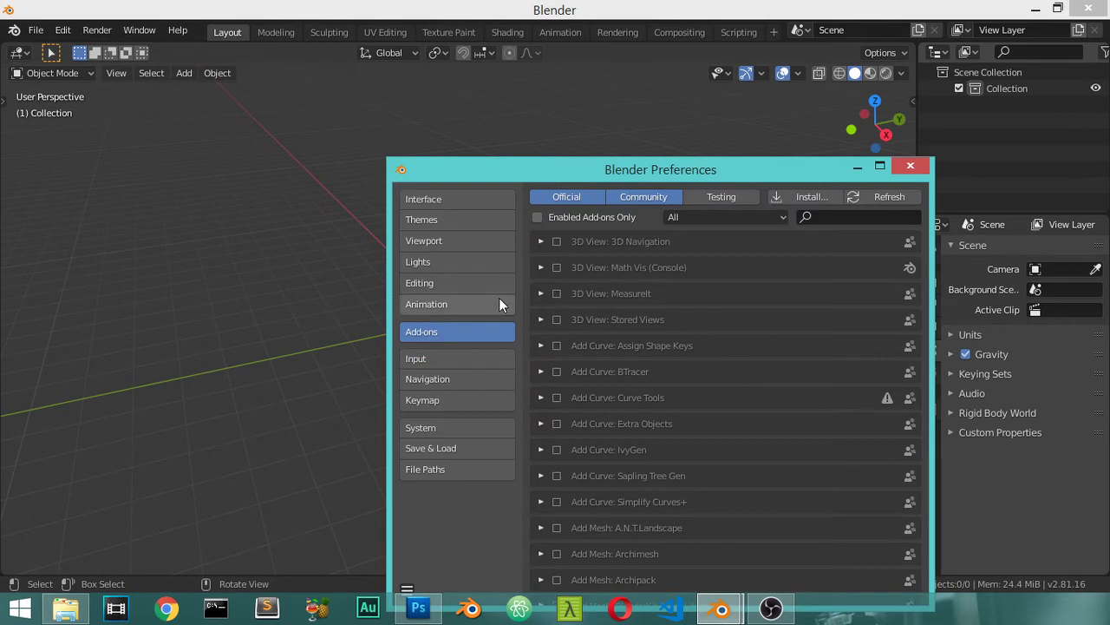
left_click(840, 215)
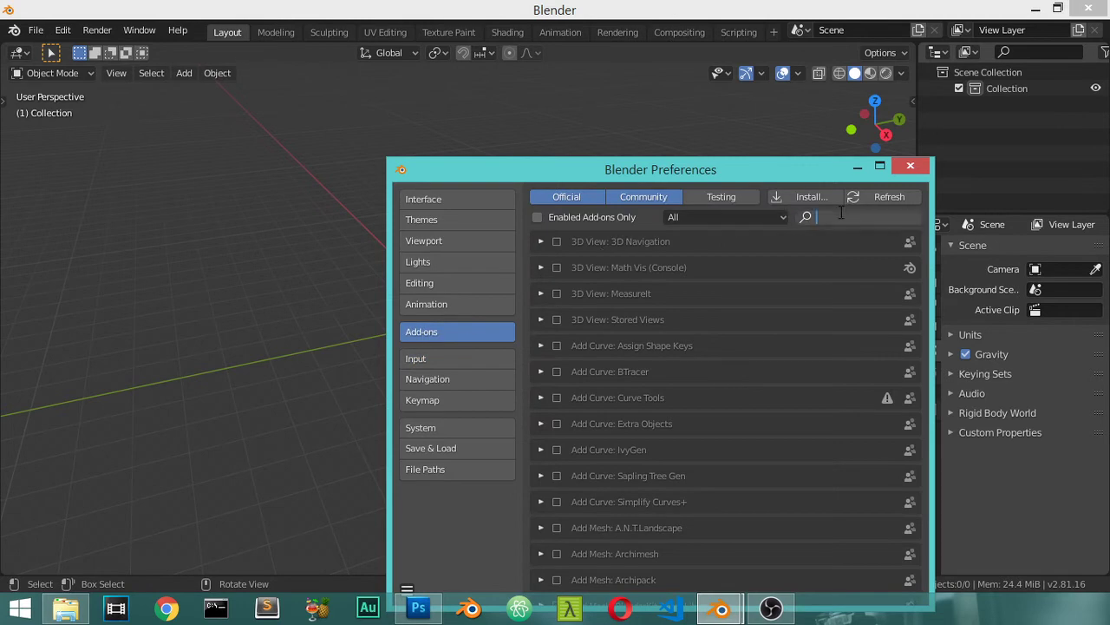
type("node")
key("BackSpace")
key("BackSpace")
key("BackSpace")
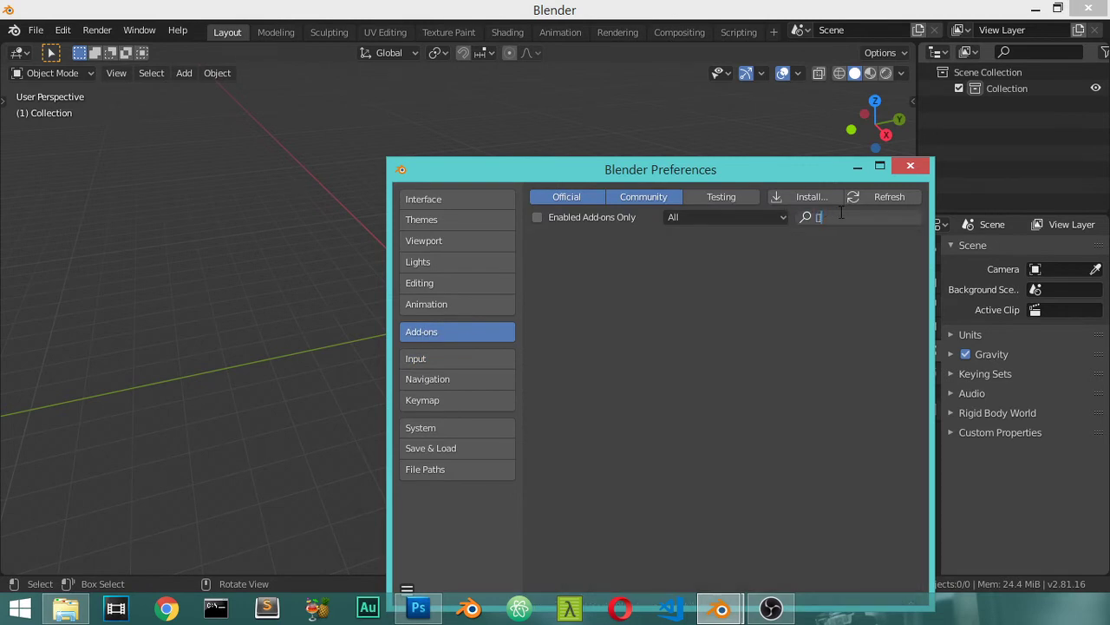
key("BackSpace")
type("cas")
key("BackSpace")
key("BackSpace")
key("BackSpace")
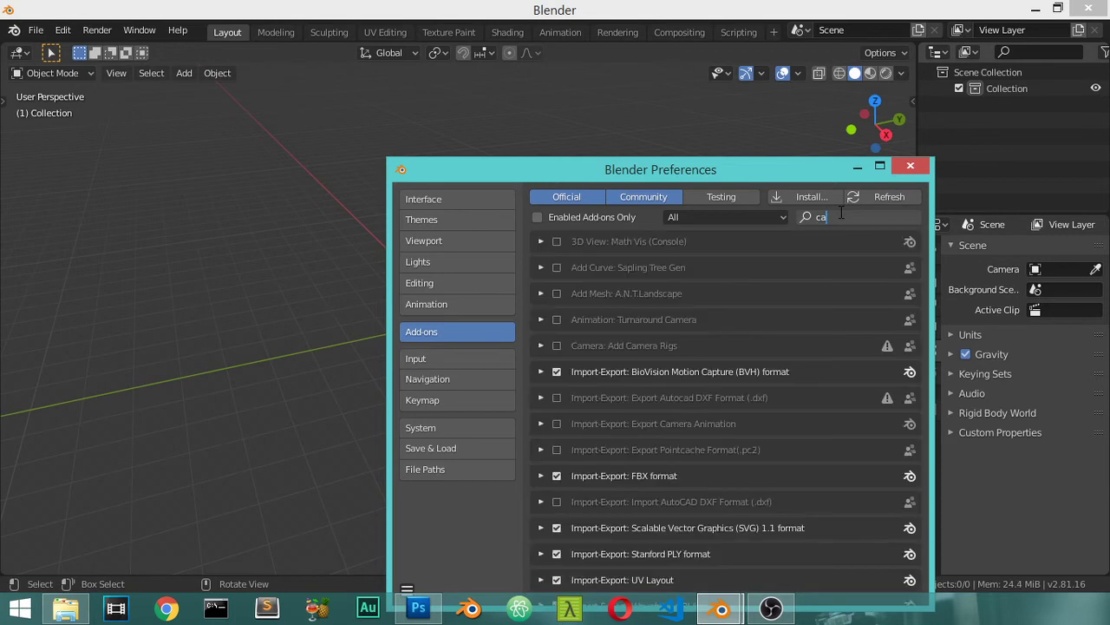
type("no")
key("BackSpace")
key("BackSpace")
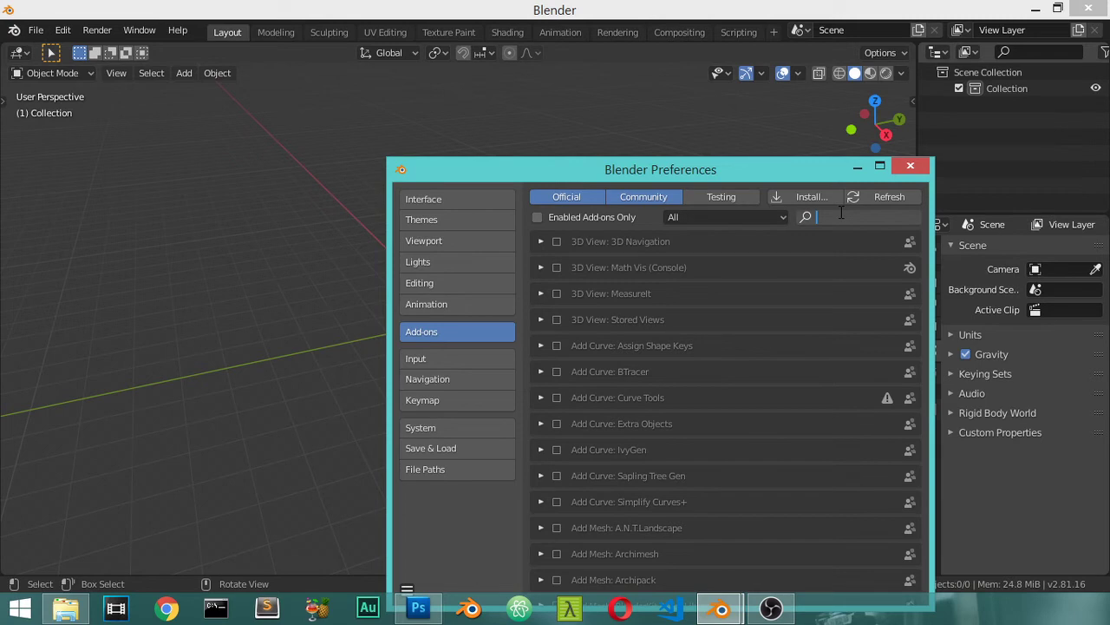
- Filter add-ons by 'node', enable Node Wrangler, clear the search and close Preferences
left_click_drag(749, 169, 589, 97)
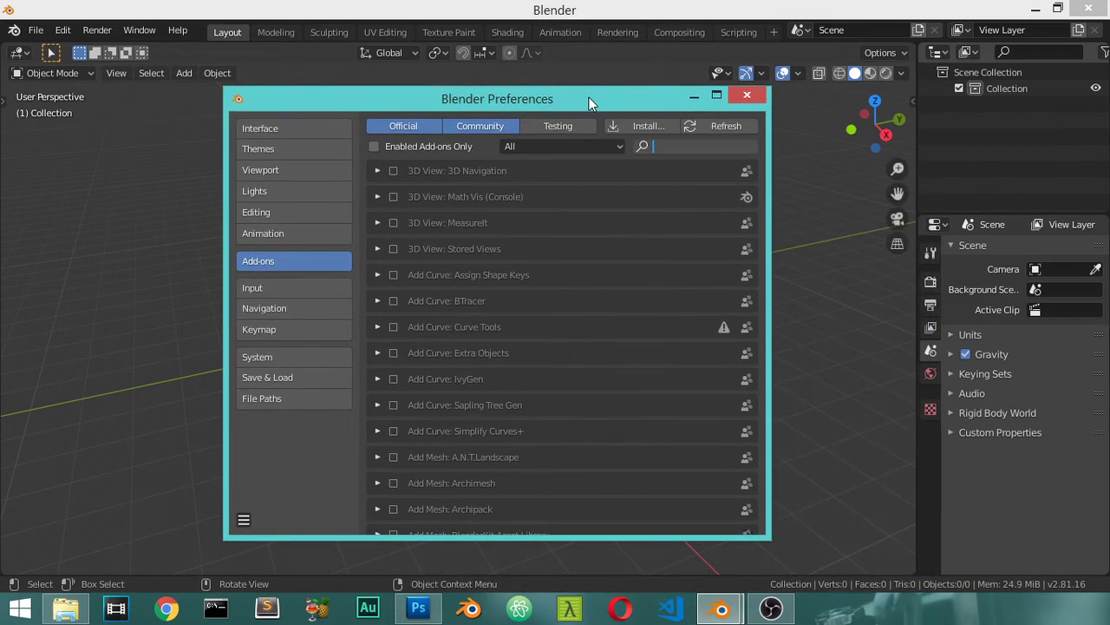
type("node")
key("Return")
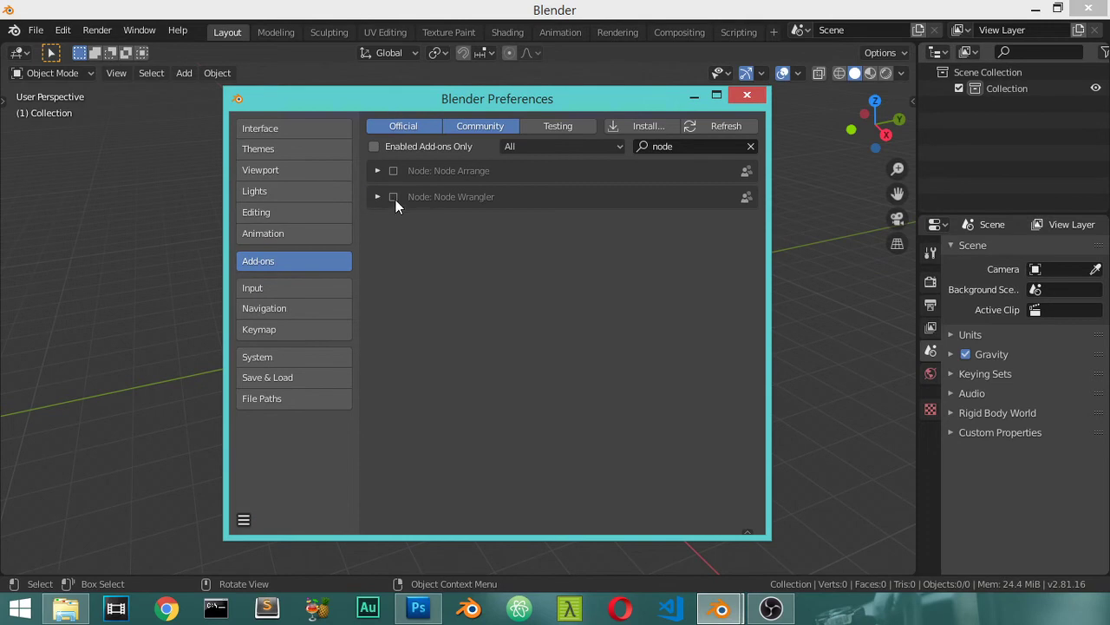
left_click(395, 197)
left_click(671, 148)
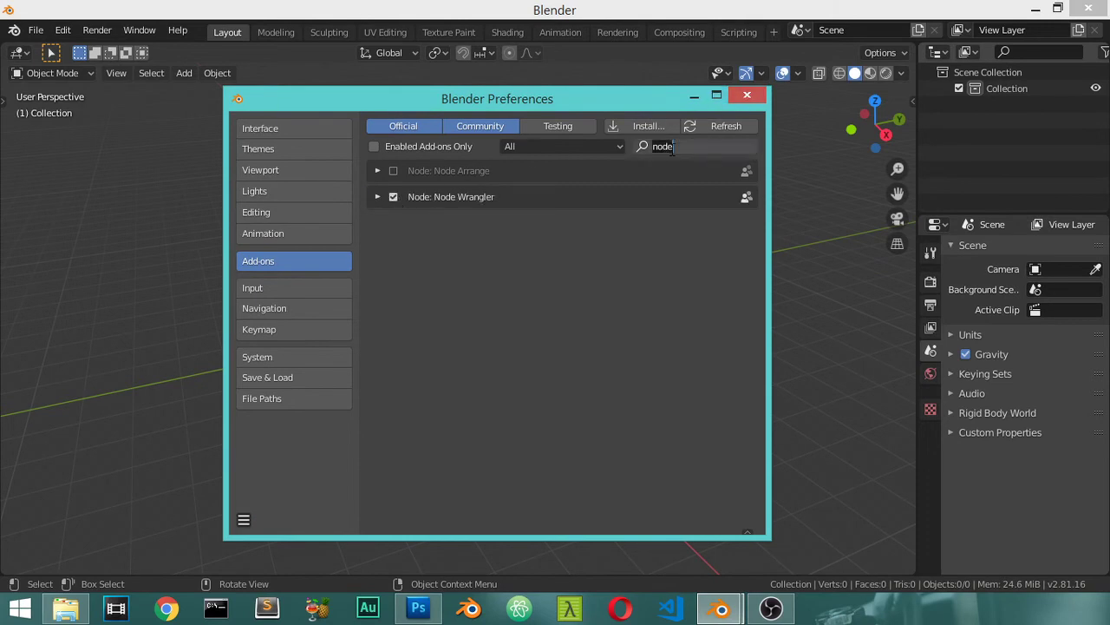
key("BackSpace")
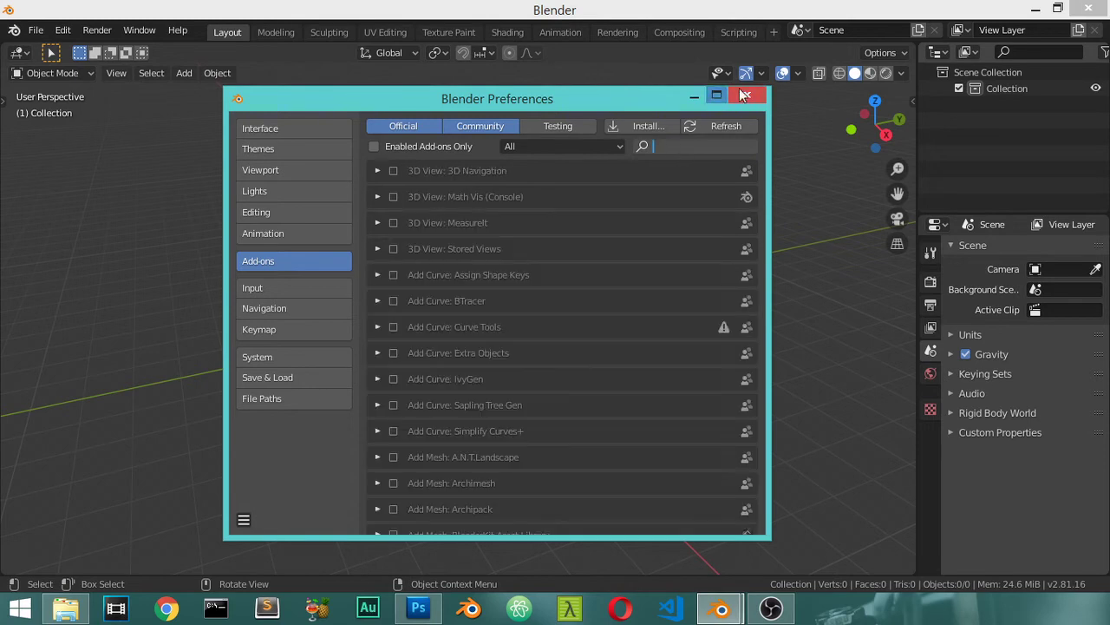
left_click(746, 94)
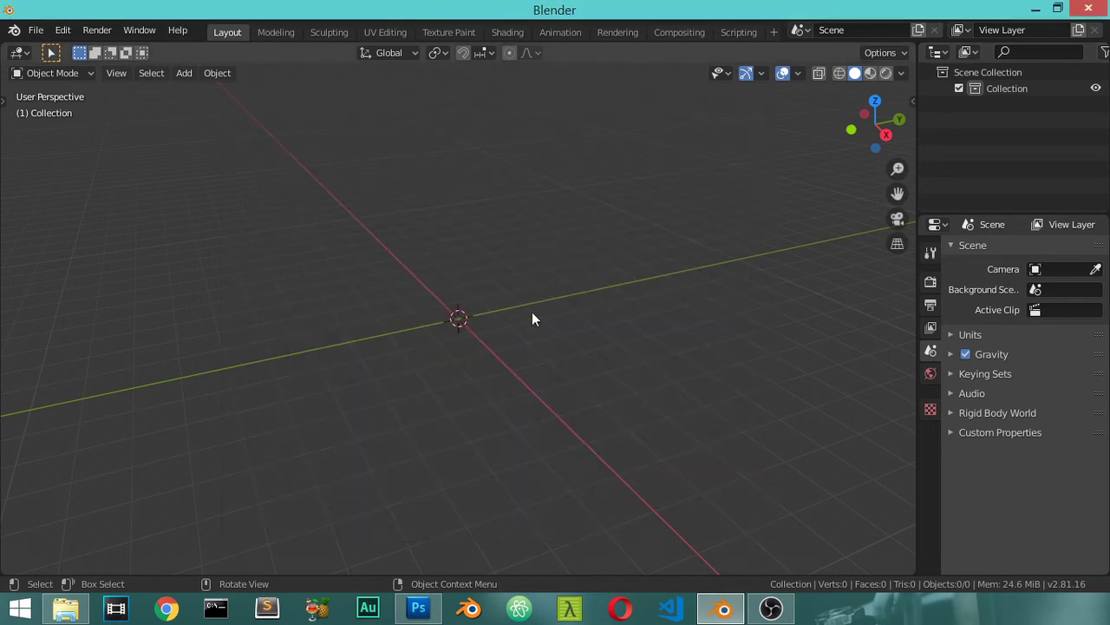
- Switch to front orthographic view and rename the collection to 'design'
key("KP_1")
double_click(1004, 86)
type("design")
key("Return")
- Enable the Outliner's selectability toggle and drag the calligraphy reference image into the viewport
right_click(954, 132)
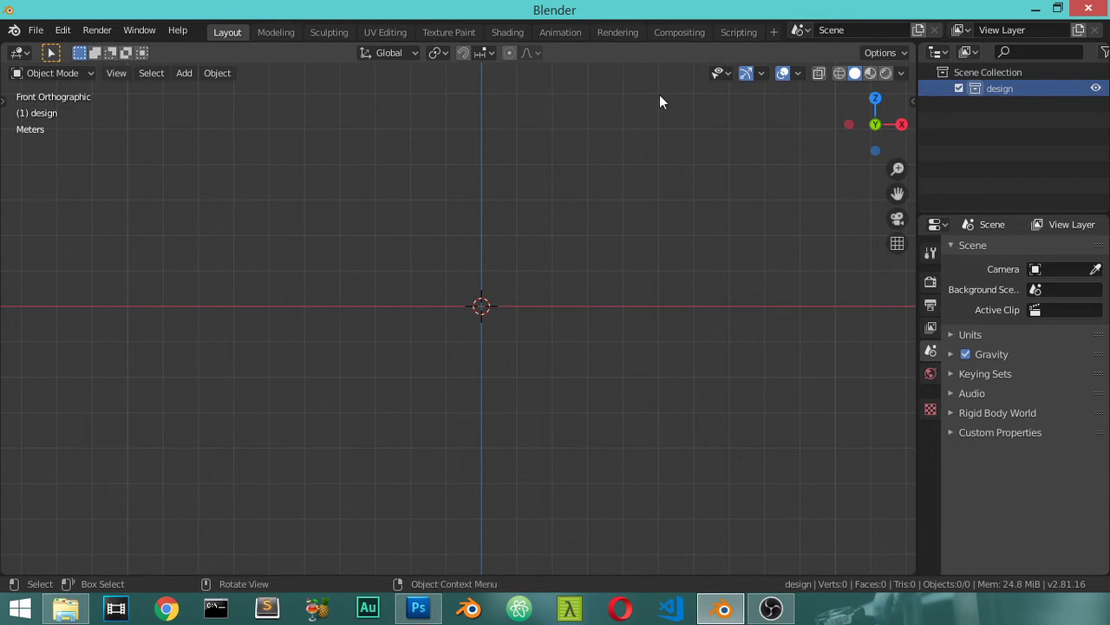
left_click(1103, 54)
left_click(949, 105)
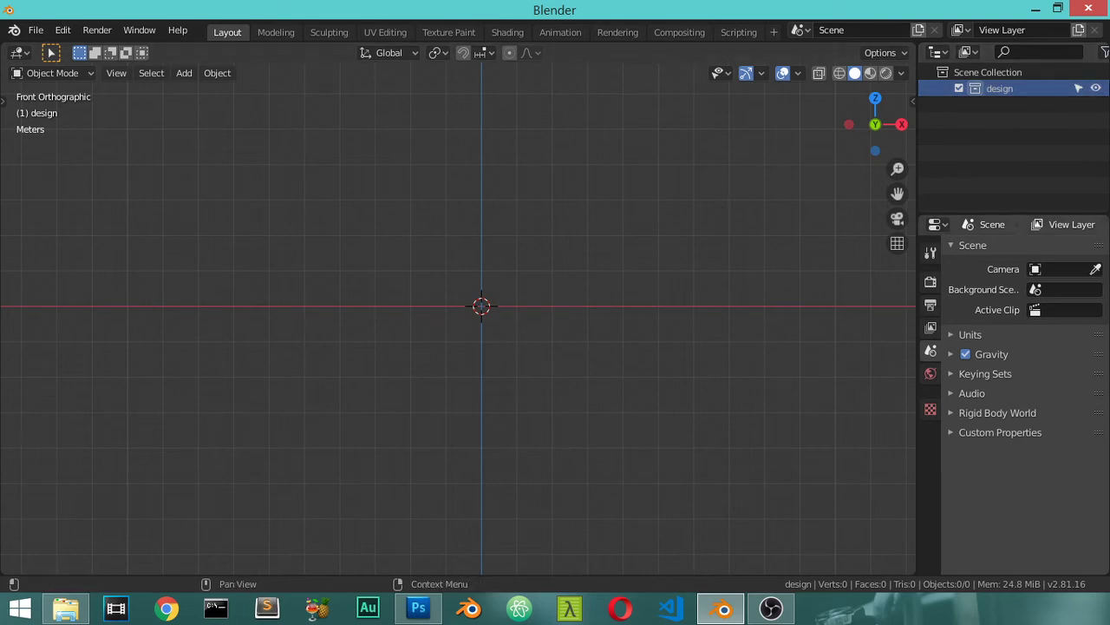
left_click_drag(1109, 360, 433, 359)
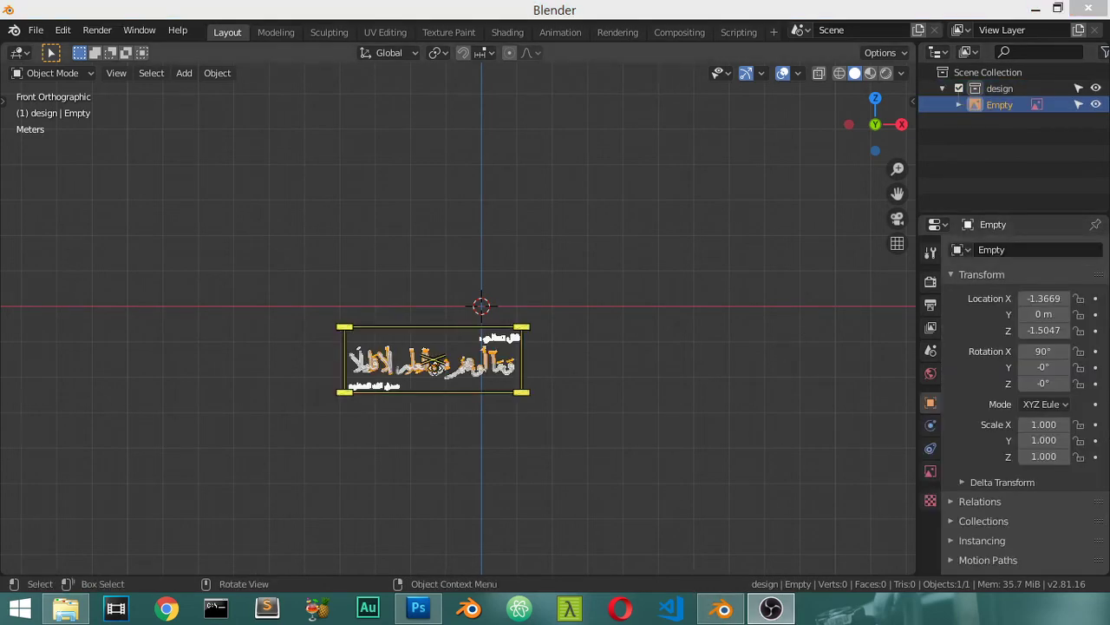
- Select the calligraphy image Empty, clear its rotation and location to zero, then deselect it
left_click(544, 377)
scroll(544, 382, "up", 3)
scroll(530, 404, "up", 3)
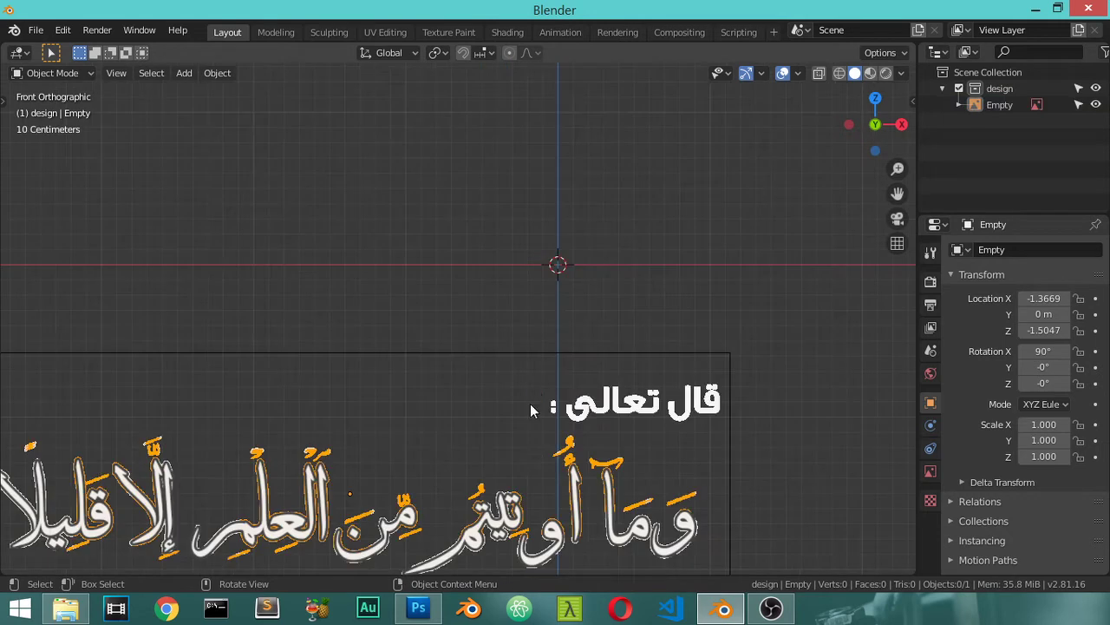
scroll(534, 447, "down", 3)
scroll(535, 447, "up", 3)
scroll(535, 447, "down", 2)
scroll(536, 412, "down", 1)
left_click(581, 378)
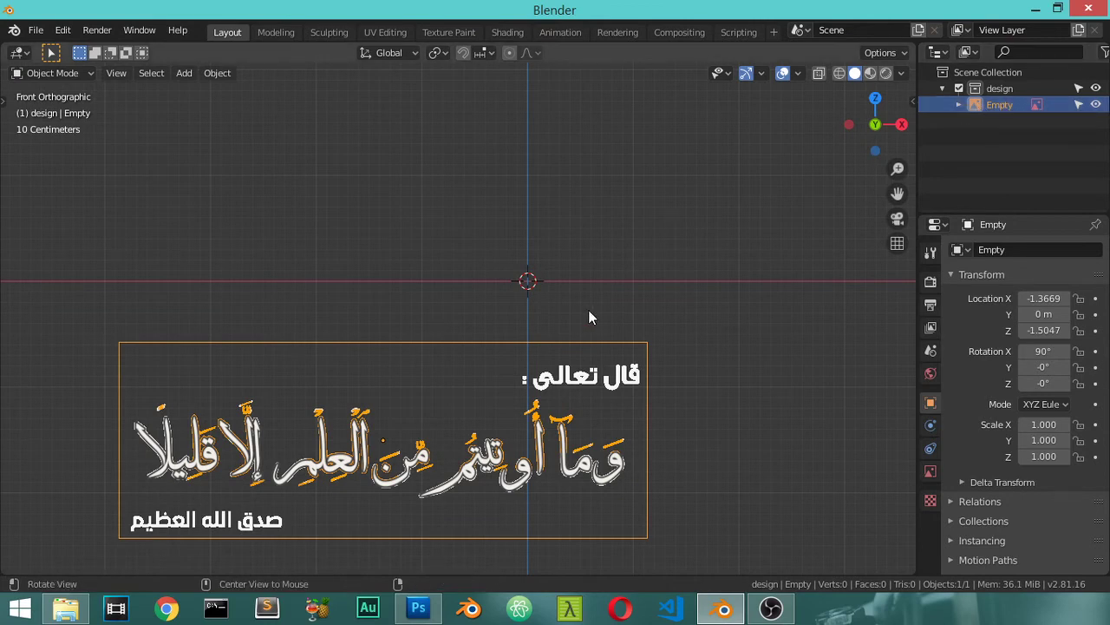
key("alt+r")
key("alt+g")
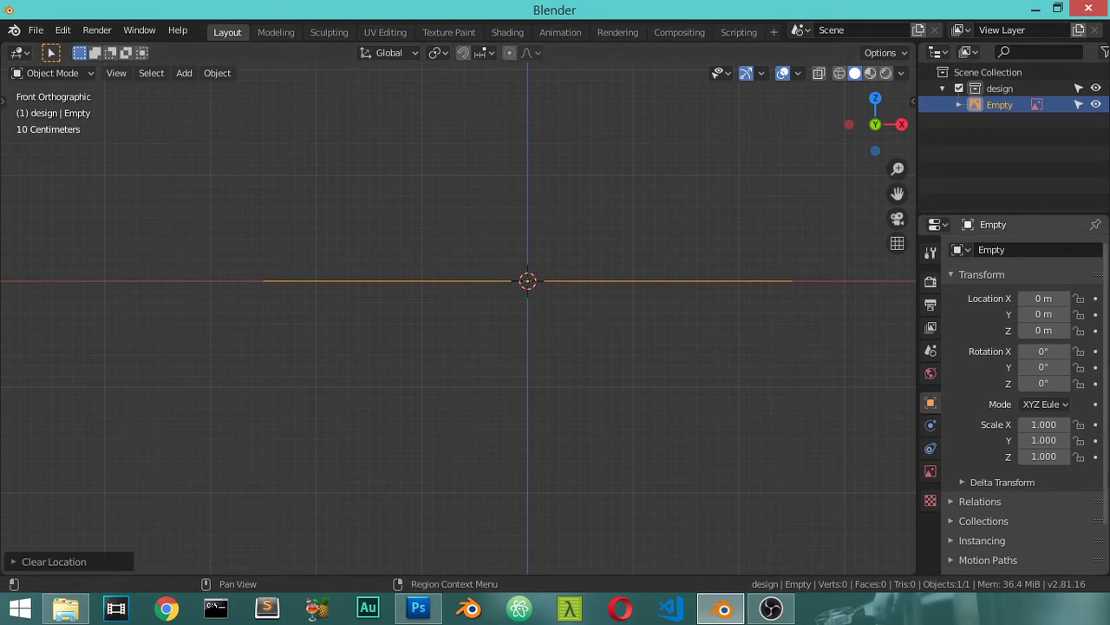
key("alt+a")
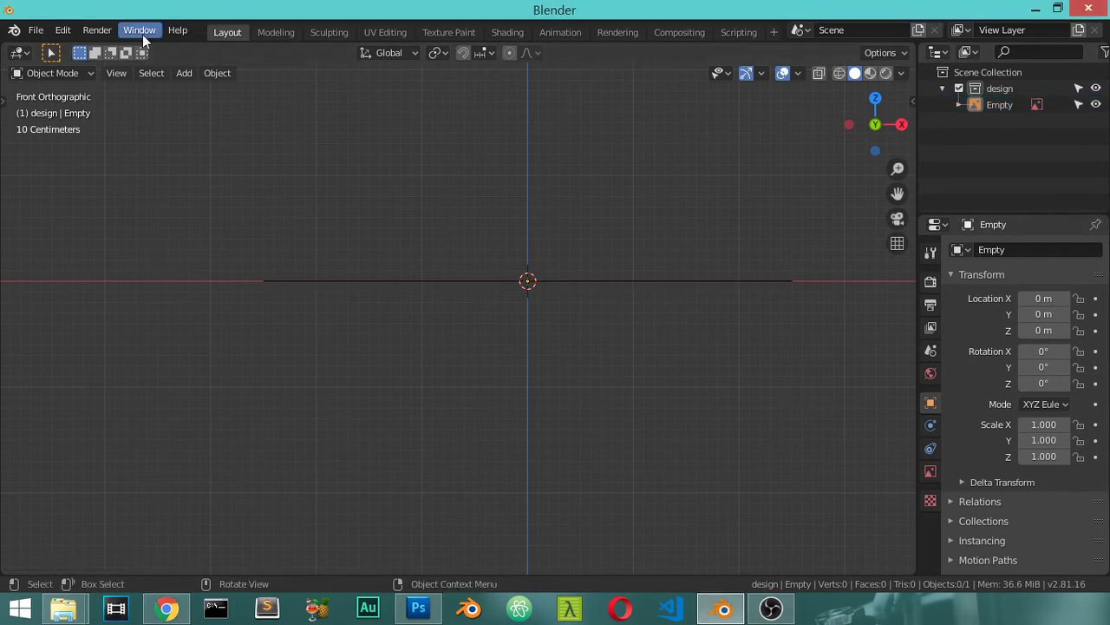
- Install and enable the Screencast Keys add-on from file via Preferences, then close Preferences
left_click(62, 31)
left_click(109, 263)
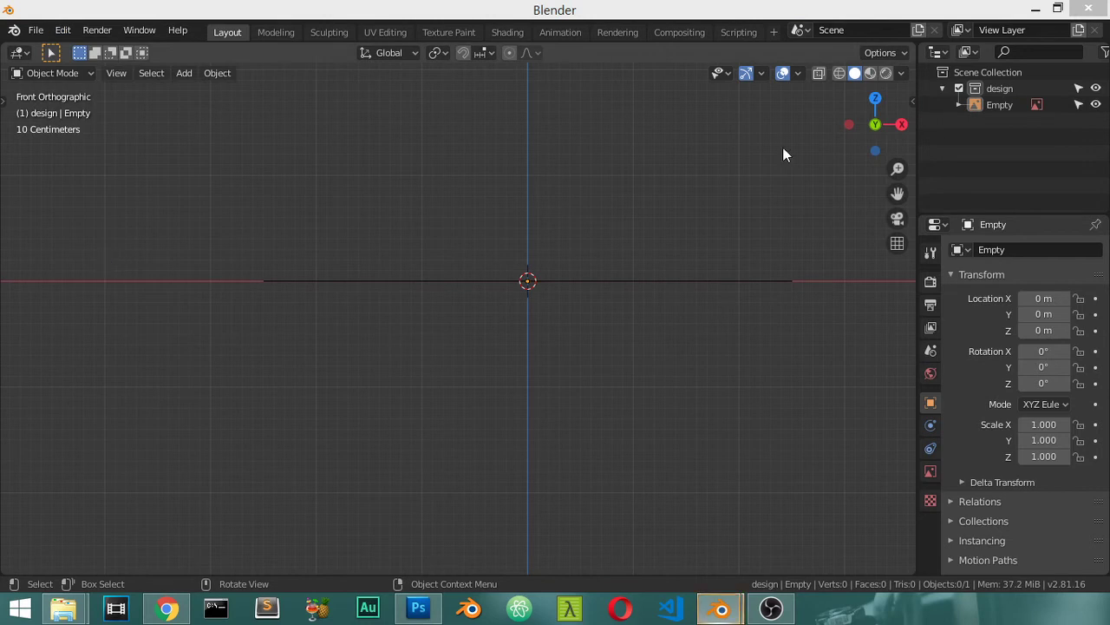
left_click_drag(828, 74, 265, 76)
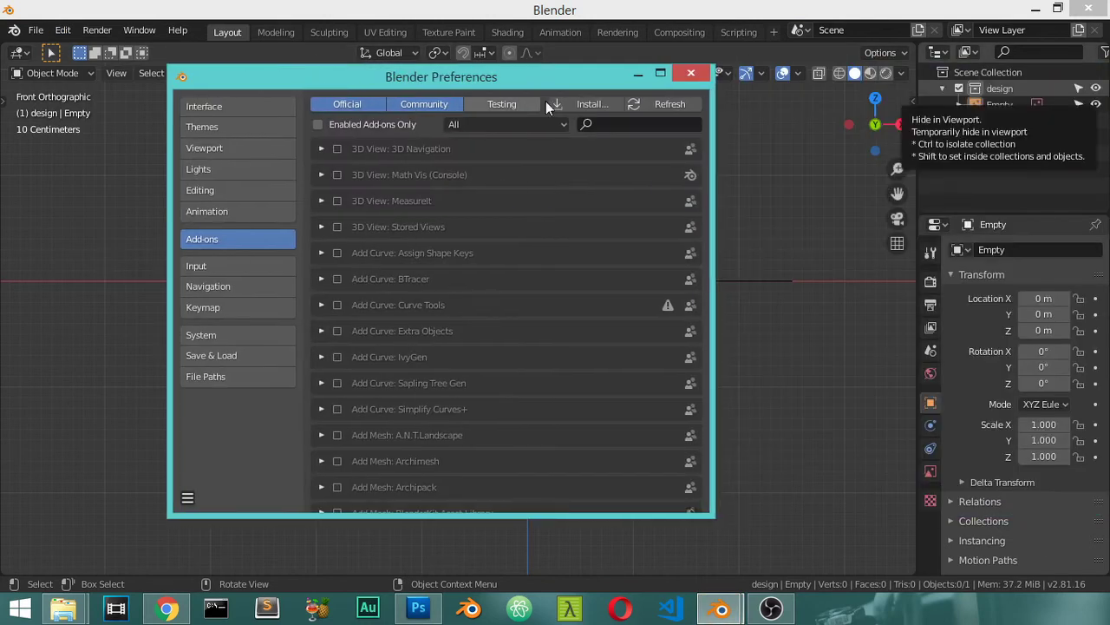
left_click(690, 73)
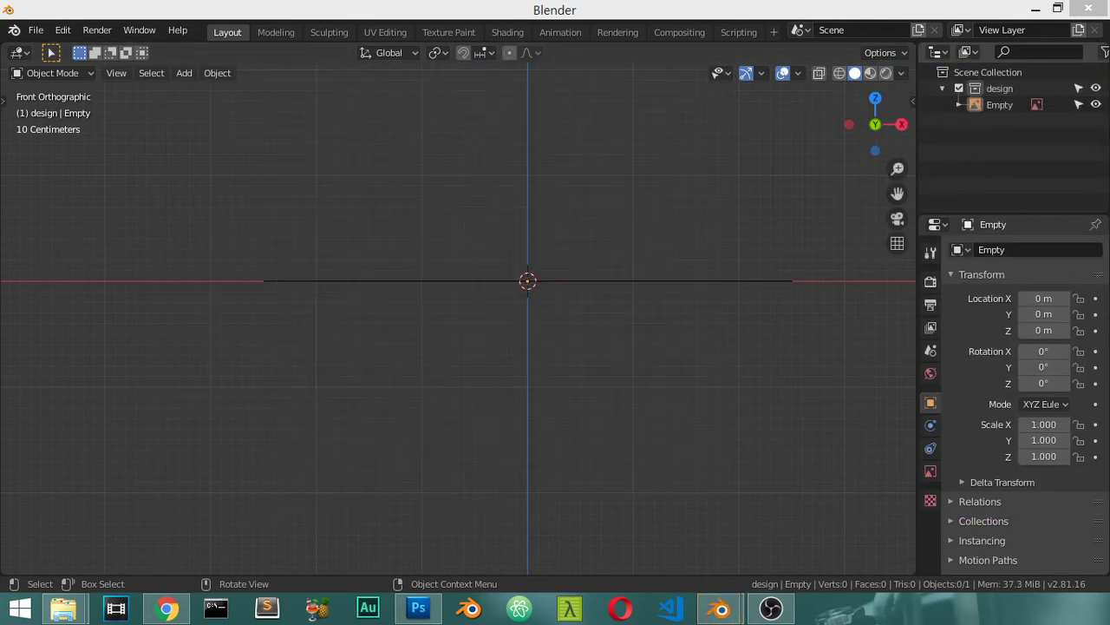
left_click_drag(967, 82, 411, 71)
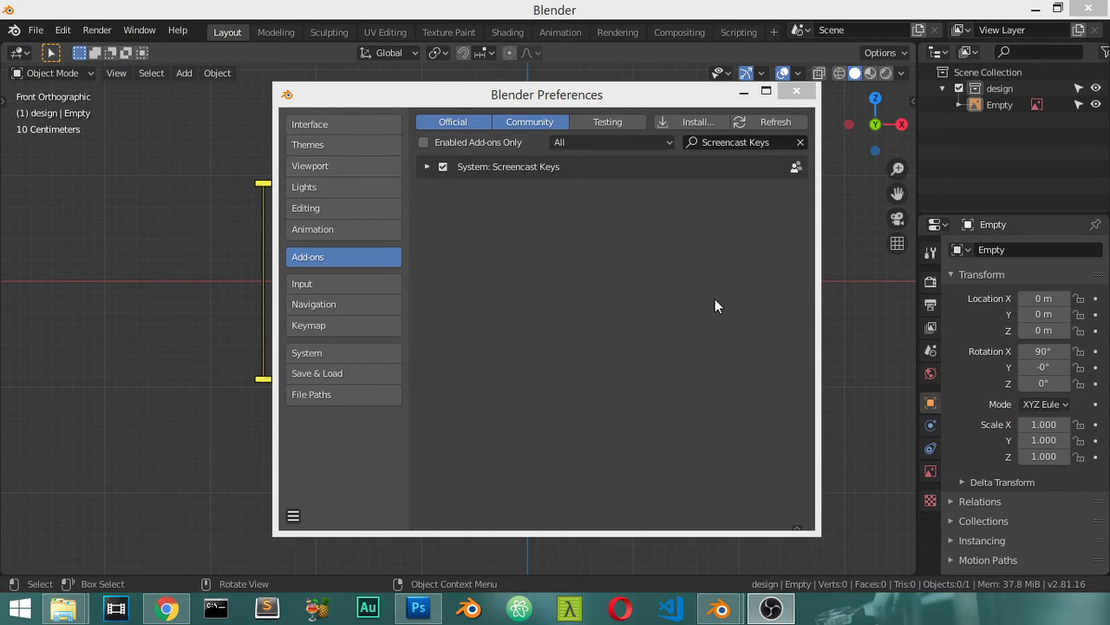
left_click(794, 91)
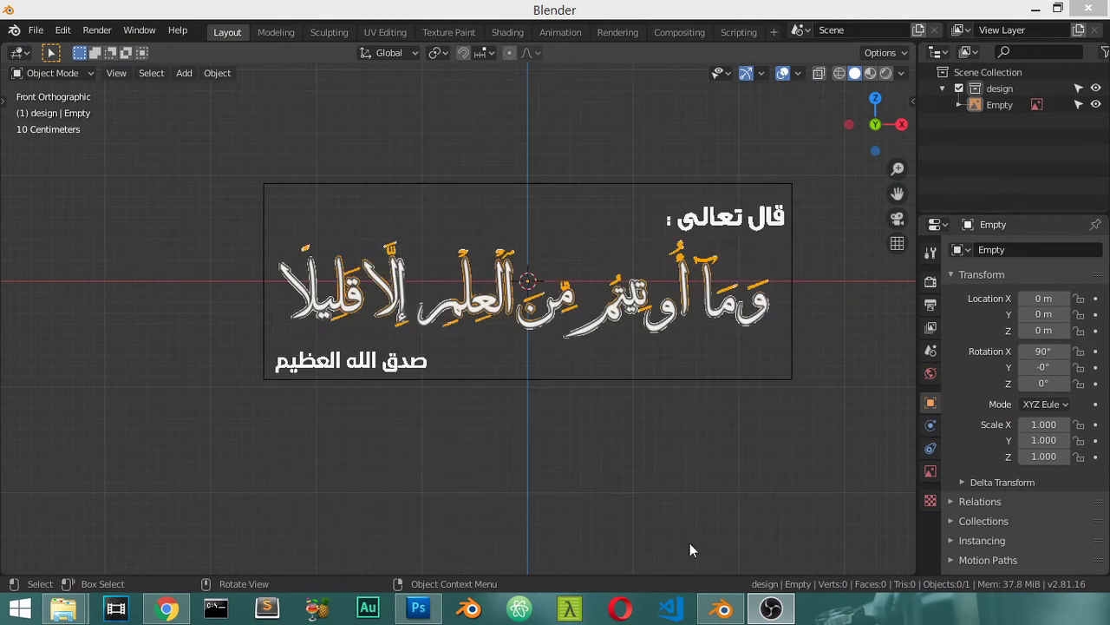
- Click in the viewport as Blender hits a Python error and closes to the desktop
left_click(625, 351)
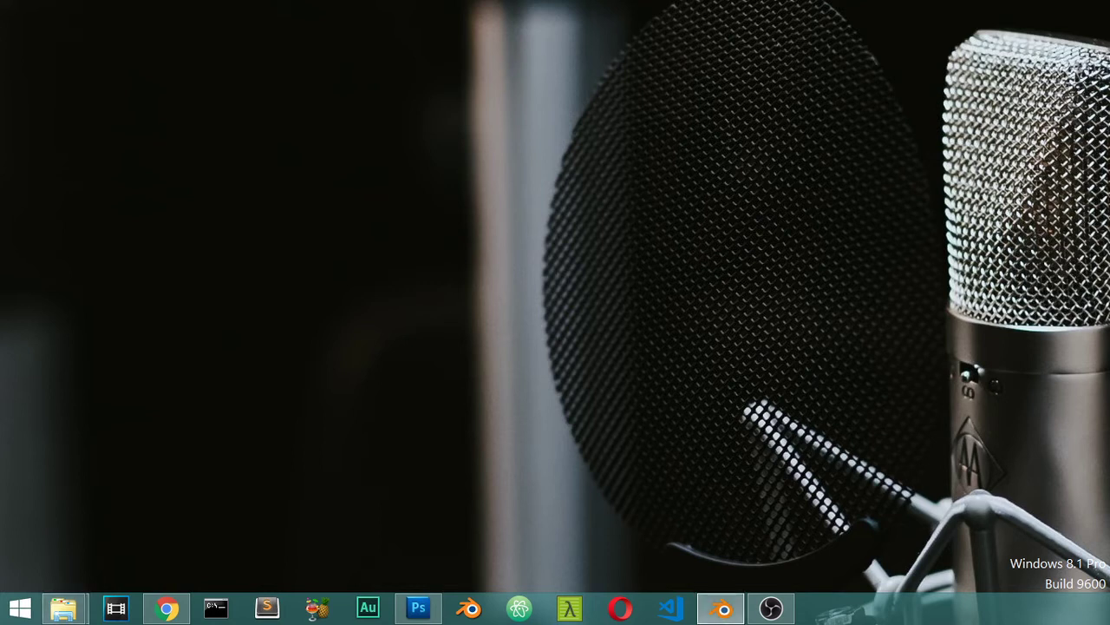
- Restore the Blender window with writing01.blend and maximize it to fill the screen
left_click(722, 608)
left_click_drag(1042, 50, 490, 77)
double_click(490, 76)
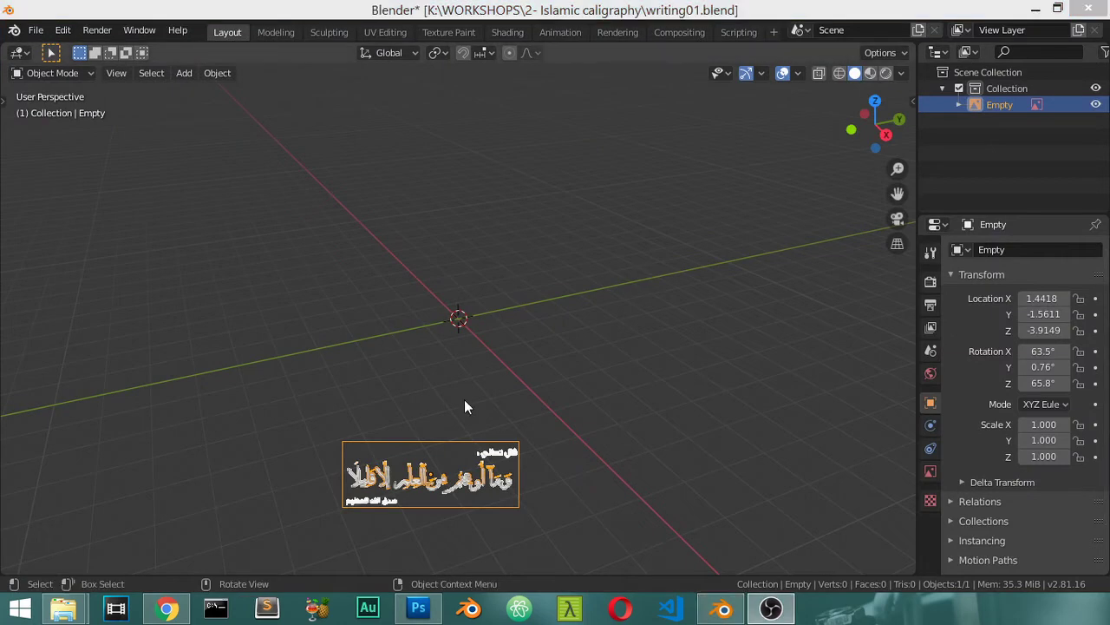
- Clear the image Empty's location and rotation, show the N sidebar, then deselect it
key("alt+r")
key("alt+g")
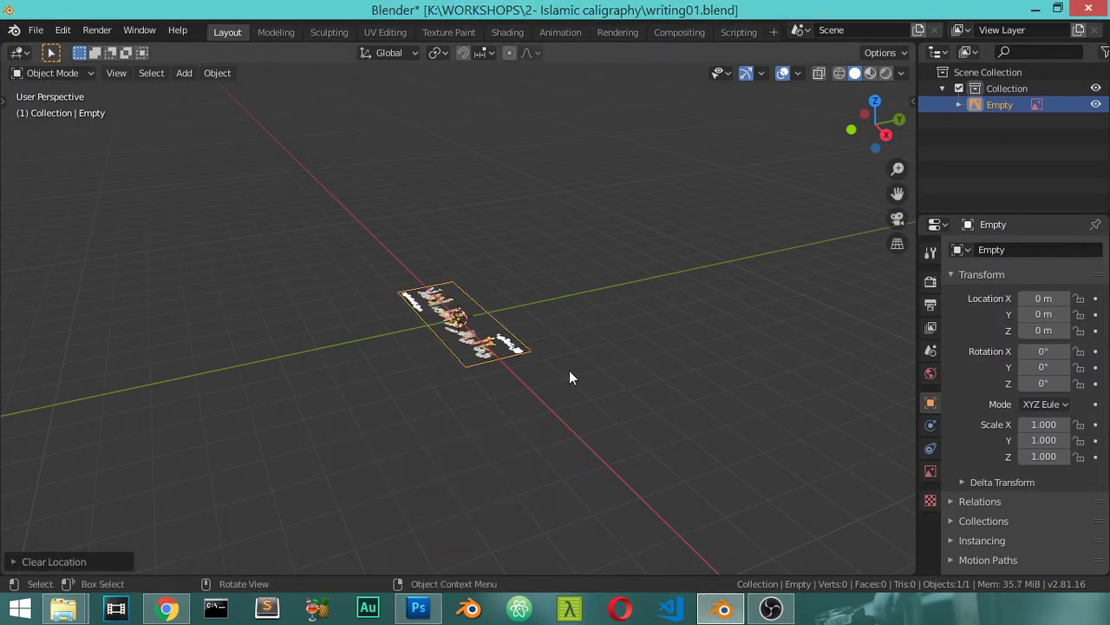
key("n")
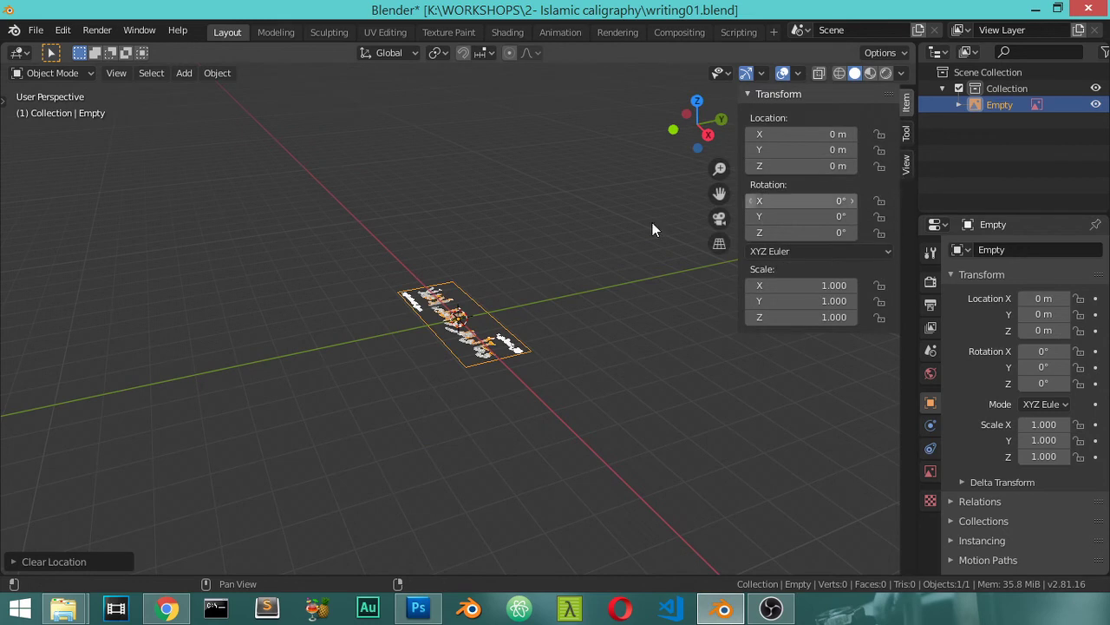
left_click(592, 253)
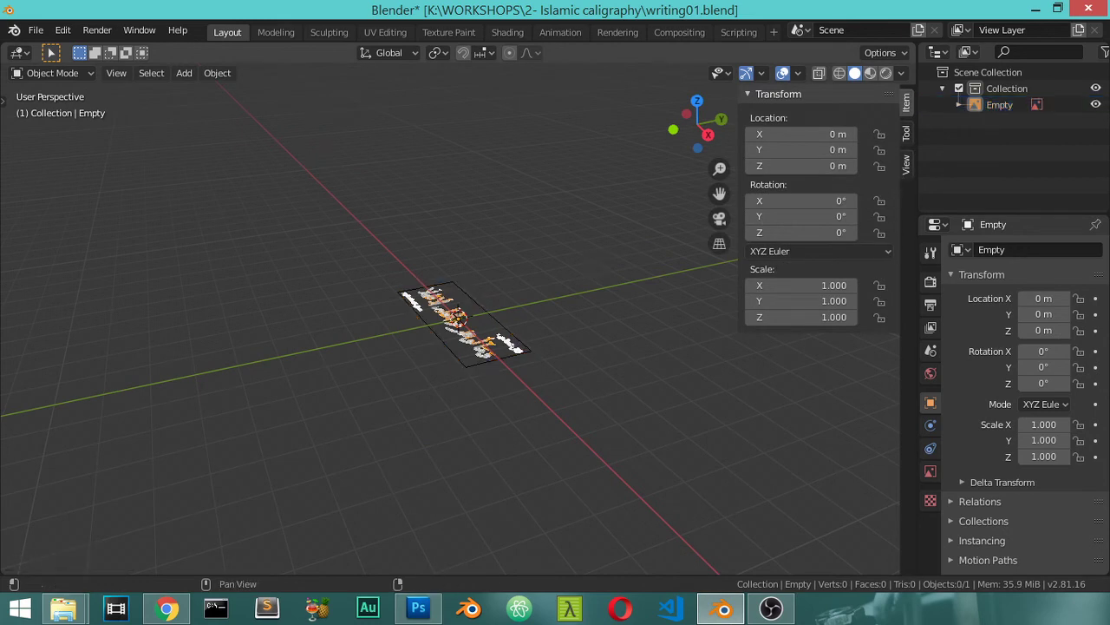
- Look at the Input preferences (Emulate 3 Button Mouse), then close Preferences
left_click(53, 33)
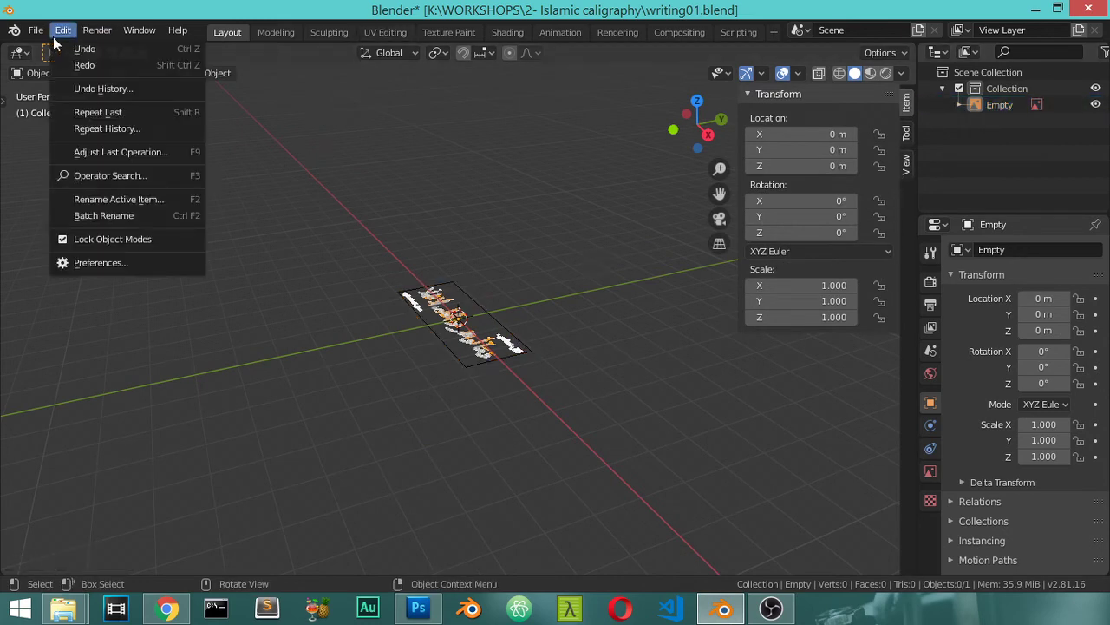
left_click(121, 260)
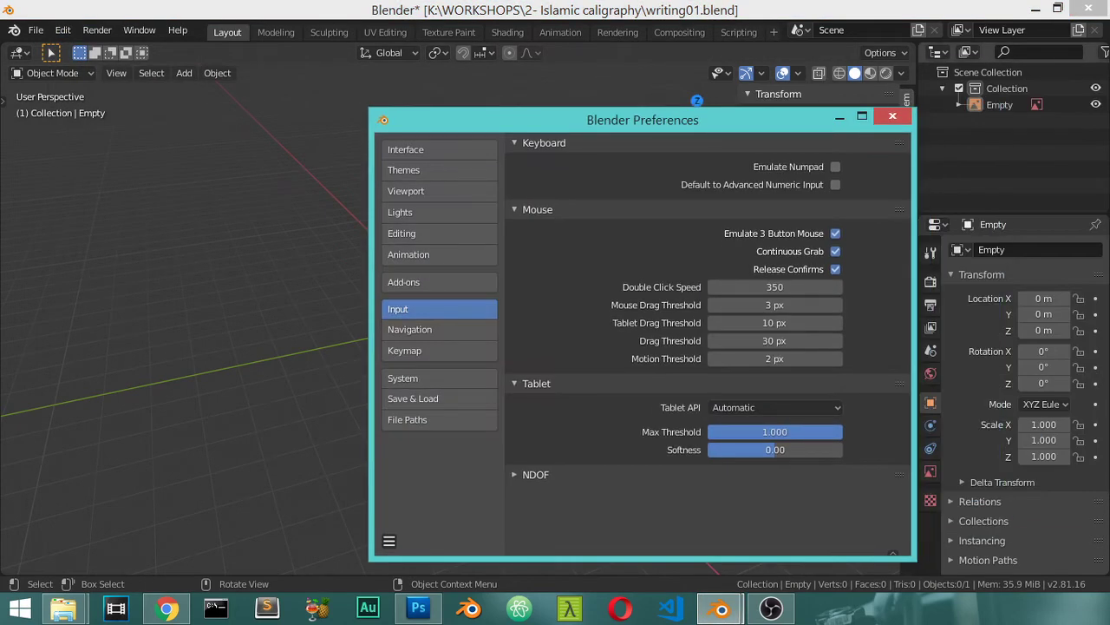
left_click(893, 115)
left_click_drag(769, 394, 499, 257)
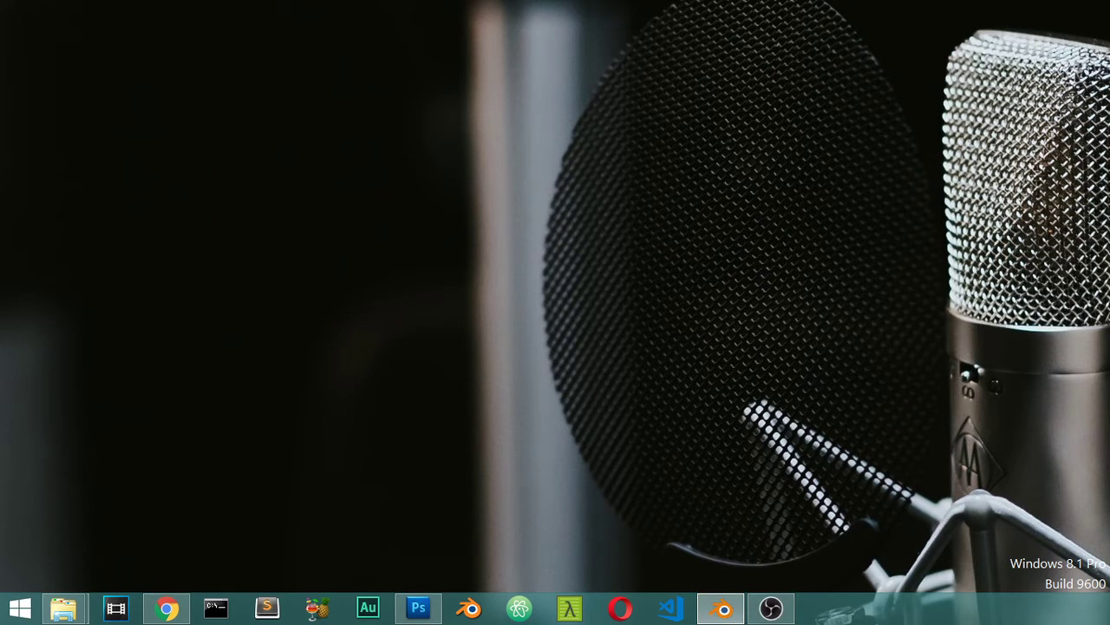
- Restore Blender and clear the reference Empty's location and rotation
left_click(721, 608)
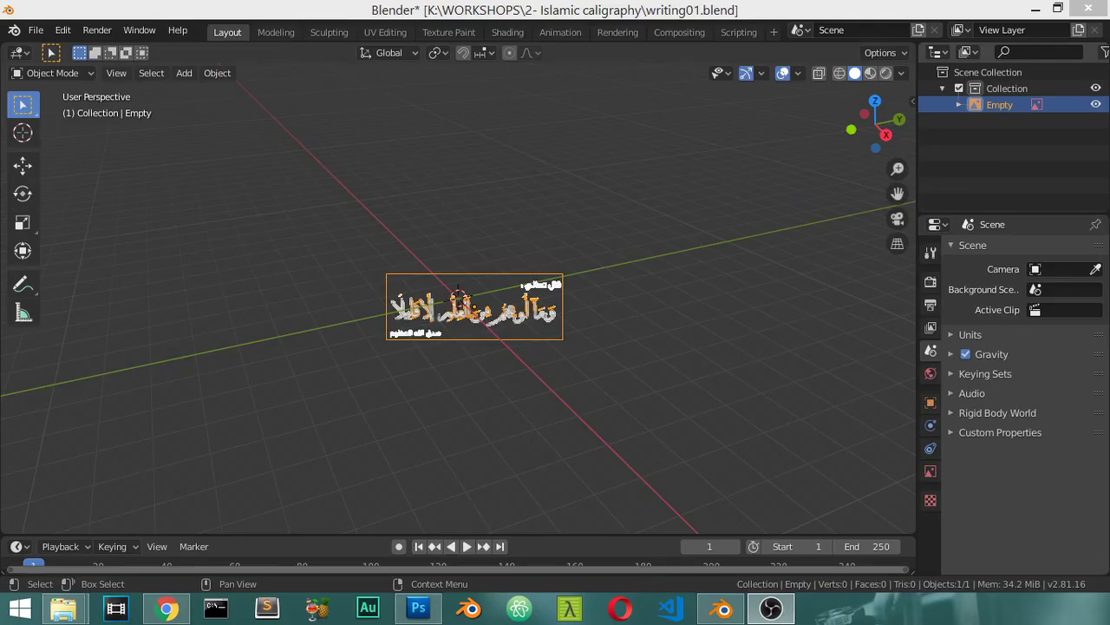
mouse_move(474, 306)
left_click(570, 188)
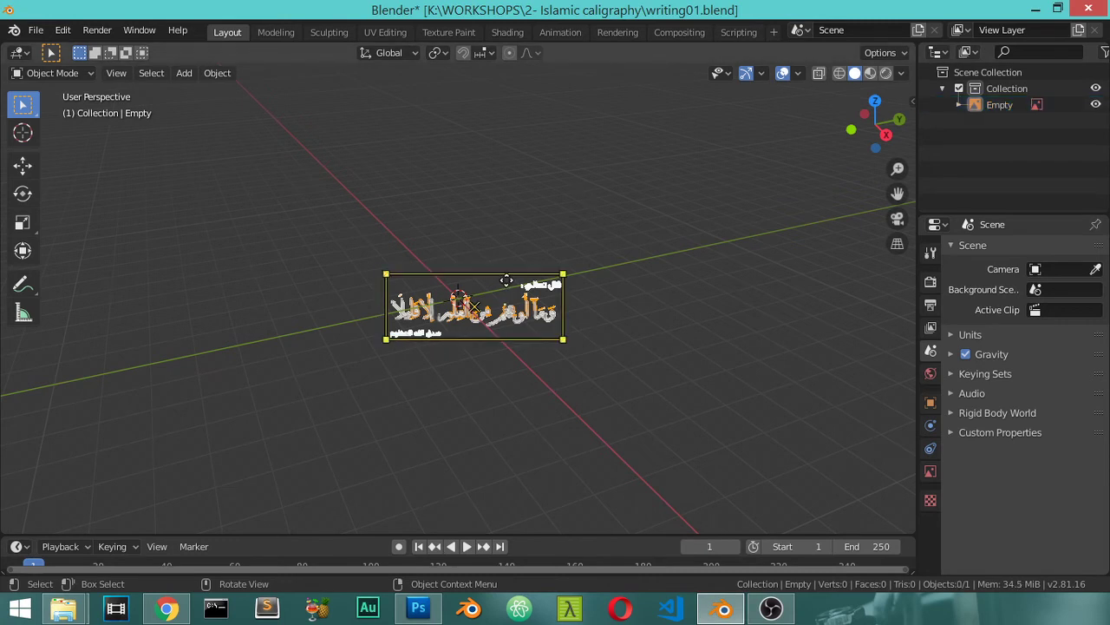
key("alt+g")
left_click(1003, 104)
key("alt+r")
key("alt+g")
left_click(308, 276)
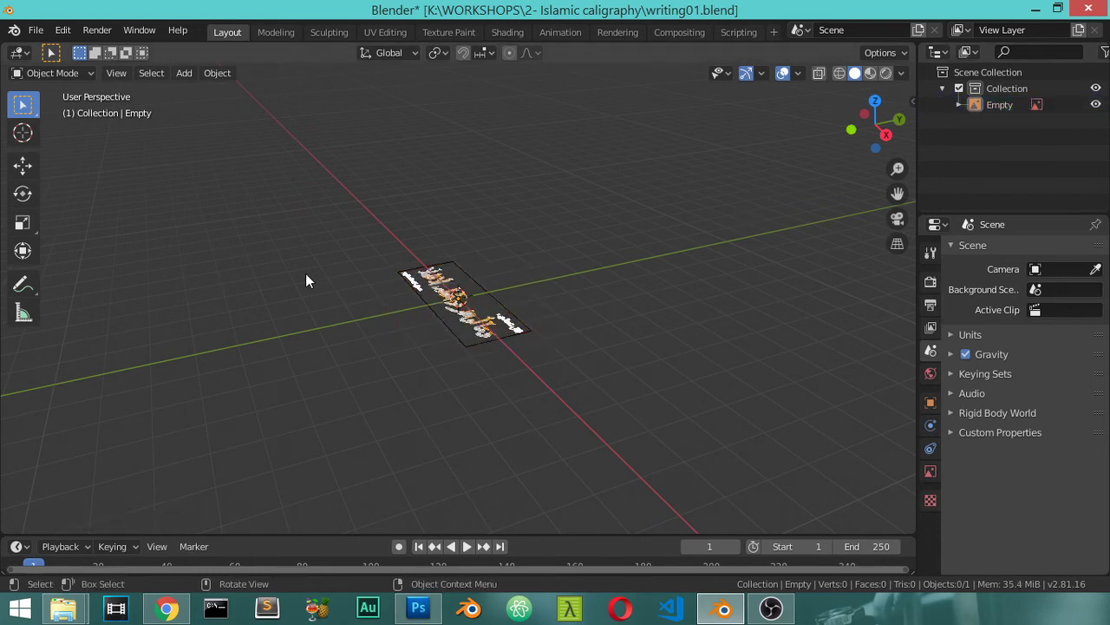
- Hide the toolbar and join the timeline into the 3D viewport
key("t")
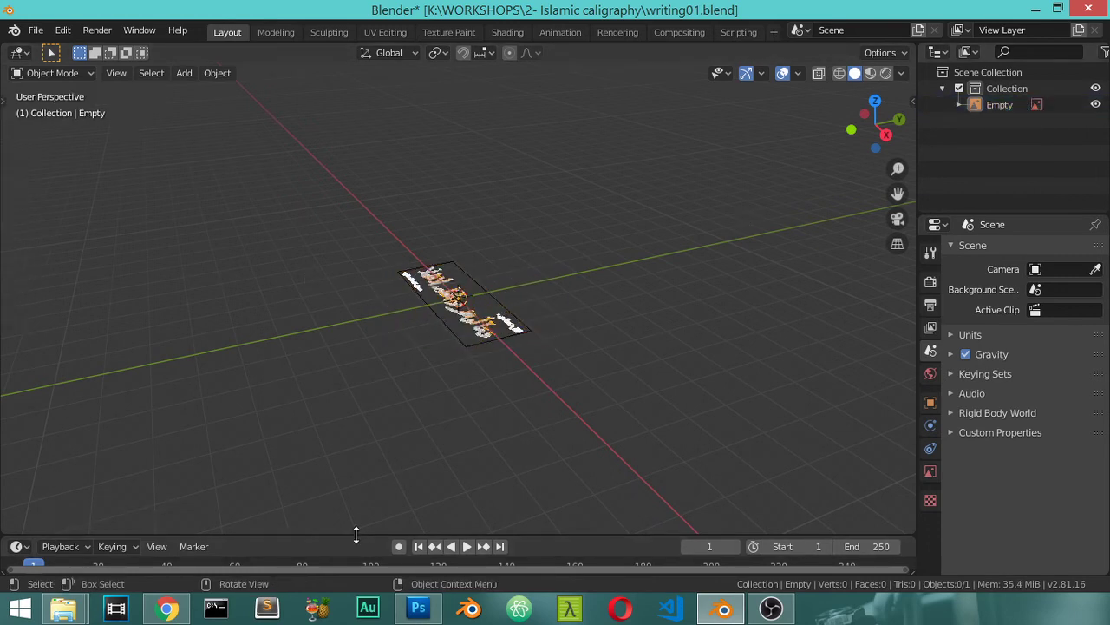
right_click(356, 537)
left_click(326, 556)
left_click(354, 553)
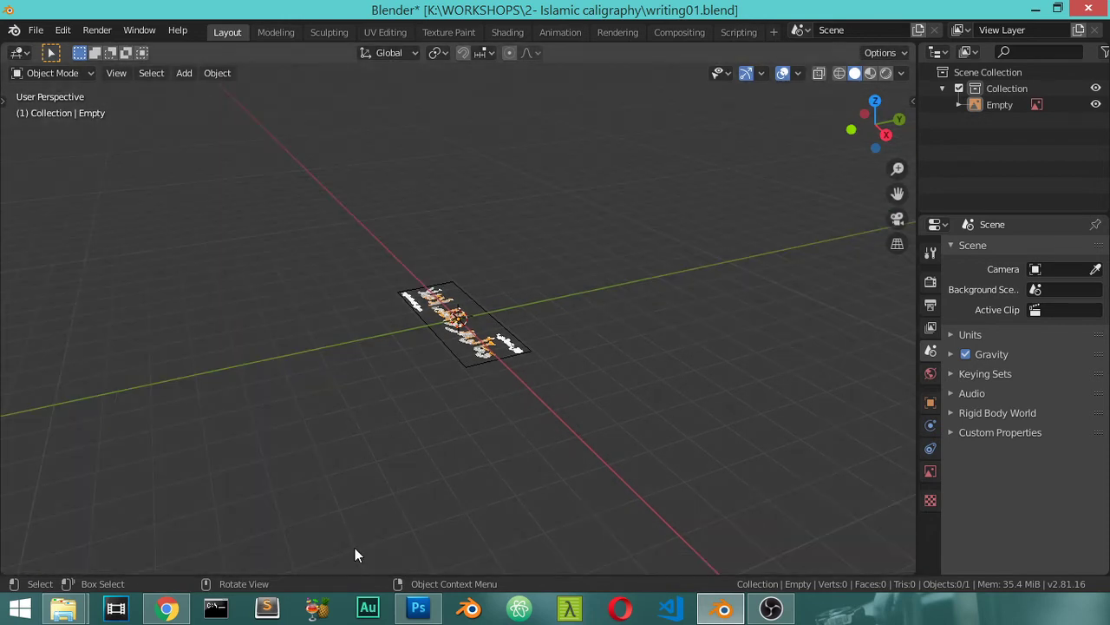
- In front orthographic view, rotate the image Empty 90° on X so it faces front
left_click(464, 366)
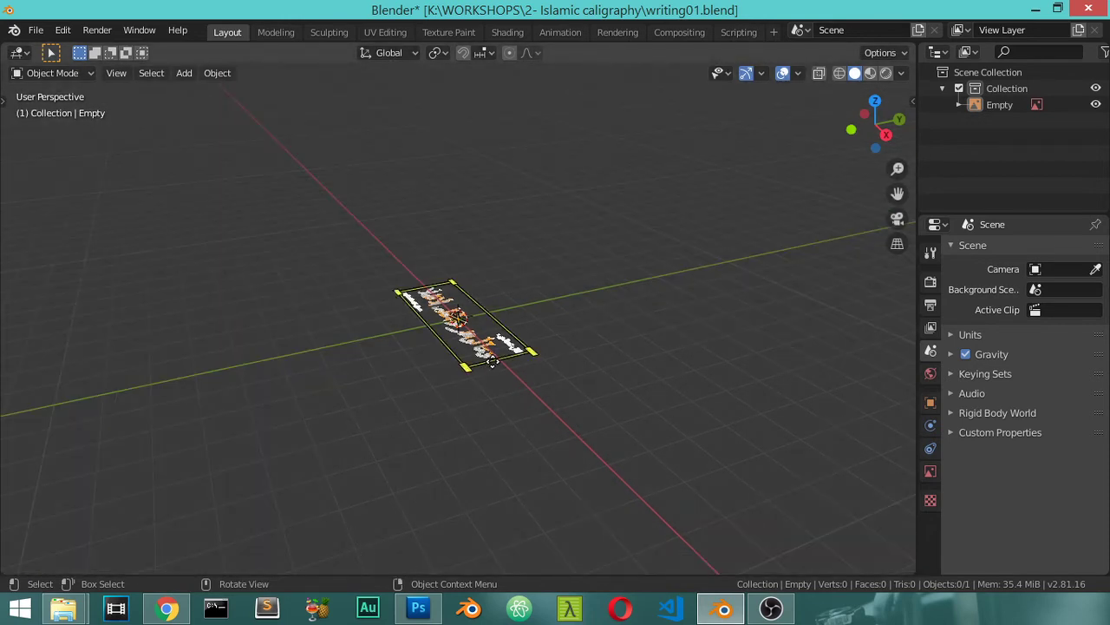
key("KP_1")
left_click(998, 105)
type("rx")
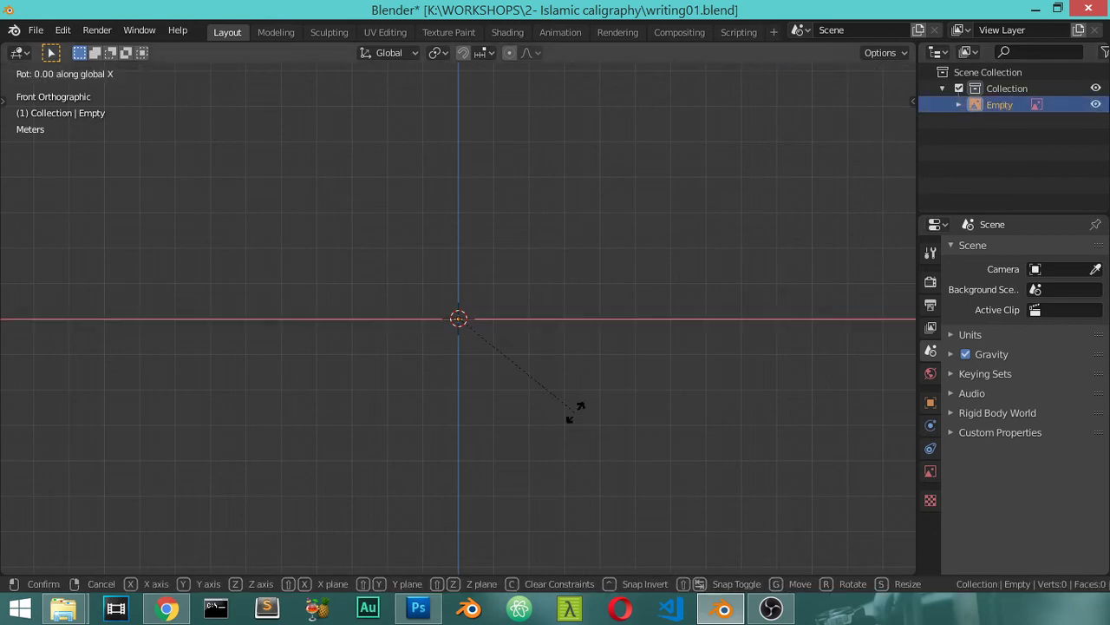
type("90")
key("Return")
scroll(509, 343, "up", 3)
scroll(510, 346, "up", 2)
scroll(510, 351, "down", 3)
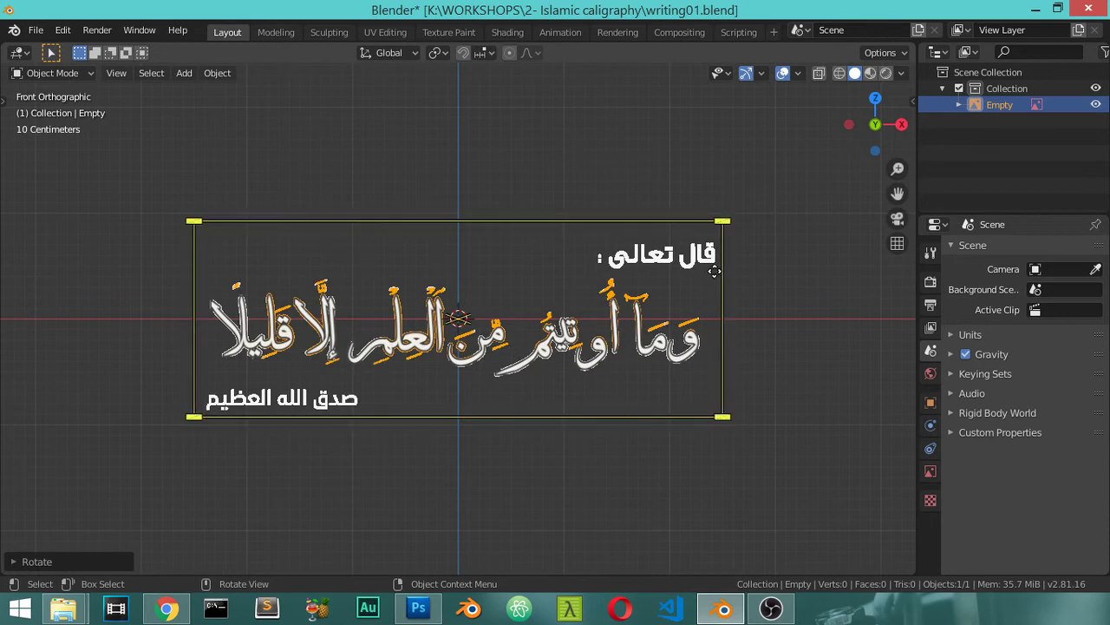
- Rename the collection to 'design'
double_click(1020, 88)
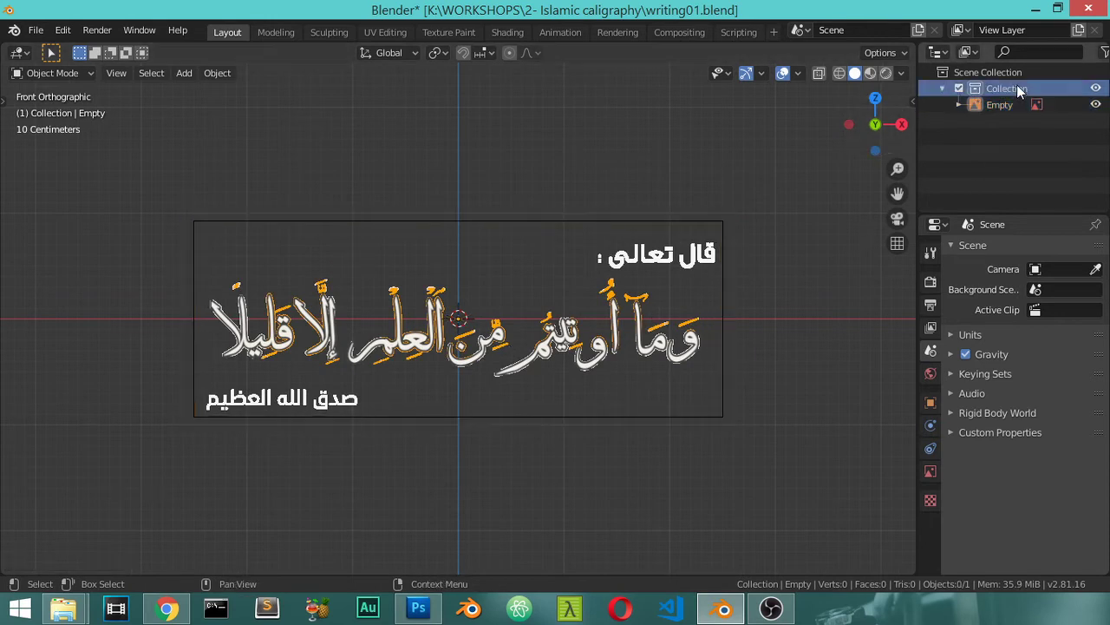
type("design")
key("Return")
- Show the Outliner's selectability toggles and make the reference Empty unselectable
left_click(990, 105)
left_click(1101, 54)
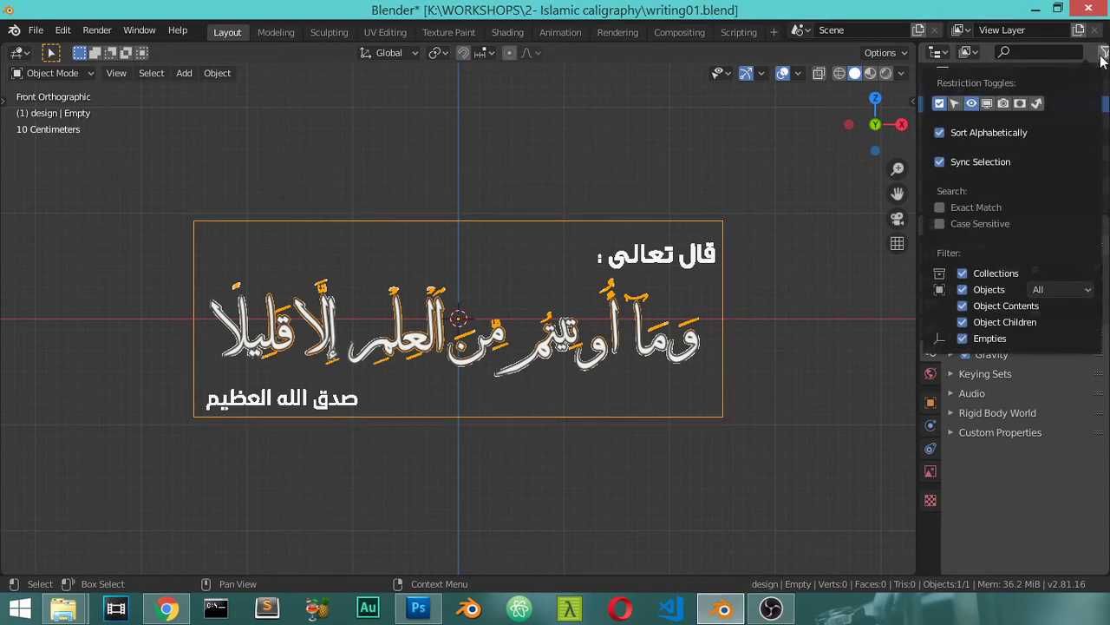
left_click(1078, 104)
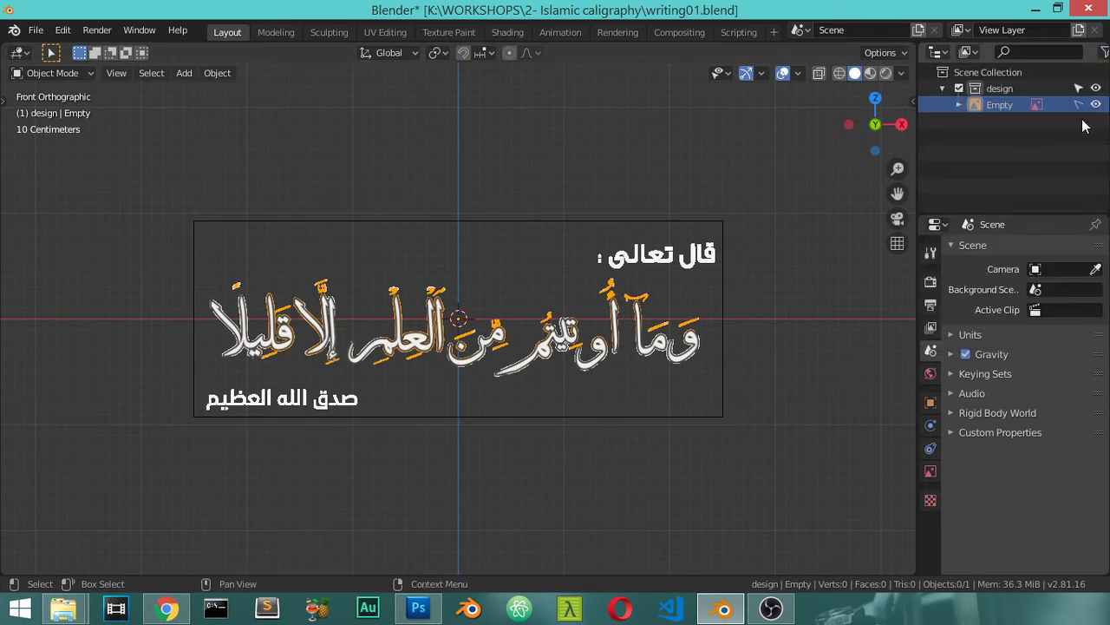
key("KP_7")
- Push the reference image back along the Y axis and return to front view
left_click(615, 318)
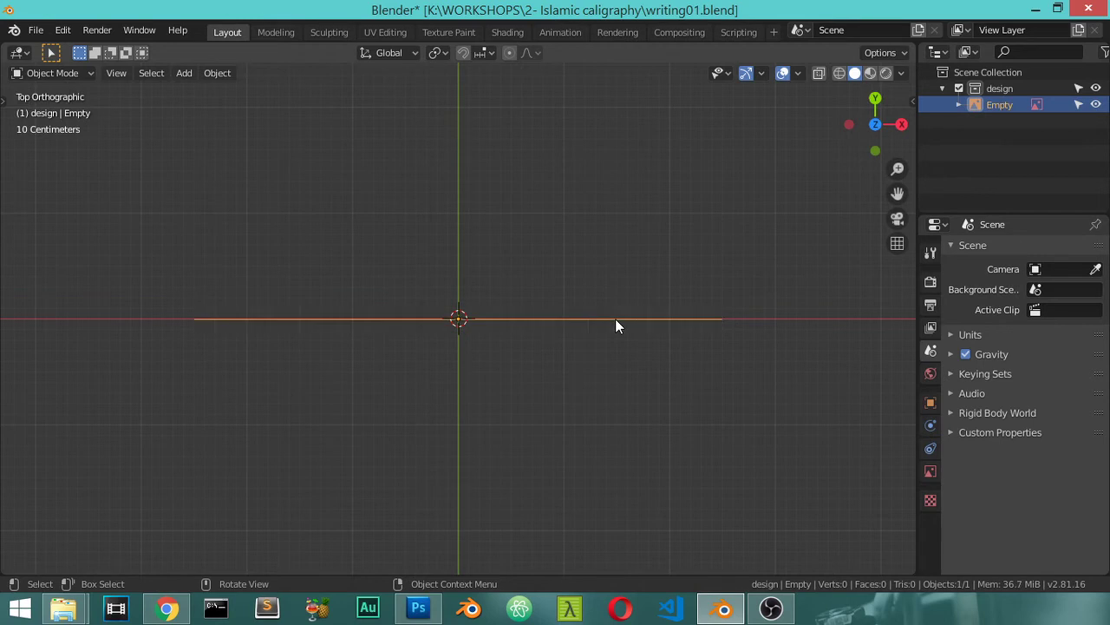
key("g")
key("y")
left_click(605, 102)
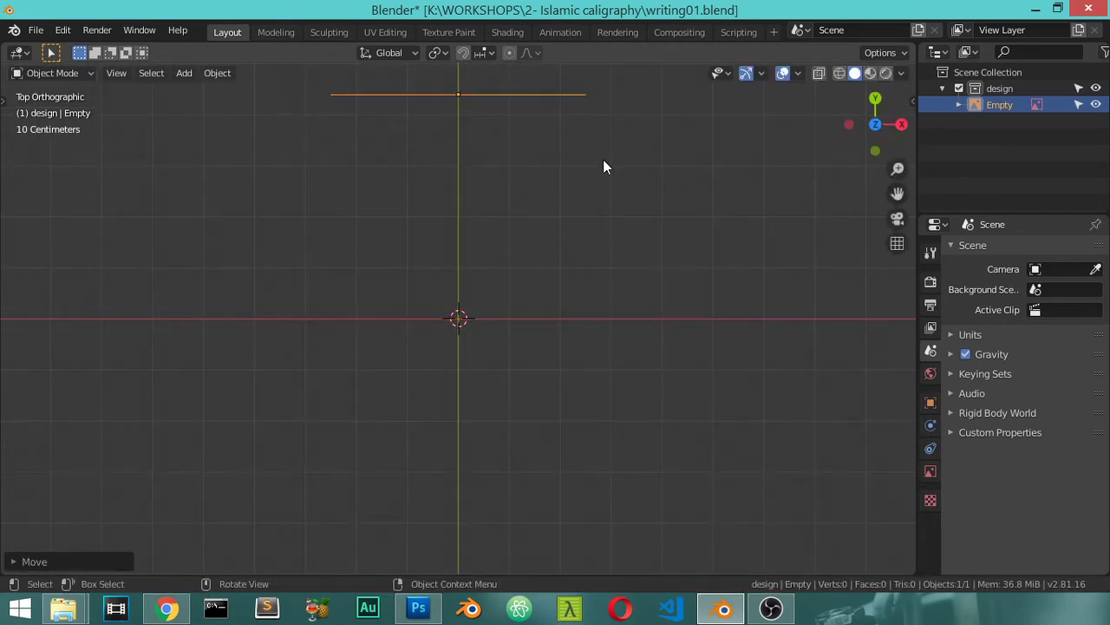
key("KP_1")
- Deselect the reference image and collapse the design collection in the outliner
left_click(1040, 135)
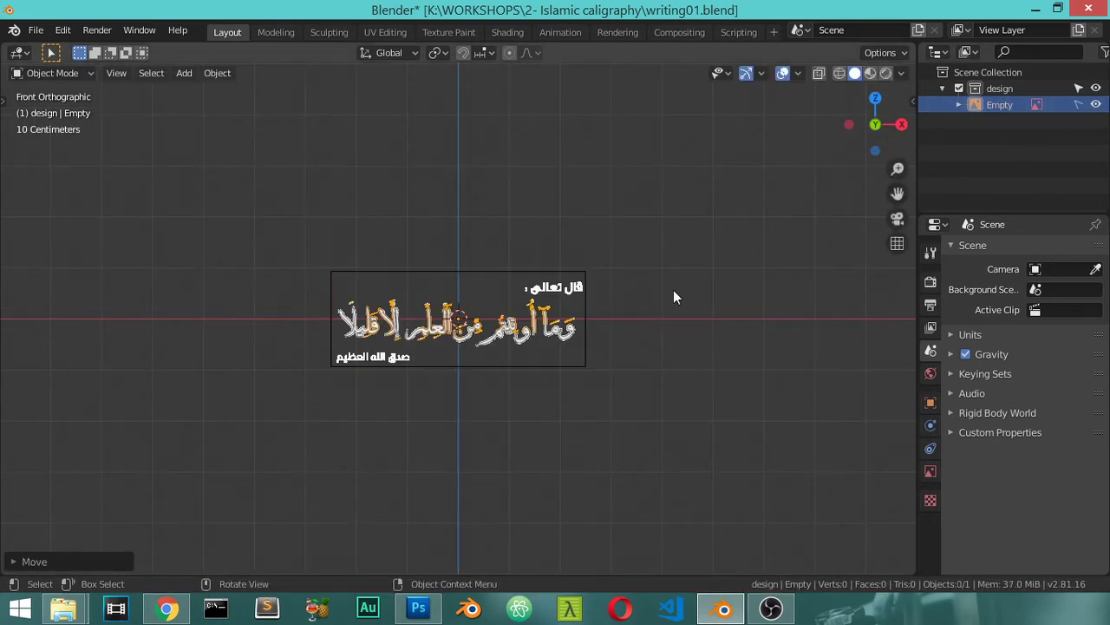
scroll(646, 317, "up", 5)
scroll(667, 314, "up", 1)
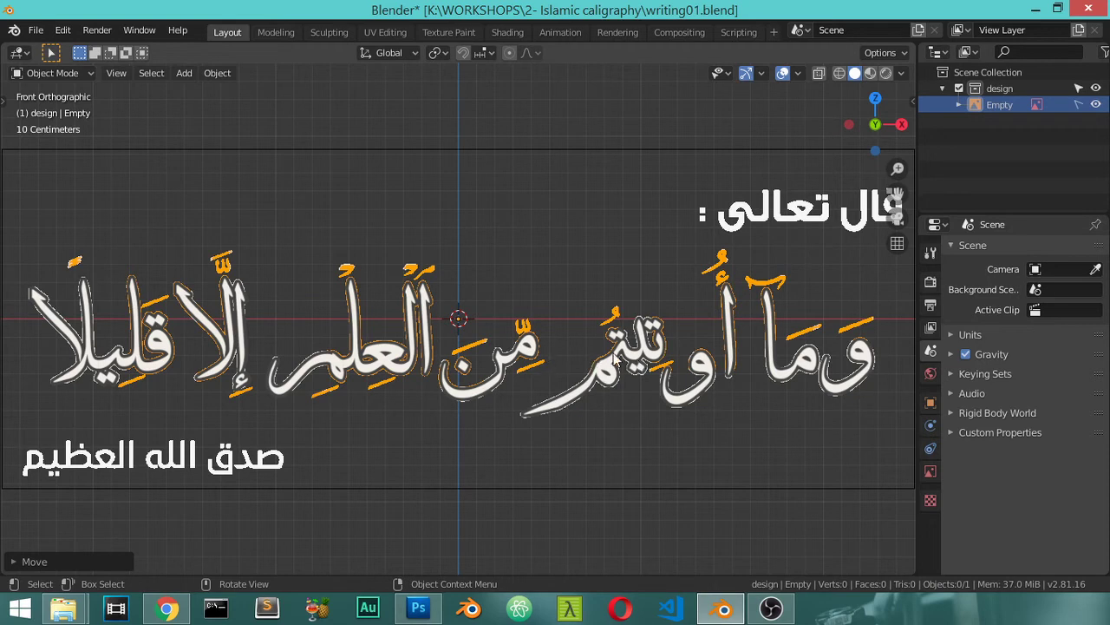
left_click(943, 89)
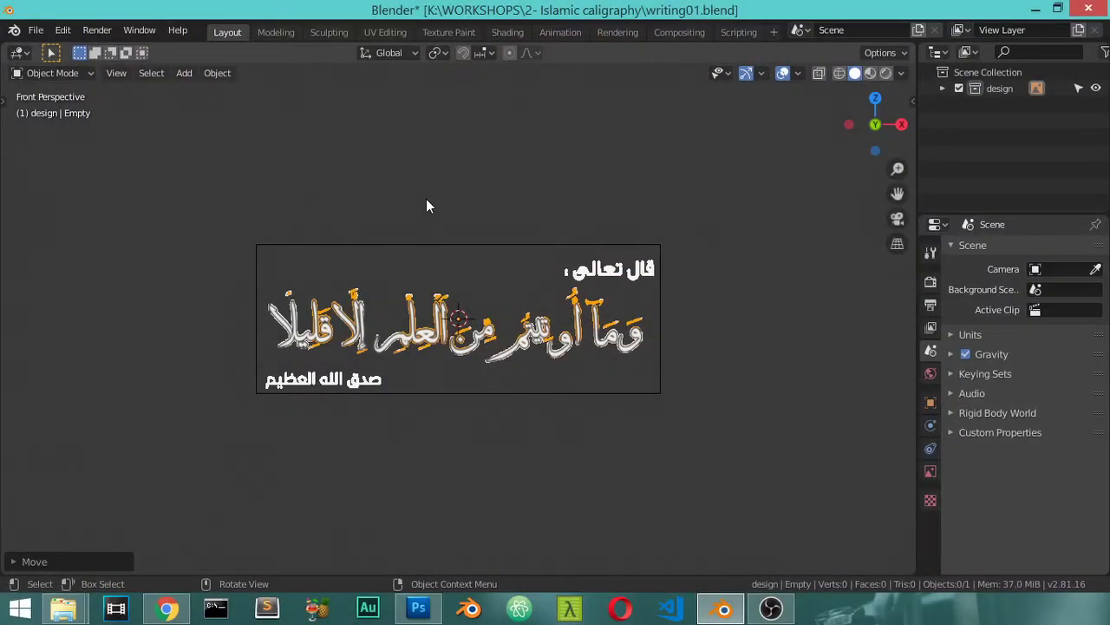
- Return to front orthographic view and browse the File menu's external data and export options
key("KP_5")
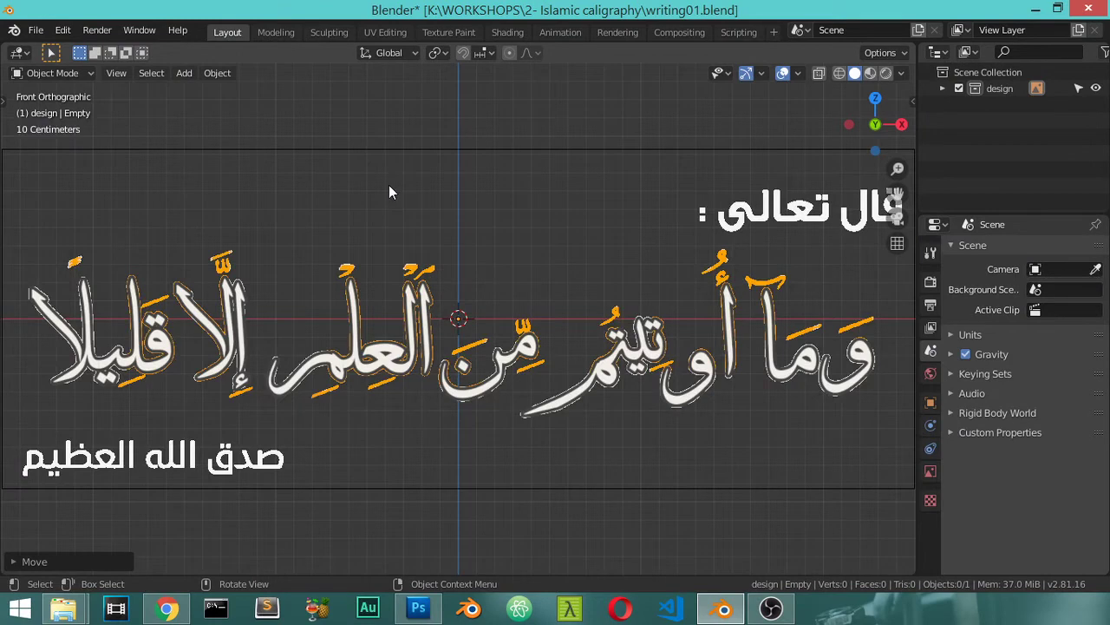
scroll(394, 196, "down", 8)
scroll(479, 328, "up", 5)
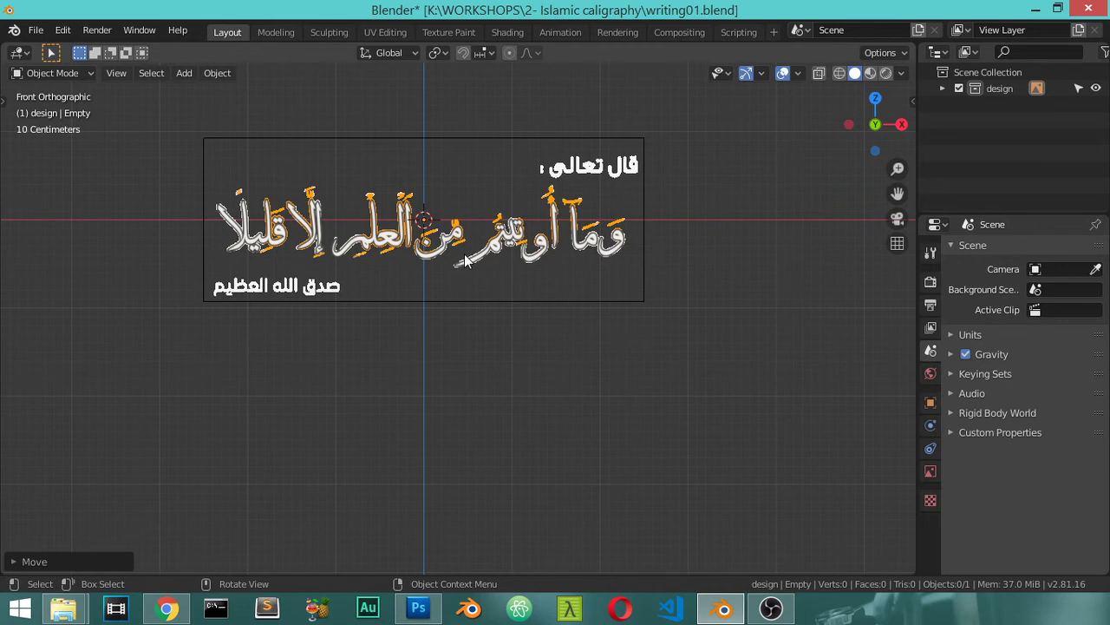
left_click(35, 30)
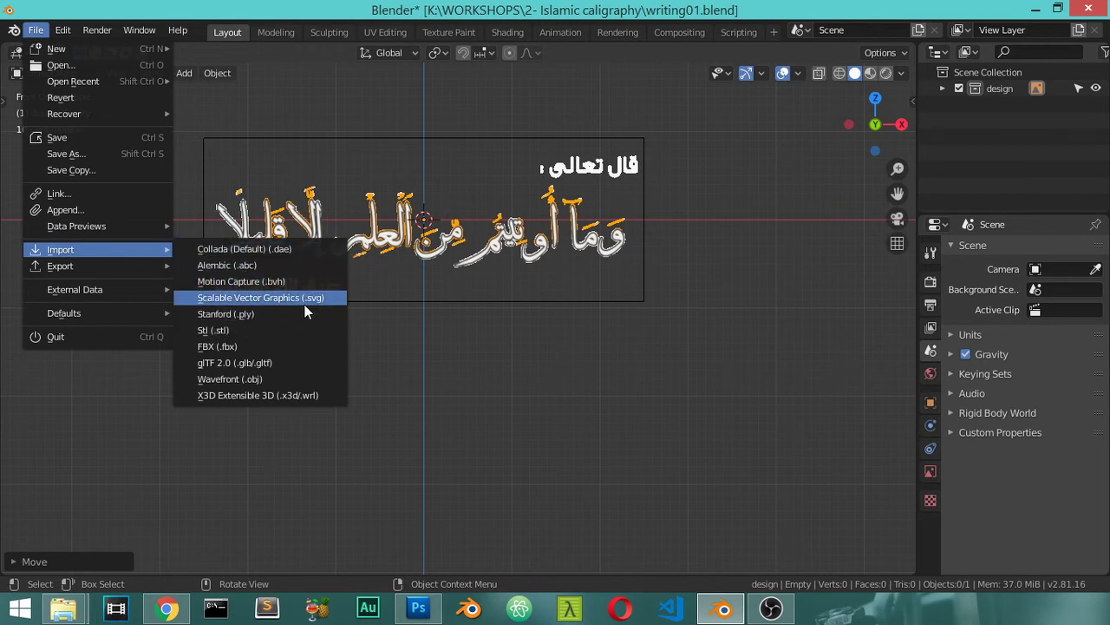
left_click(36, 30)
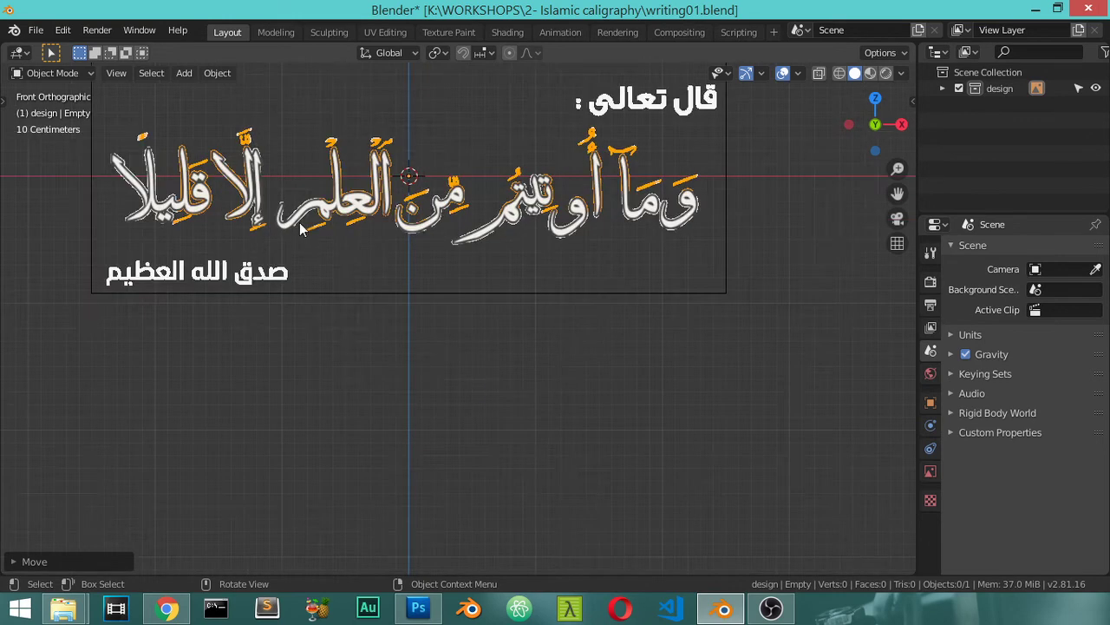
- Zoom in on the middle words of the calligraphy
scroll(533, 247, "up", 1)
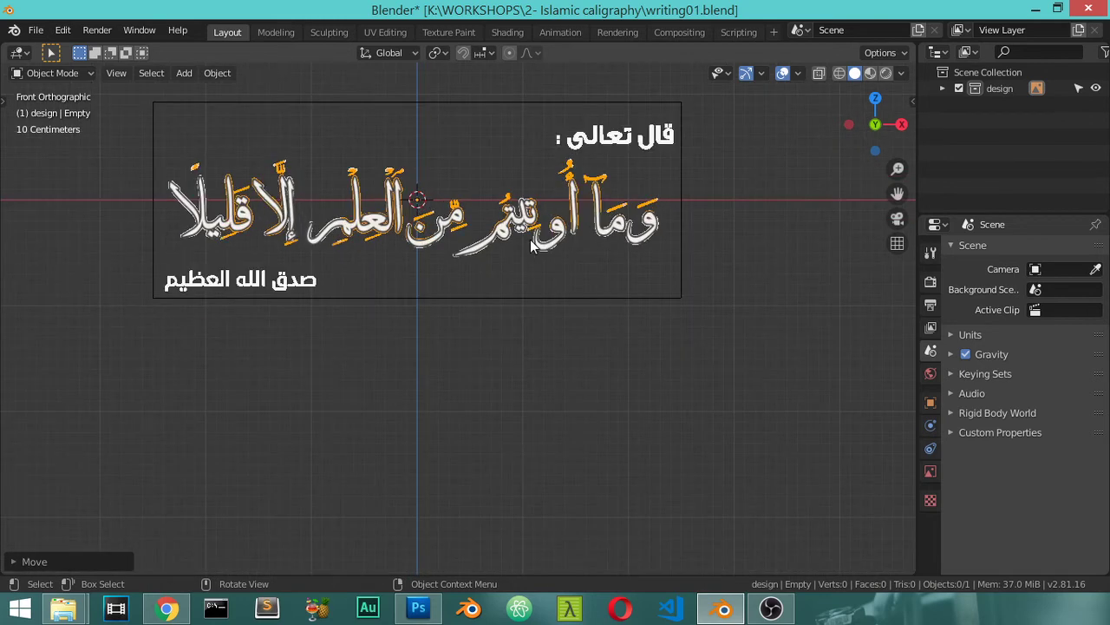
scroll(523, 289, "up", 2)
scroll(561, 312, "up", 3)
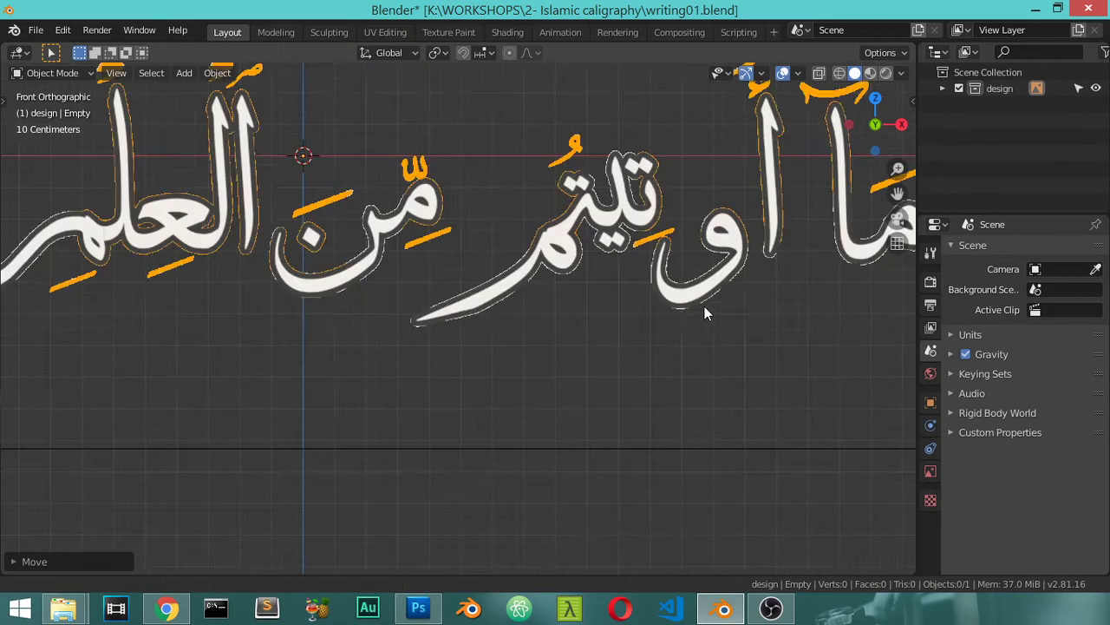
middle_click_drag(704, 307, 617, 403, "shift")
scroll(618, 402, "up", 2)
scroll(516, 405, "up", 4)
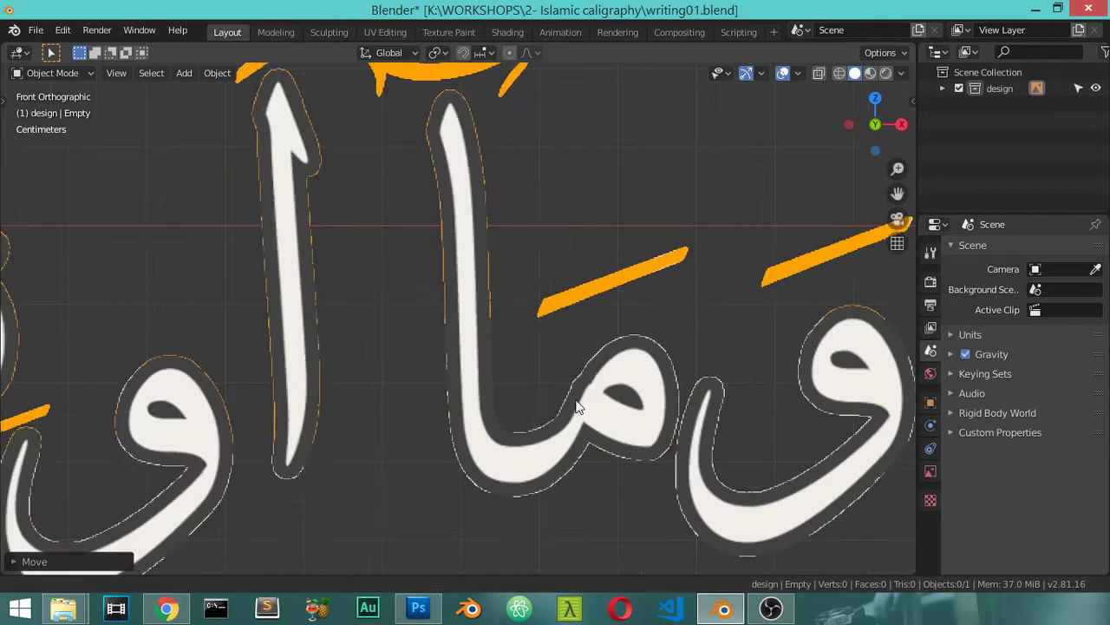
scroll(702, 376, "up", 1)
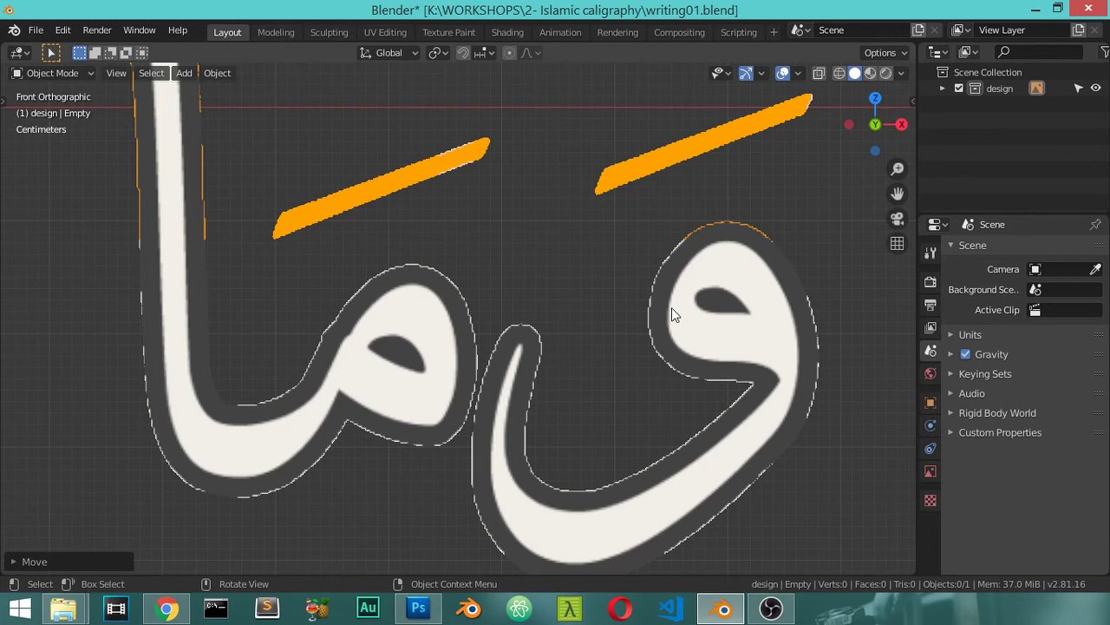
scroll(712, 393, "up", 1)
scroll(587, 350, "up", 1)
- Add a plane mesh, then delete it as misplaced
key("shift+a")
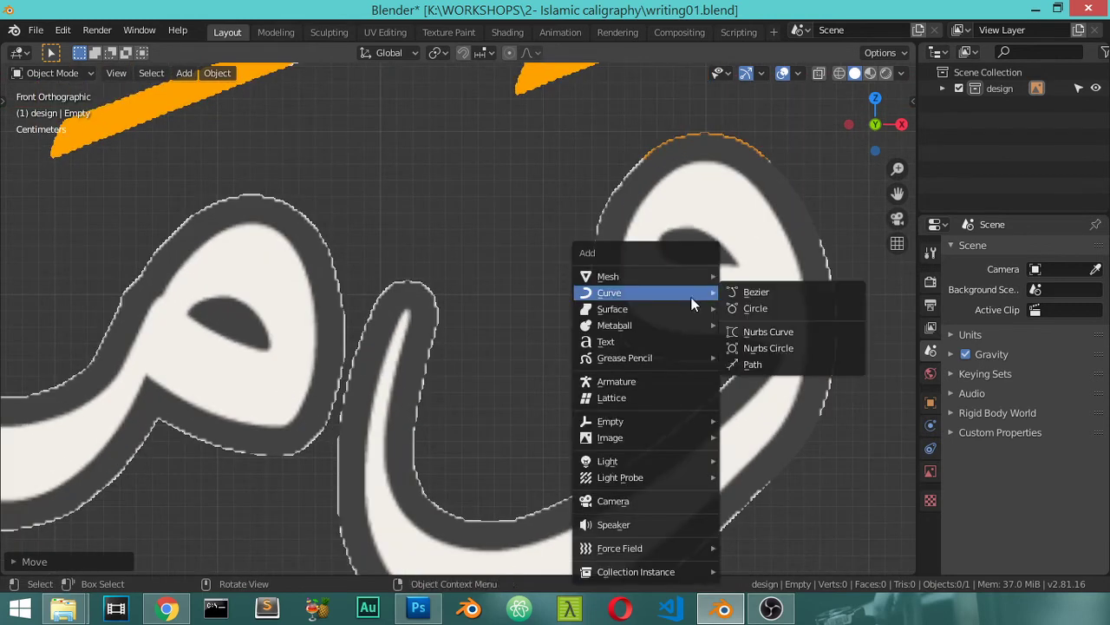
left_click(739, 275)
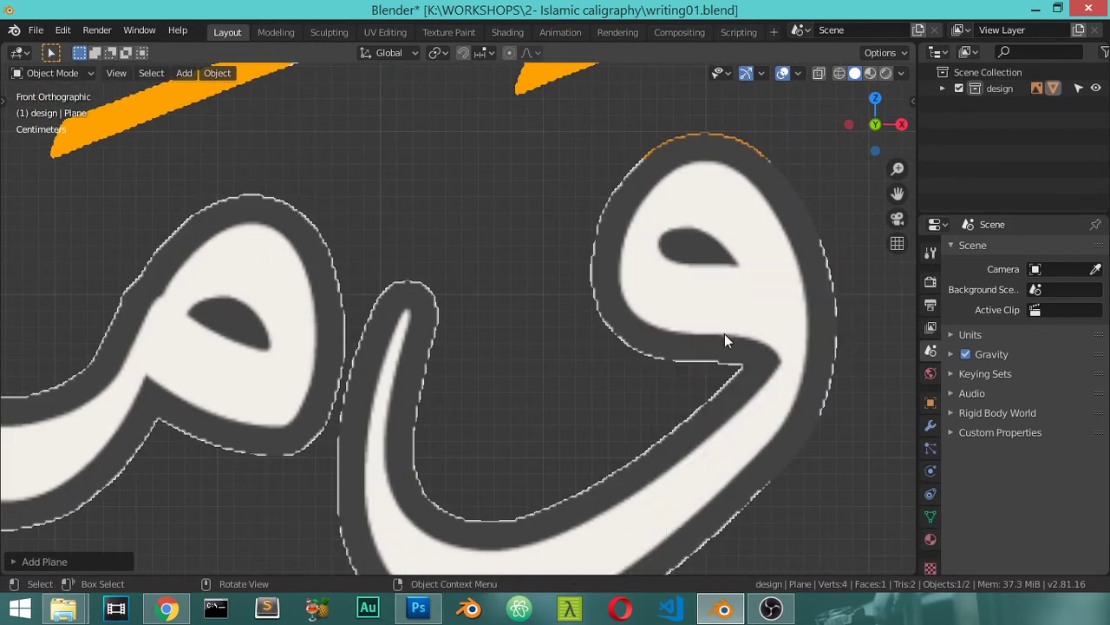
scroll(724, 333, "down", 5)
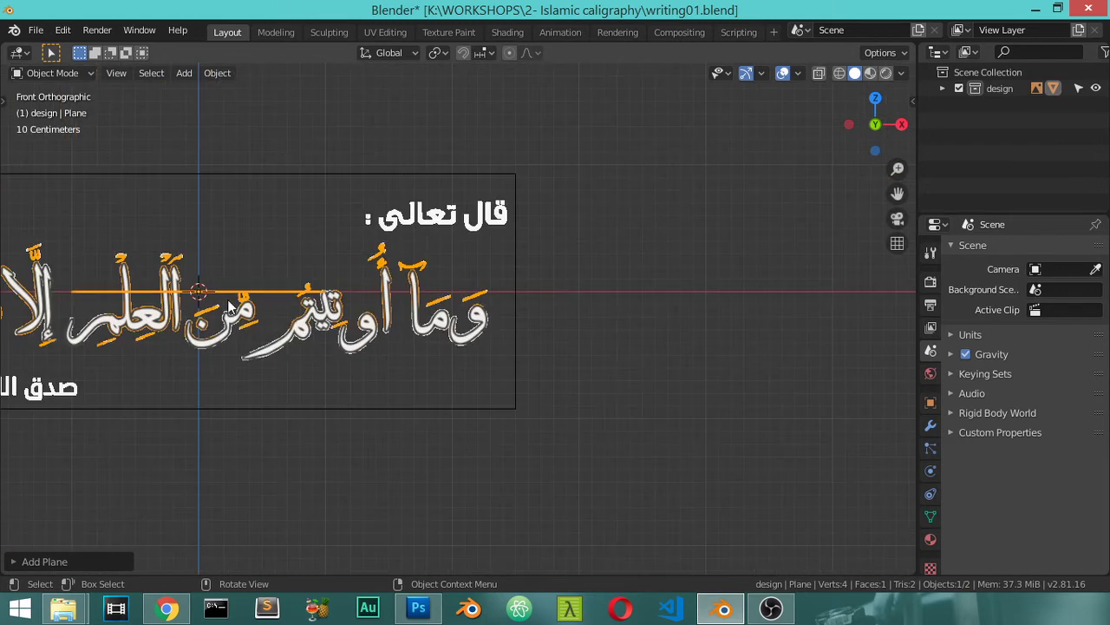
key("Delete")
- Zoom in further and bring up the Add menu's mesh list
scroll(486, 346, "up", 4)
scroll(486, 351, "up", 3)
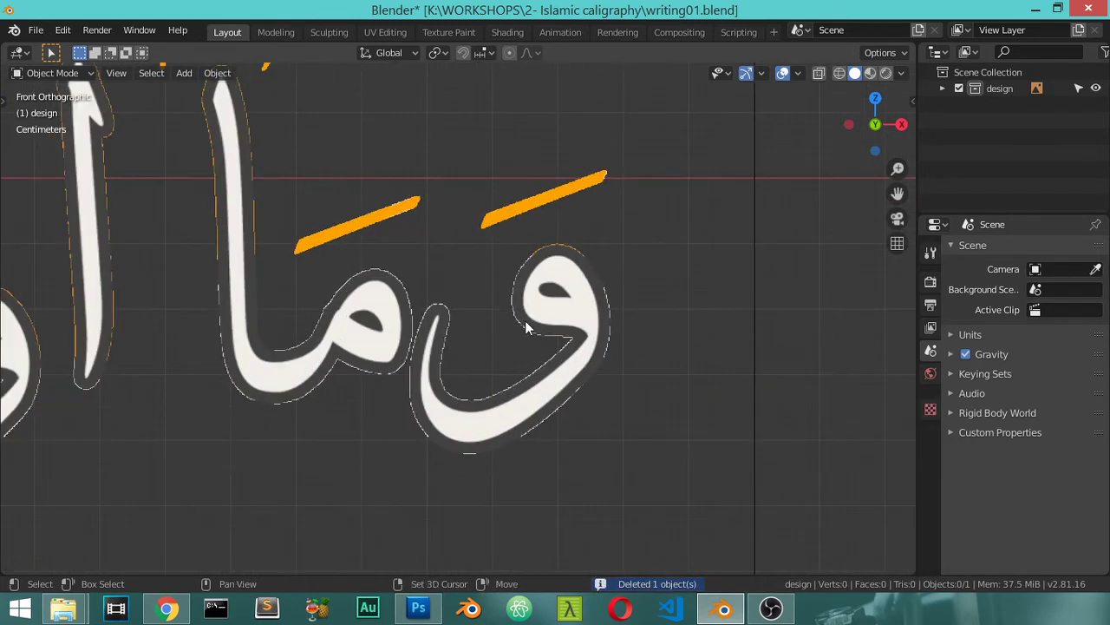
scroll(528, 290, "up", 3)
scroll(575, 310, "up", 2)
key("shift+a")
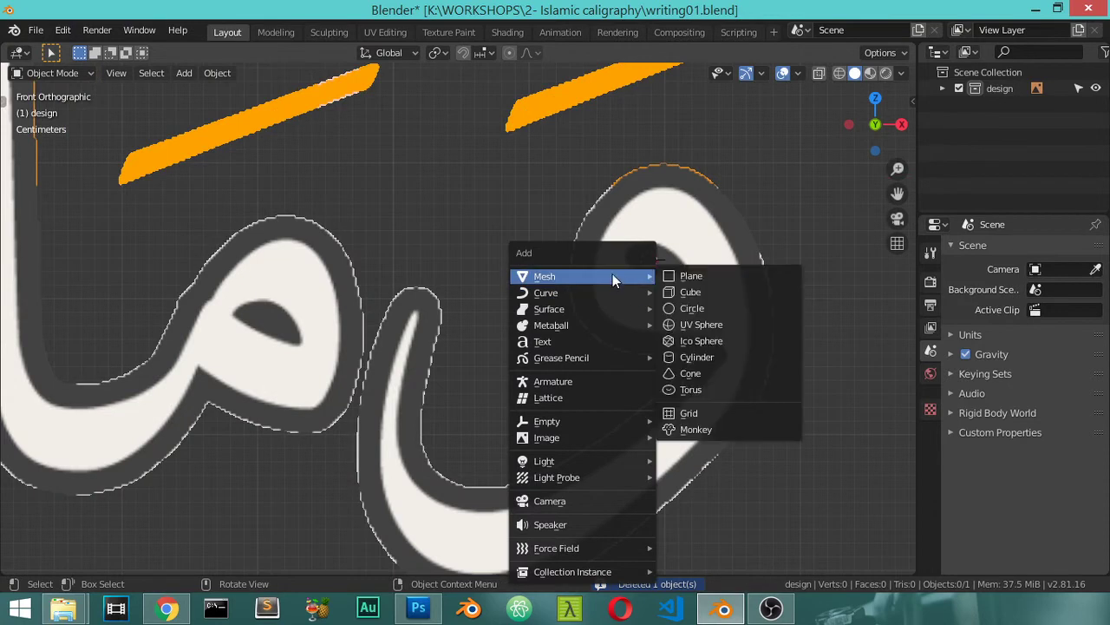
- Add a plane, resize it, and rotate it 90° on X to stand upright
left_click(689, 276)
key("s")
left_click(693, 323)
type("rx90")
key("Return")
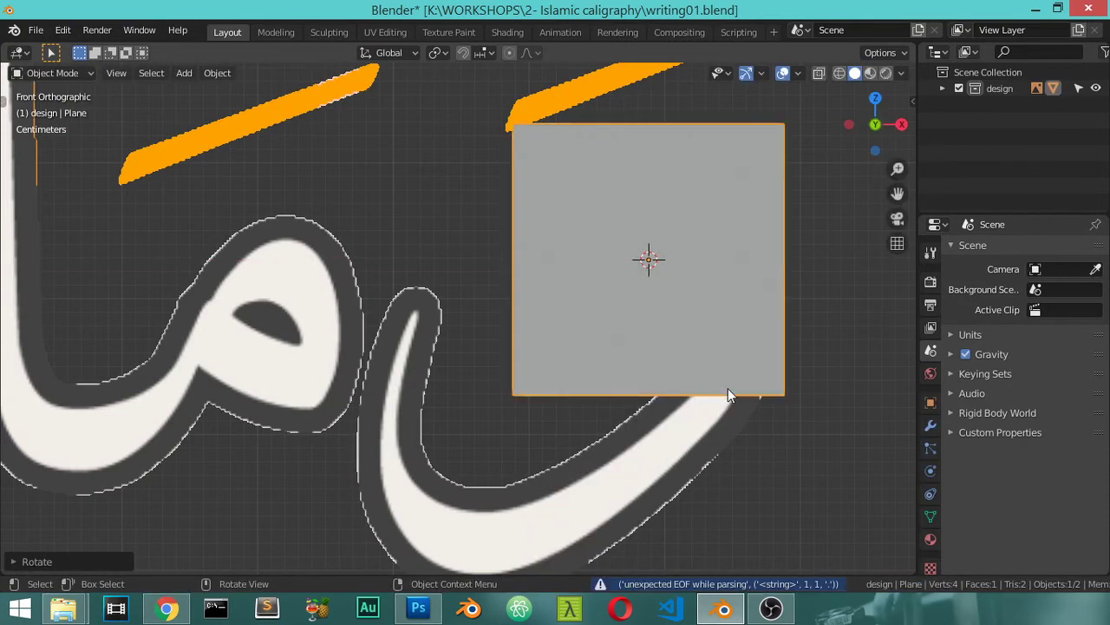
- Switch the viewport to wireframe shading and save the blend file
key("z")
left_click(627, 387)
scroll(724, 412, "up", 2)
scroll(722, 405, "down", 1)
key("ctrl+s")
- In Edit Mode, shrink the plane down in two scaling passes
scroll(721, 405, "down", 2)
middle_click_drag(721, 405, 626, 421, "shift")
key("Tab")
key("s")
left_click(699, 340)
scroll(778, 409, "up", 4)
scroll(778, 408, "down", 2)
key("s")
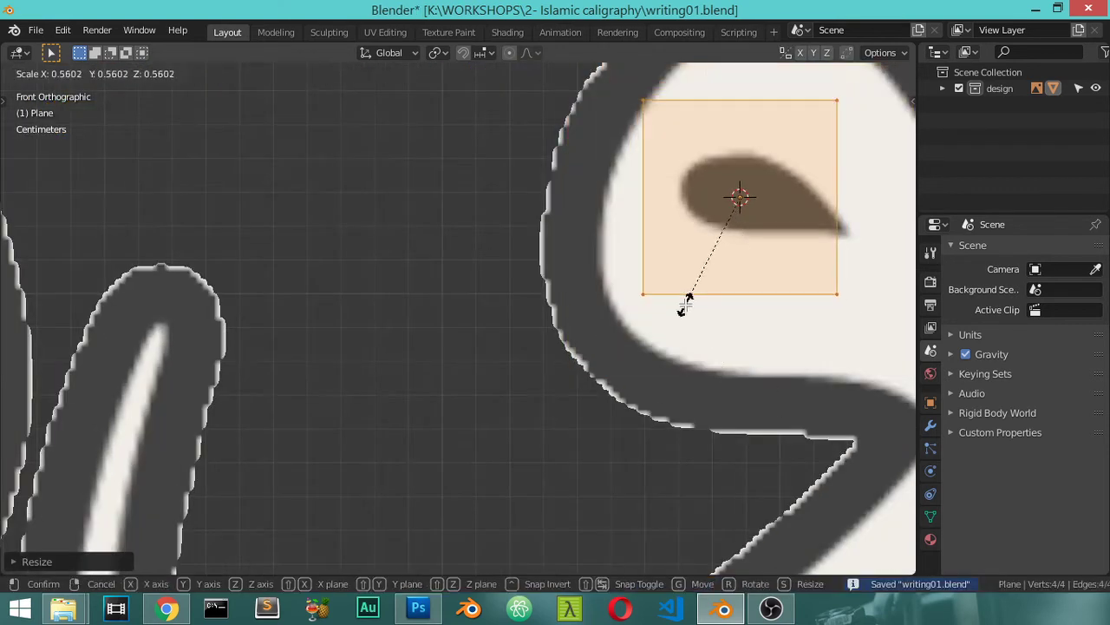
left_click(676, 313)
- Move the plane over the round letter's lower stroke
middle_click_drag(654, 345, 578, 373, "shift")
key("g")
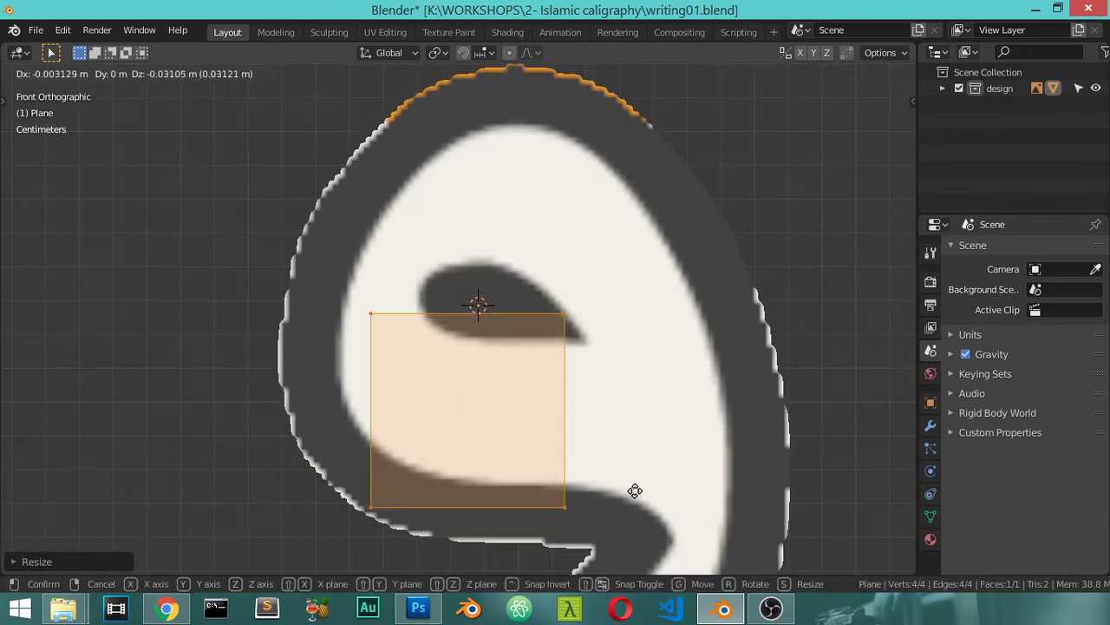
left_click(607, 514)
- In front orthographic view, move three plane corners onto the stroke's edge and the hole's edge
key("KP_5")
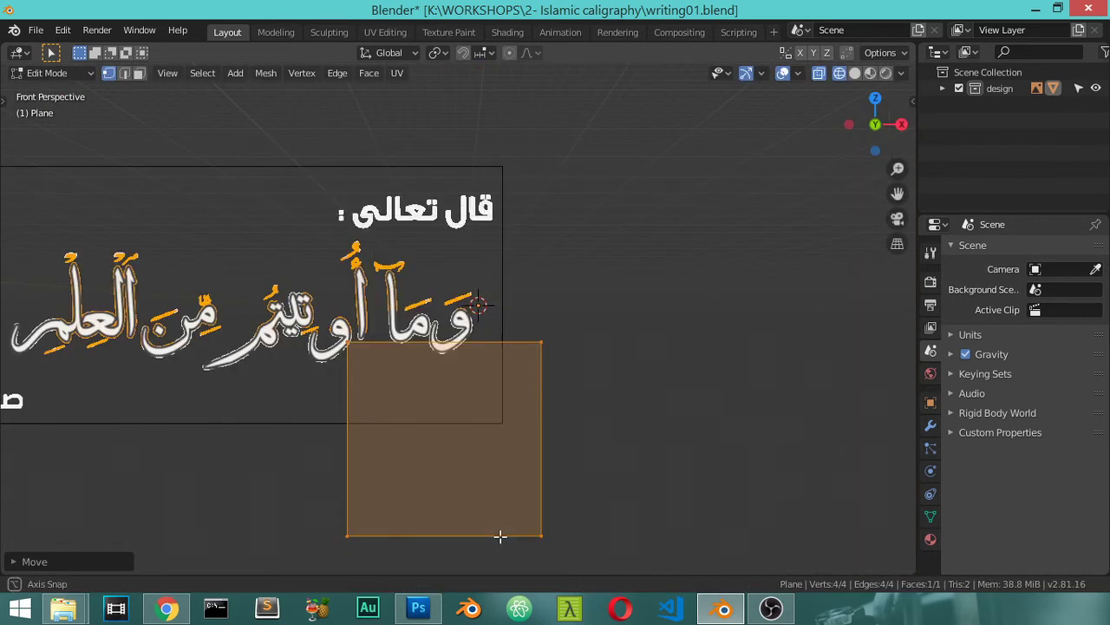
key("KP_5")
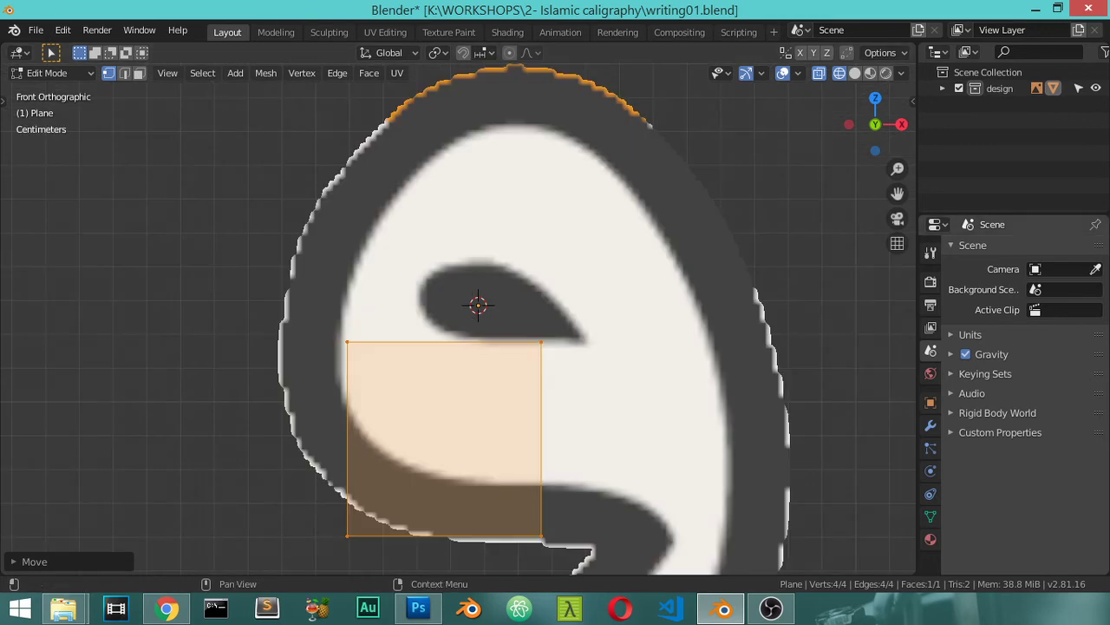
scroll(532, 372, "down", 3)
scroll(425, 286, "down", 2)
scroll(425, 287, "up", 2)
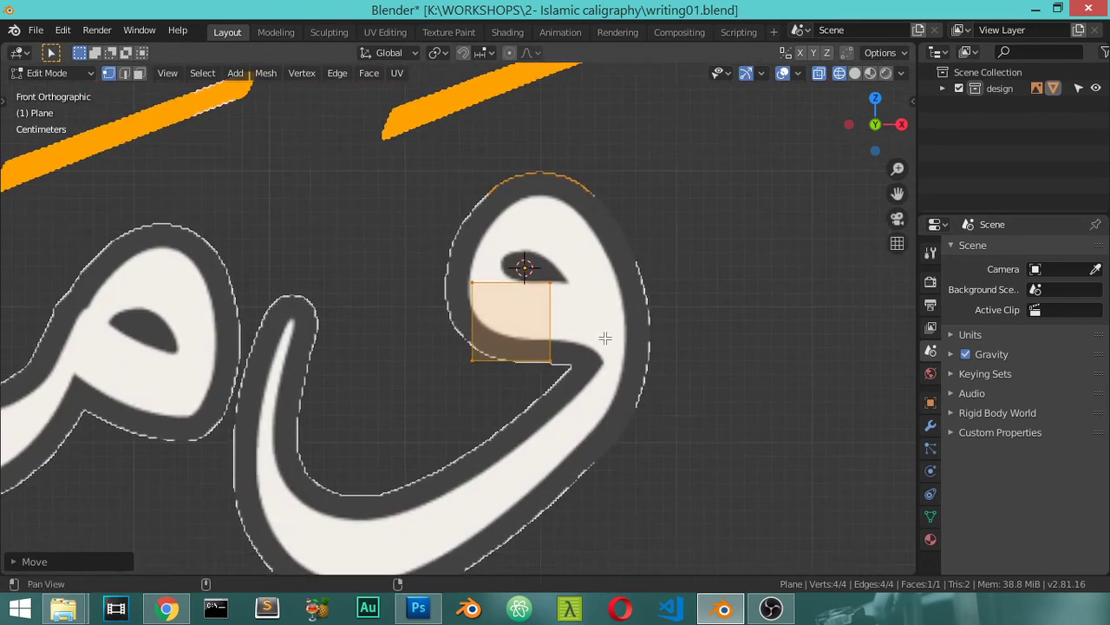
scroll(604, 325, "up", 2)
scroll(588, 361, "up", 1)
left_click(691, 421)
key("g")
left_click(689, 367)
left_click(484, 417)
key("g")
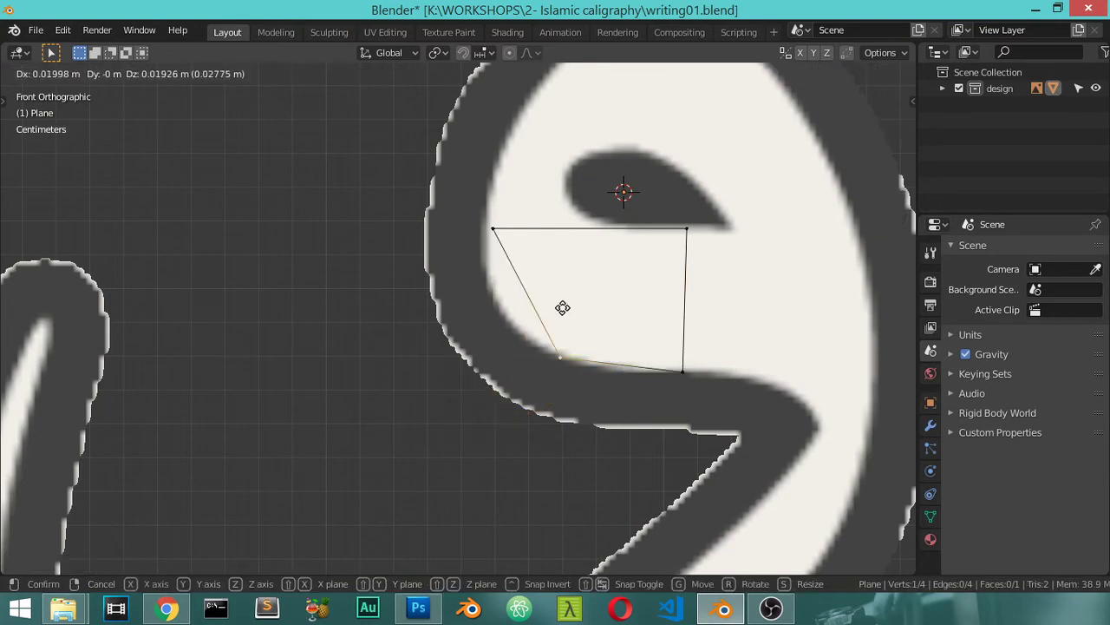
left_click(566, 318)
left_click(493, 229)
key("g")
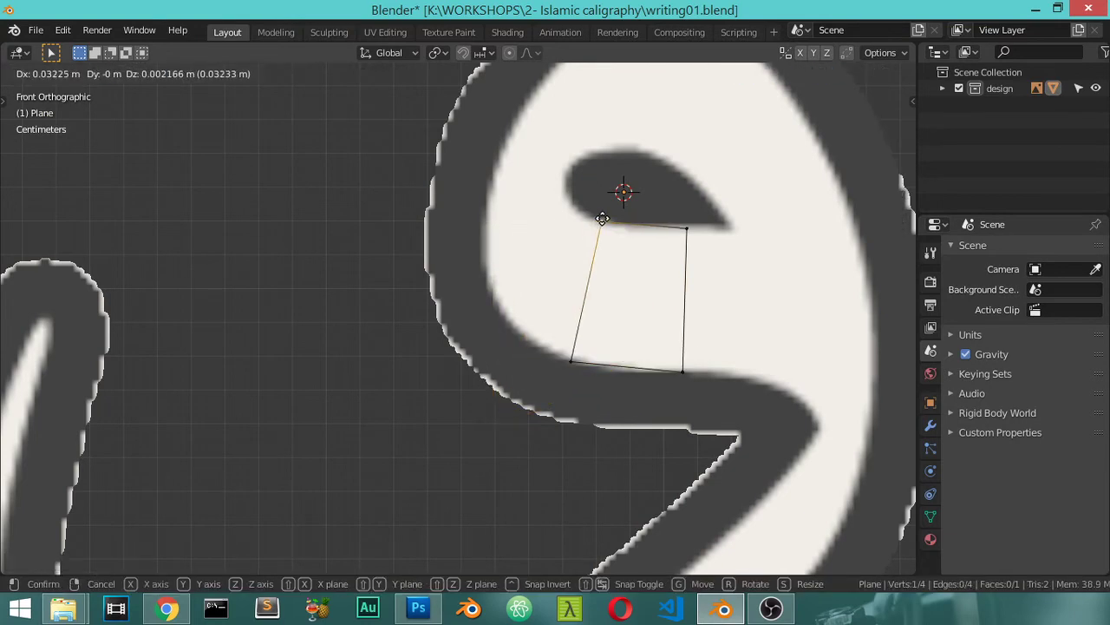
left_click(604, 222)
- Extrude a strip of faces from the left edge over the head and down its right side
key("KP_5")
key("KP_5")
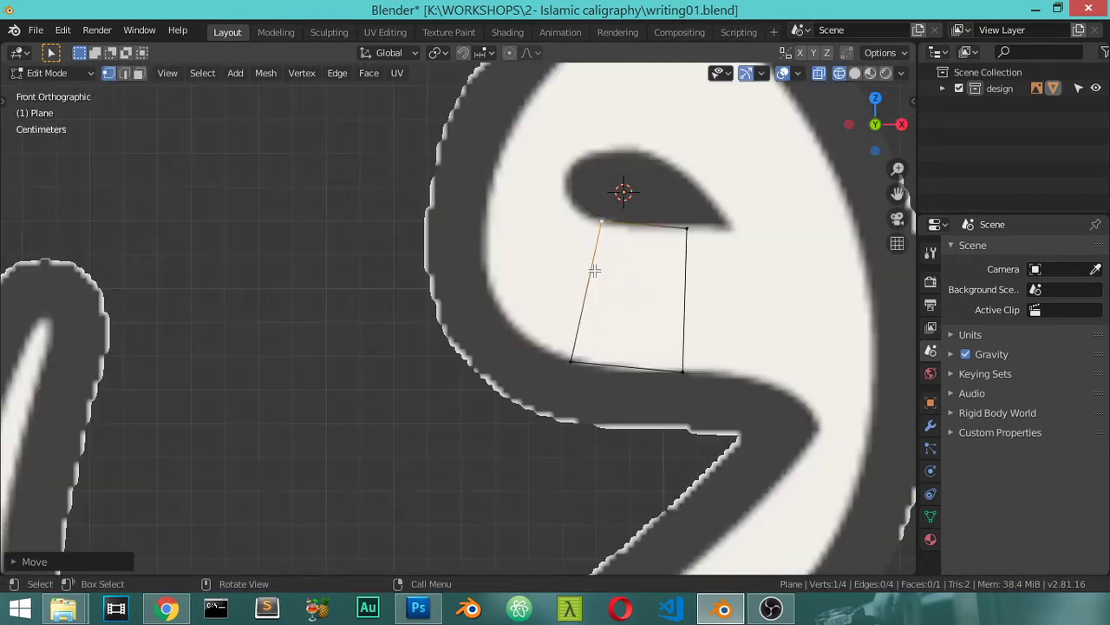
left_click(570, 360, "shift")
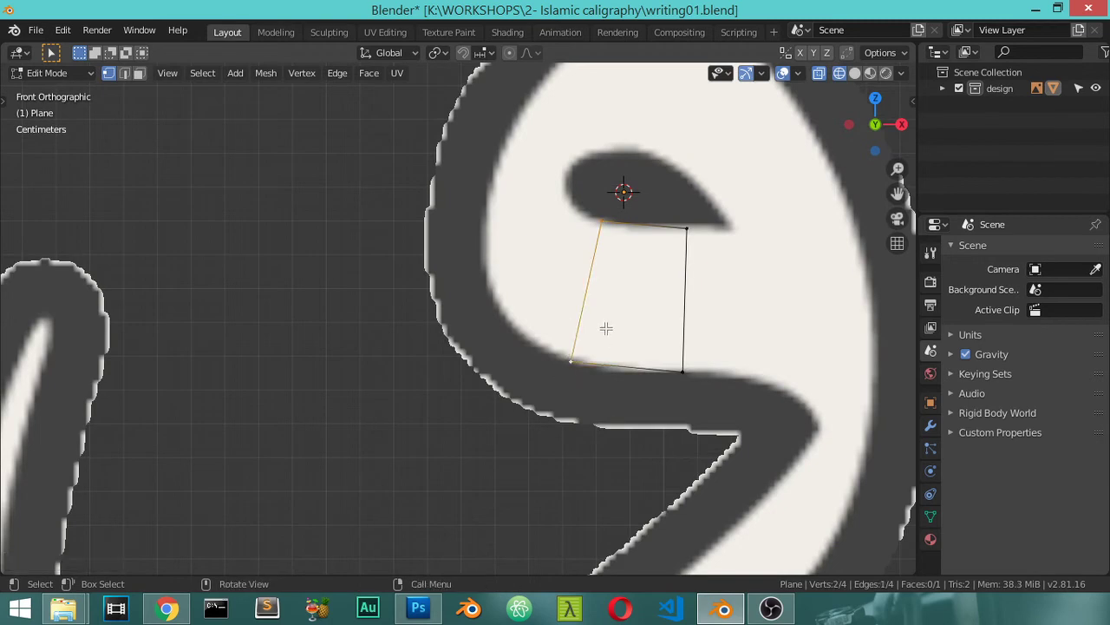
key("e")
left_click(545, 299)
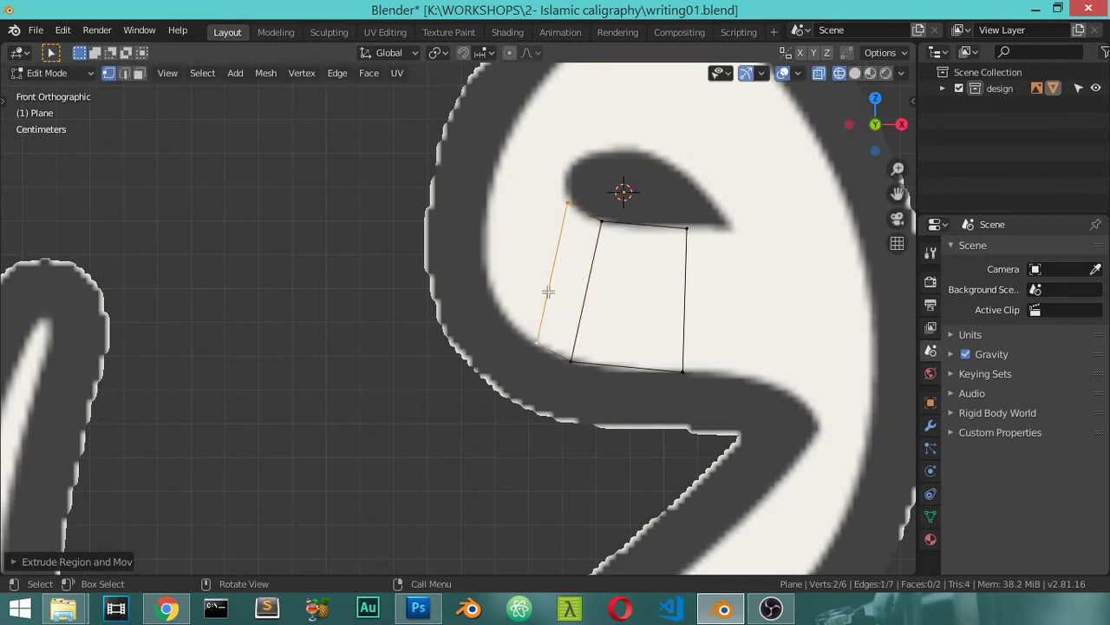
right_click(515, 172, "ctrl")
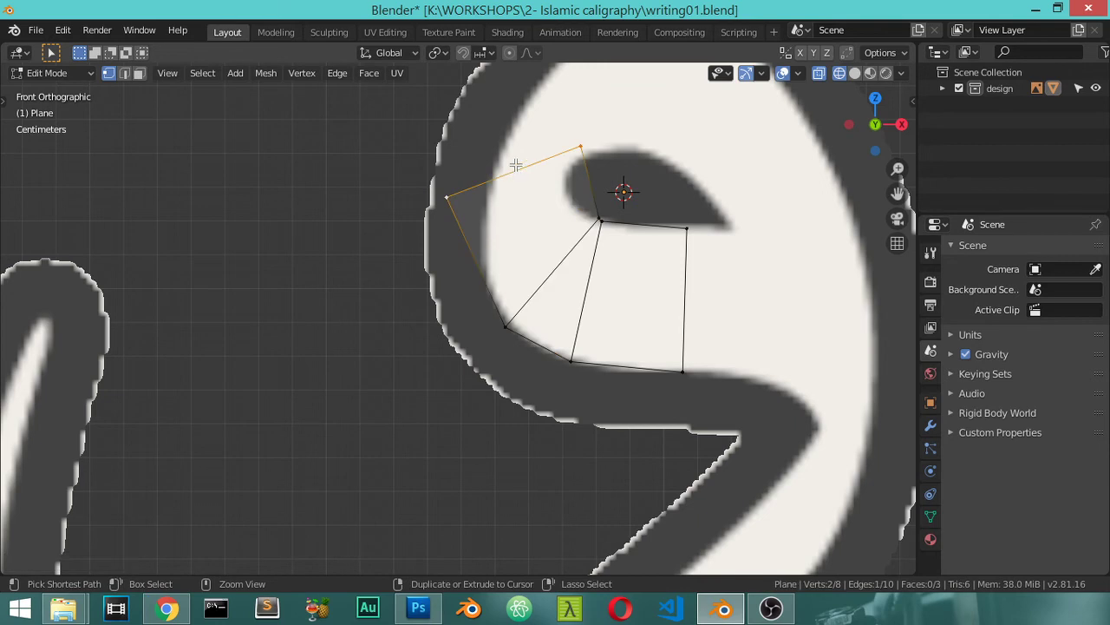
right_click(560, 107, "ctrl")
right_click(685, 111, "ctrl")
right_click(818, 205, "ctrl")
right_click(861, 342, "ctrl")
right_click(864, 427, "ctrl")
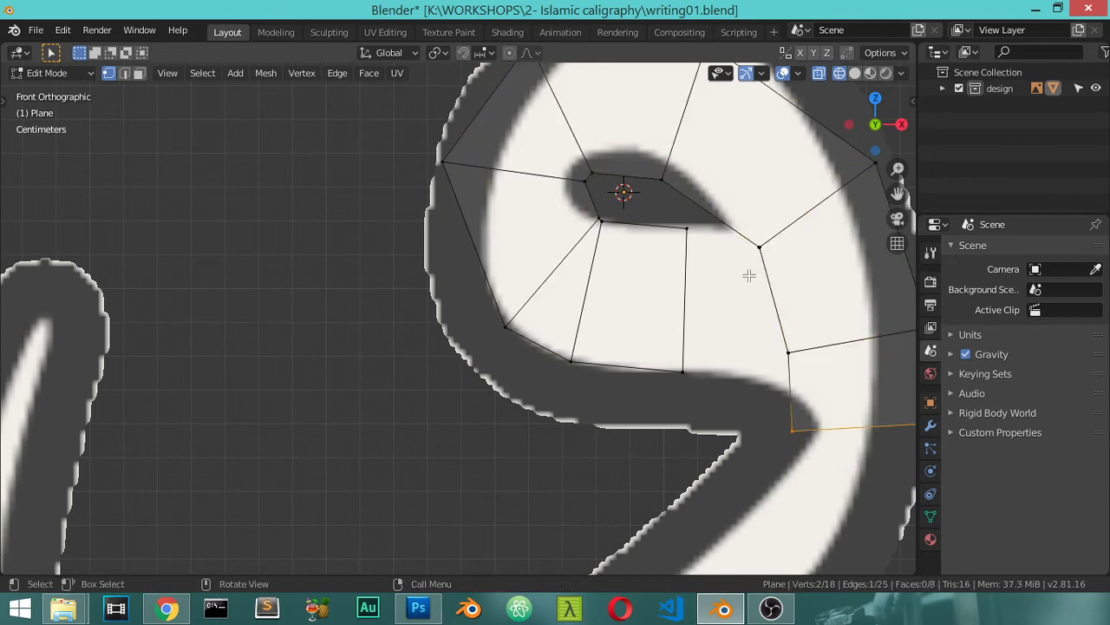
- Move the last face's vertices onto the inner and outer edges of the right side
scroll(726, 335, "up", 2)
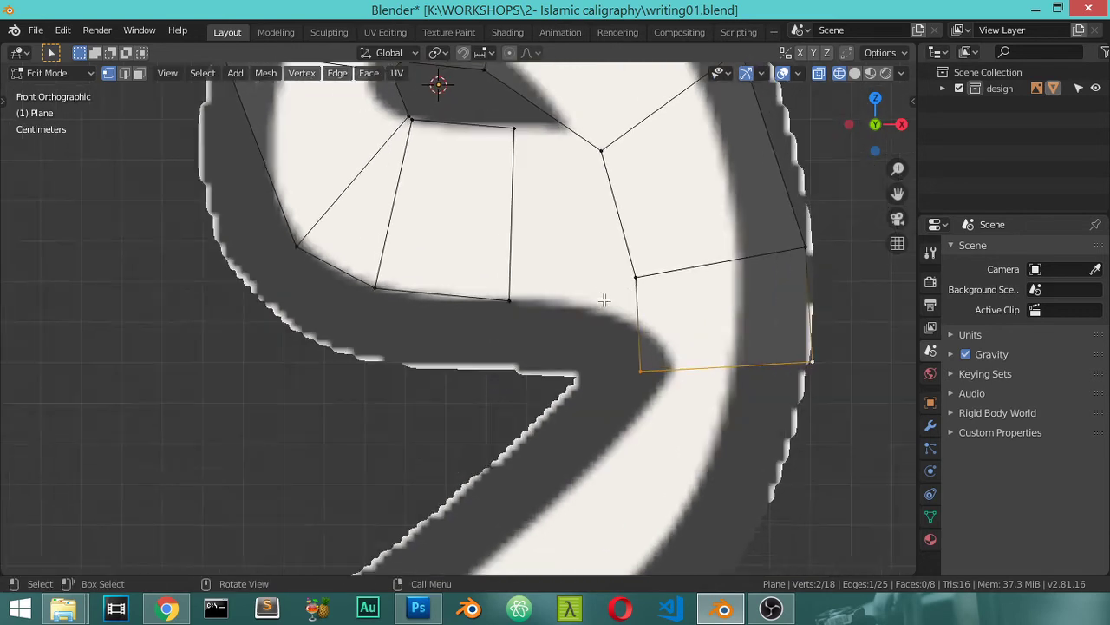
left_click(686, 268)
key("g")
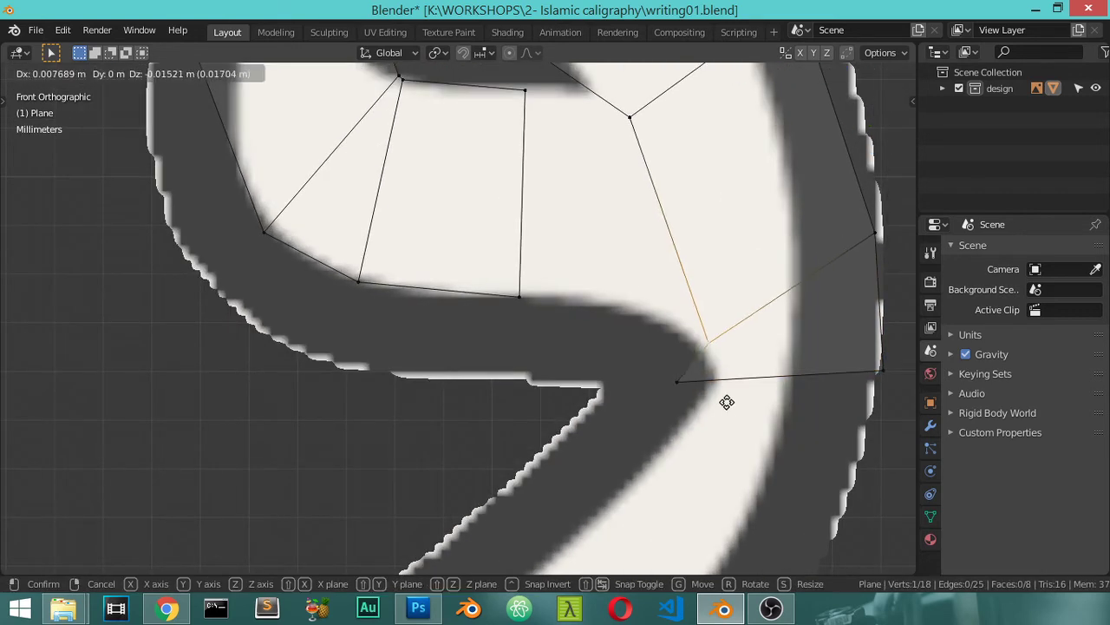
left_click(725, 421)
left_click(688, 379)
key("g")
left_click(708, 423)
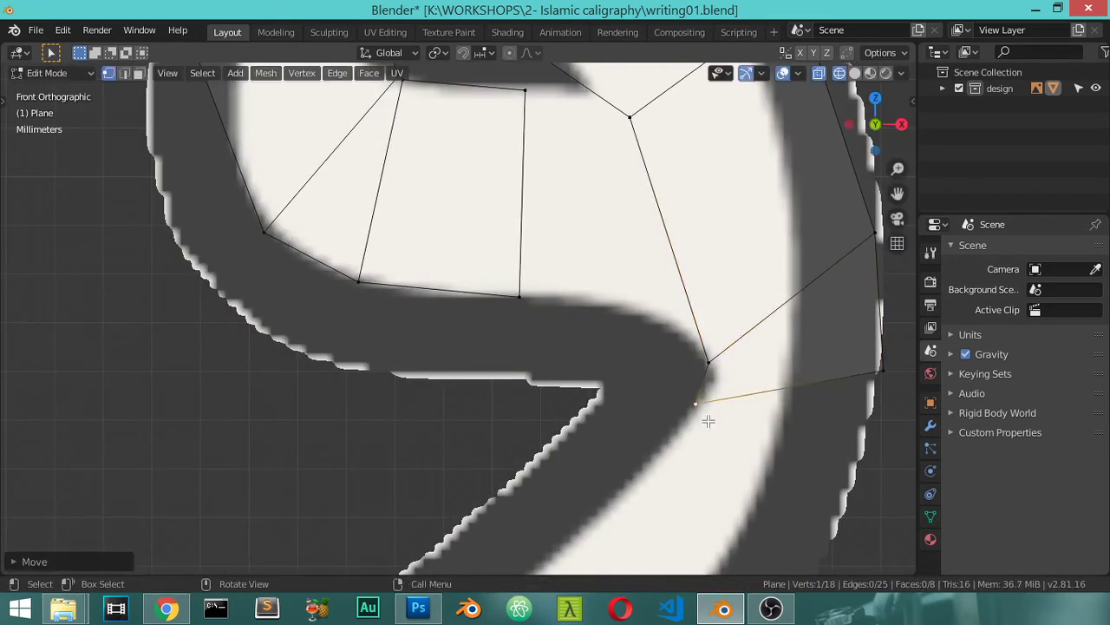
left_click(879, 236)
key("g")
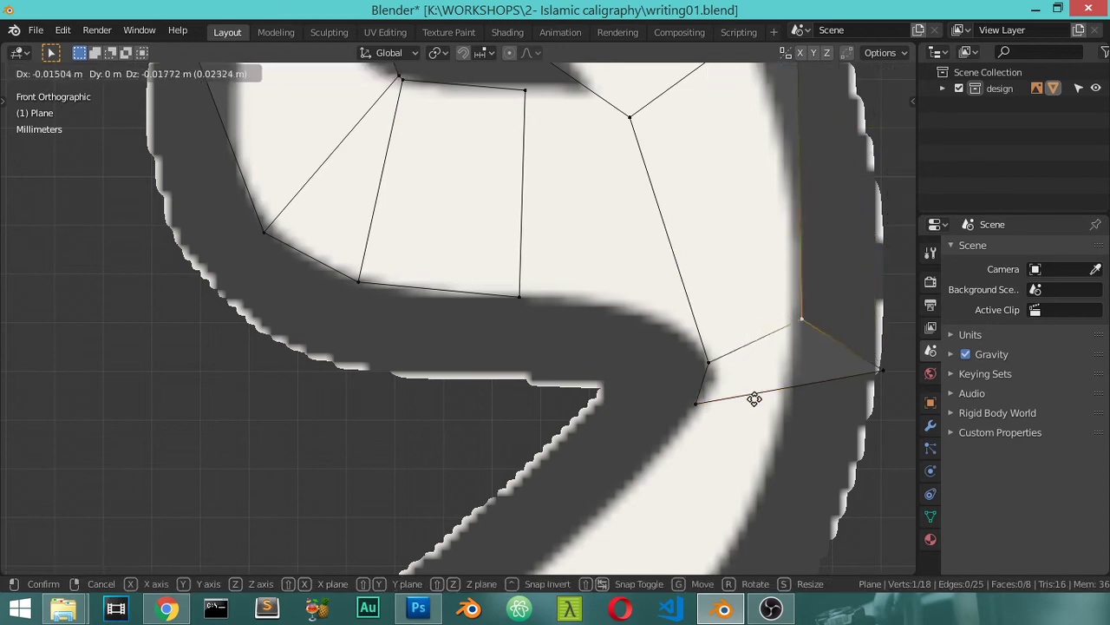
left_click(752, 421)
left_click(878, 371)
key("g")
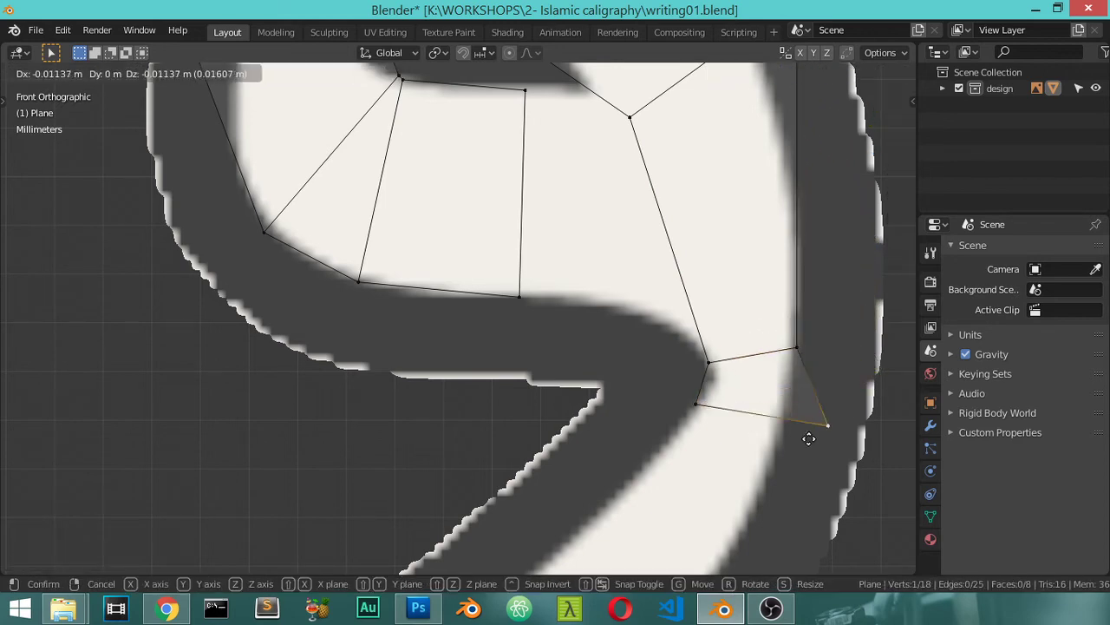
left_click(767, 453)
- Add a loop cut across the right face of the strip
scroll(676, 295, "up", 3, "shift")
scroll(642, 278, "up", 2, "shift")
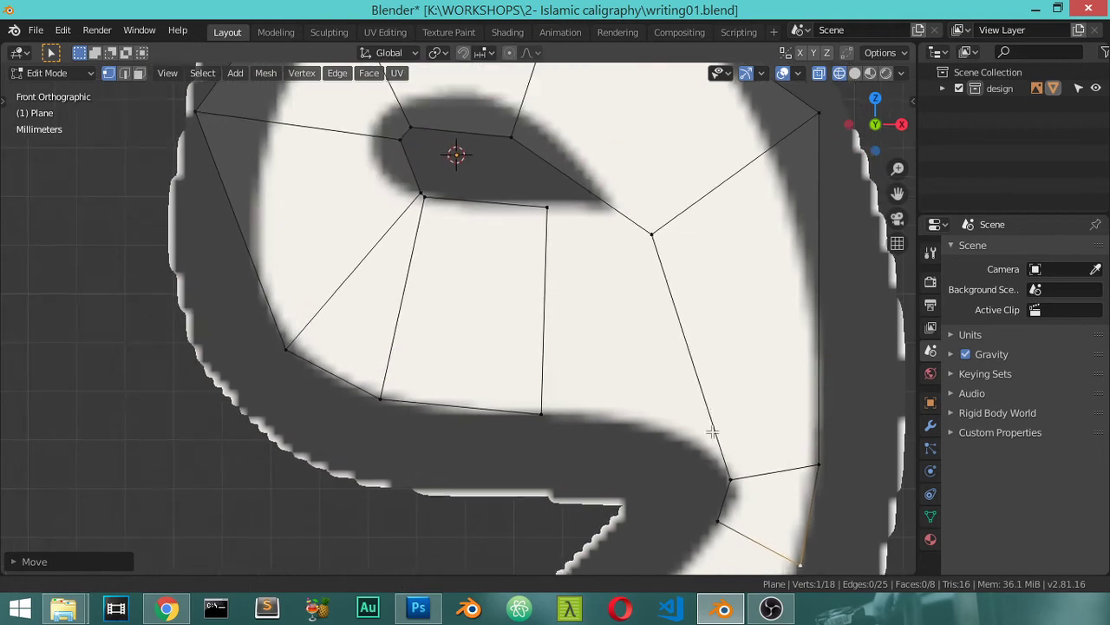
scroll(651, 347, "up", 4, "shift")
key("ctrl+r")
left_click(632, 372)
left_click(657, 394)
- Move the top vertices onto the letter's upper outline
left_click(634, 111)
key("g")
left_click(634, 197)
left_click(384, 106)
key("g")
left_click(535, 573)
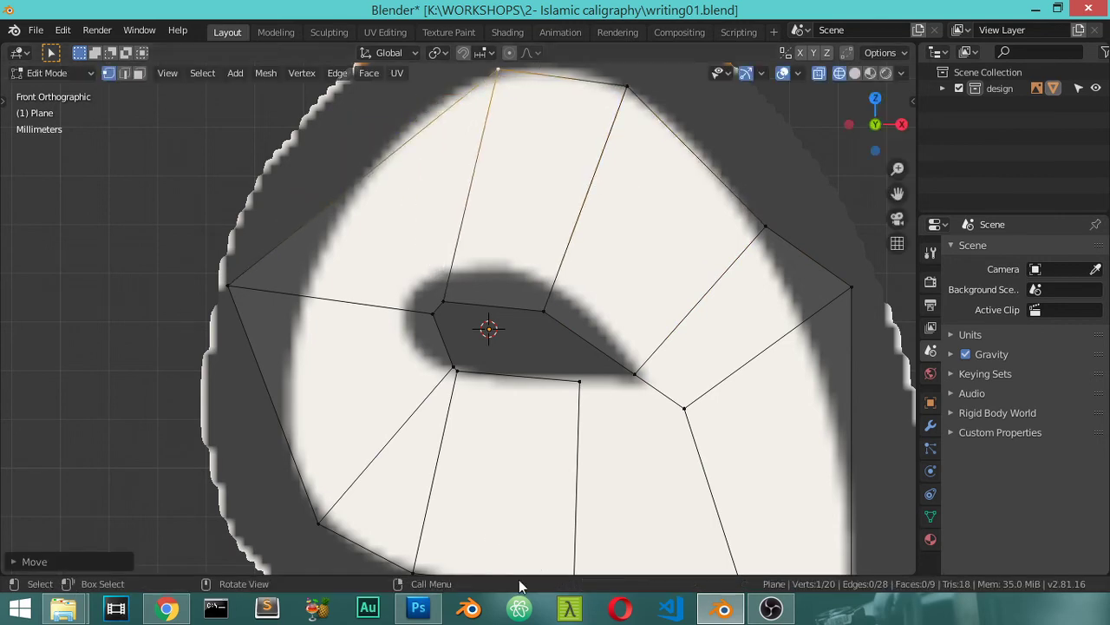
- Move the vertices around the teardrop hole onto its edge and lower rim
left_click(451, 308)
key("g")
left_click(496, 273)
left_click(538, 305)
key("g")
left_click(555, 283)
left_click(466, 371)
key("g")
left_click(506, 378)
left_click(575, 384)
key("g")
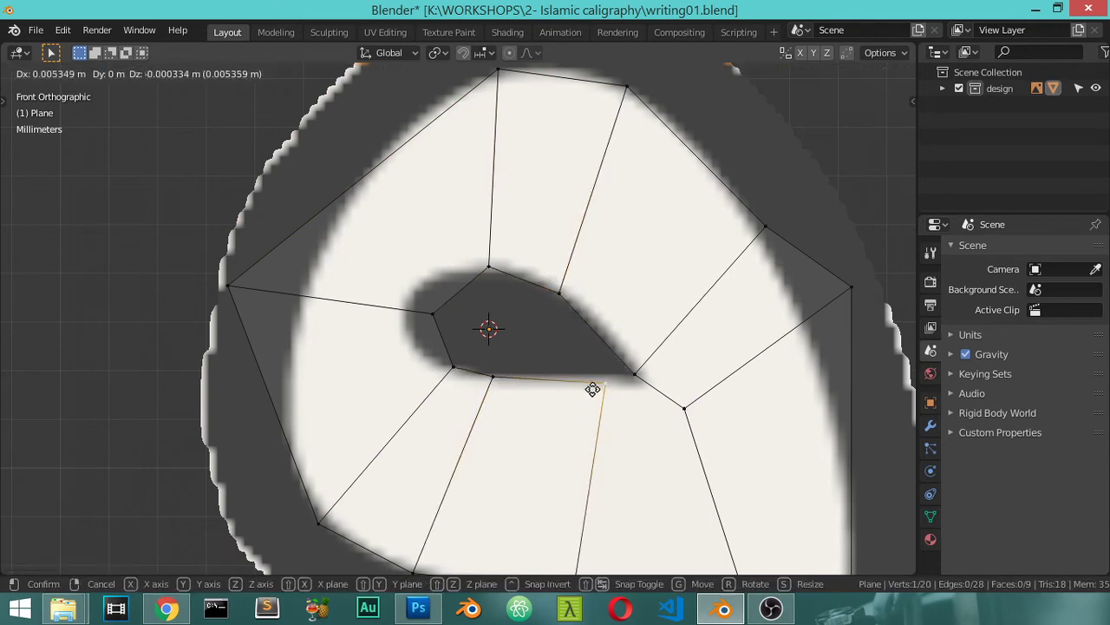
left_click(592, 388)
- Move the left, top and lower-left vertices onto the letter's outline
left_click(250, 290)
key("g")
left_click(344, 268)
left_click(486, 79)
key("g")
left_click(424, 113)
left_click(321, 520)
key("g")
left_click(295, 382)
- Loop-cut the left face and place the new vertices on the hole edge and outline
scroll(360, 432, "down", 1)
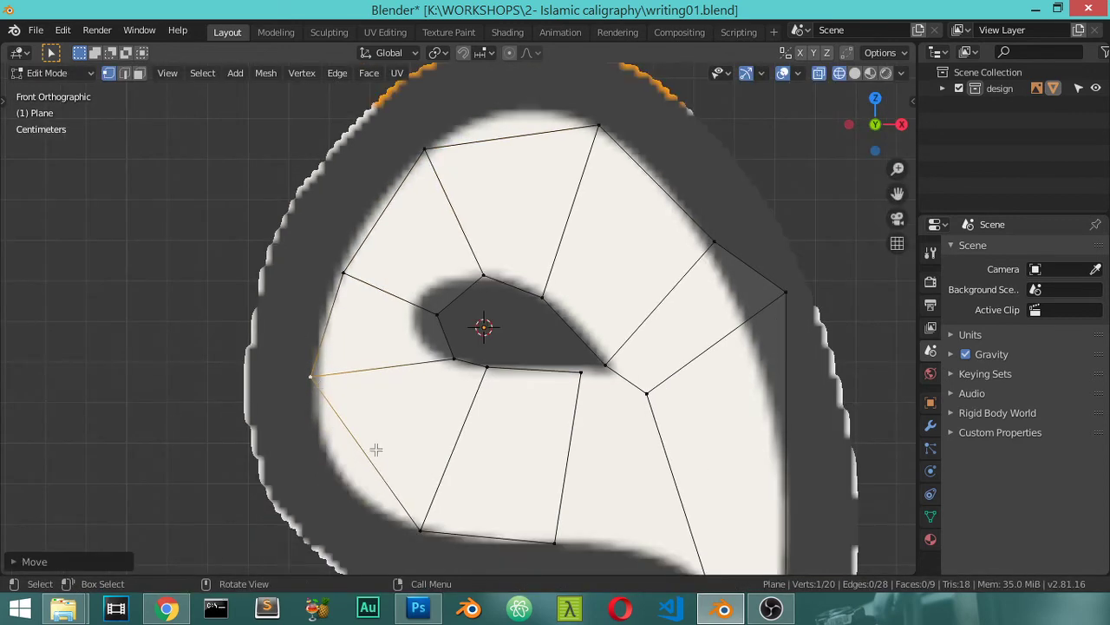
middle_click_drag(475, 429, 499, 348, "shift")
key("ctrl+r")
left_click(423, 407)
scroll(452, 341, "up", 3)
middle_click_drag(453, 341, 578, 369, "shift")
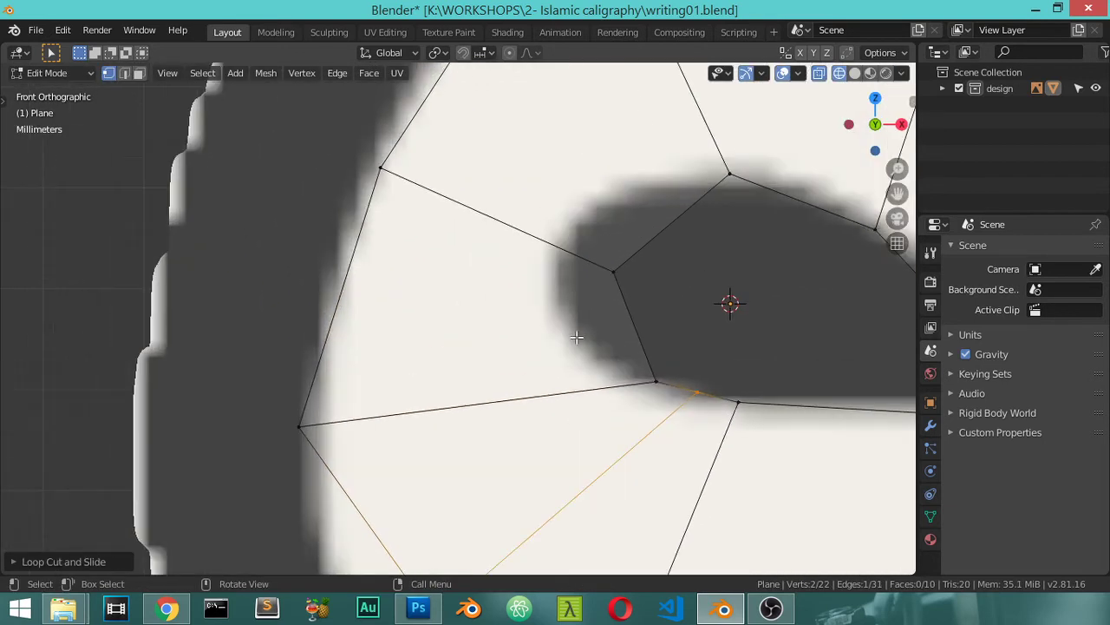
left_click(613, 272)
key("g")
left_click(637, 243)
left_click(656, 380)
key("g")
left_click(559, 312)
- Move the lower vertices so they sit on the letter's outer edge
left_click(672, 393)
key("g")
left_click(618, 389)
middle_click_drag(560, 442, 538, 390, "shift")
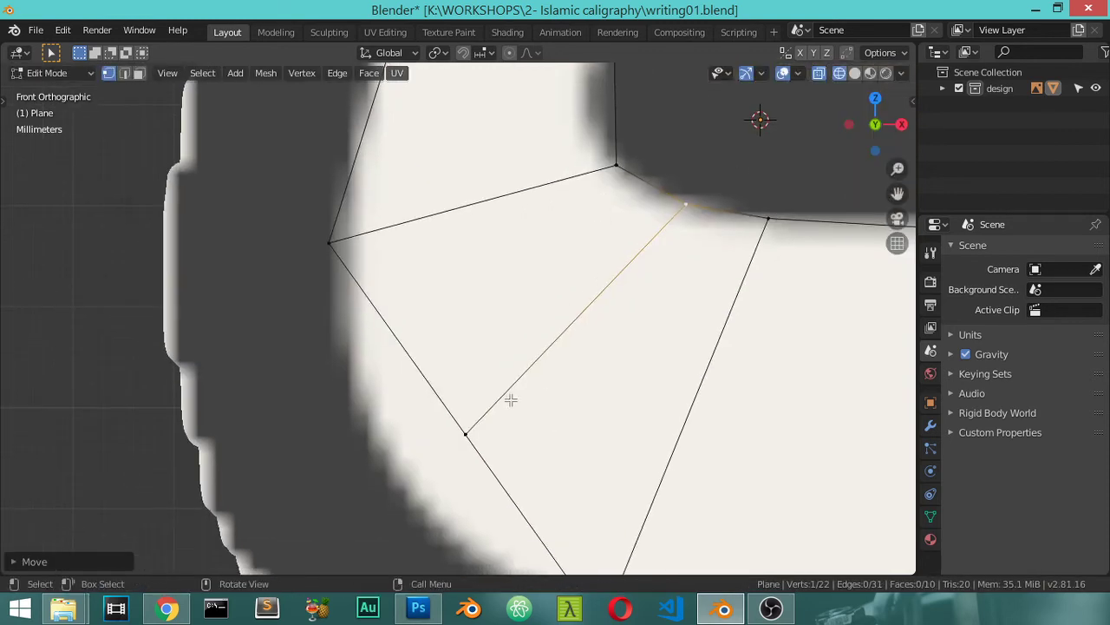
left_click(517, 430)
key("g")
left_click(408, 322)
key("g")
left_click(334, 271)
- Slide the vertex to the teardrop hole's tip and select the edge for the closing face
scroll(531, 368, "down", 4)
middle_click_drag(532, 368, 437, 298, "shift")
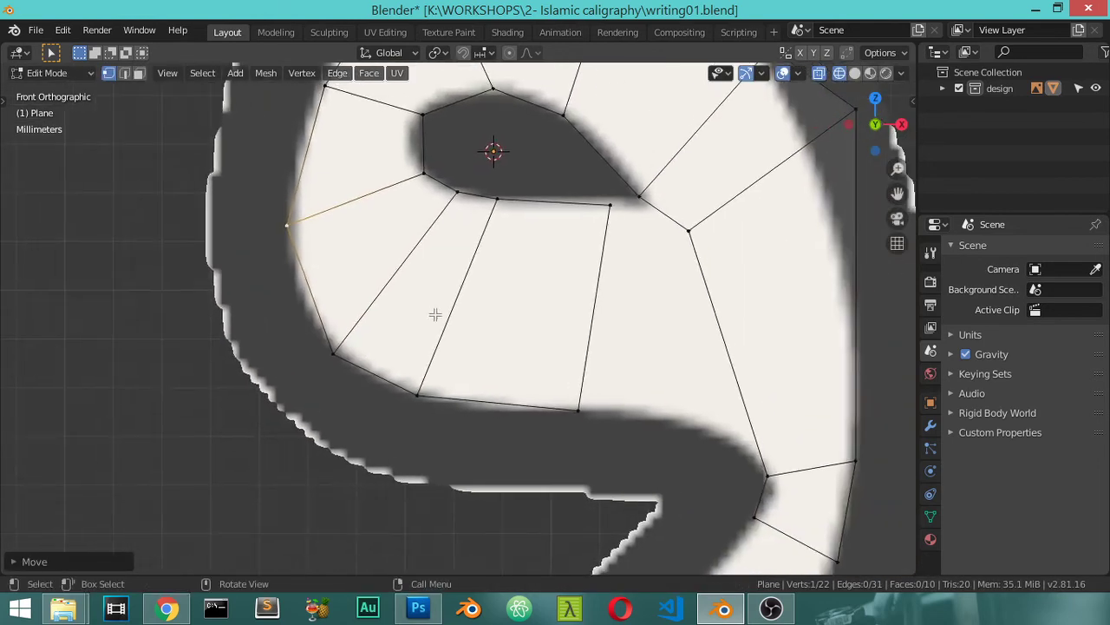
middle_click_drag(647, 310, 529, 332, "shift")
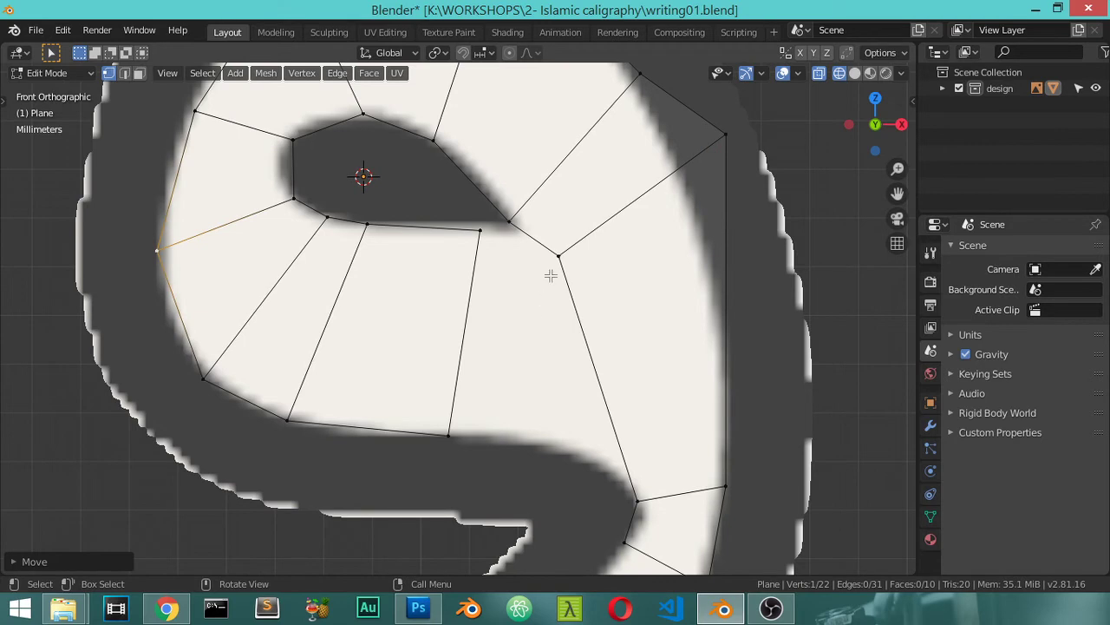
left_click(519, 223)
key("shift+v")
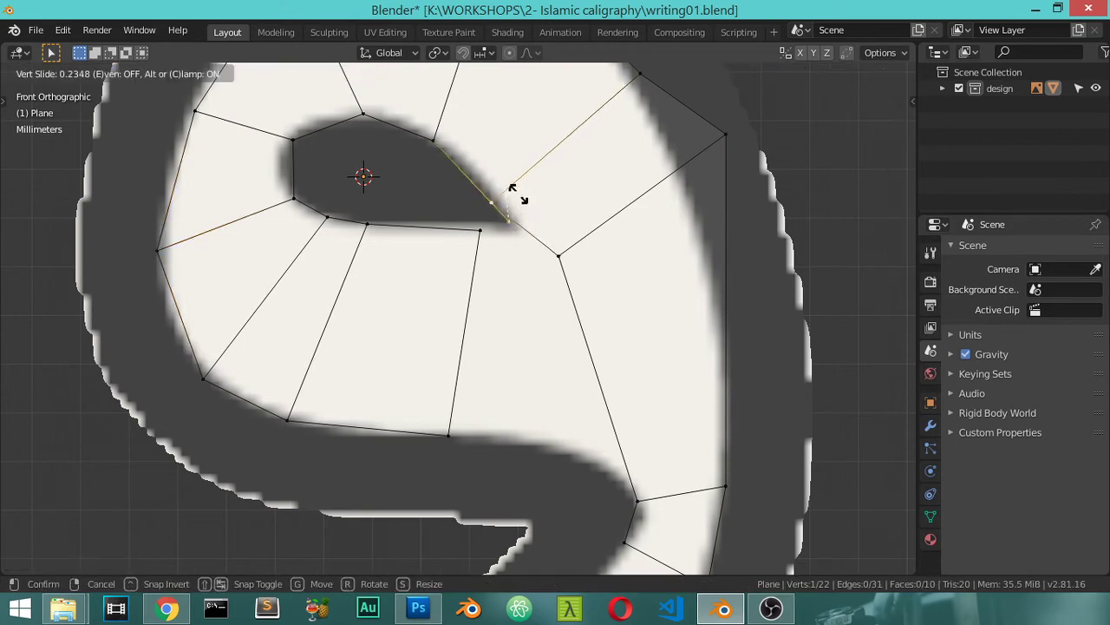
left_click(516, 183)
key("g")
left_click(559, 242)
key("g")
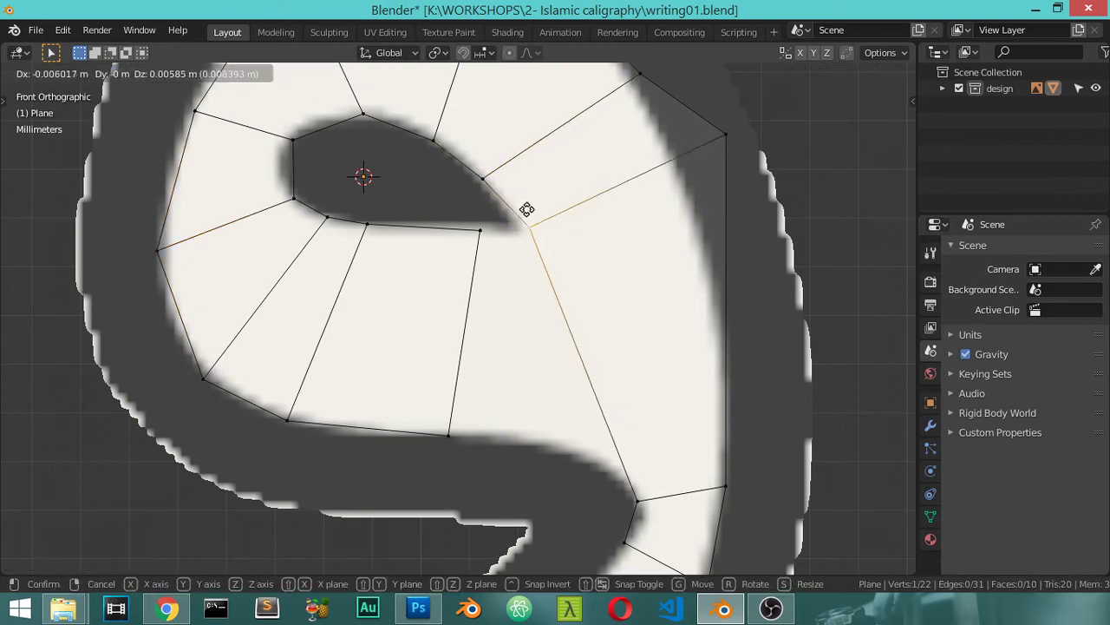
left_click(521, 214)
left_click(628, 492, "shift")
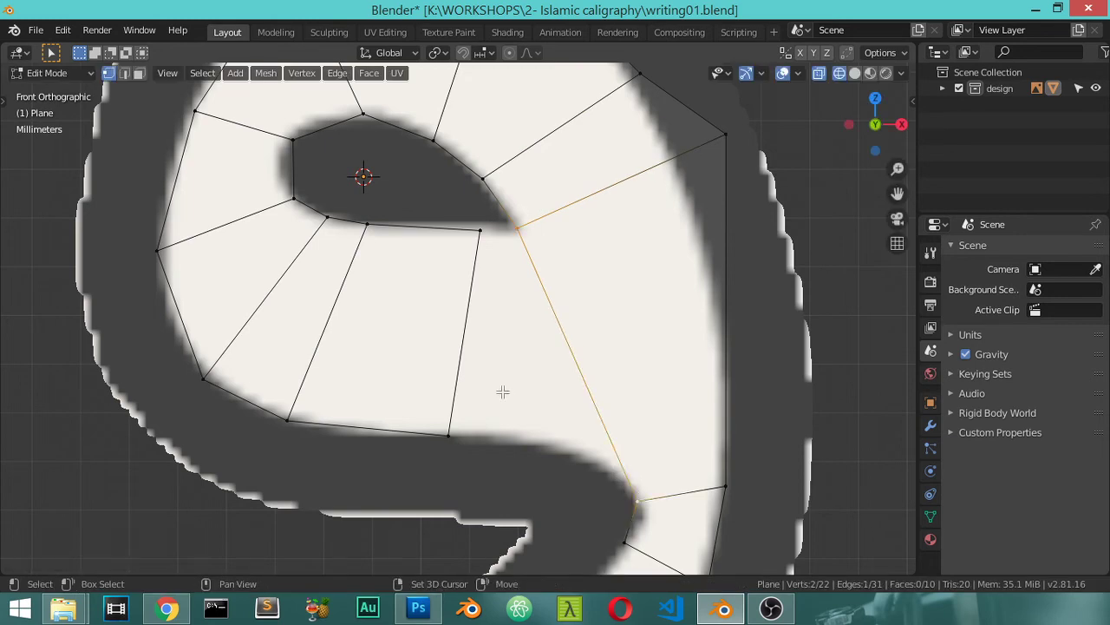
- Fill the final face to close the ring, and list Empty and Plane in the design collection
key("f")
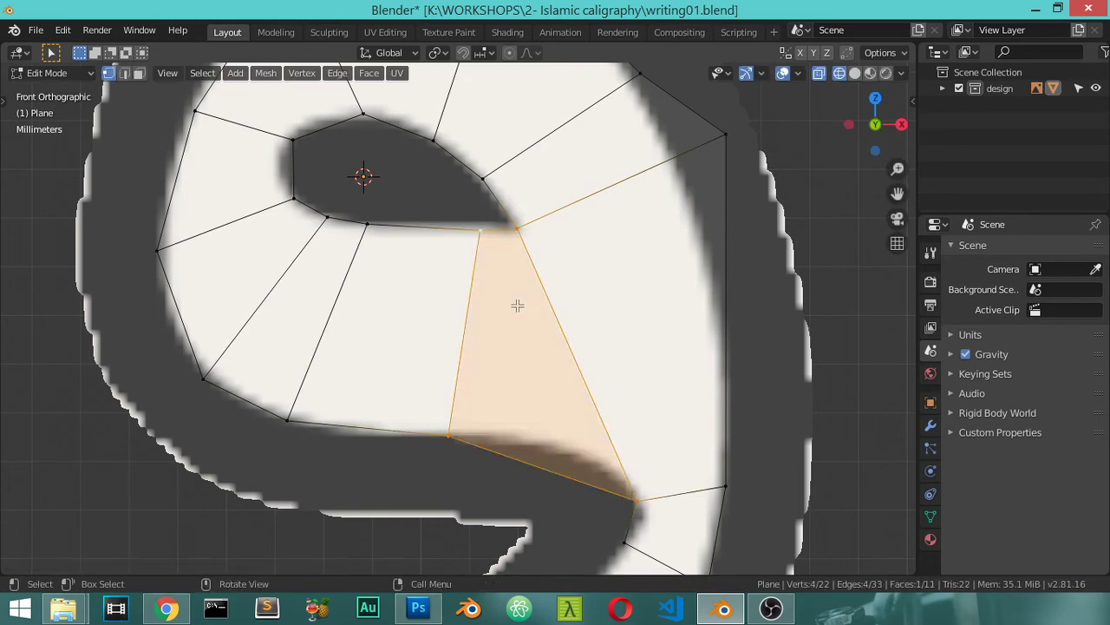
left_click(943, 88)
left_click(992, 106)
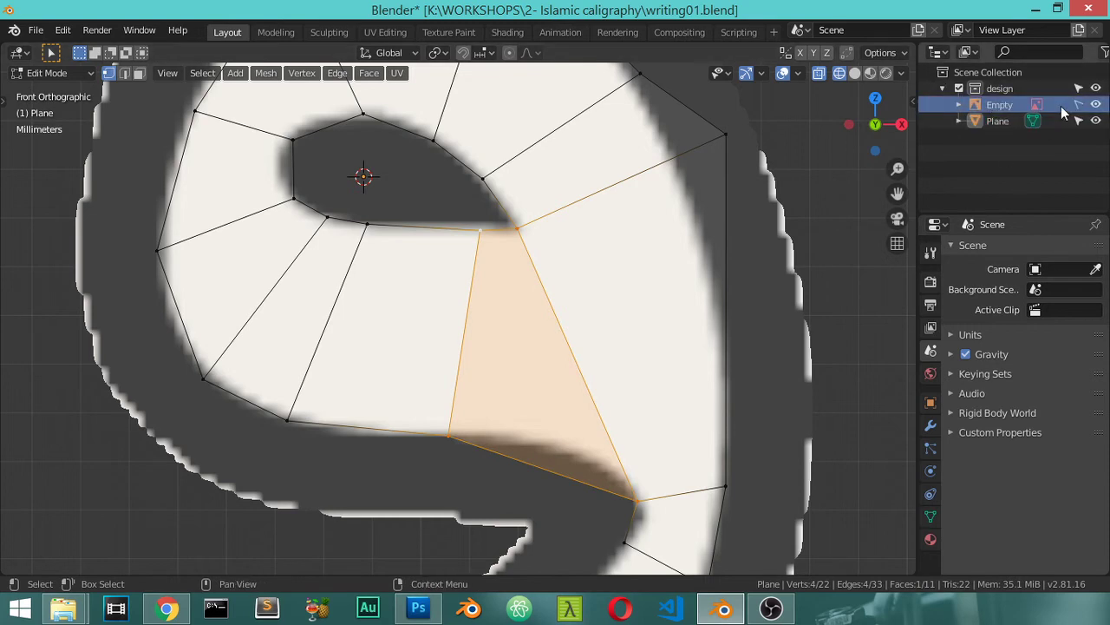
left_click(998, 121)
left_click(998, 105)
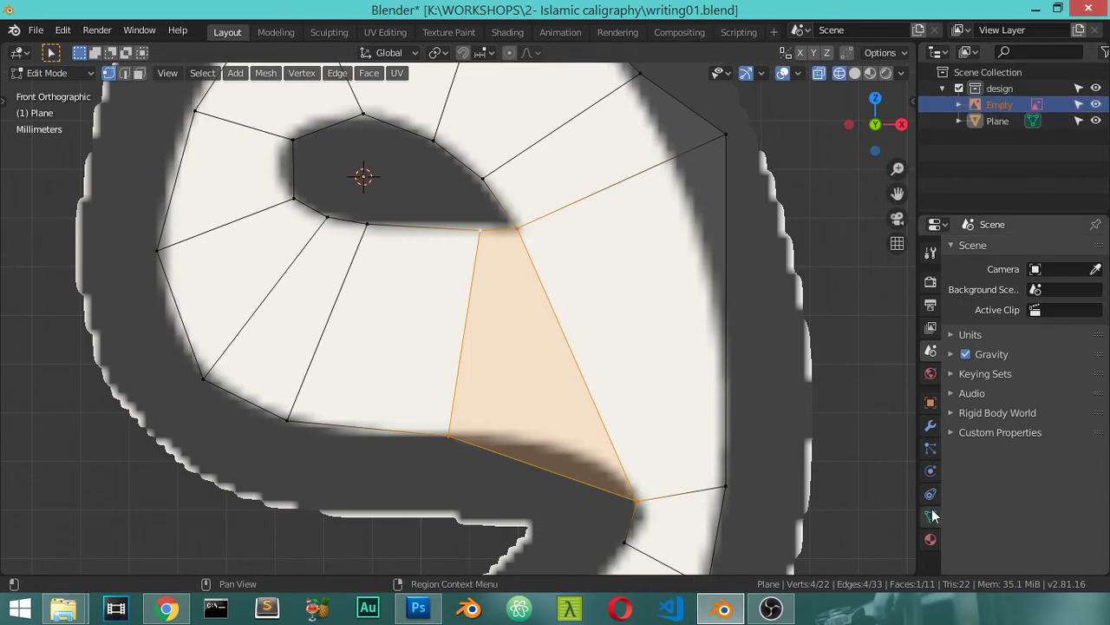
- Switch the select tool to Tweak and return to the front view of the letter
scroll(806, 406, "down", 5)
mouse_move(786, 414)
middle_mouse_down()
mouse_move(669, 428)
mouse_move(699, 307)
mouse_move(660, 384)
mouse_move(738, 287)
middle_mouse_up()
scroll(674, 416, "down", 3)
scroll(659, 385, "down", 2)
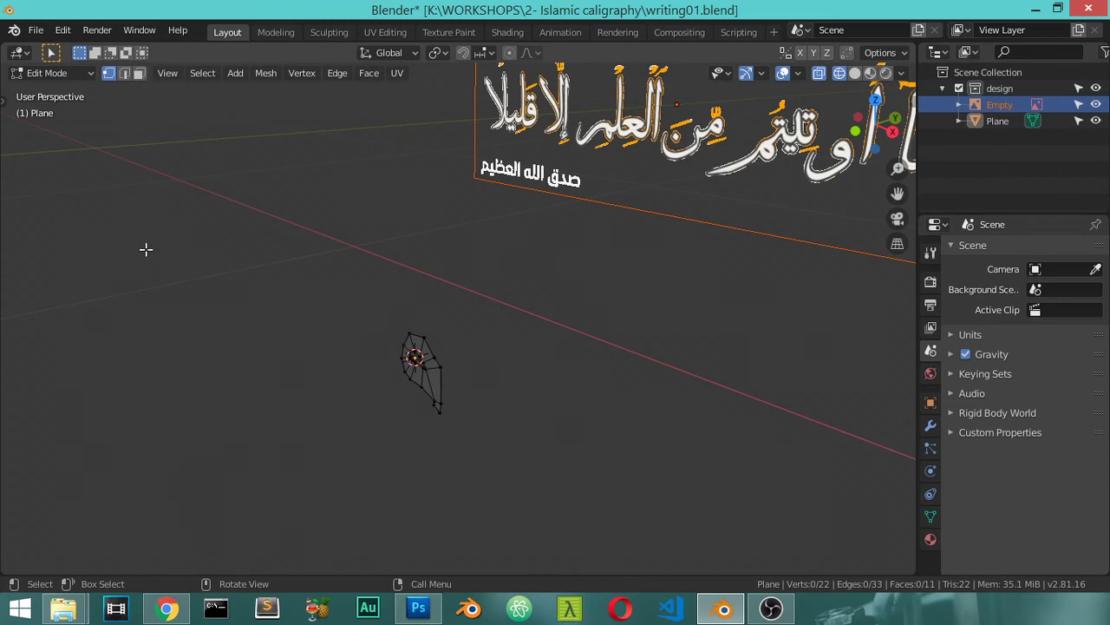
key("t")
left_click(29, 112)
left_click(95, 114)
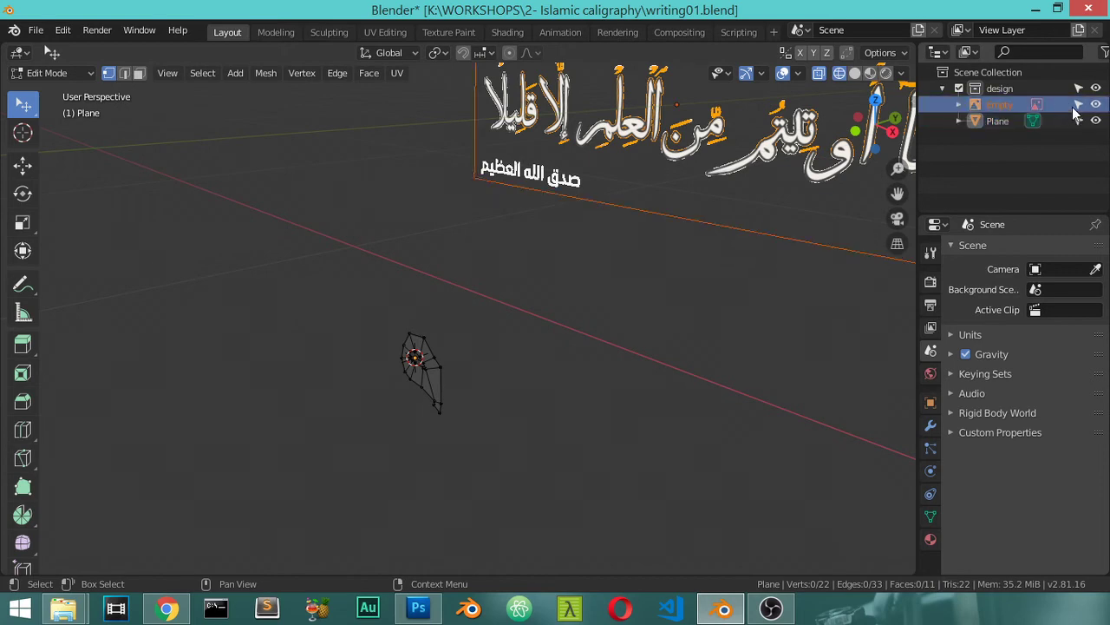
middle_click_drag(706, 179, 610, 241)
key("KP_1")
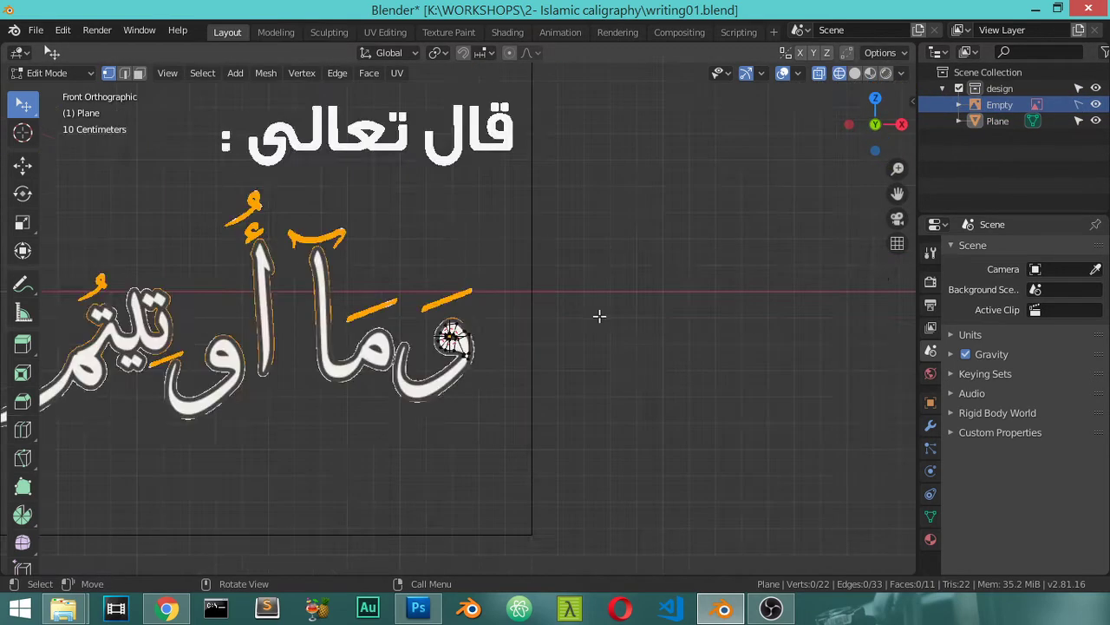
scroll(599, 314, "up", 4)
scroll(552, 426, "up", 3)
scroll(553, 426, "up", 4)
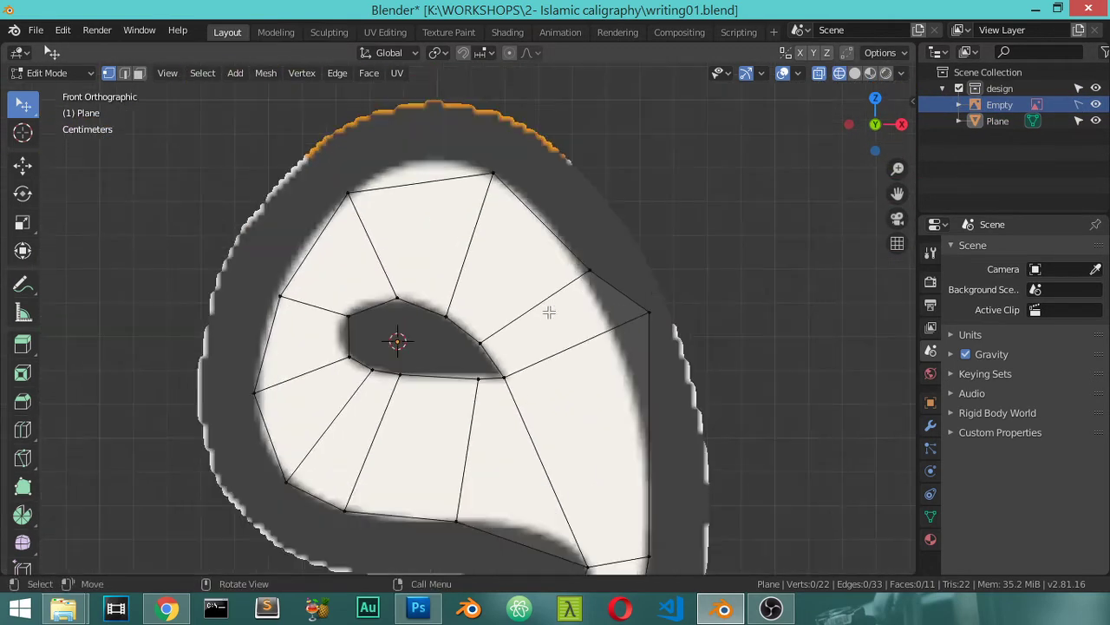
- Move the loop's bottom, top, upper-left and lower-left vertices onto the reference outline
key("g")
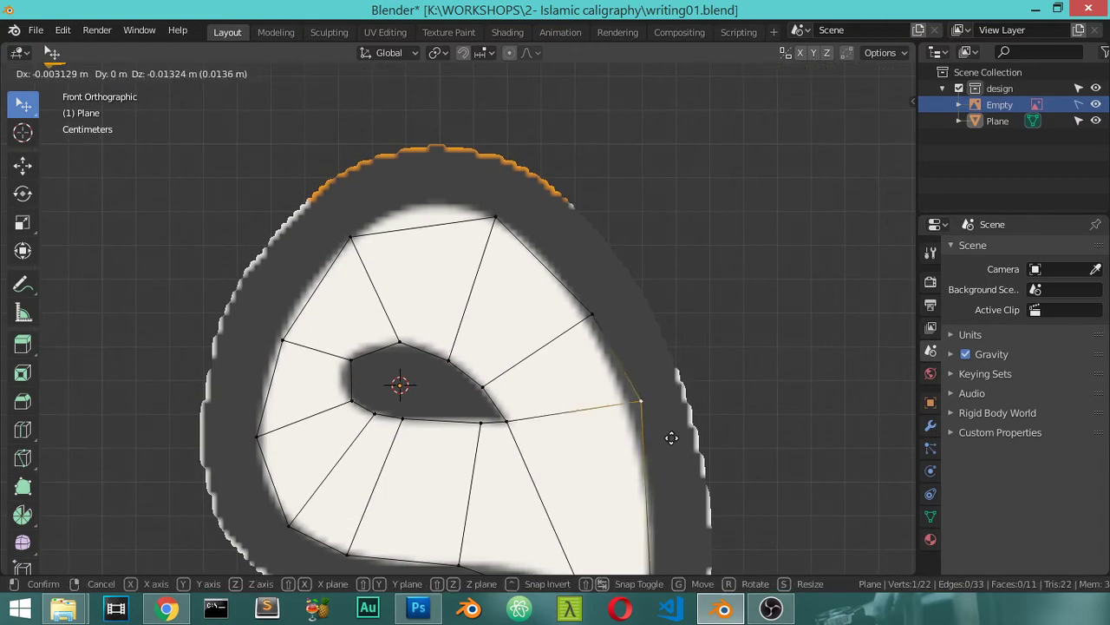
left_click(669, 476)
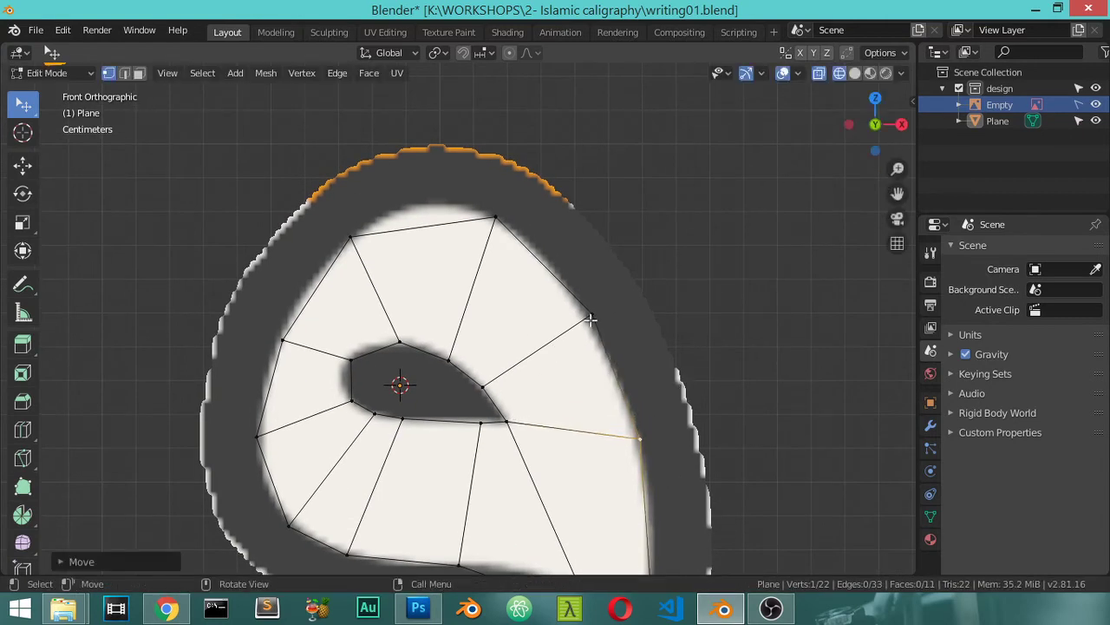
left_click(497, 209)
key("g")
left_click(510, 215)
left_click(364, 230)
key("g")
left_click(404, 204)
left_click(295, 325)
key("g")
left_click(305, 282)
left_click(271, 420)
key("g")
left_click(270, 413)
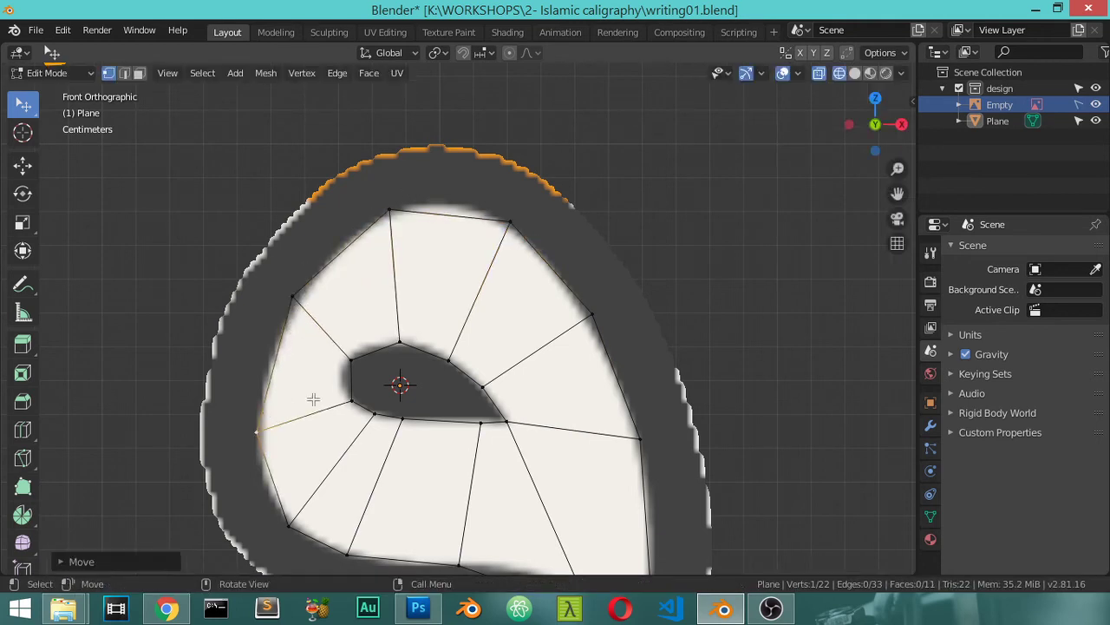
- Add a centred edge loop across the stroke below the loop and fit its vertex to the outline
scroll(446, 446, "down", 3)
middle_click_drag(446, 446, 491, 347, "shift")
scroll(555, 359, "up", 2)
scroll(555, 366, "up", 2)
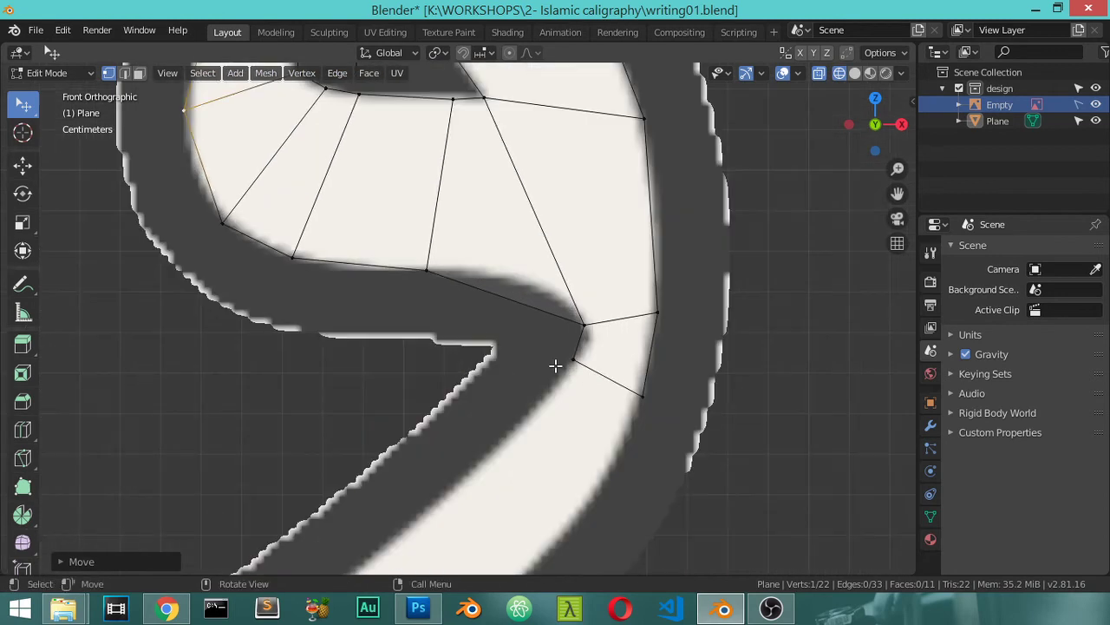
middle_click_drag(555, 365, 555, 377, "shift")
key("ctrl+r")
left_click(545, 373)
right_click(546, 374)
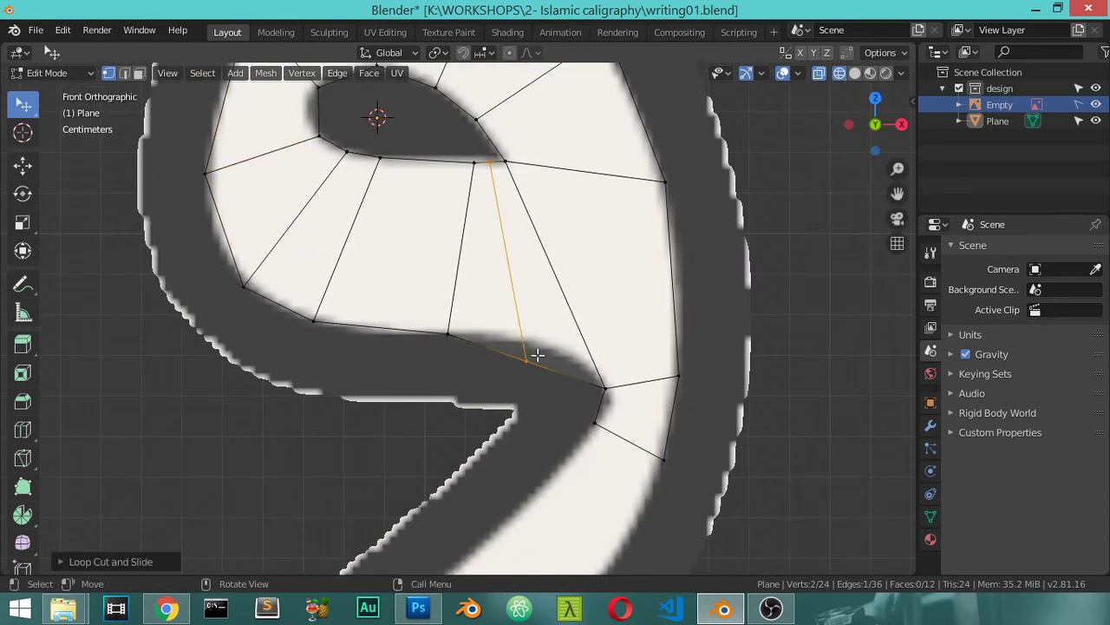
left_click(476, 163)
key("shift+v")
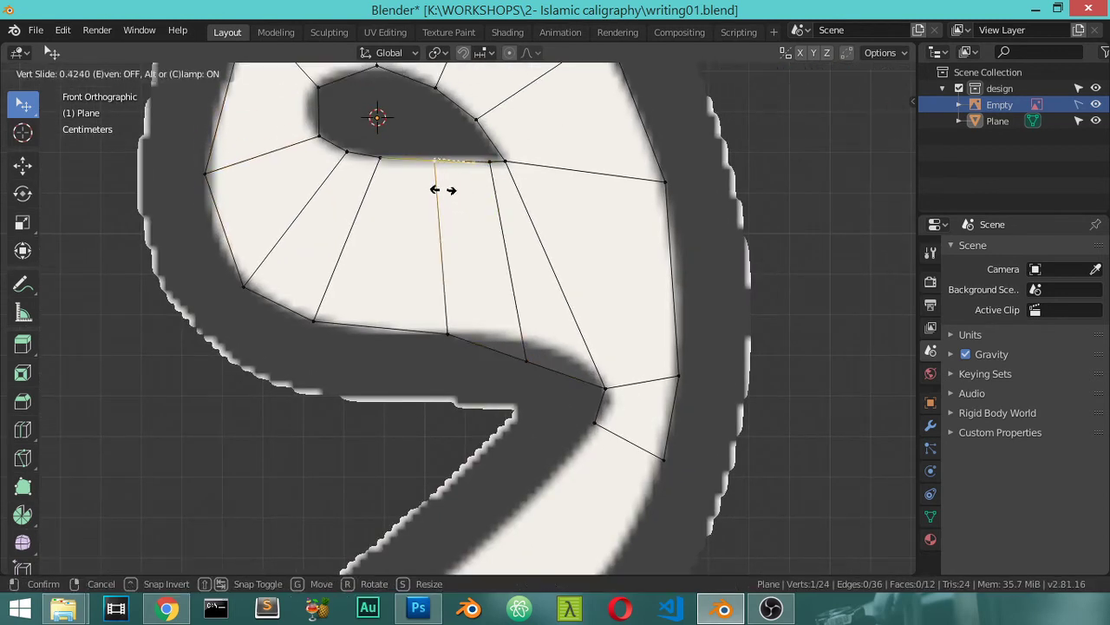
left_click(442, 189)
key("g")
left_click(531, 336)
key("g")
left_click(545, 351)
- Extrude five faces from the mesh's end edge down along the letter's tail
middle_click_drag(607, 443, 636, 301, "shift")
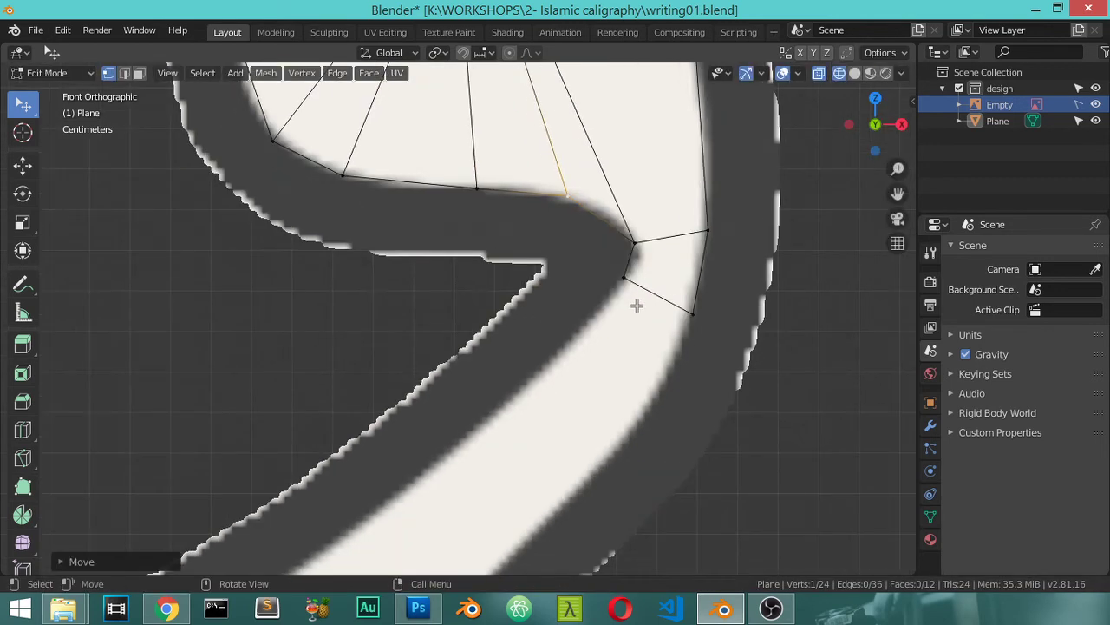
key("KP_5")
key("KP_5")
left_click(659, 276)
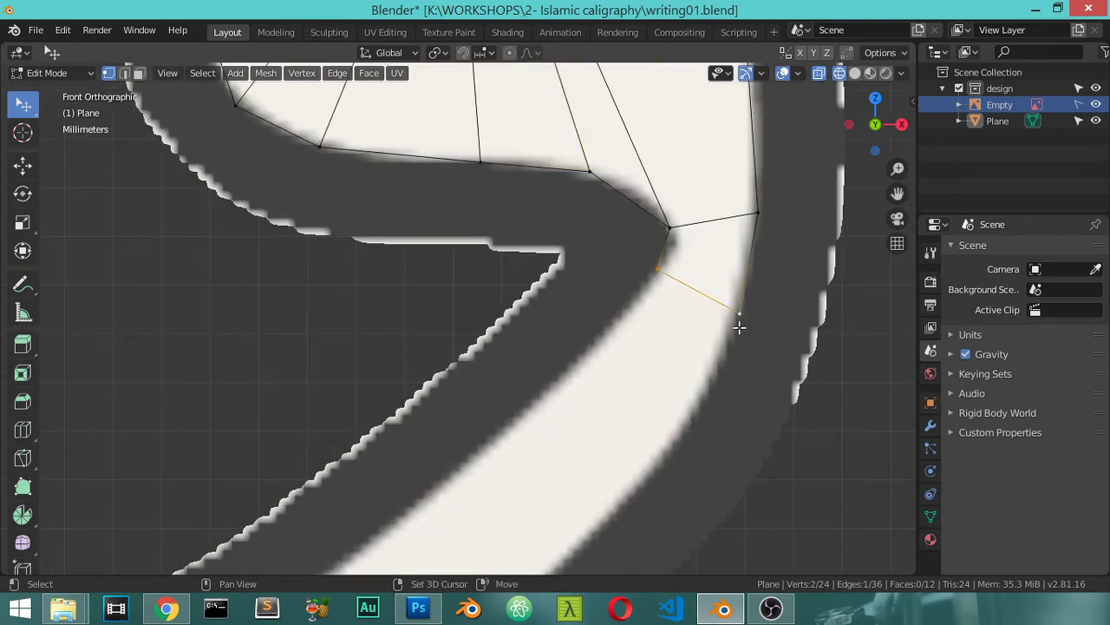
scroll(728, 338, "down", 3)
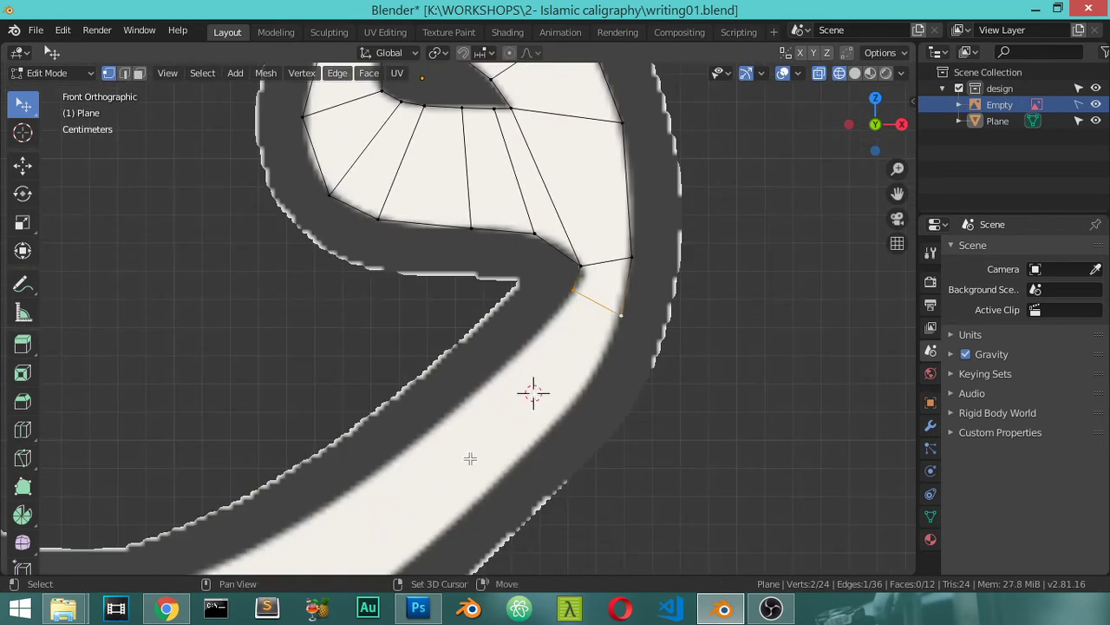
right_click(508, 415, "ctrl")
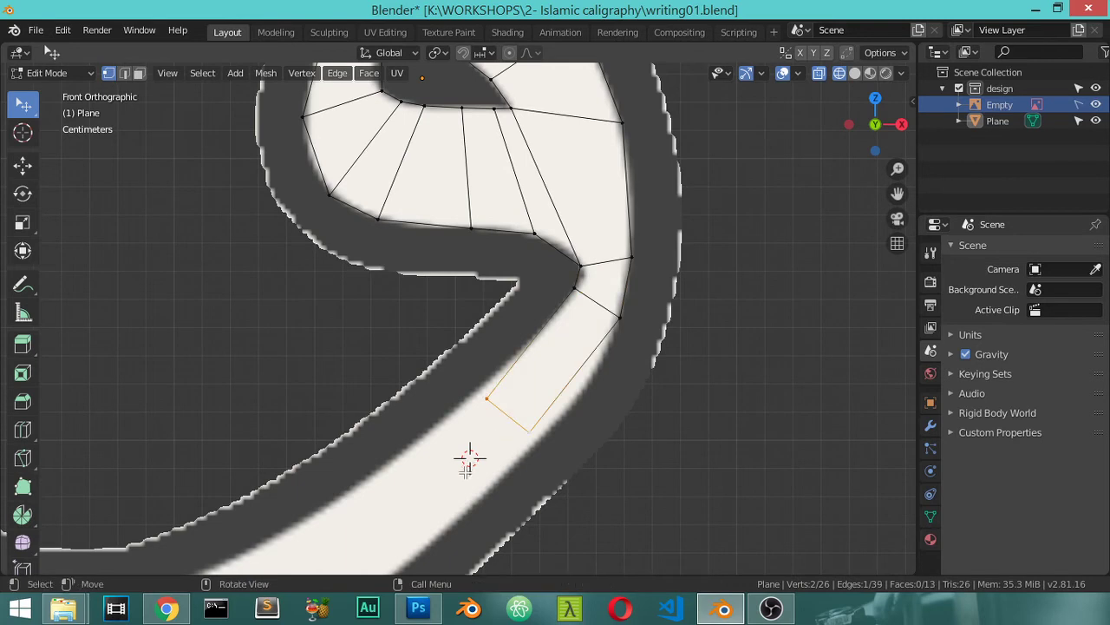
middle_click_drag(362, 537, 526, 379, "shift")
right_click(526, 379, "ctrl")
right_click(397, 453, "ctrl")
right_click(252, 493, "ctrl")
right_click(170, 476, "ctrl")
- Extrude four more faces around the tail's curve and up the left side to the tip
middle_click_drag(142, 438, 316, 450, "shift")
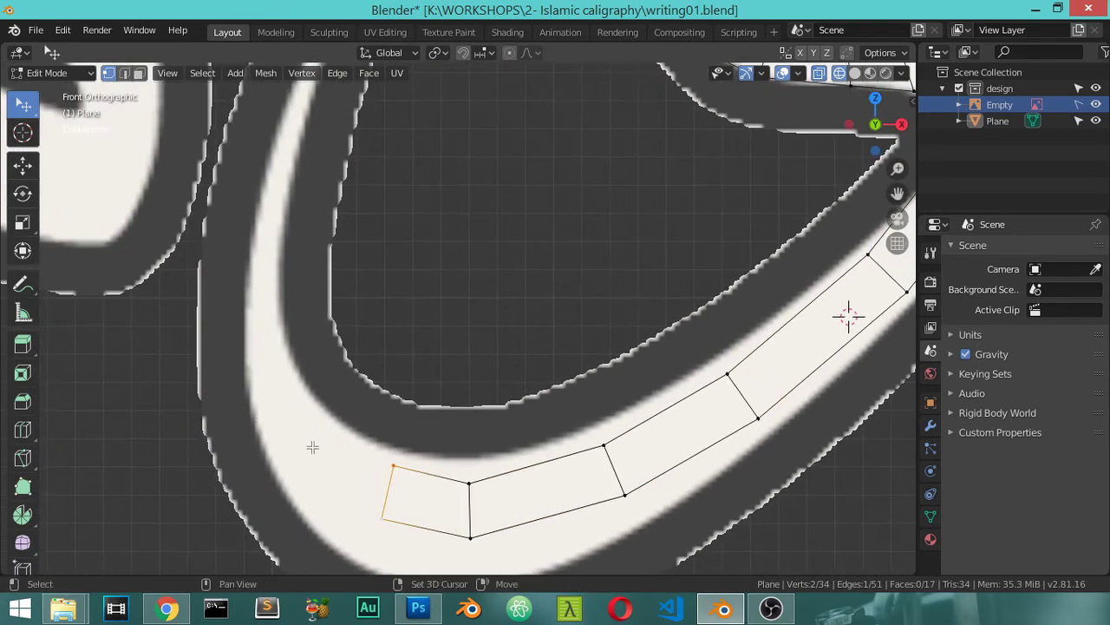
right_click(287, 408, "ctrl")
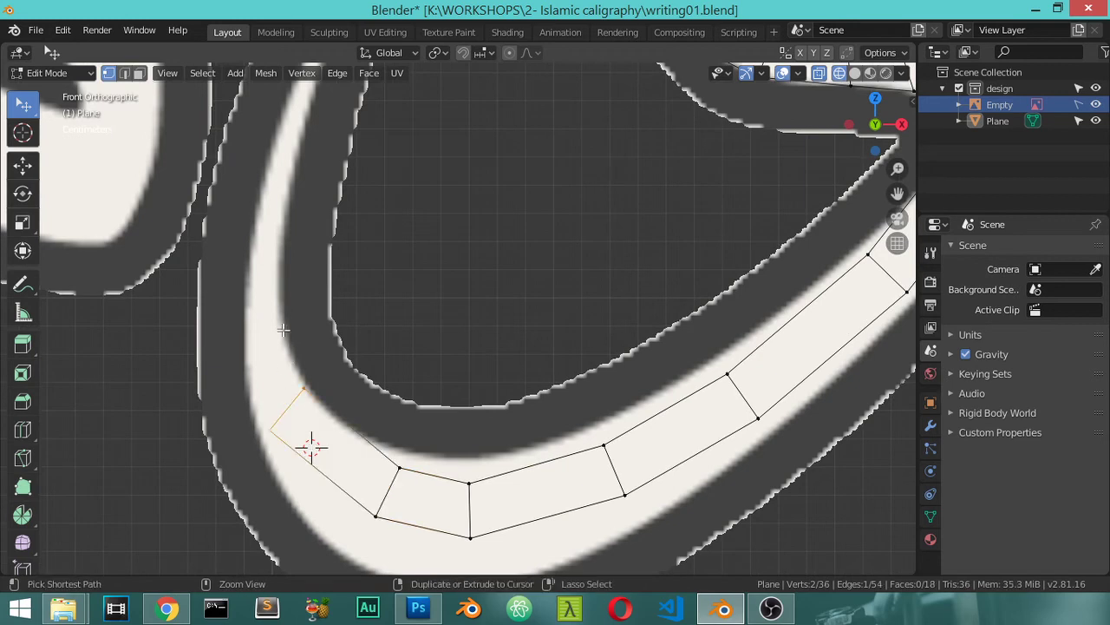
right_click(264, 297, "ctrl")
right_click(267, 173, "ctrl")
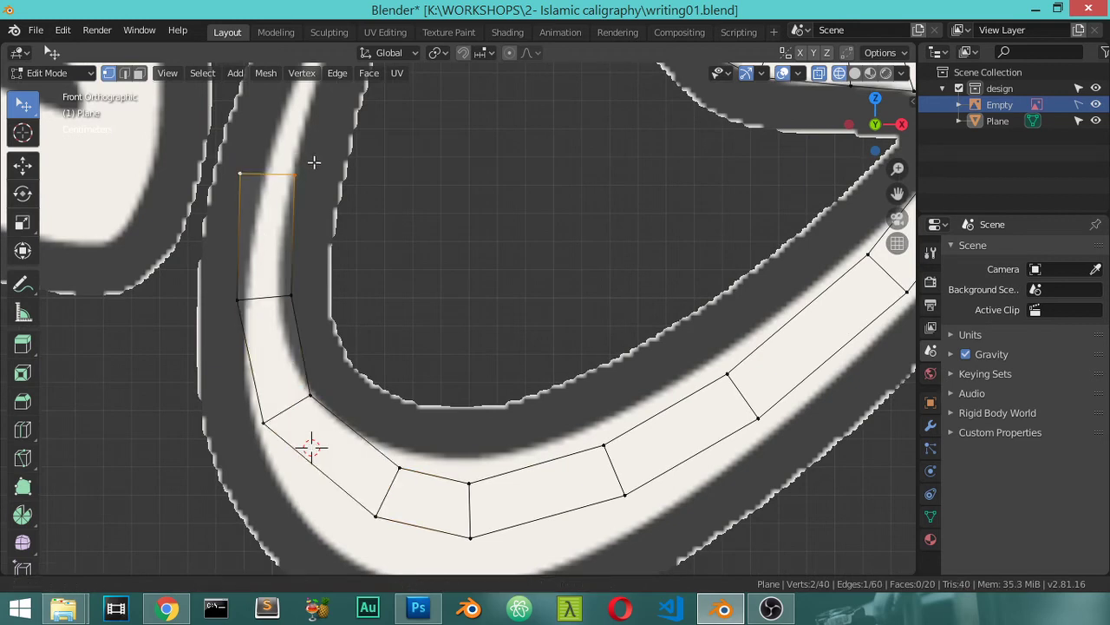
middle_click_drag(314, 161, 283, 339, "shift")
right_click(295, 247, "ctrl")
scroll(295, 247, "down", 3)
- Fit the first و tail vertices, lower and upper, onto the reference outline
scroll(498, 337, "down", 2)
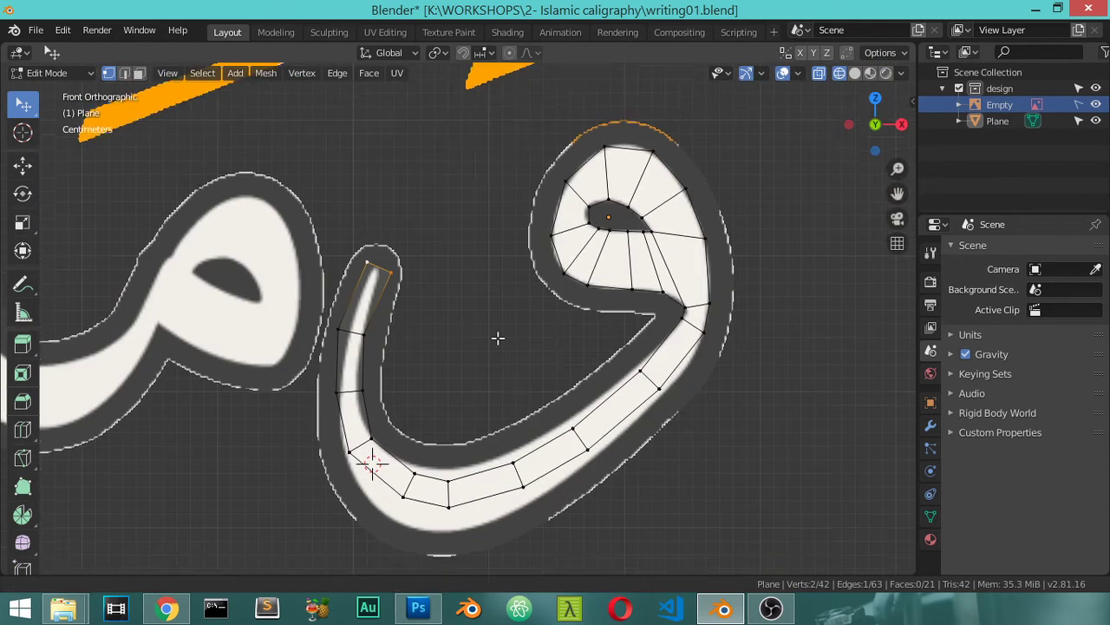
scroll(497, 337, "up", 4)
key("g")
left_click(495, 384)
left_click(508, 453)
key("g")
left_click(512, 492)
left_click(599, 338)
key("g")
left_click(564, 314)
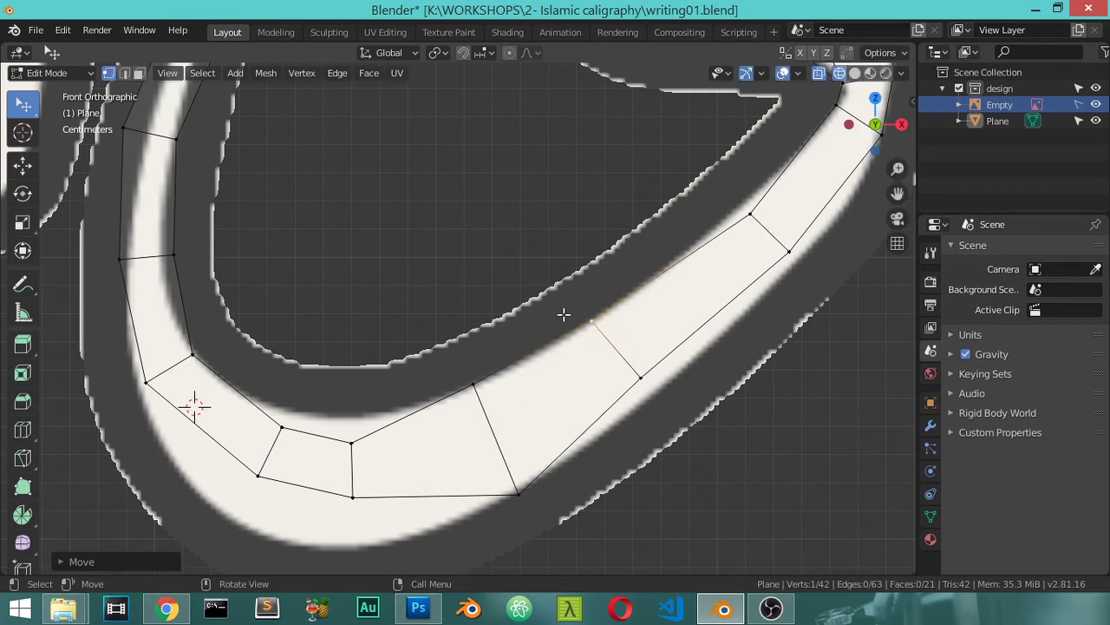
- Align the tail's edge vertex and refine the upper-right vertex against the stroke
left_click(637, 379)
key("g")
left_click(650, 392)
left_click(752, 214)
key("g")
left_click(751, 213)
key("g")
left_click(733, 211)
key("g")
left_click(731, 210)
- Move the tail's lower, middle and left vertices onto the outline
left_click(371, 507)
key("g")
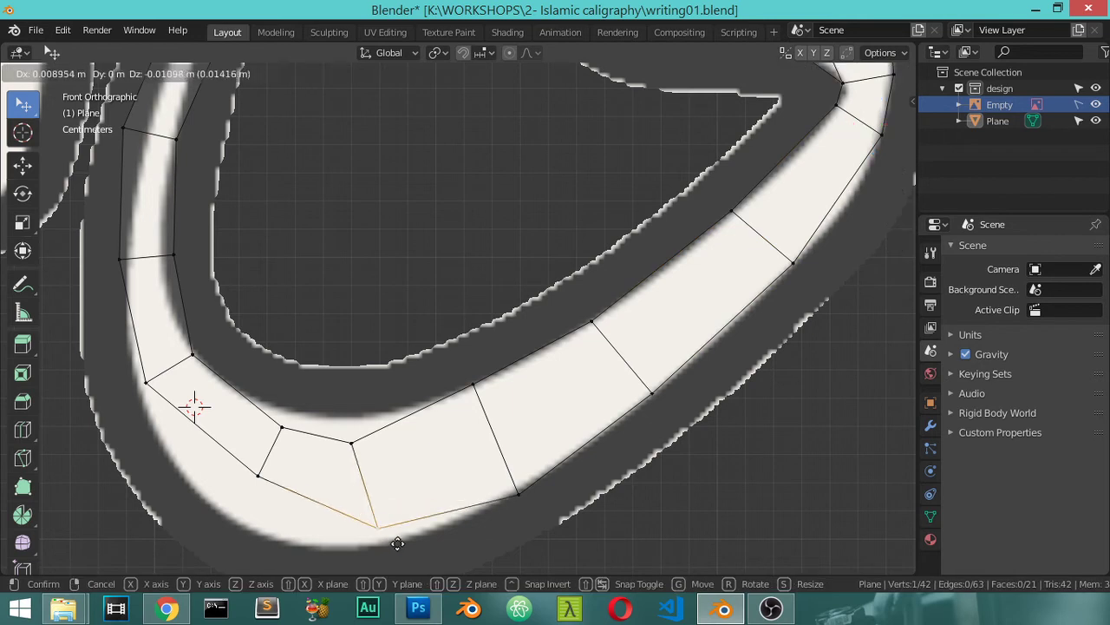
left_click(412, 555)
left_click(354, 442)
key("g")
left_click(357, 436)
left_click(286, 426)
key("g")
left_click(284, 413)
left_click(260, 475)
key("g")
left_click(273, 543)
- Pull the vertices along the curve's inner and outer edges onto the outline
left_click(156, 392)
key("g")
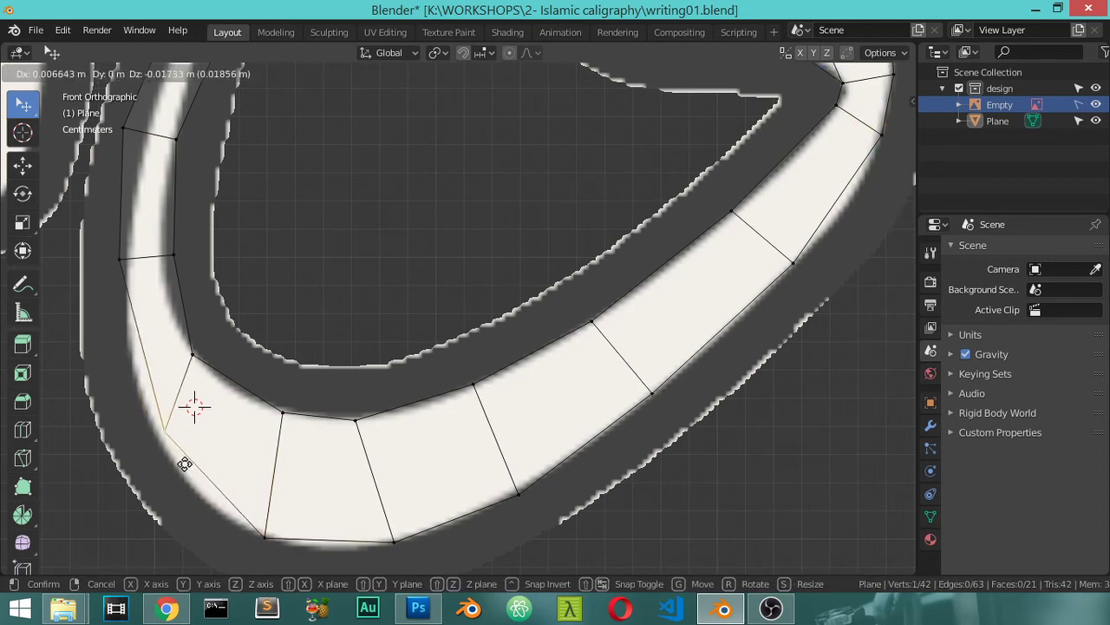
left_click(177, 469)
left_click(193, 357)
key("g")
left_click(209, 384)
left_click(119, 258)
key("g")
left_click(141, 371)
left_click(169, 262)
key("g")
left_click(169, 334)
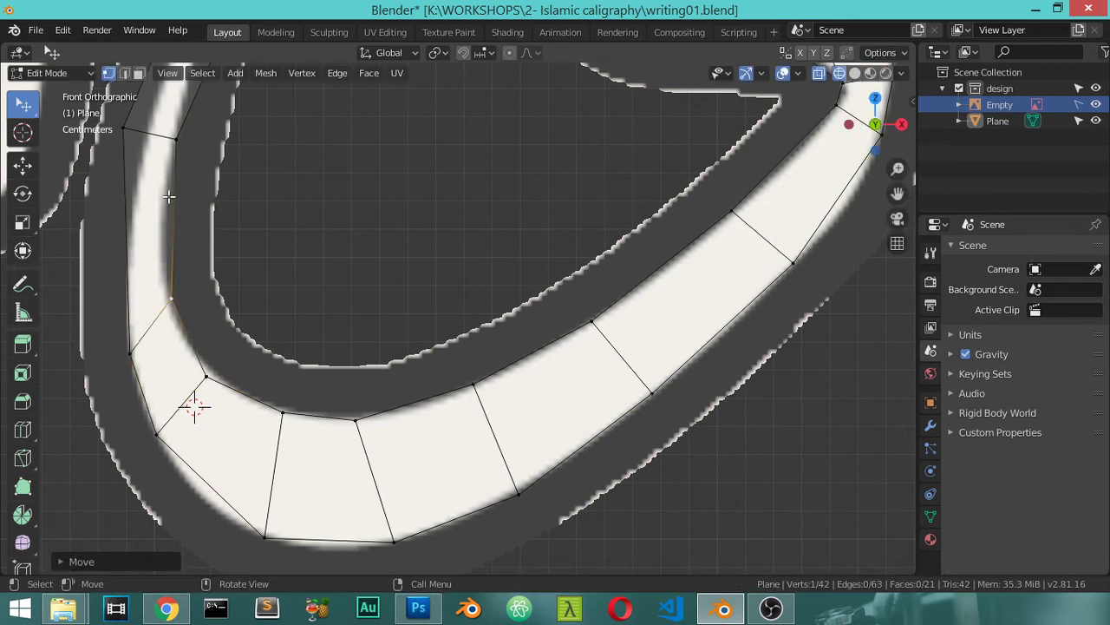
- Lower the upright stroke's top vertex, add an edge loop across it, and fit its vertex
left_click(145, 145)
key("g")
left_click(146, 149)
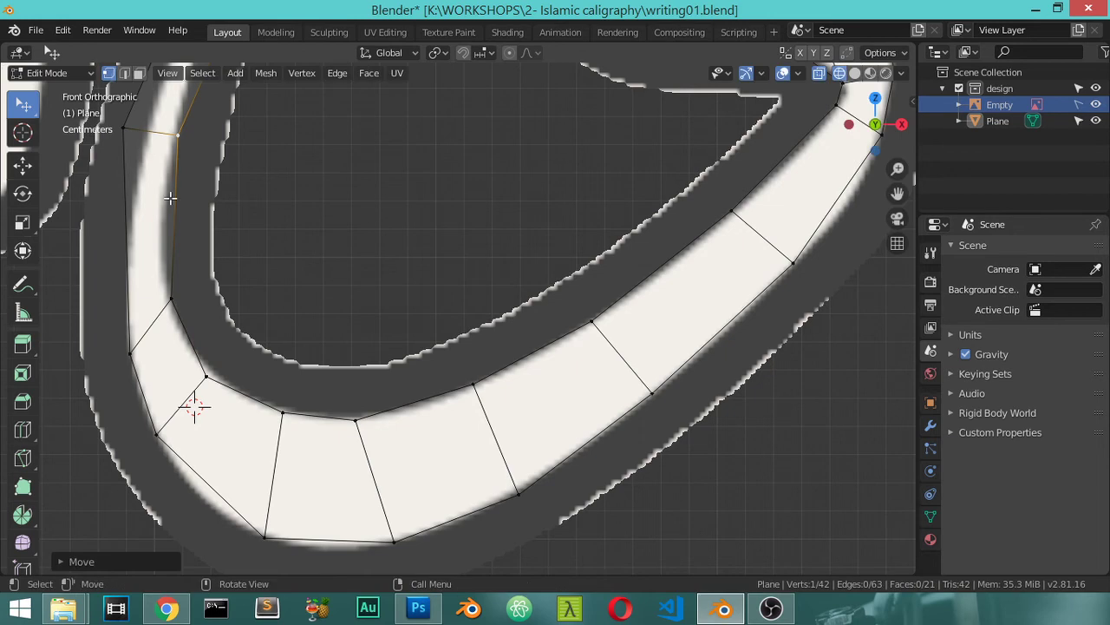
key("ctrl+r")
left_click(181, 208)
middle_click_drag(181, 208, 287, 413, "shift")
scroll(287, 413, "up", 2)
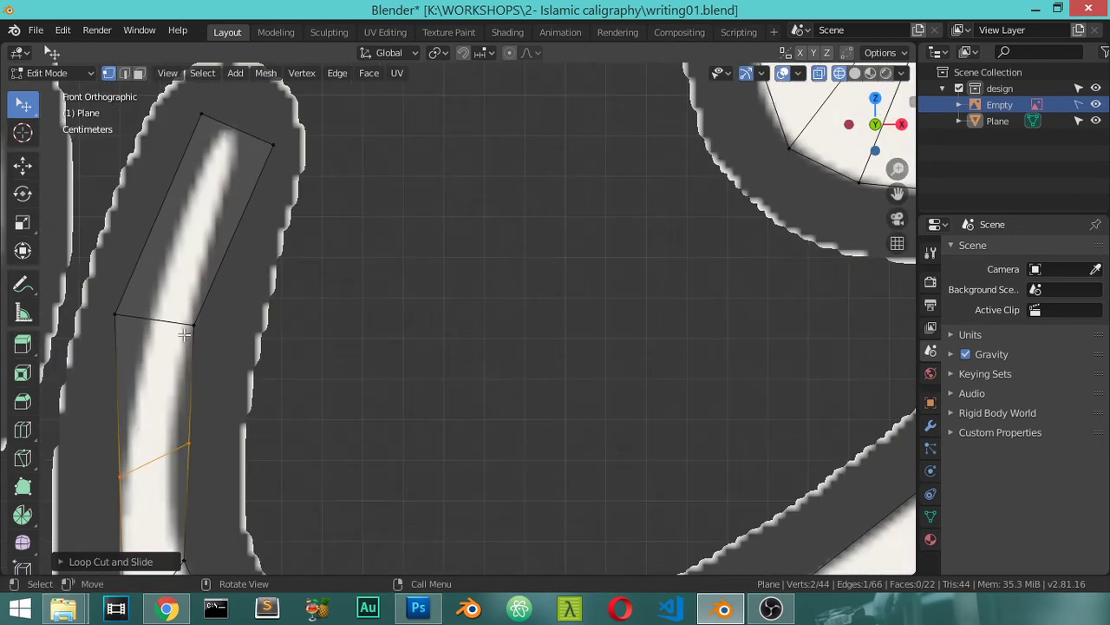
left_click(215, 335)
key("g")
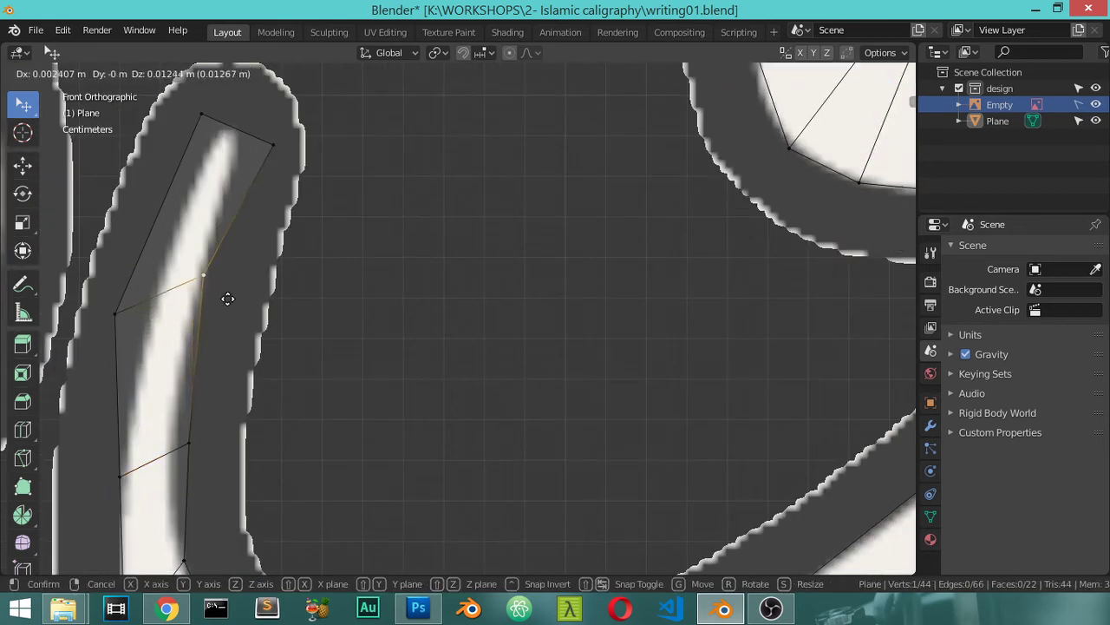
left_click(228, 298)
- Fit the top-right and top-left vertices of the upright stroke to the outline
left_click(260, 148)
key("g")
left_click(209, 111)
left_click(209, 111)
key("g")
left_click(223, 124)
- Raise the upright stroke's left, lower-left and upper-left vertices onto the outline
left_click(96, 311)
key("g")
left_click(163, 282)
left_click(121, 475)
key("g")
left_click(132, 425)
left_click(151, 296)
key("g")
left_click(161, 265)
- Fit another upright-stroke vertex and lift its lower-left vertex to the outline
middle_click_drag(234, 400, 300, 283, "shift")
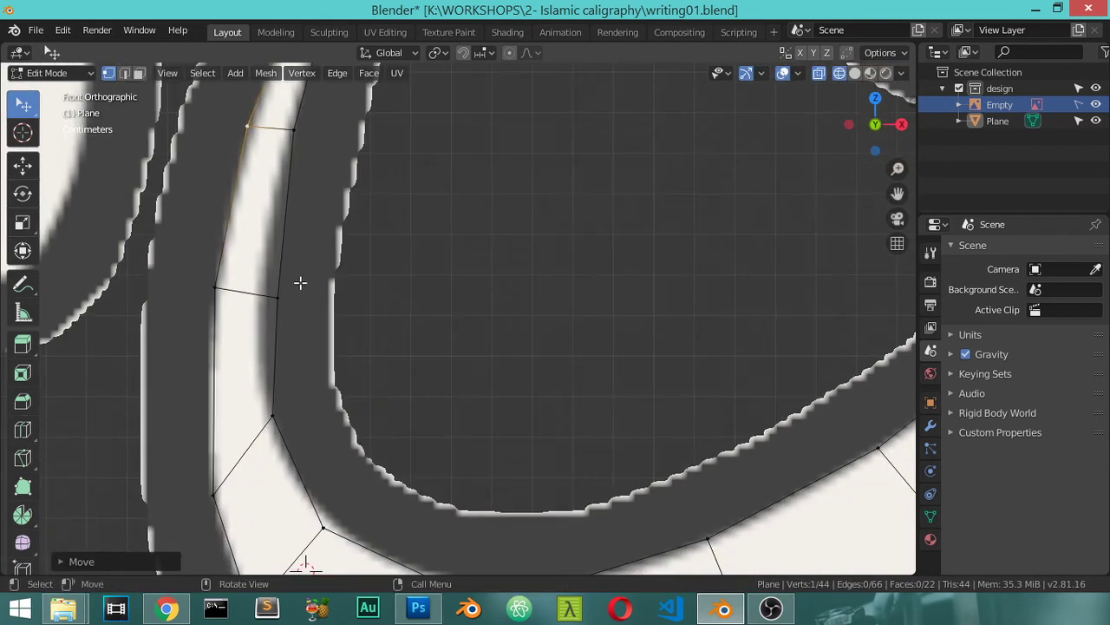
left_click(298, 285)
key("g")
left_click(301, 310)
left_click(211, 478)
key("g")
left_click(203, 448)
- Fit the inner-curve vertex and the lower vertex to the stroke
middle_click_drag(303, 478, 347, 315, "shift")
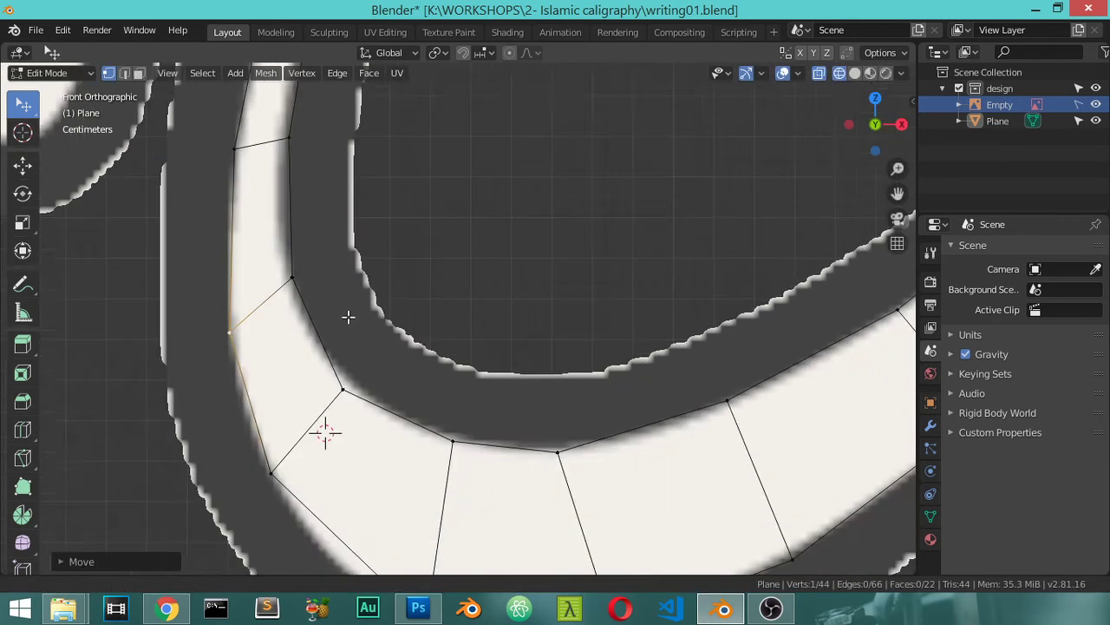
left_click(366, 343)
key("g")
left_click(374, 327)
left_click(280, 423)
key("g")
left_click(284, 457)
- Place the final upper-right vertex on the و stroke
scroll(318, 446, "down", 5)
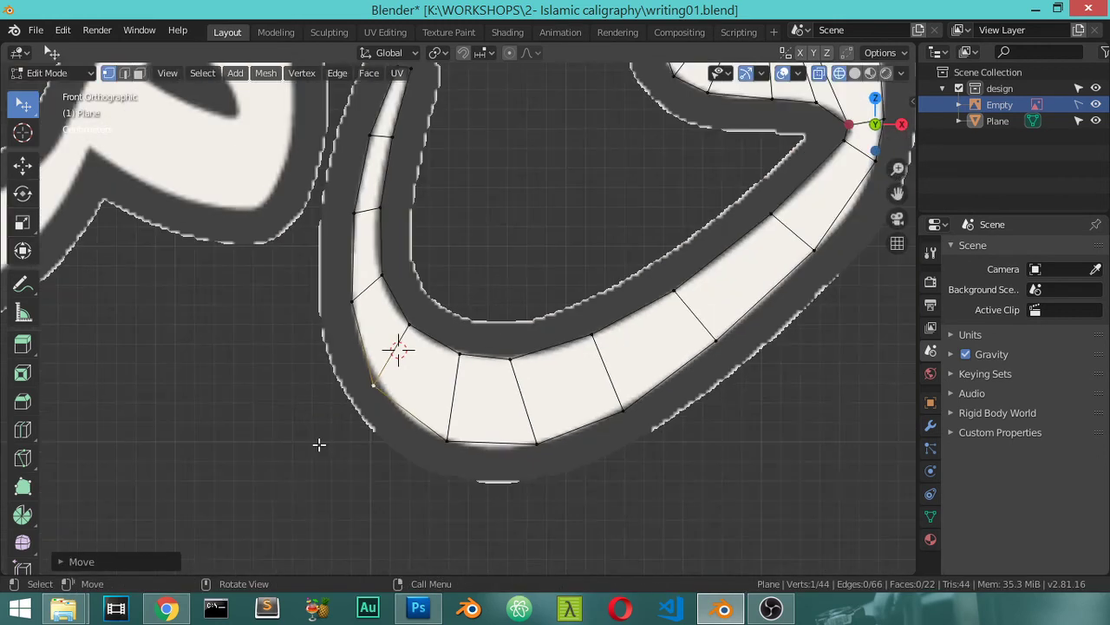
scroll(461, 402, "down", 2)
scroll(572, 387, "up", 2)
scroll(577, 383, "up", 3)
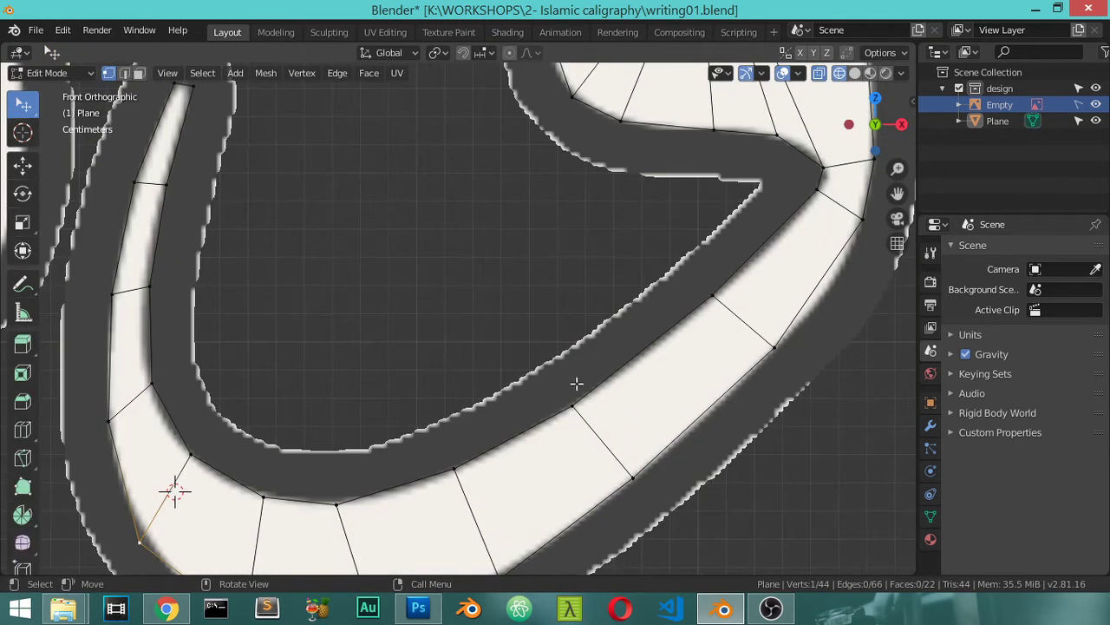
key("g")
left_click(797, 376)
left_click(853, 232)
key("g")
left_click(856, 234)
- Return to Object Mode and zoom out to view the 22-face letter
scroll(640, 349, "down", 2)
scroll(640, 349, "down", 2)
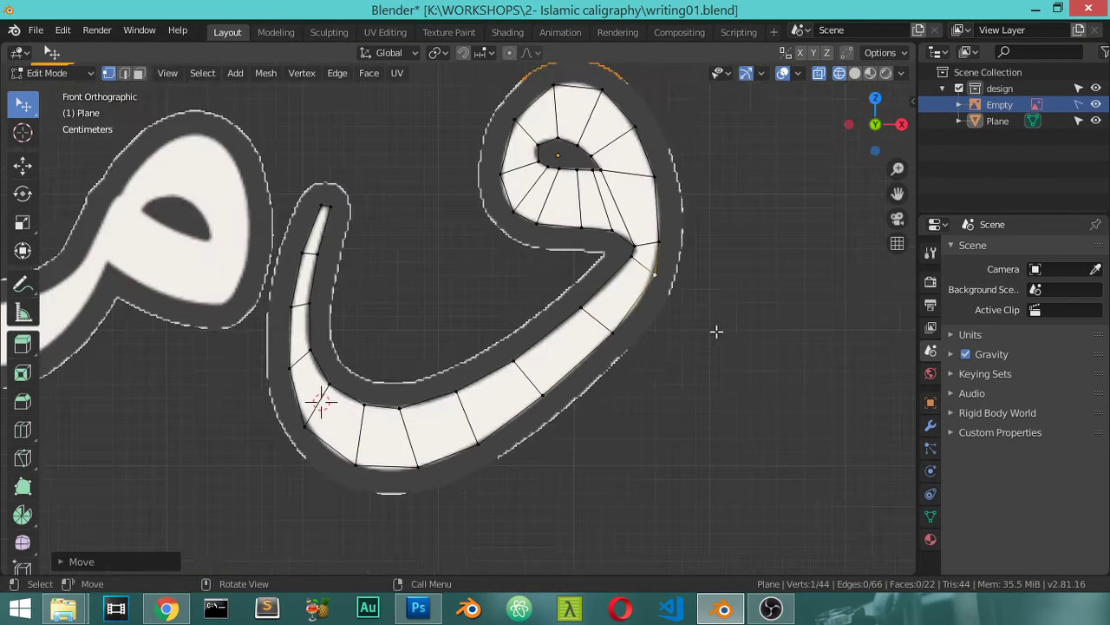
key("Tab")
scroll(425, 322, "up", 1)
scroll(584, 358, "down", 1)
key("Tab")
key("Tab")
scroll(585, 359, "down", 3)
key("Tab")
key("Tab")
- In Edit Mode, duplicate an edge to start the م and place a vertex at its hollow
scroll(585, 359, "up", 2)
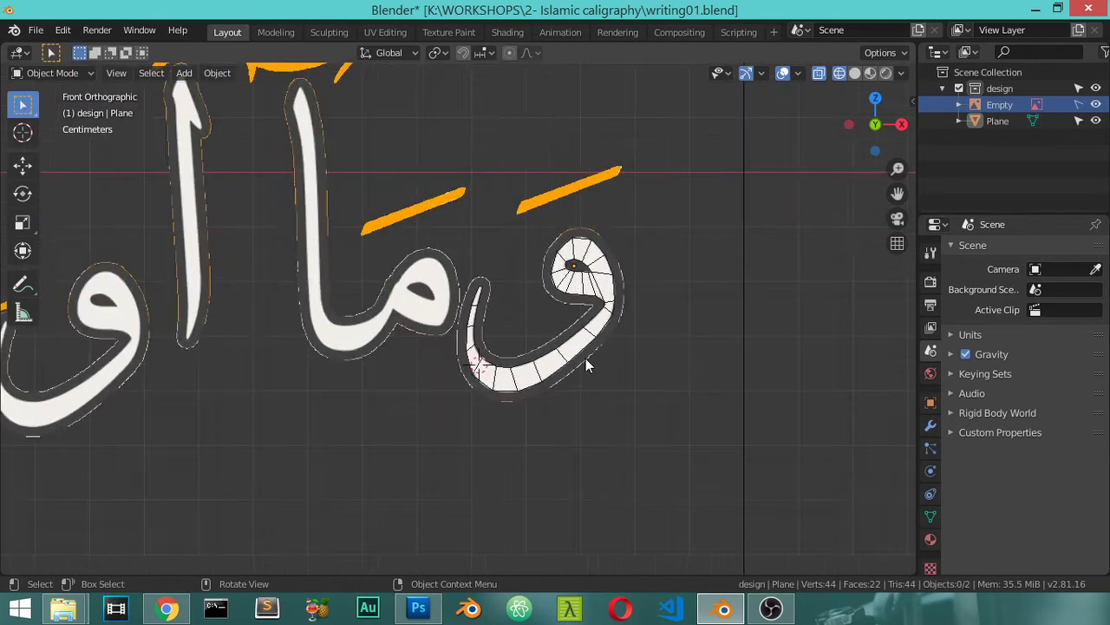
scroll(586, 359, "up", 3)
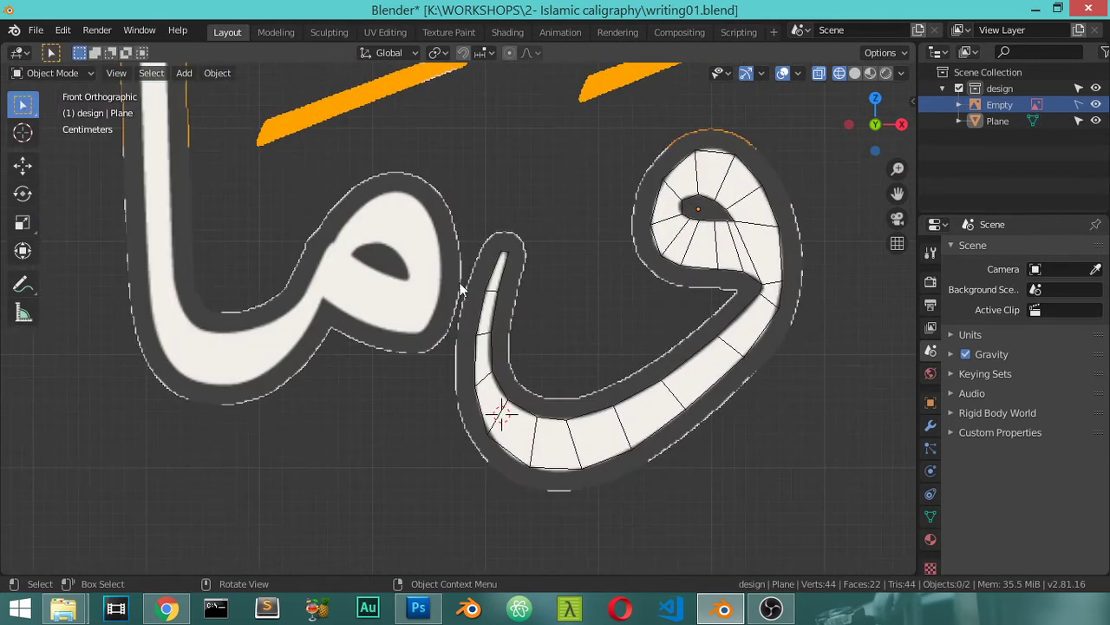
scroll(459, 282, "up", 2)
key("Tab")
scroll(504, 279, "up", 2)
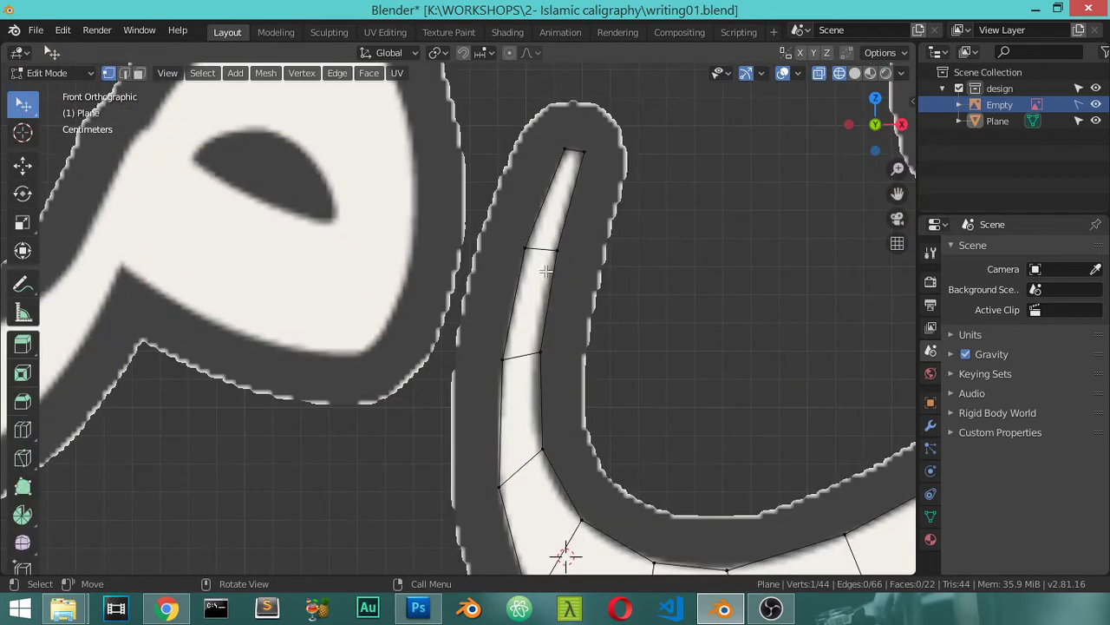
key("shift+d")
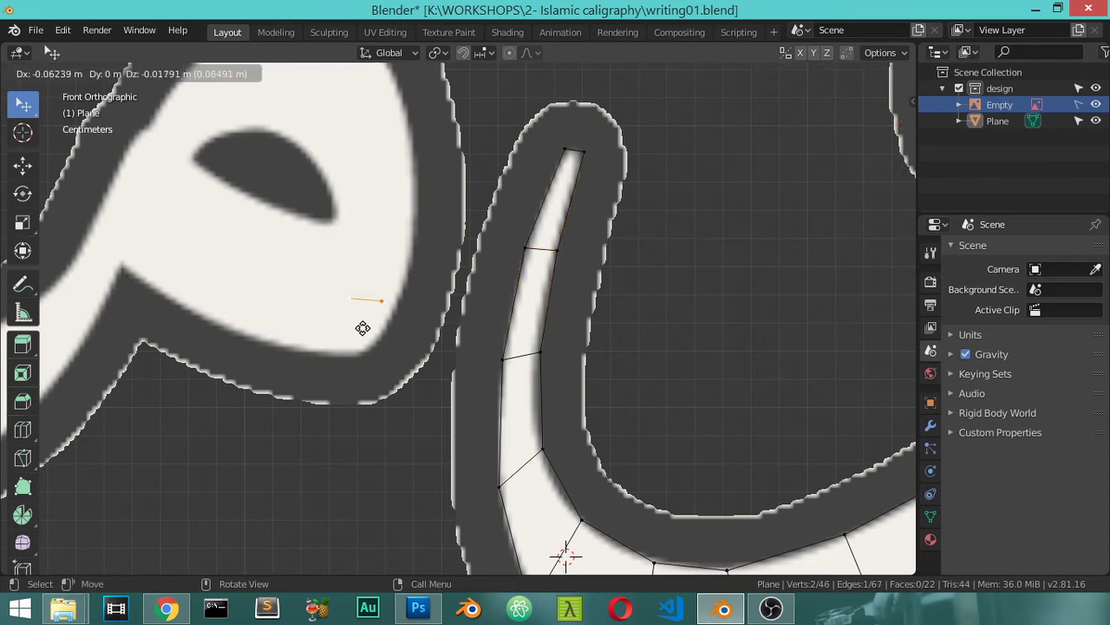
left_click(325, 355)
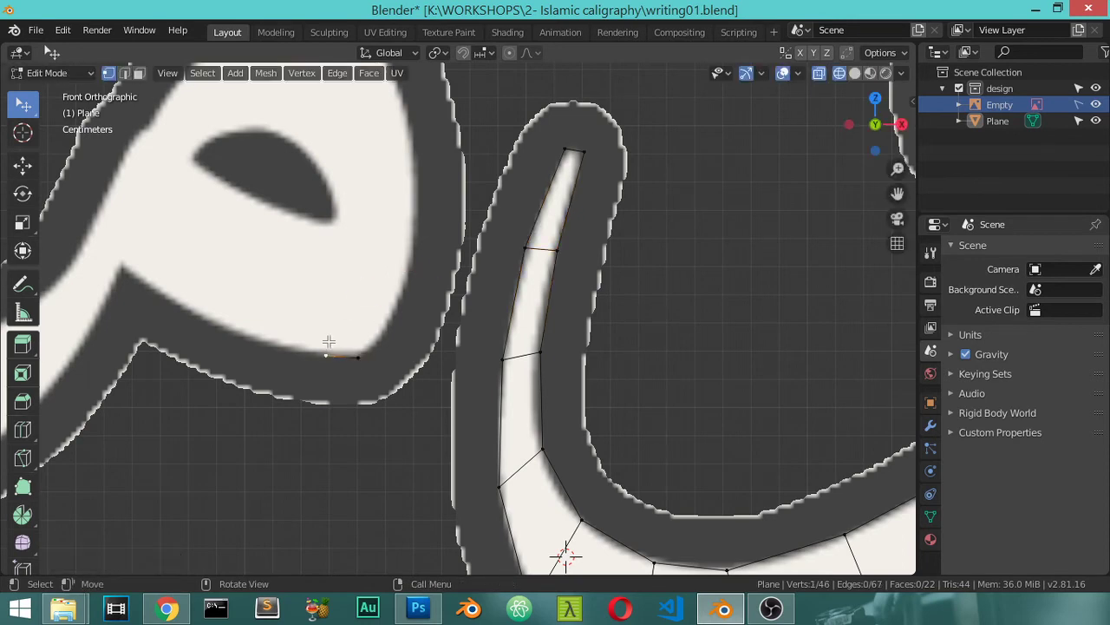
key("g")
left_click(337, 200)
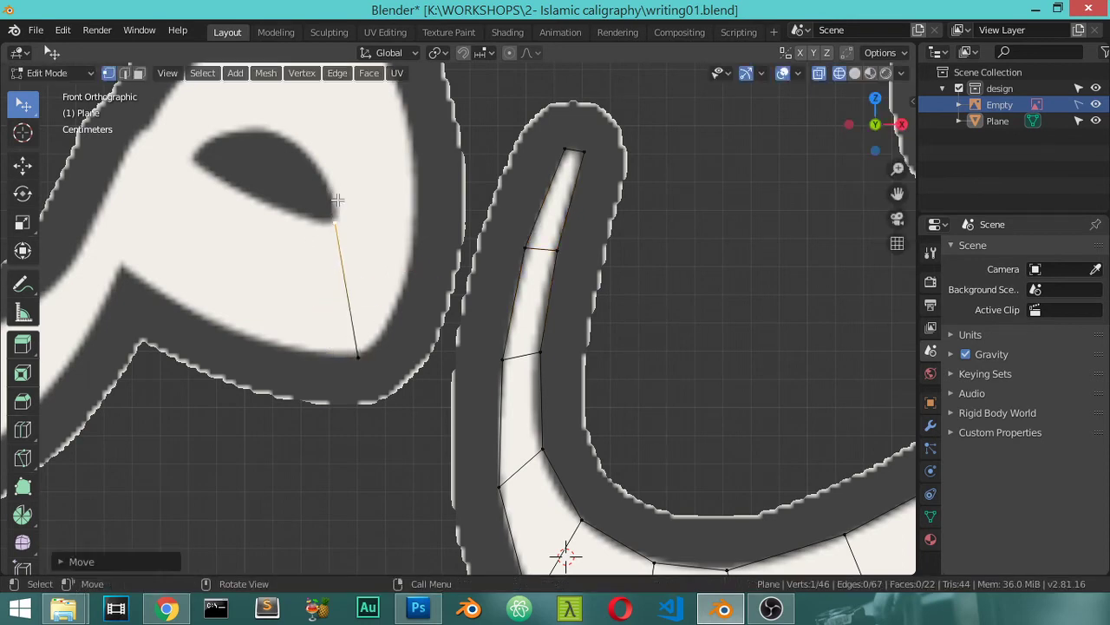
- Extrude the new edge into a face and fit its top vertex to the outline
middle_click_drag(354, 300, 411, 325, "shift")
left_click(413, 380)
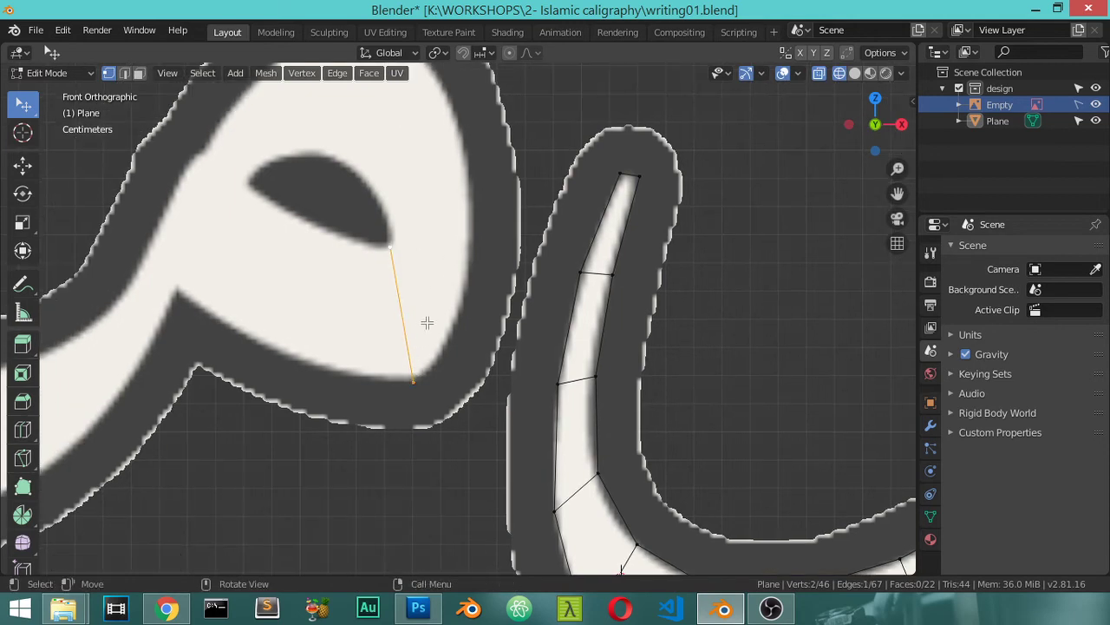
key("e")
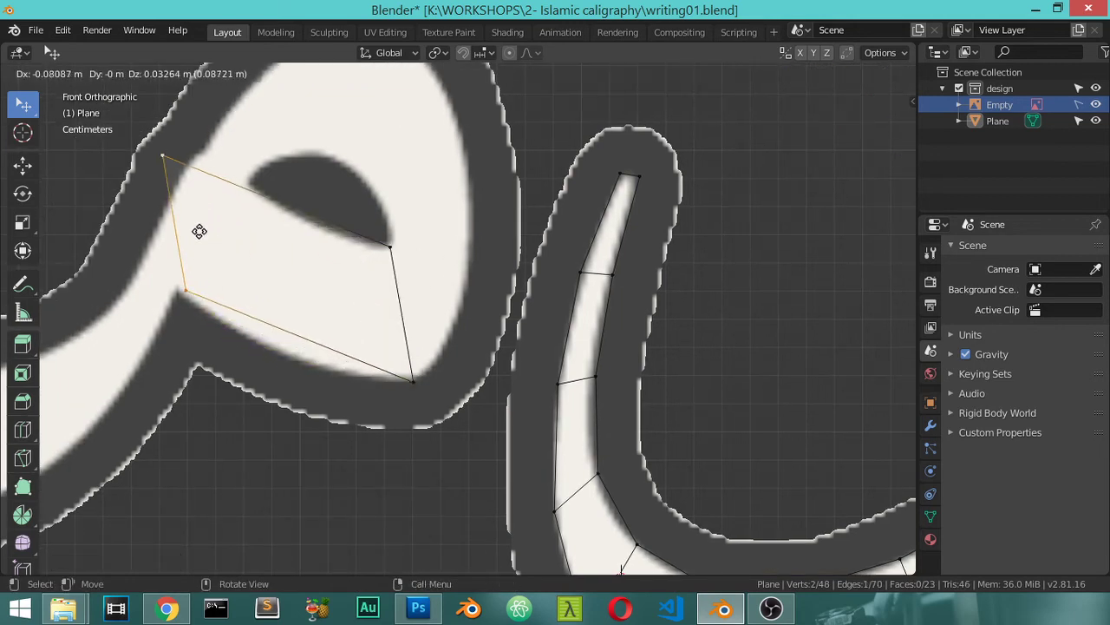
left_click(193, 231)
left_click(163, 160)
key("g")
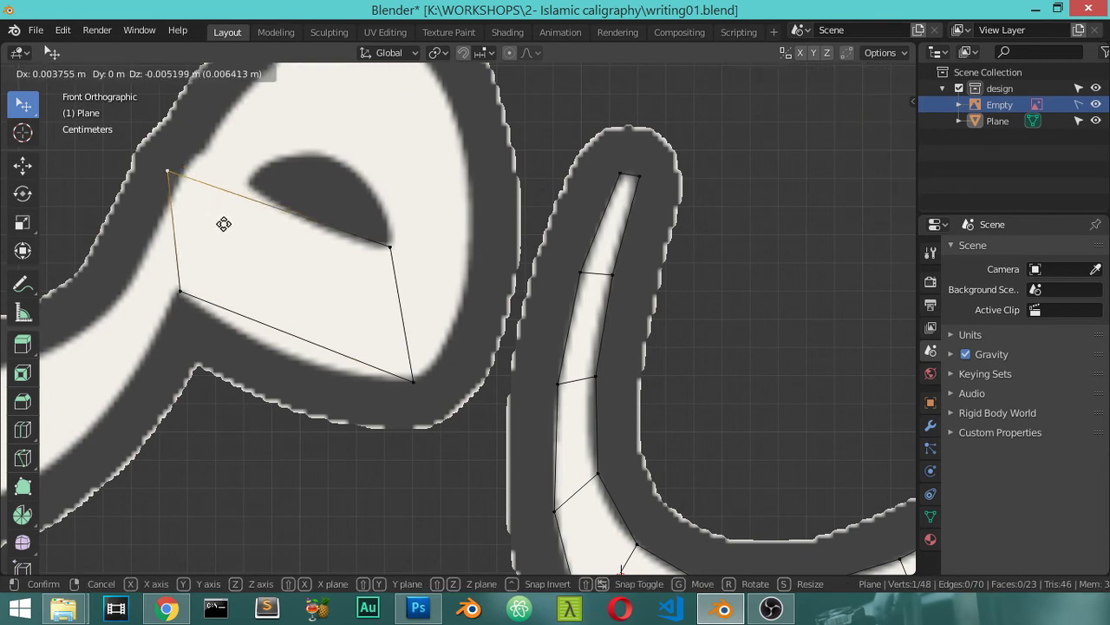
left_click(300, 235)
- Add a centred loop cut across the quad and fit its edge and corner vertices to the stroke
key("ctrl+r")
left_click(294, 308)
right_click(294, 308)
key("g")
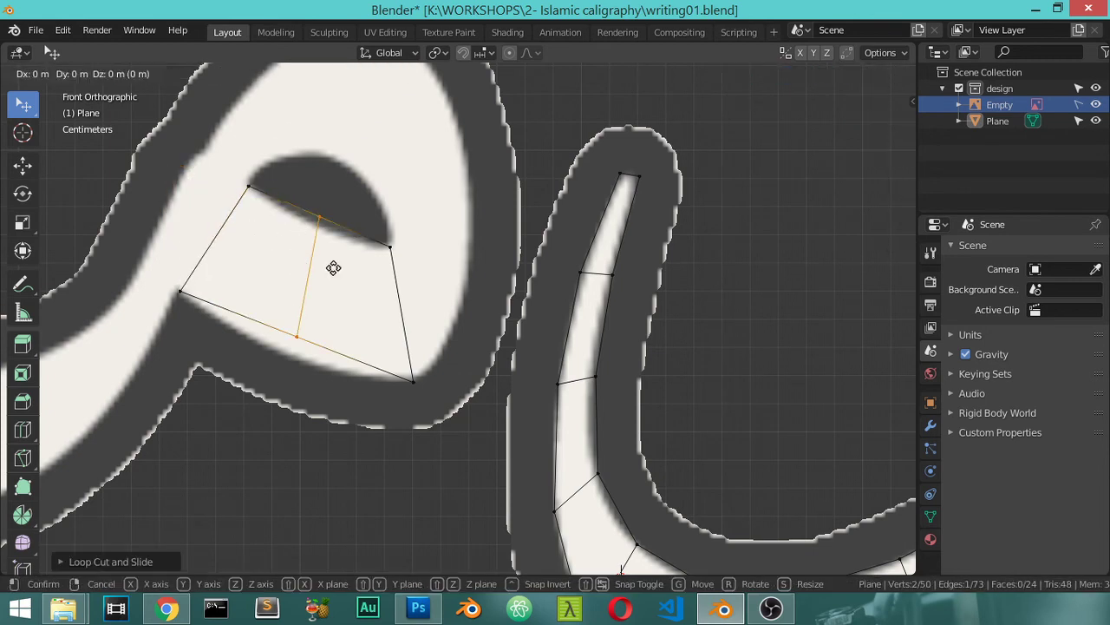
left_click(324, 350)
left_click(295, 351)
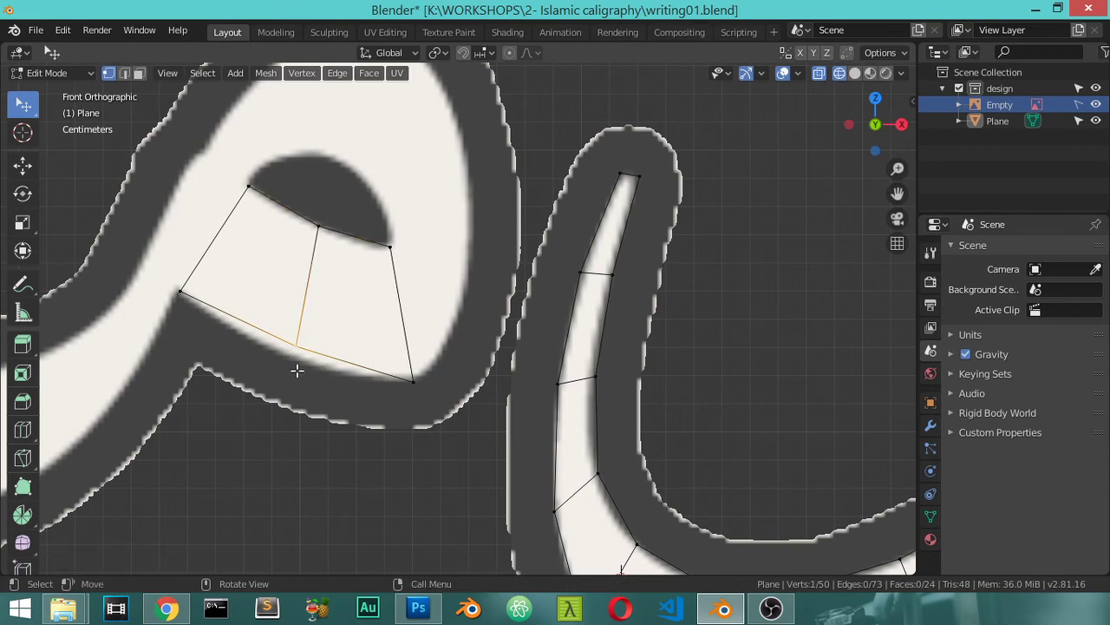
key("g")
left_click(394, 365)
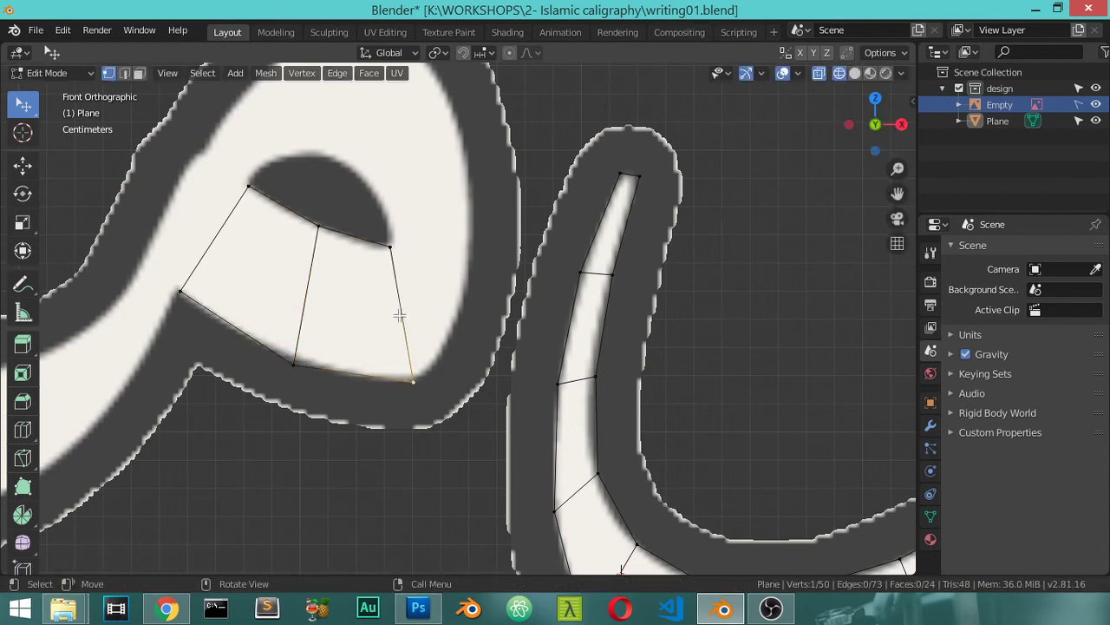
key("g")
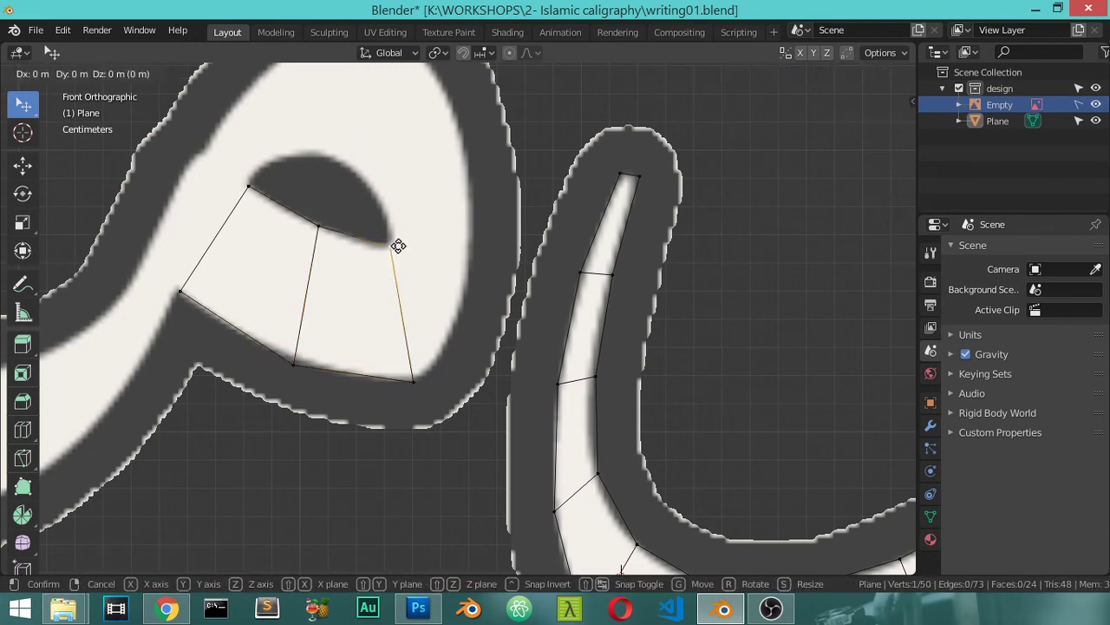
left_click(340, 244)
- Extrude the right edge and add four more faces wrapping around the م's hollow
left_click(429, 360, "shift")
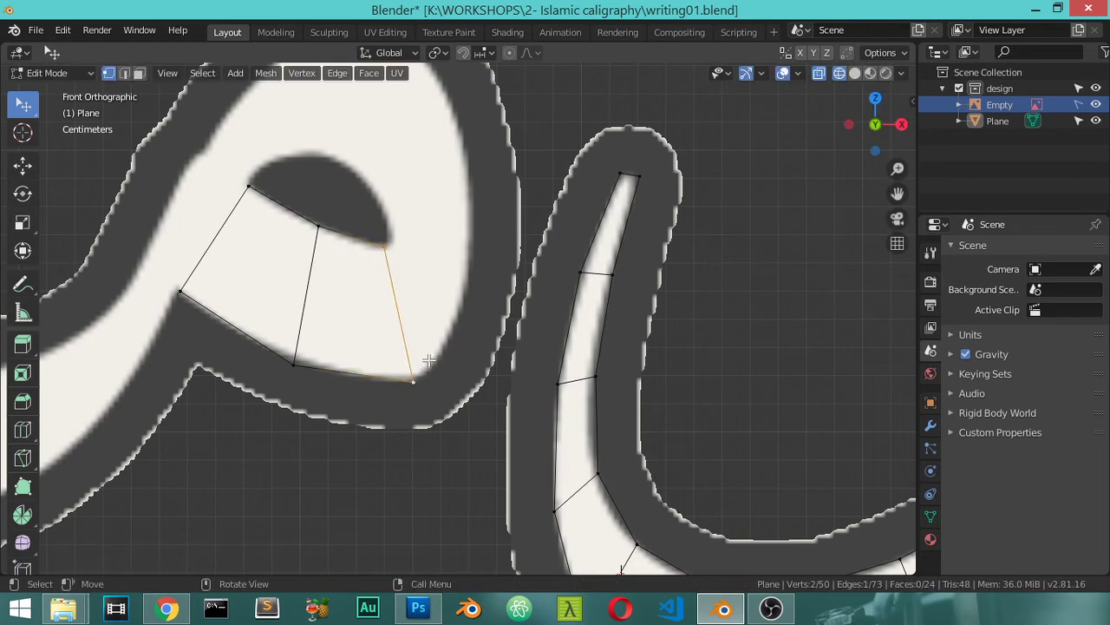
key("e")
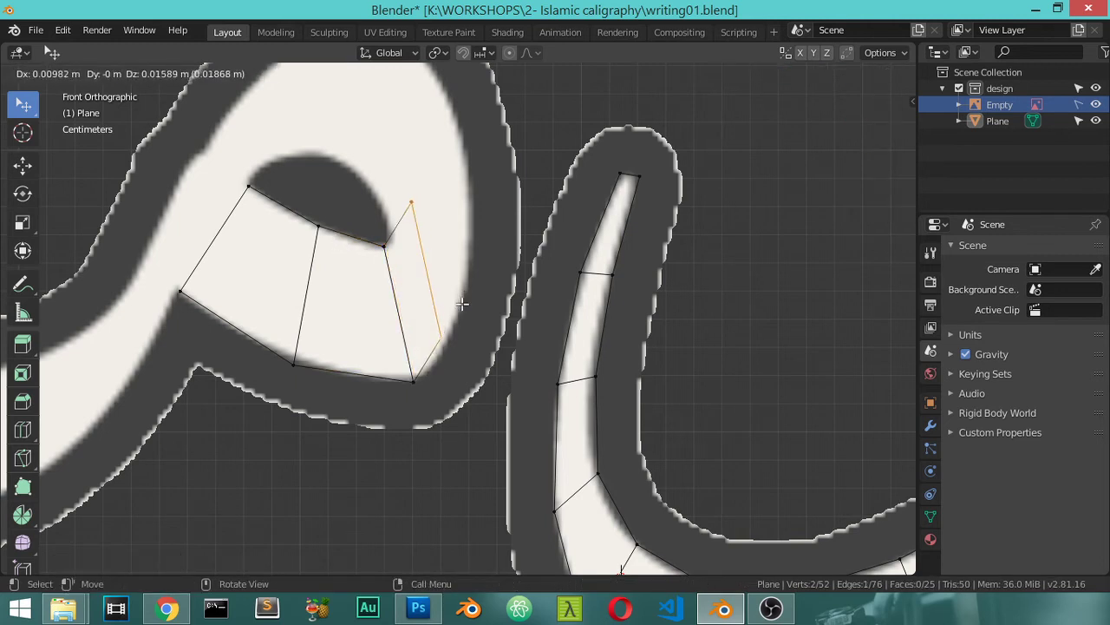
left_click(463, 303)
right_click(446, 155, "ctrl")
right_click(412, 124, "ctrl")
right_click(334, 116, "ctrl")
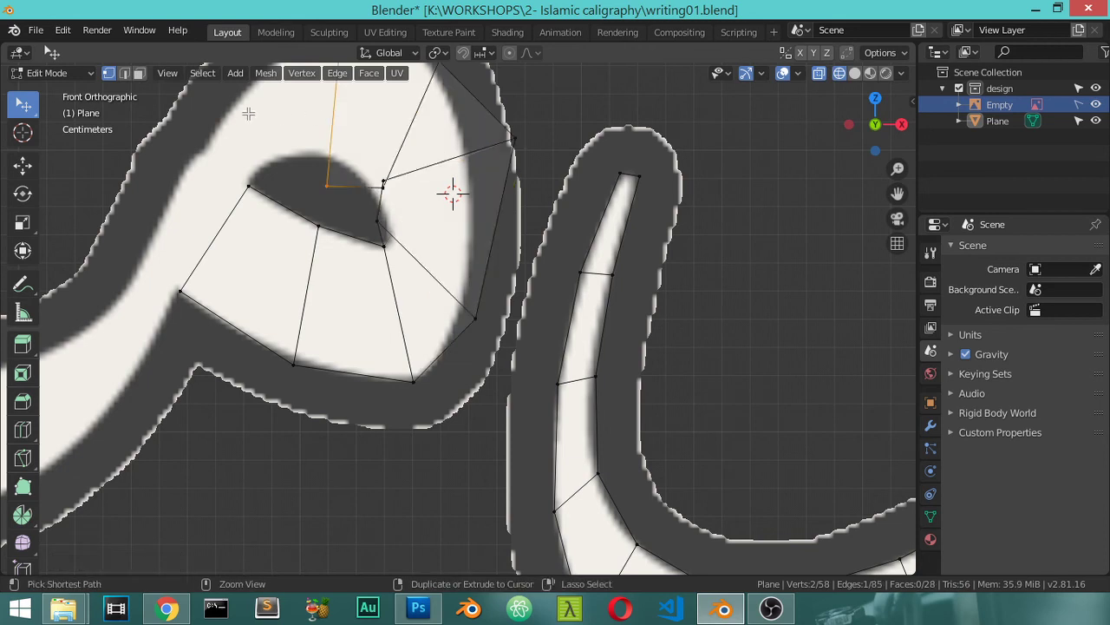
right_click(248, 115, "ctrl")
scroll(371, 226, "up", 3)
- Move two vertices, including the top one, higher onto the م loop's reference outline
left_click(395, 350)
key("g")
left_click(372, 309)
left_click(397, 102)
key("g")
left_click(406, 70)
- Reposition the upper-left and lower vertices of the loop along the outline
middle_click_drag(404, 151, 413, 279, "shift")
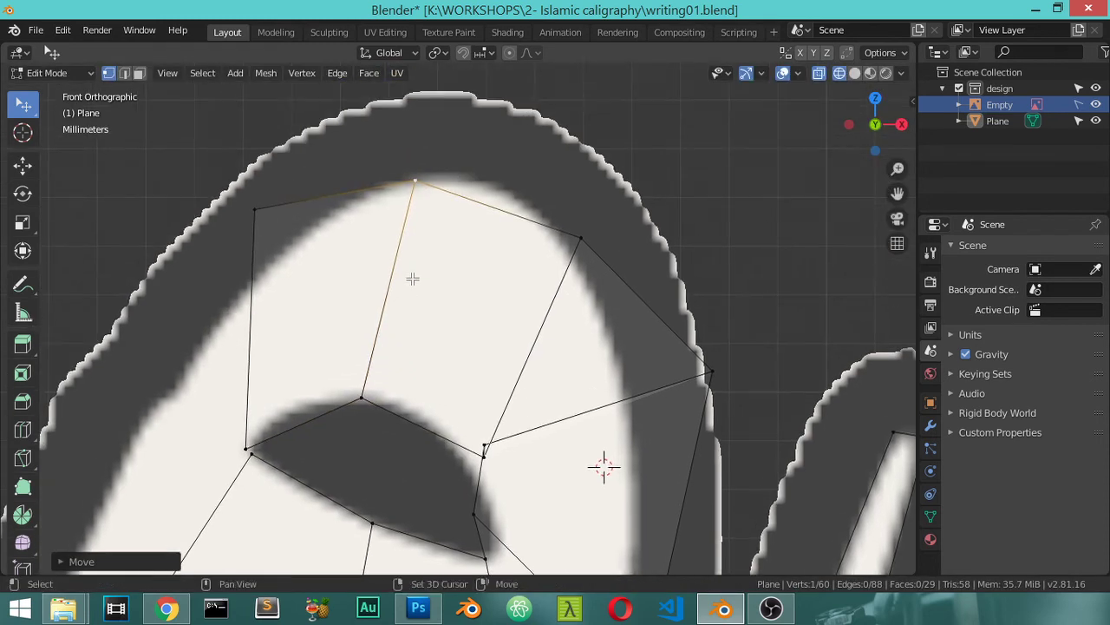
left_click(271, 220)
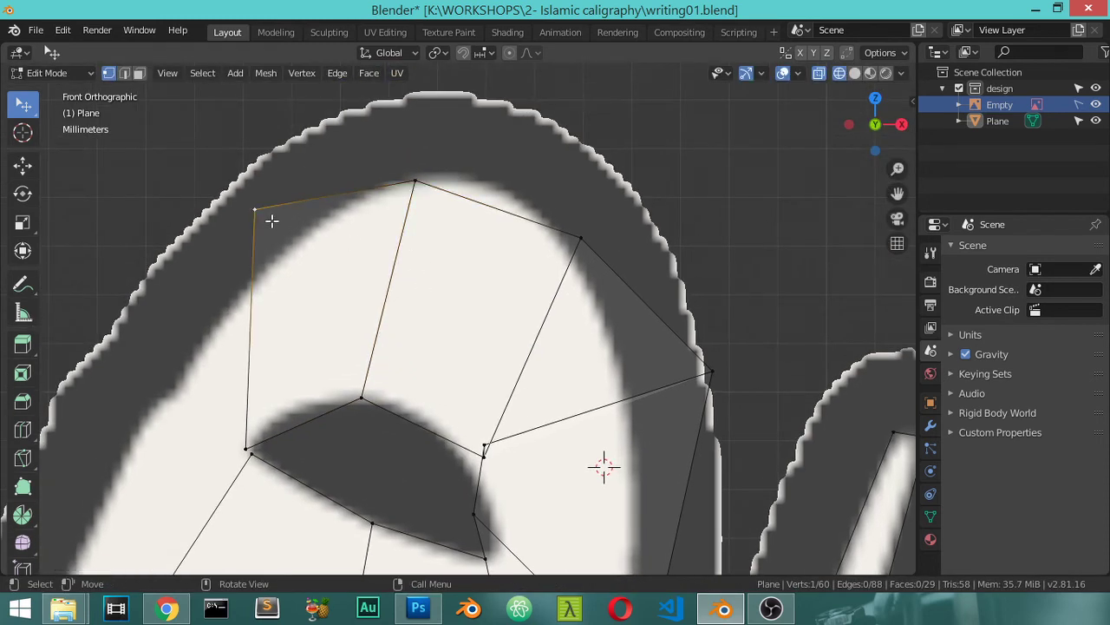
key("g")
left_click(229, 409)
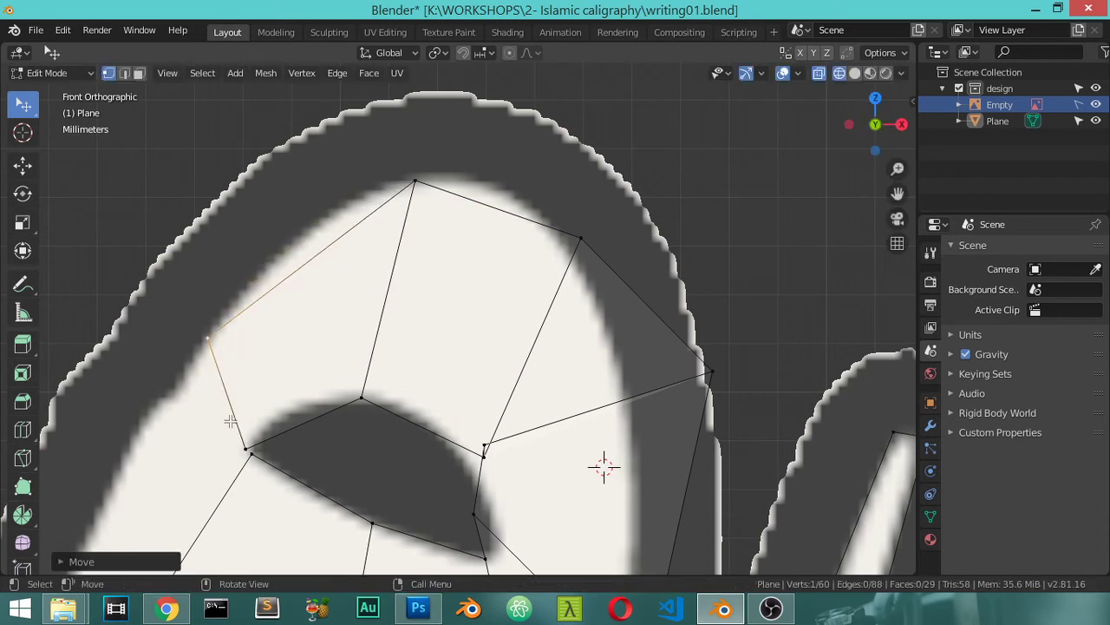
key("g")
left_click(270, 412)
- Shift the upper-right vertex left and fit the vertices beside the hollow
left_click(572, 236)
key("g")
left_click(495, 186)
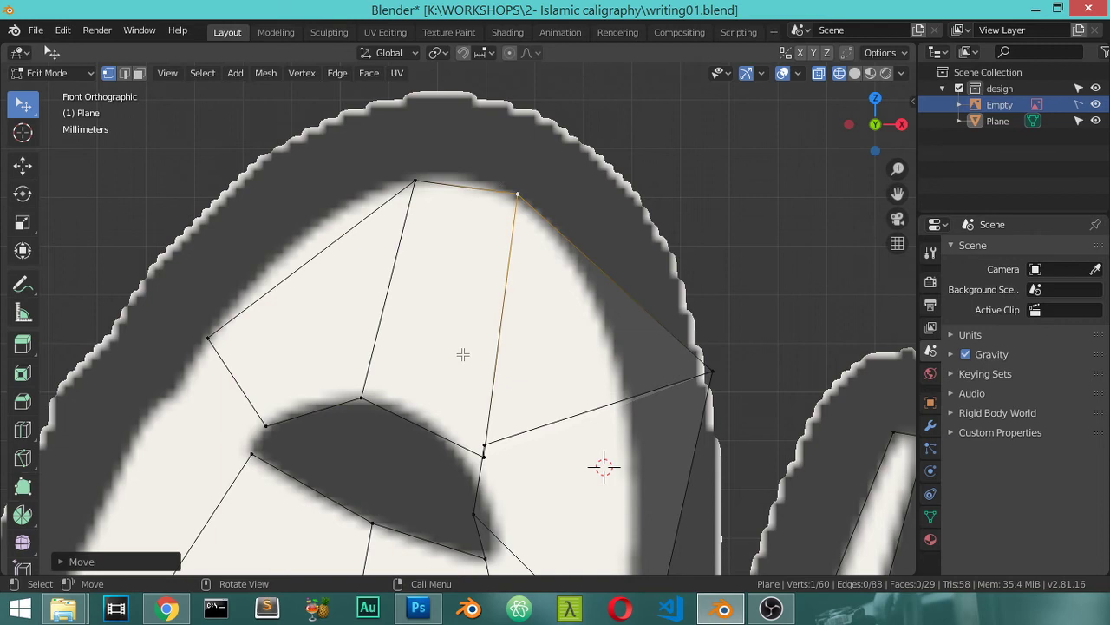
left_click(483, 449)
key("g")
left_click(412, 418)
key("g")
left_click(446, 446)
key("g")
left_click(463, 471)
- Fit the right-side vertices of the loop to the outline and the hollow's edge
left_click(686, 358)
key("g")
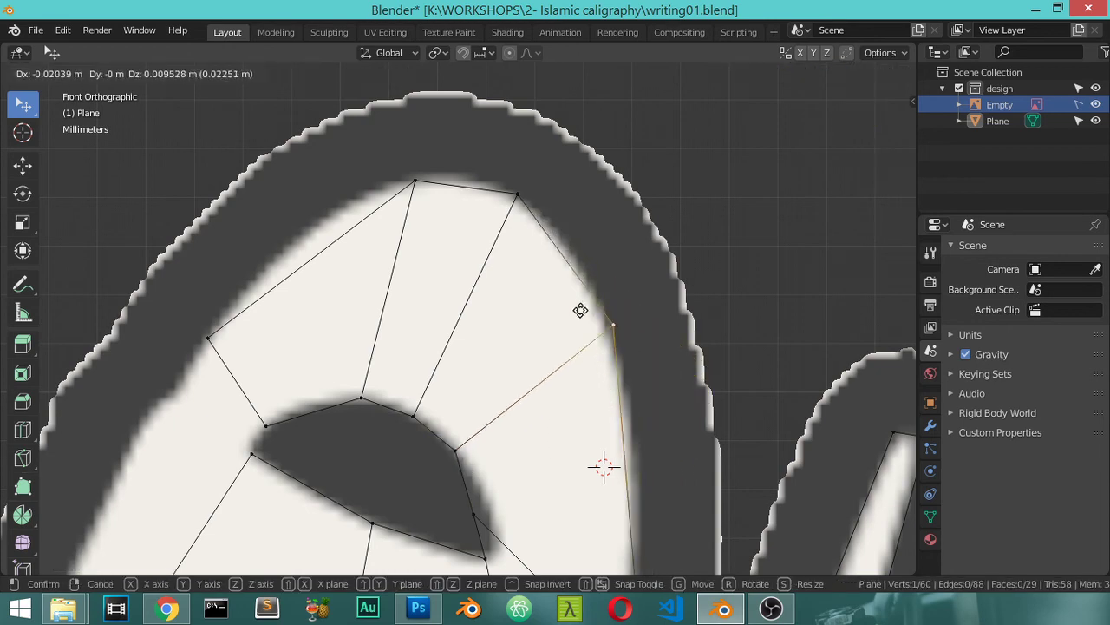
left_click(558, 260)
middle_click_drag(625, 431, 581, 293, "shift")
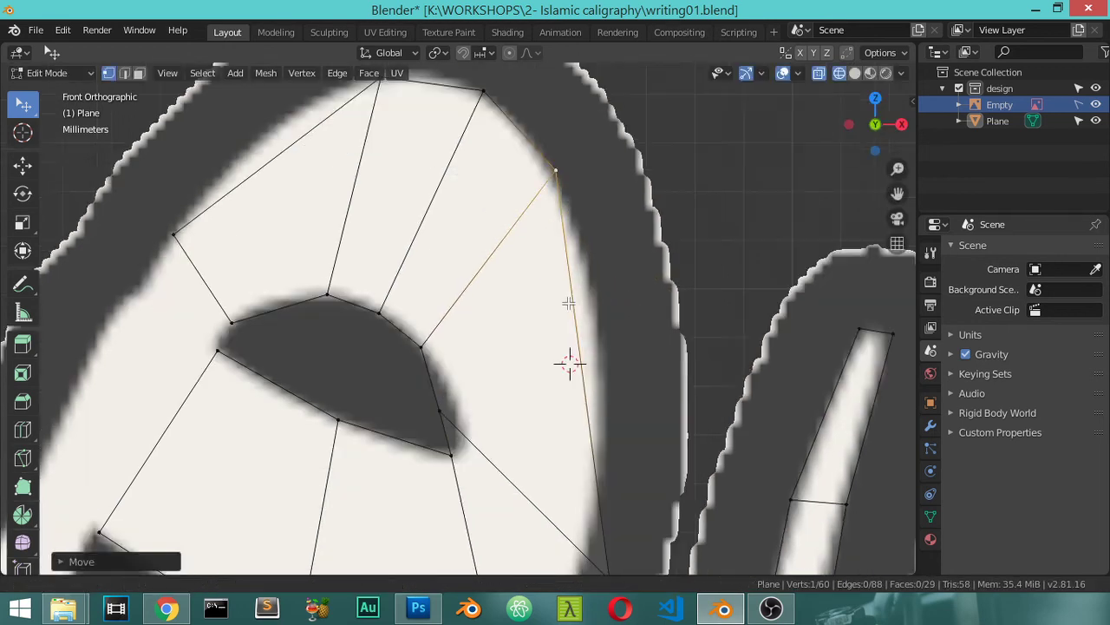
left_click(614, 538)
key("g")
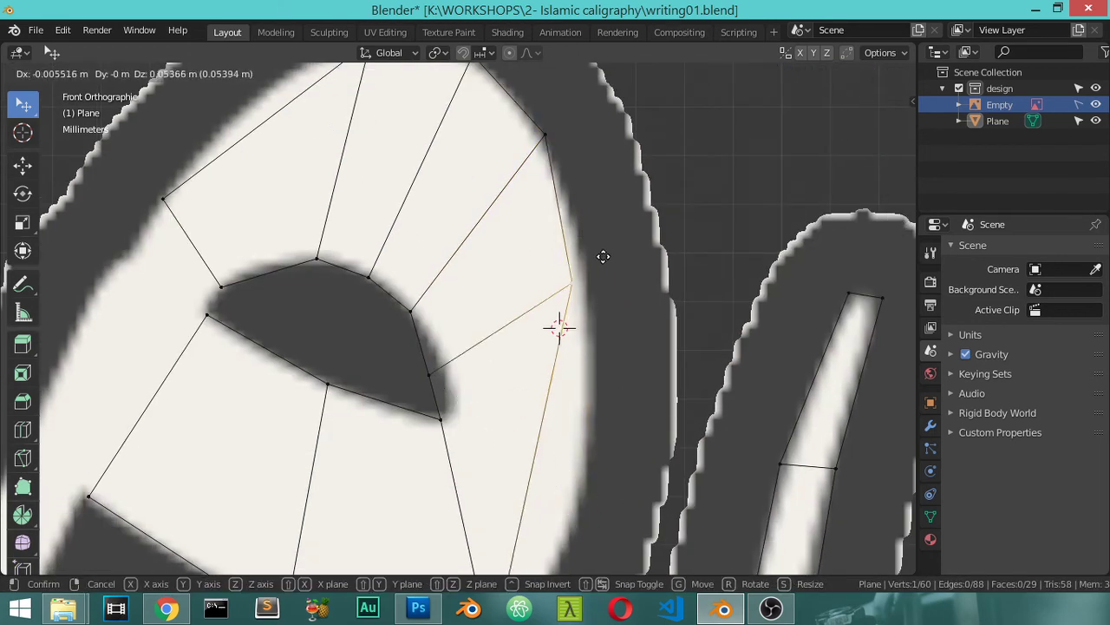
left_click(621, 258)
left_click(429, 375)
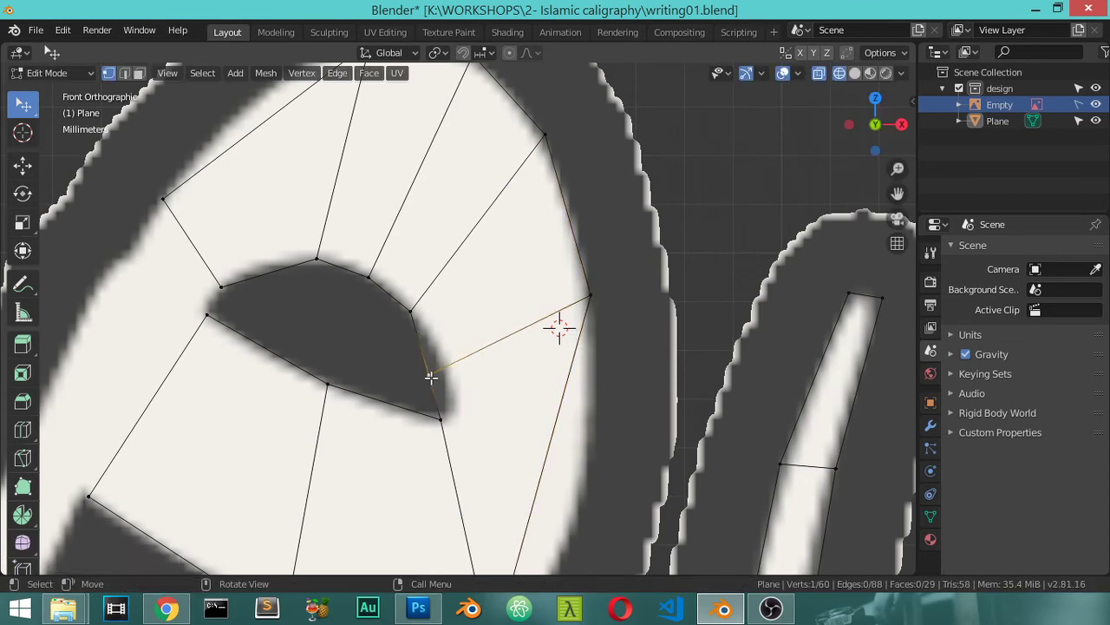
key("g")
left_click(436, 346)
- Loop-cut the face below the hole and move the new edge's ends onto the hollow and outline
key("ctrl+r")
left_click(441, 391)
left_click(443, 382)
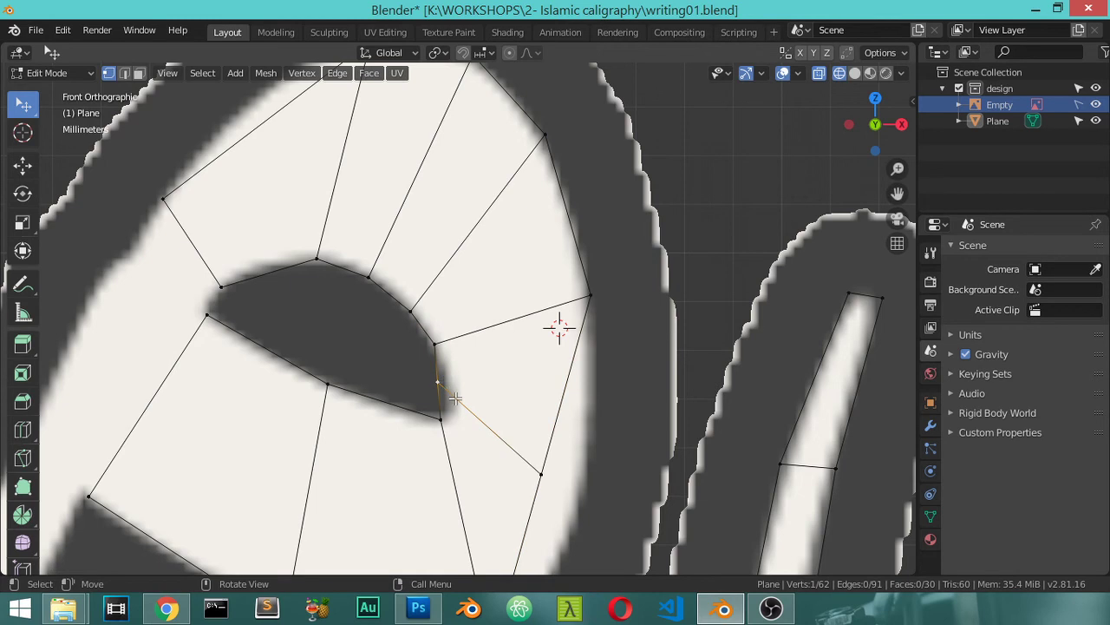
key("g")
left_click(470, 420)
left_click(541, 472)
key("g")
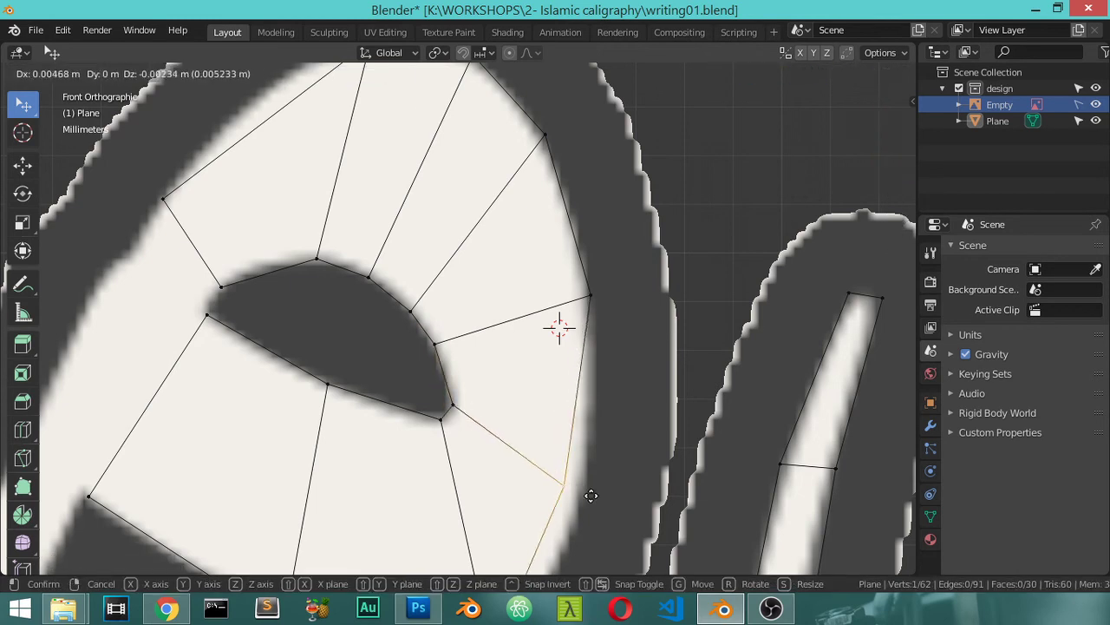
left_click(610, 492)
- Extrude the left edge of the م head into a new quad beside the hole
scroll(503, 463, "down", 2)
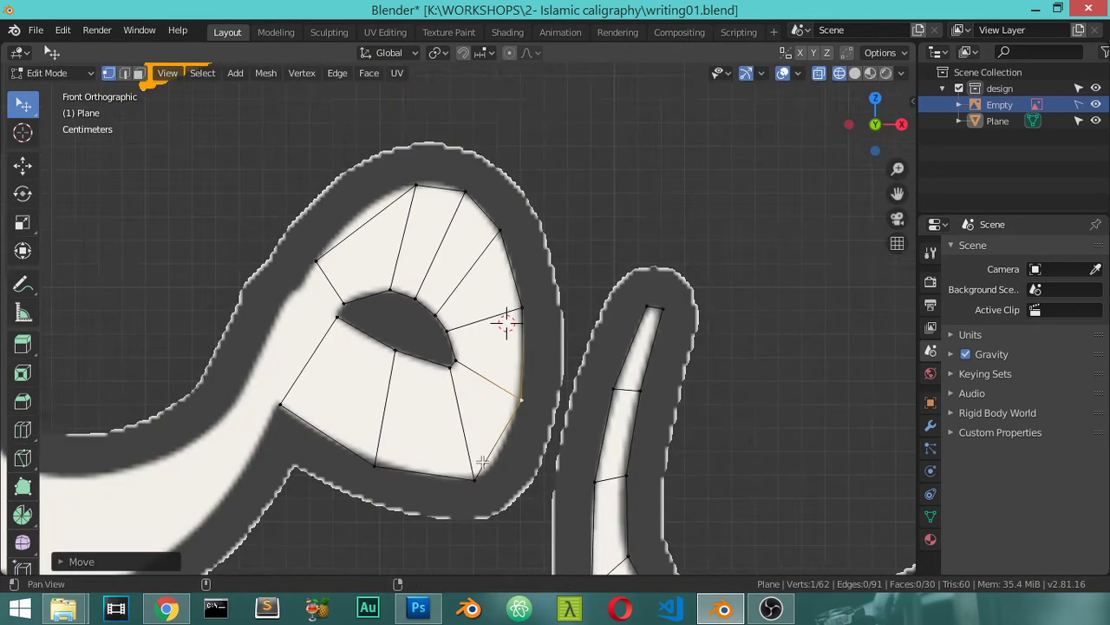
scroll(587, 445, "up", 1)
scroll(590, 447, "up", 1)
middle_click_drag(591, 447, 577, 344, "shift")
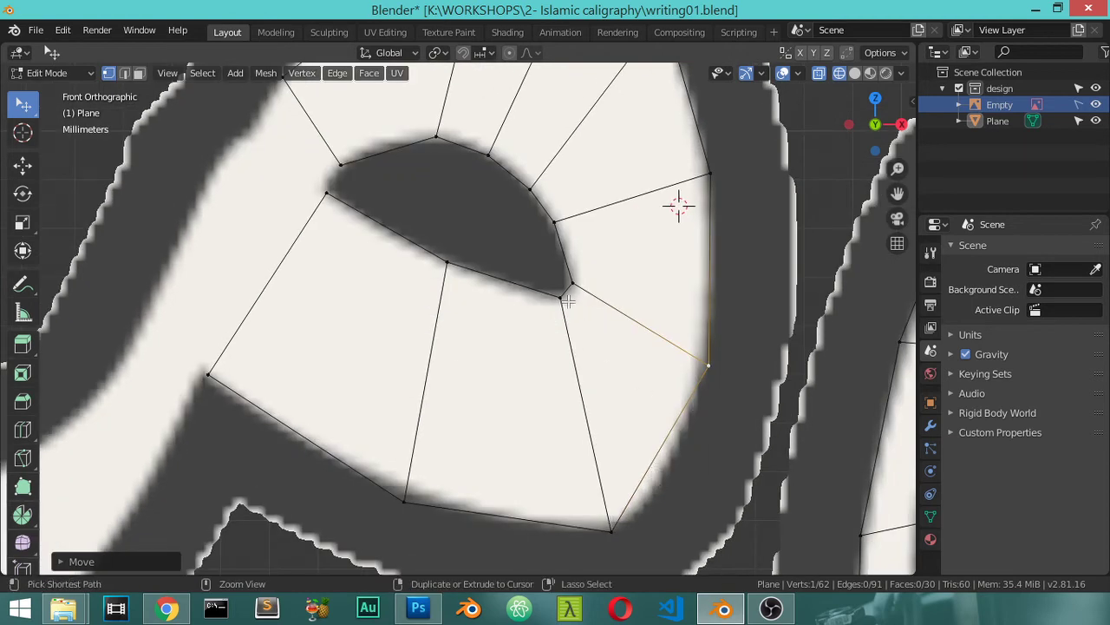
key("ctrl+r")
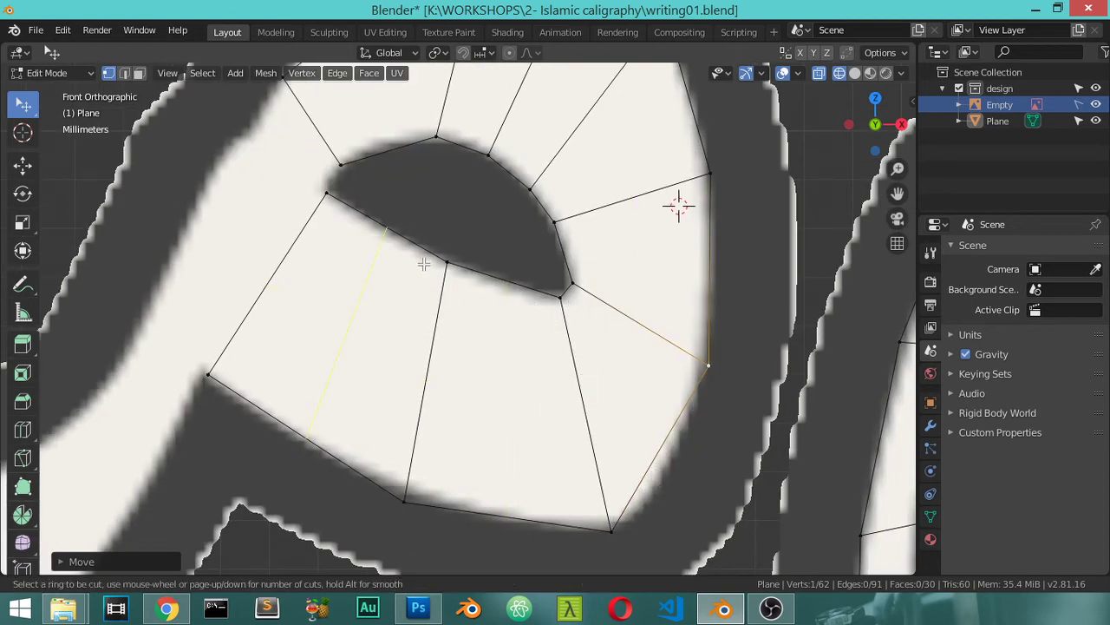
key("Escape")
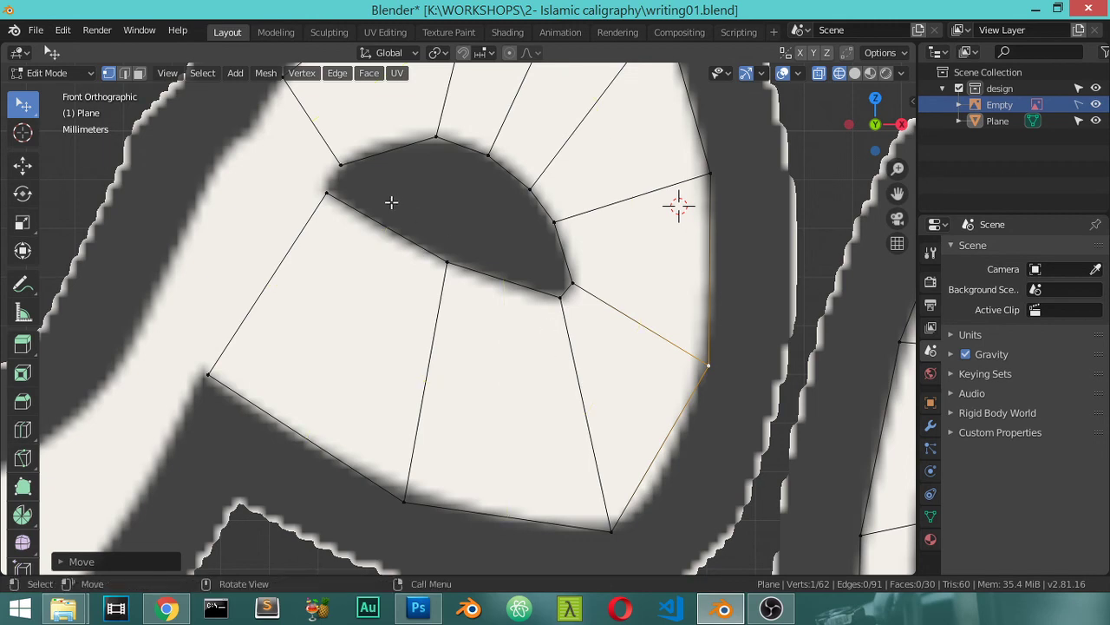
middle_click_drag(391, 202, 568, 284, "shift")
left_click(501, 276, "shift")
left_click(425, 435, "shift")
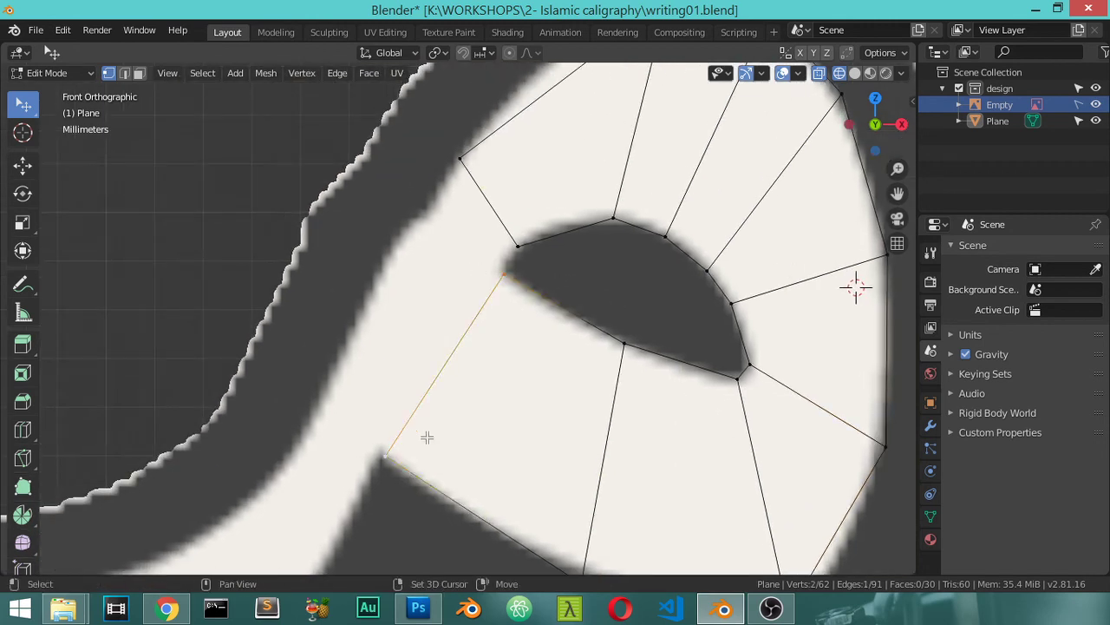
key("e")
left_click(423, 364)
- Place the new outer vertex on the outline, fill the gap face, and cut it in half
left_click(424, 239)
key("g")
left_click(468, 229)
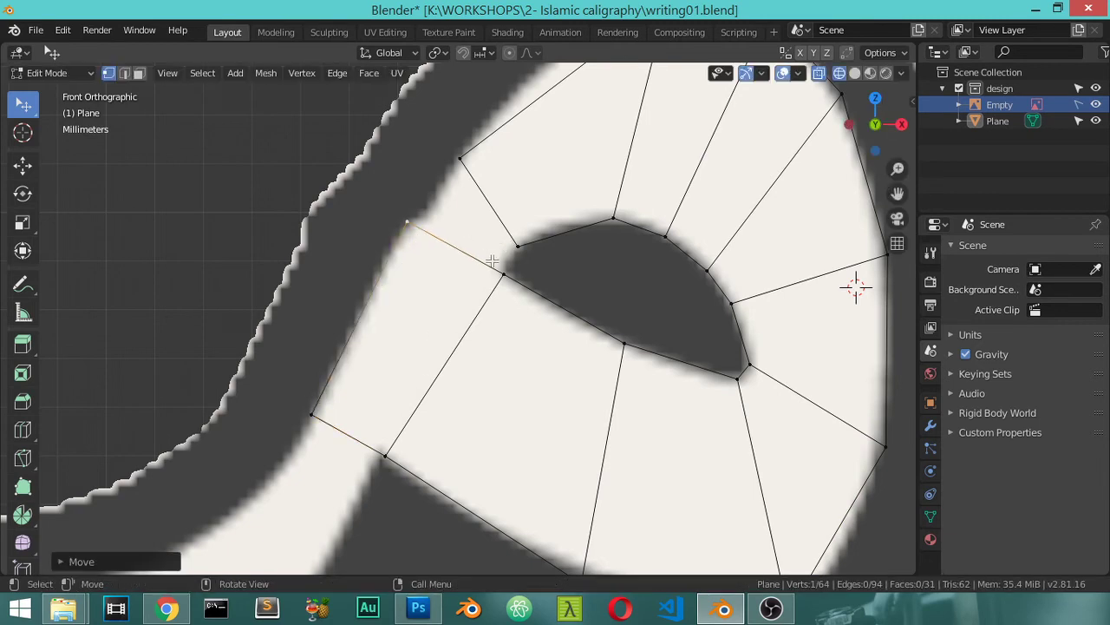
key("f")
scroll(463, 315, "down", 3)
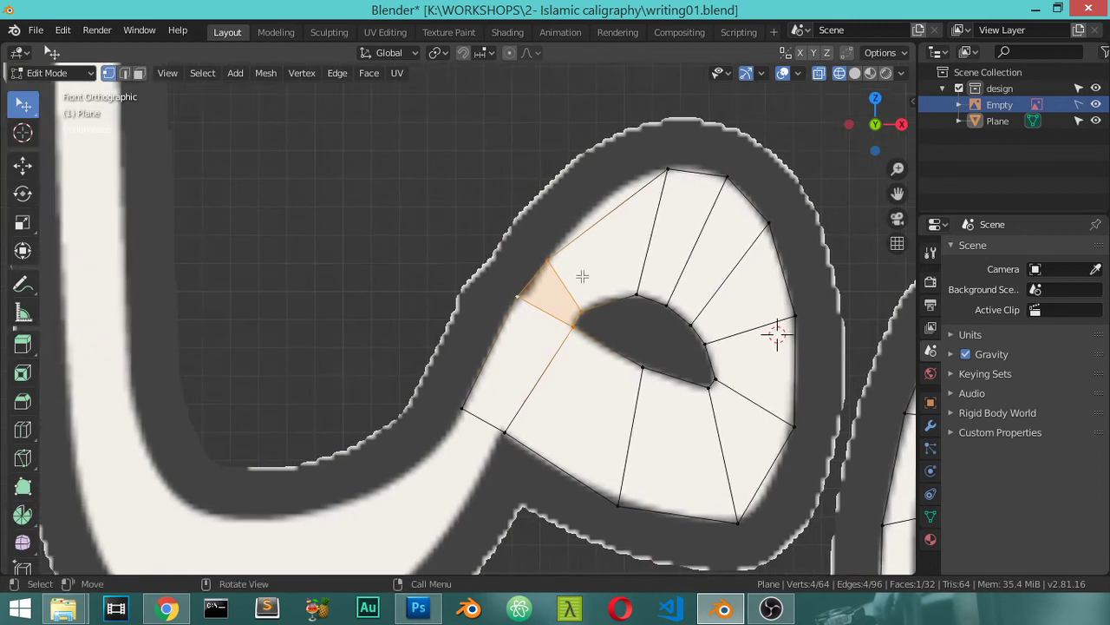
scroll(582, 276, "up", 2)
key("ctrl+r")
left_click(663, 177)
right_click(663, 175)
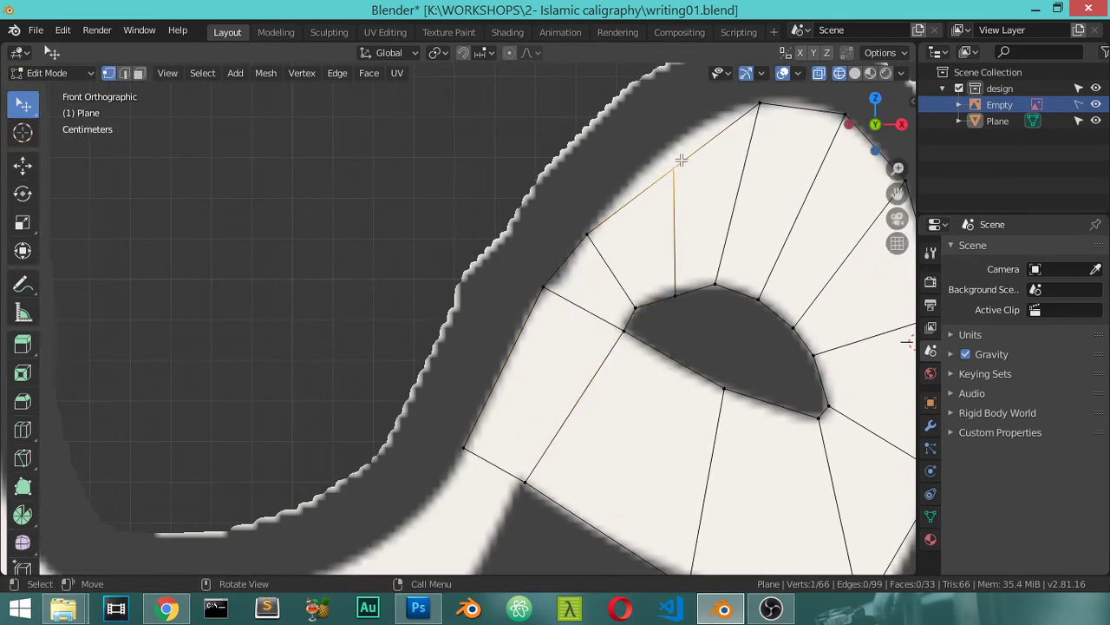
- Fit the cut's vertices to the outer outline and inner arc, then leave Edit Mode
key("g")
left_click(701, 174)
left_click(758, 105)
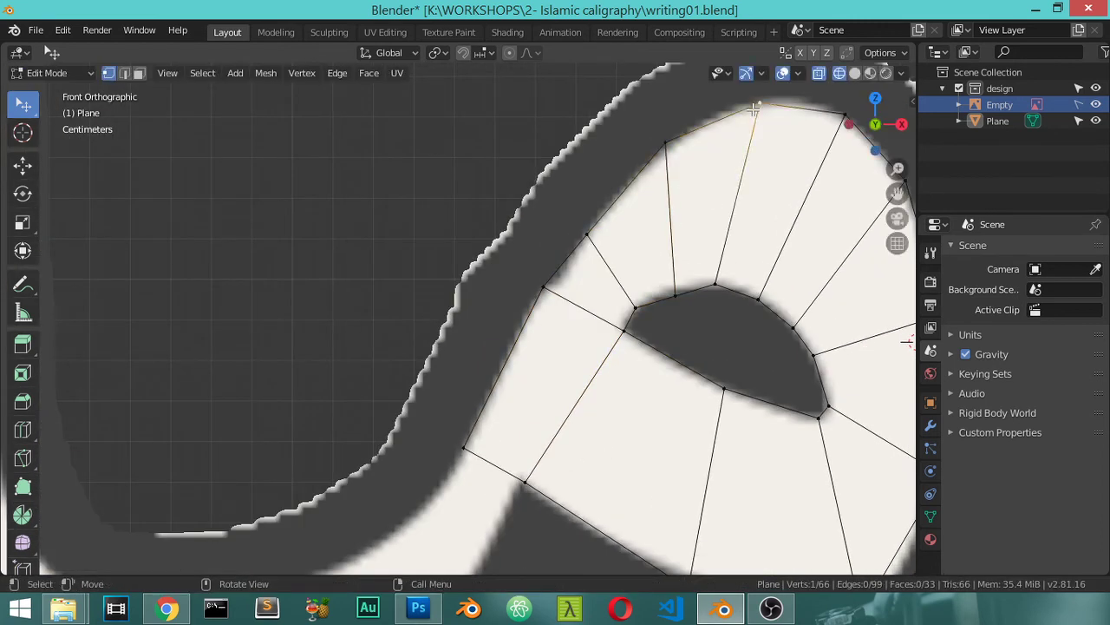
key("g")
left_click(754, 104)
left_click(689, 285)
key("g")
key("g")
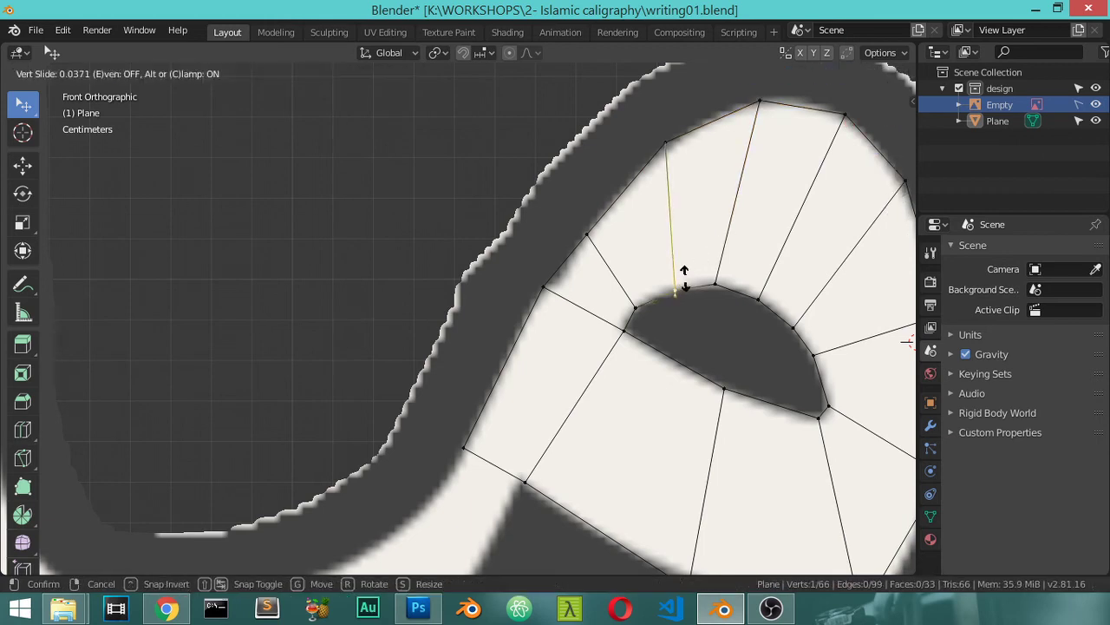
left_click(686, 280)
scroll(686, 289, "down", 3)
key("Tab")
scroll(687, 289, "down", 3)
- Back in Edit Mode, extrude the loop's end edge and fit its vertices to the stroke edges
scroll(495, 347, "up", 2)
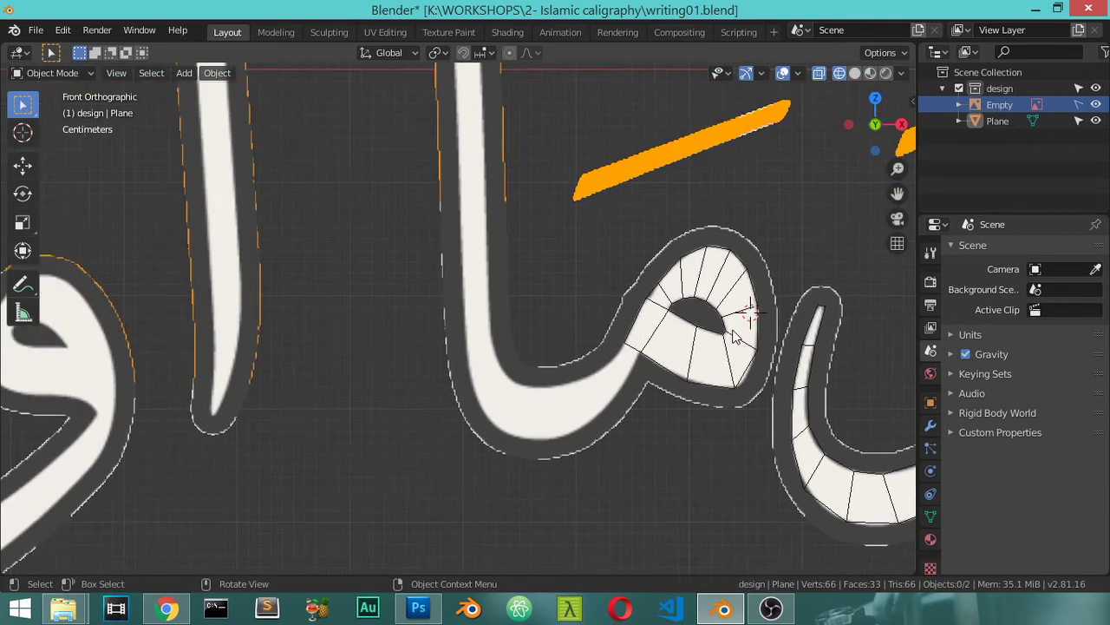
key("Tab")
scroll(744, 317, "up", 2)
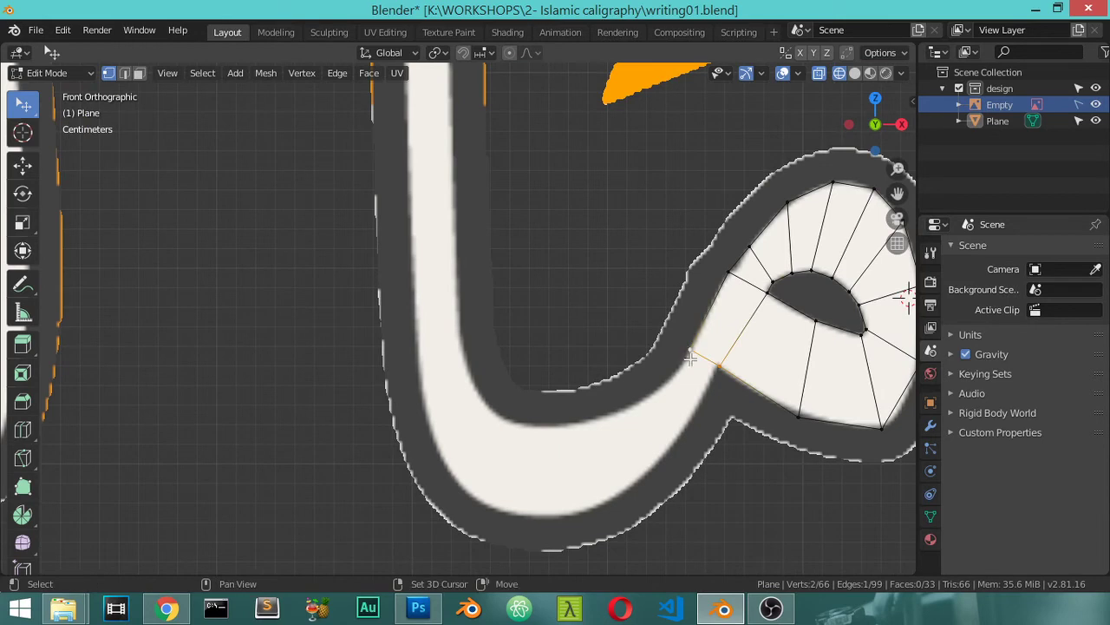
key("e")
left_click(688, 432)
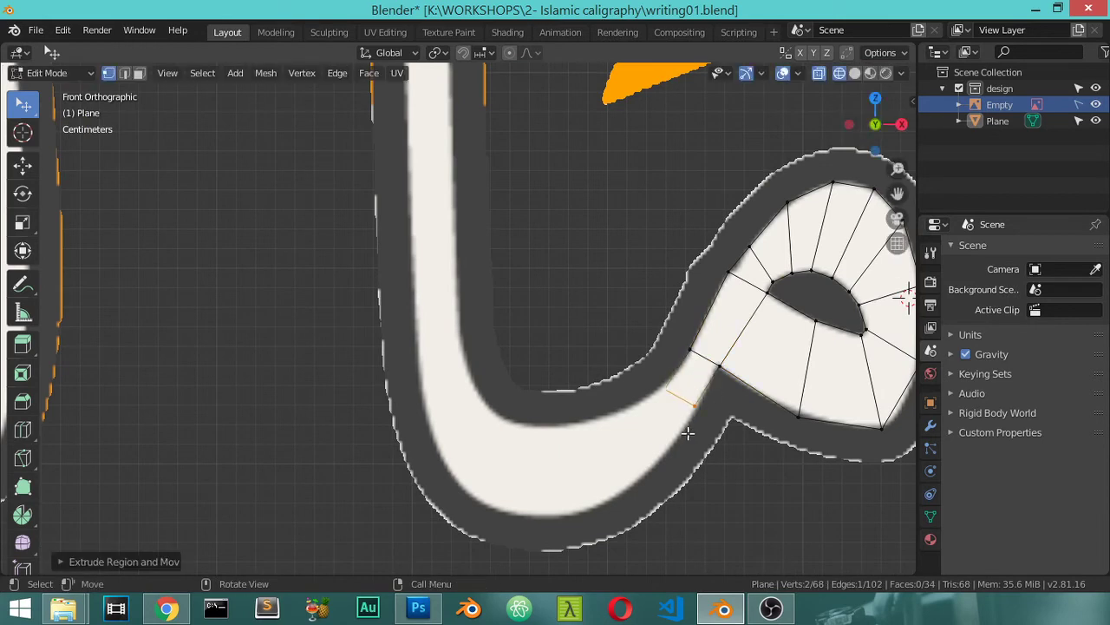
scroll(652, 417, "up", 3)
left_click(686, 310)
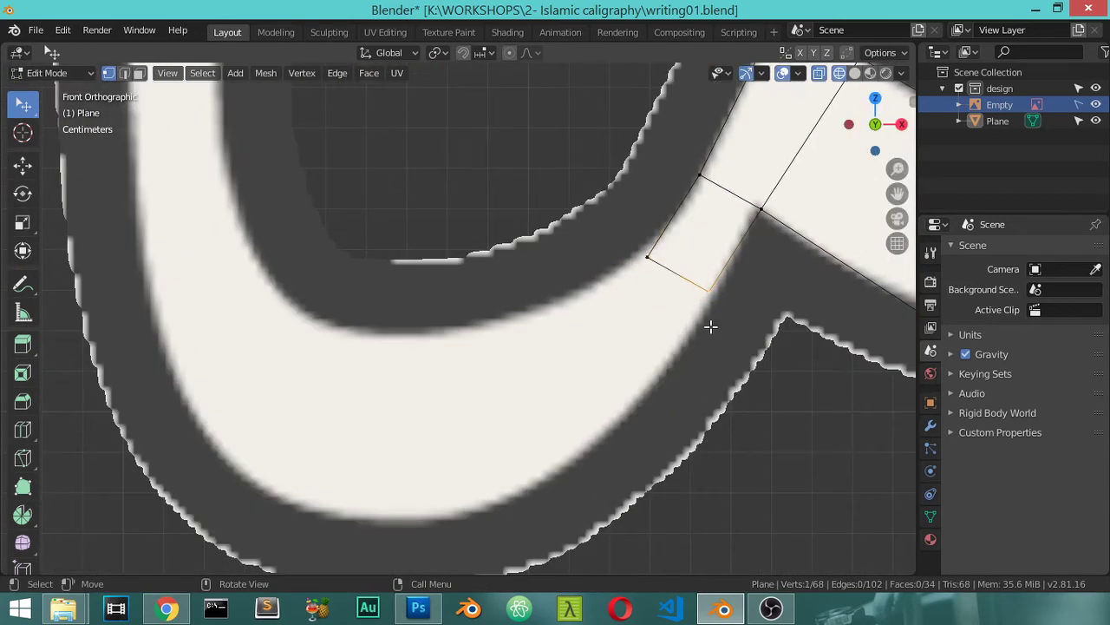
key("g")
left_click(707, 394)
left_click(657, 272)
key("g")
left_click(618, 272)
left_click(696, 328, "ctrl")
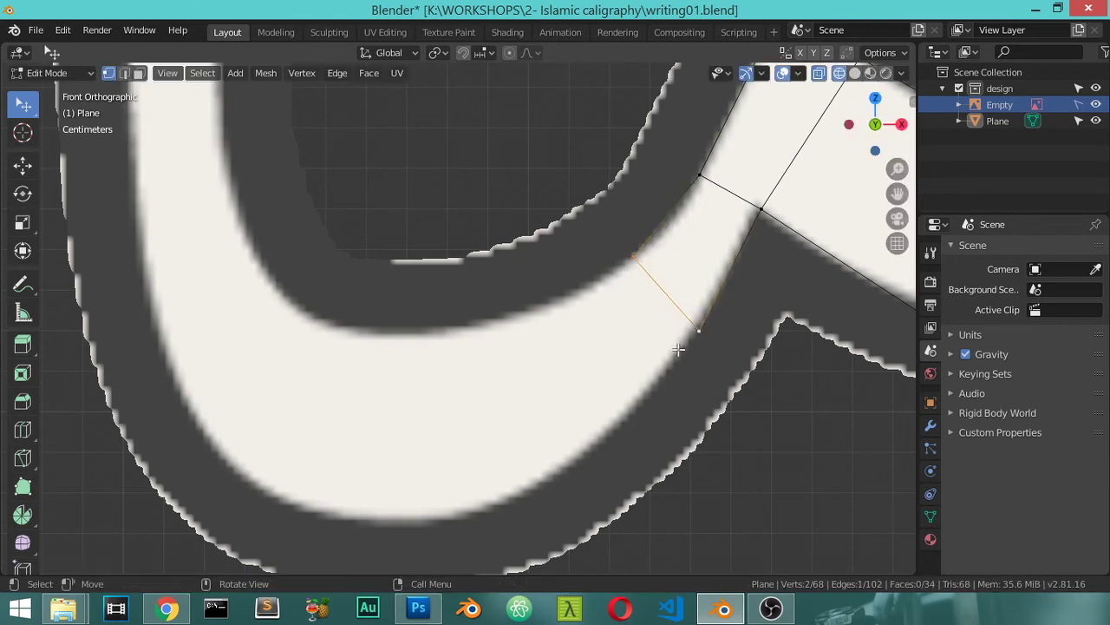
- Extrude four faces along the lower curved tail to the bend
right_click(494, 420, "ctrl")
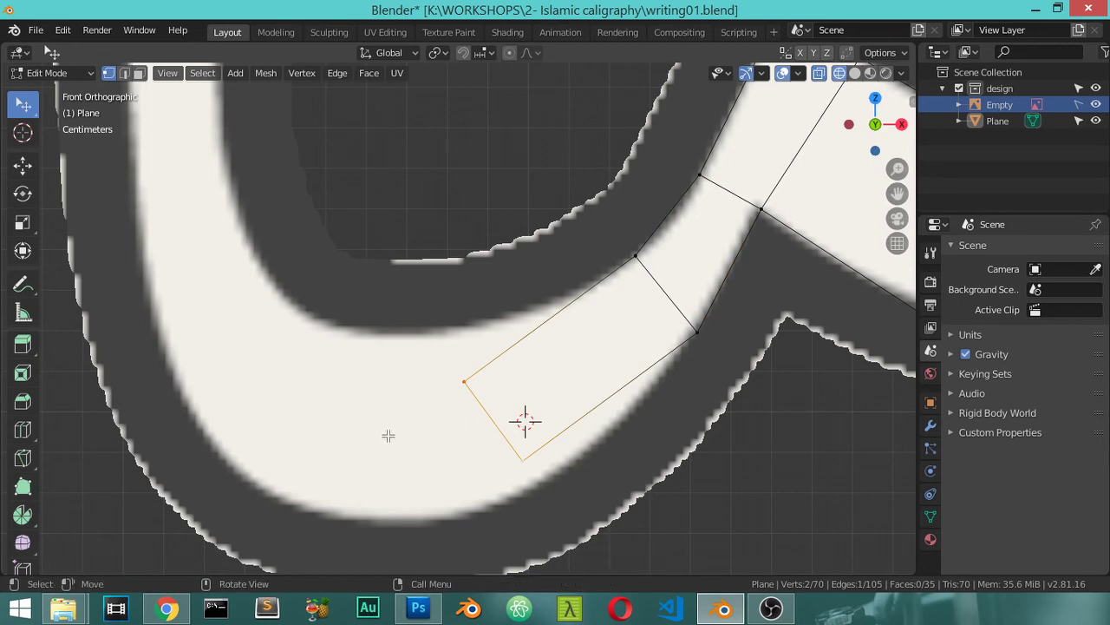
right_click(363, 440, "ctrl")
right_click(268, 386, "ctrl")
right_click(211, 284, "ctrl")
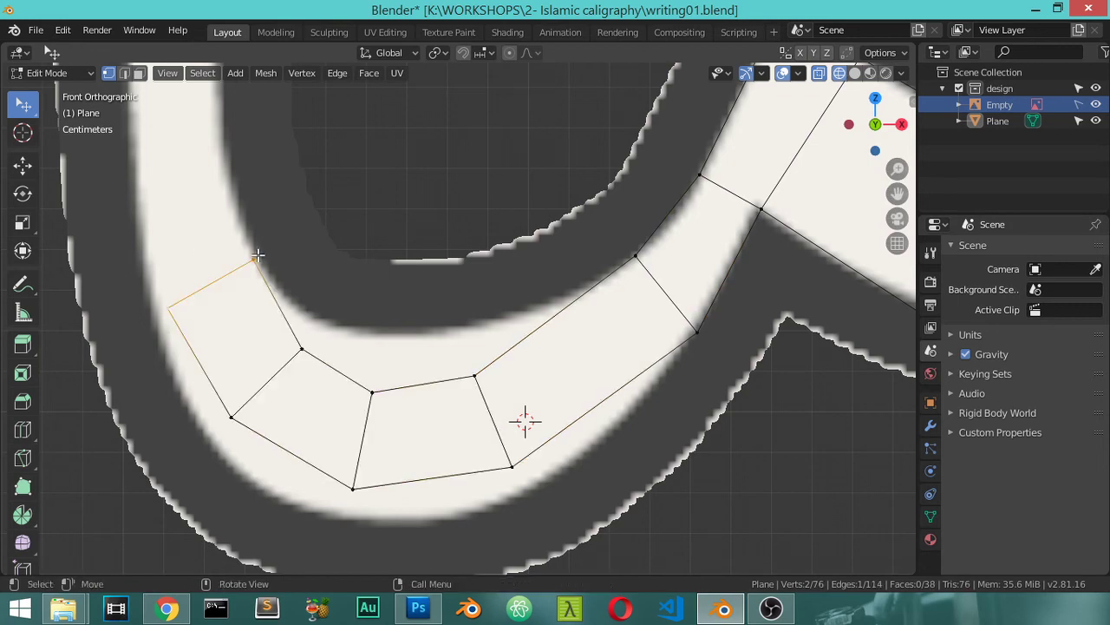
- Extrude a series of faces up the tall vertical stroke
middle_click_drag(229, 204, 333, 362, "shift")
right_click(322, 318, "ctrl")
right_click(320, 181, "ctrl")
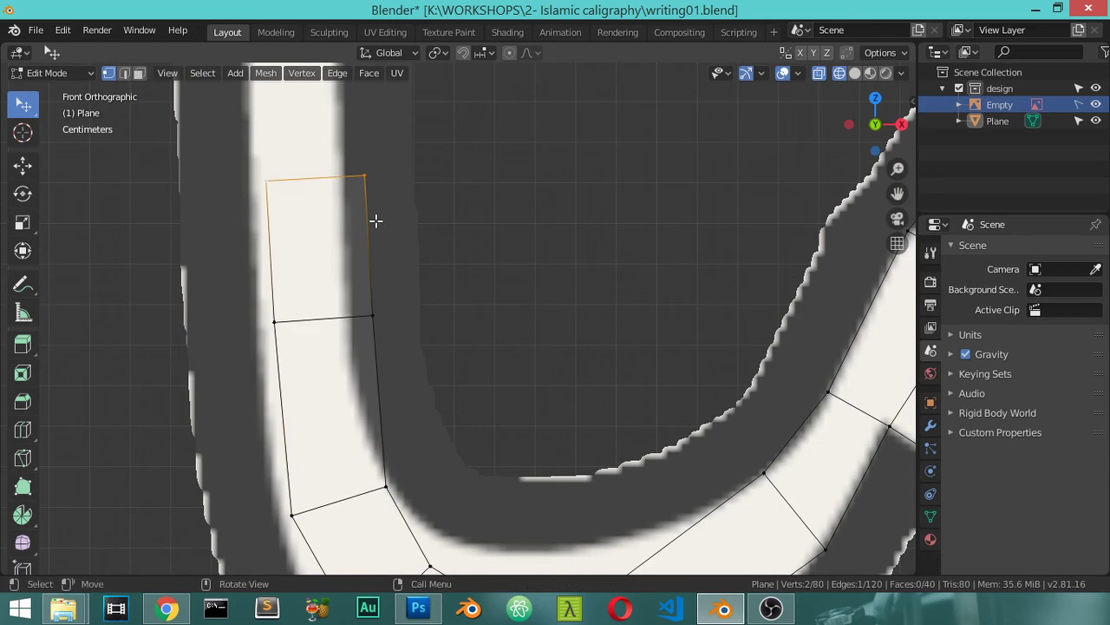
middle_click_drag(374, 220, 416, 418, "shift")
right_click(371, 193, "ctrl")
middle_click_drag(371, 193, 428, 246, "shift")
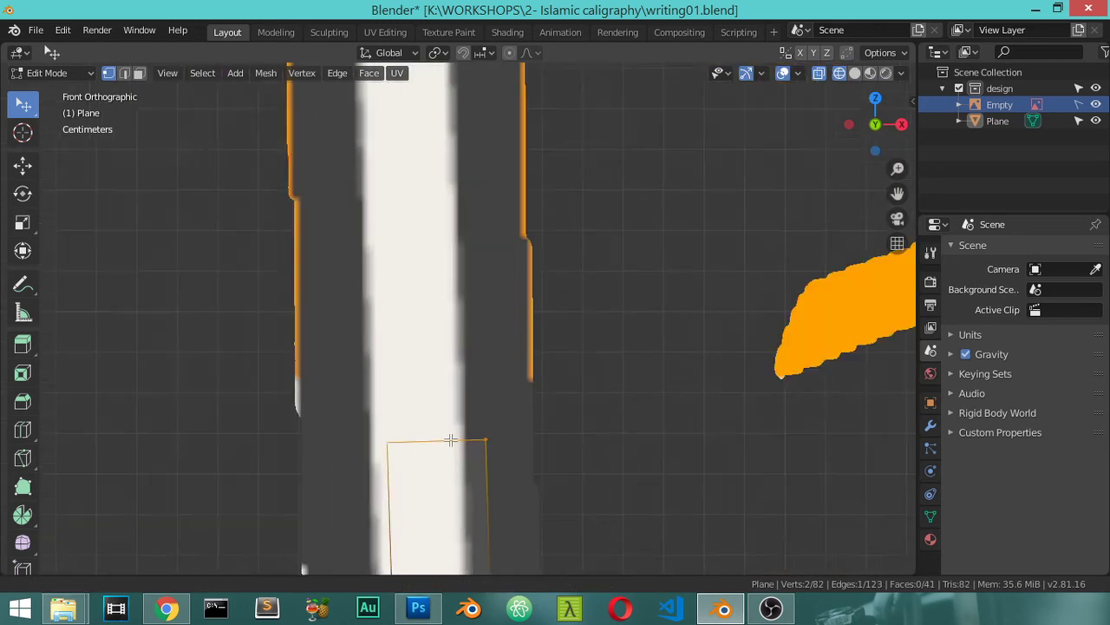
right_click(429, 247, "ctrl")
middle_click_drag(441, 175, 489, 334, "shift")
right_click(473, 279, "ctrl")
right_click(486, 151, "ctrl")
- Extrude the final face to the tip of the vertical stroke
middle_click_drag(488, 151, 516, 488, "shift")
scroll(525, 468, "down", 4)
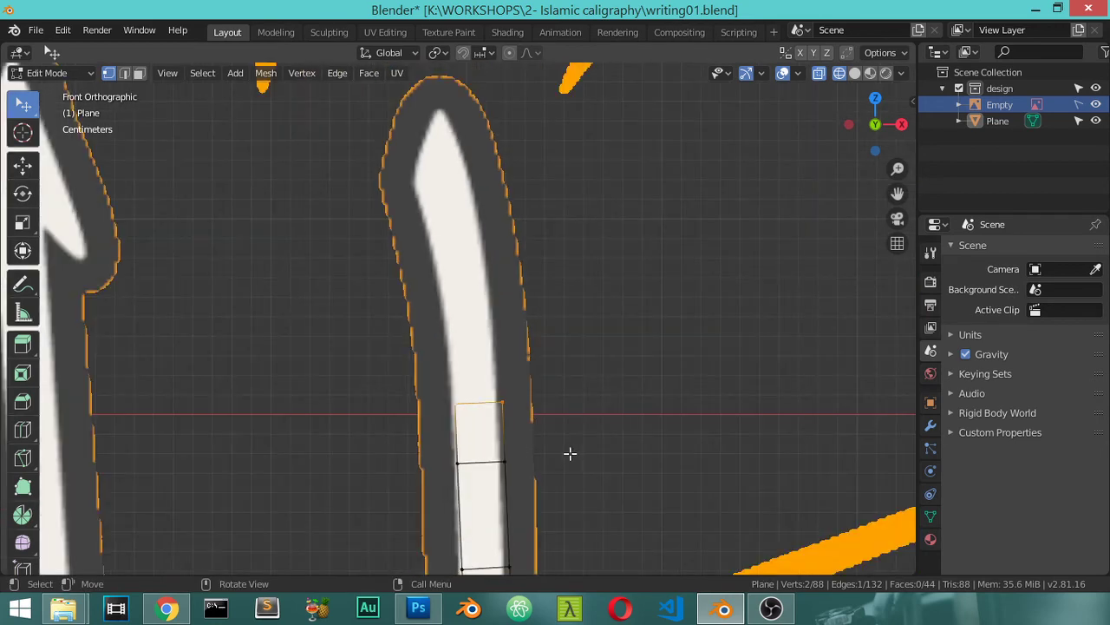
key("e")
left_click(523, 171)
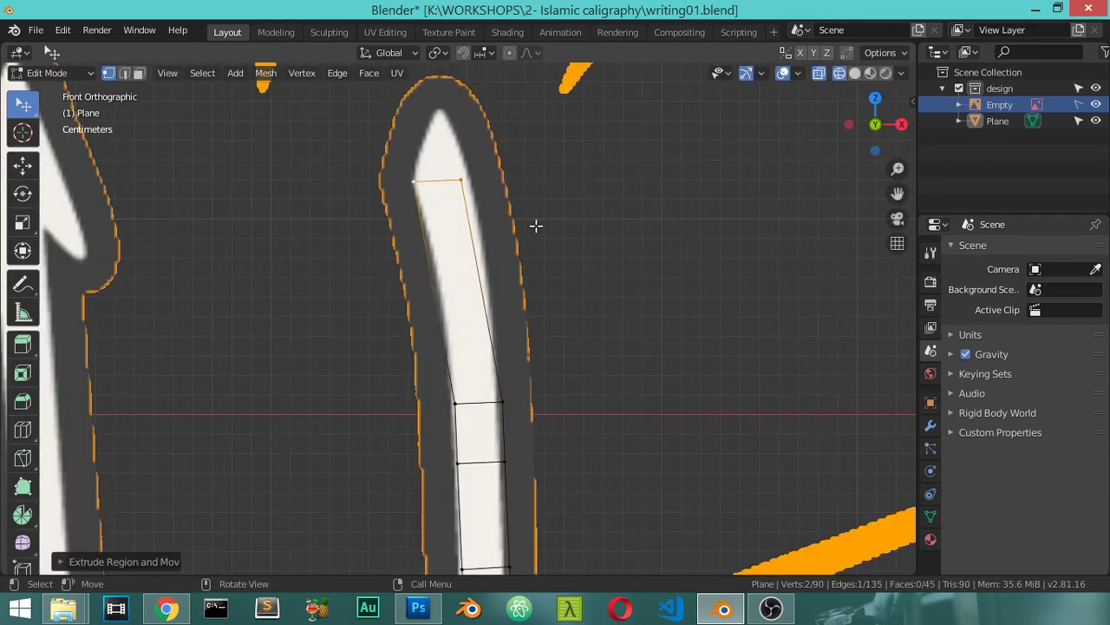
scroll(528, 317, "down", 3, "shift")
scroll(536, 402, "down", 3, "shift")
scroll(585, 352, "down", 3, "shift")
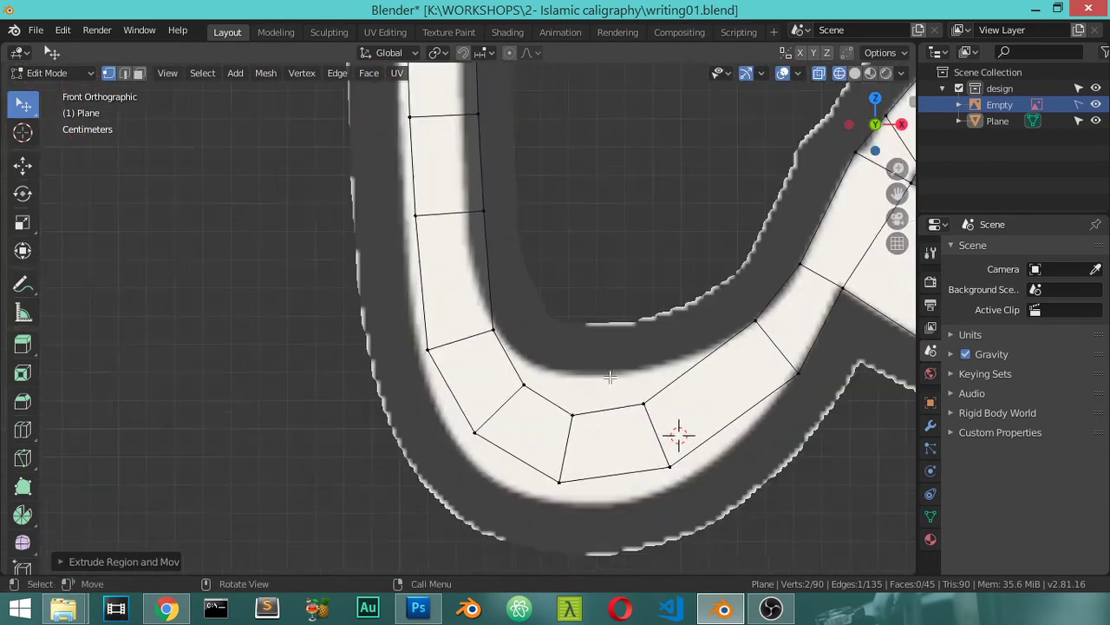
- Move the first bend vertices, including the middle and bottom ones, onto the letter's outline
scroll(611, 390, "up", 1)
left_click(666, 439)
key("g")
left_click(709, 445)
left_click(711, 496)
key("g")
left_click(682, 500)
left_click(598, 432)
key("g")
left_click(593, 373)
left_click(577, 518)
key("g")
left_click(573, 554)
- Fit the remaining bend vertices to the inner and outer curves of the outline
key("g")
right_click(583, 404)
left_click(537, 397)
key("g")
left_click(541, 343)
left_click(501, 337)
key("g")
left_click(486, 290)
left_click(436, 338)
key("g")
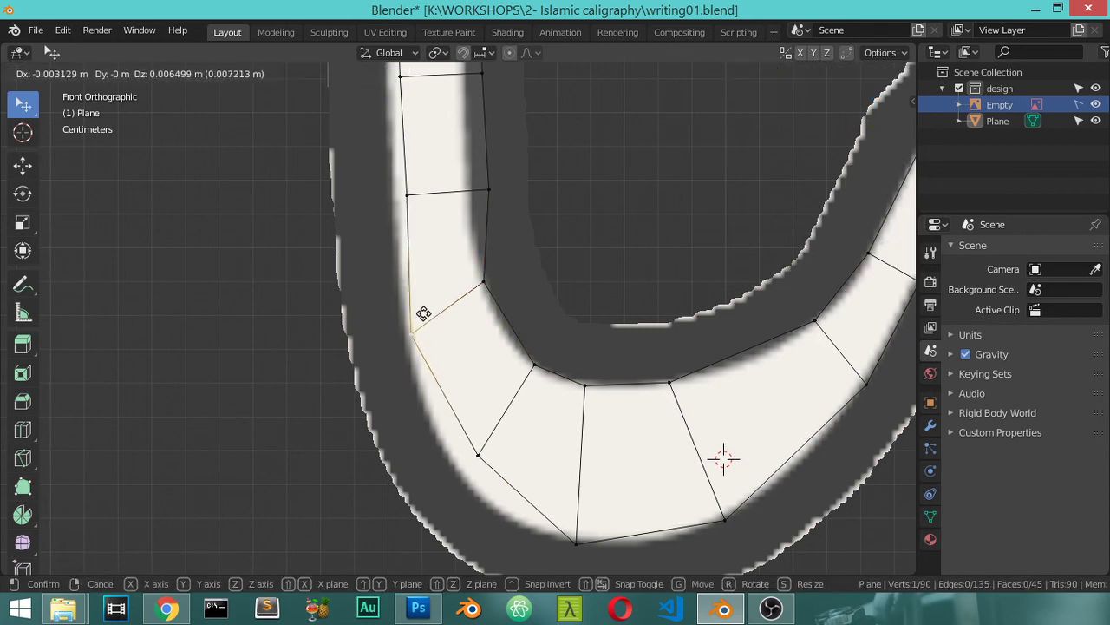
left_click(419, 305)
left_click(478, 453)
key("g")
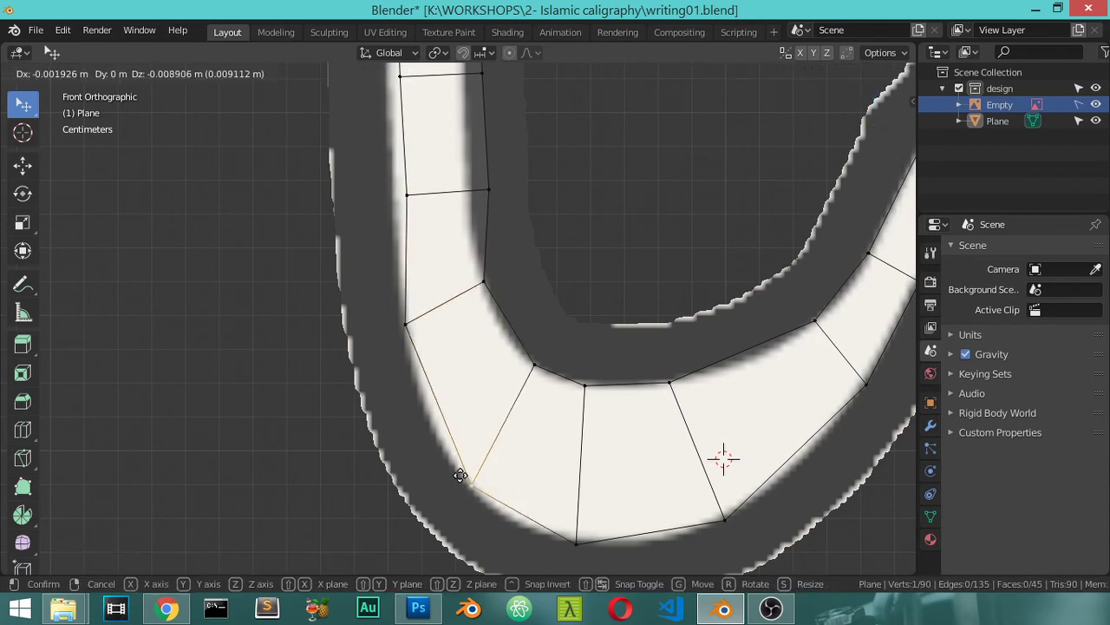
left_click(455, 479)
- Inspect the letter from a tilted view, return to front view, and save
middle_click_drag(468, 281, 569, 329, "shift")
key("KP_5")
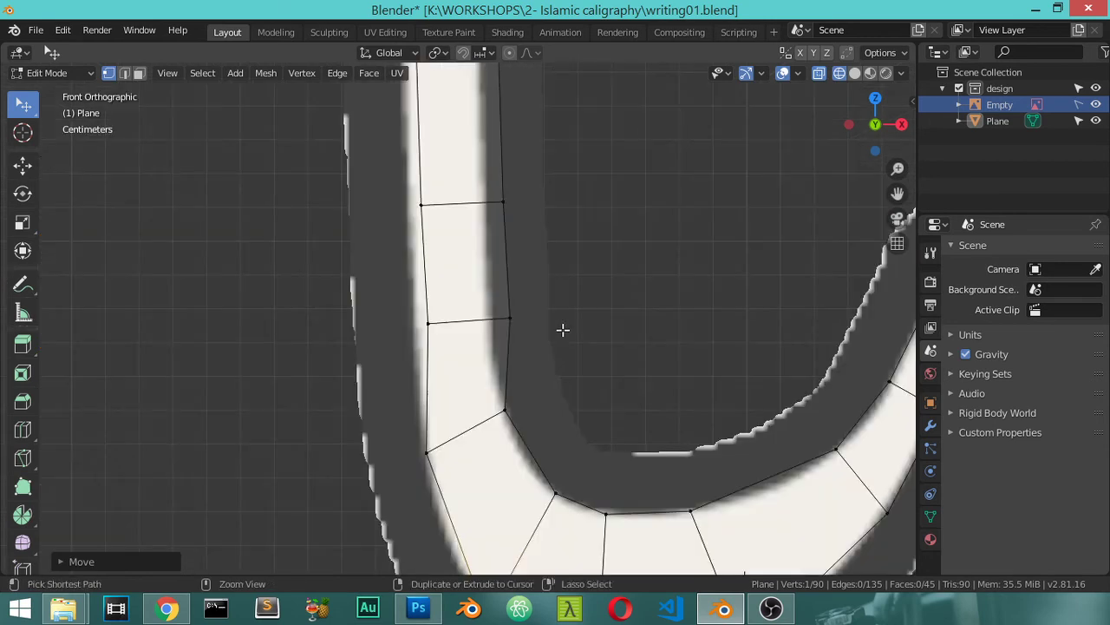
key("ctrl+s")
- Slide both vertices of the middle edge horizontally onto the outline
scroll(487, 334, "up", 2)
scroll(512, 351, "up", 1)
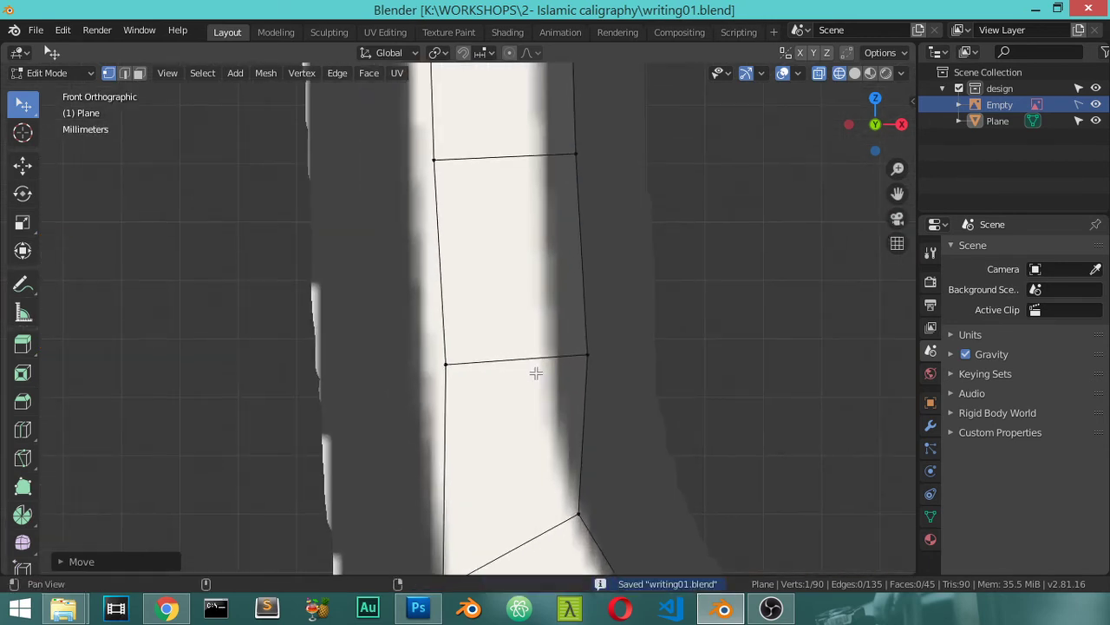
left_click(537, 369)
key("g")
key("x")
left_click(279, 426)
left_click(416, 367)
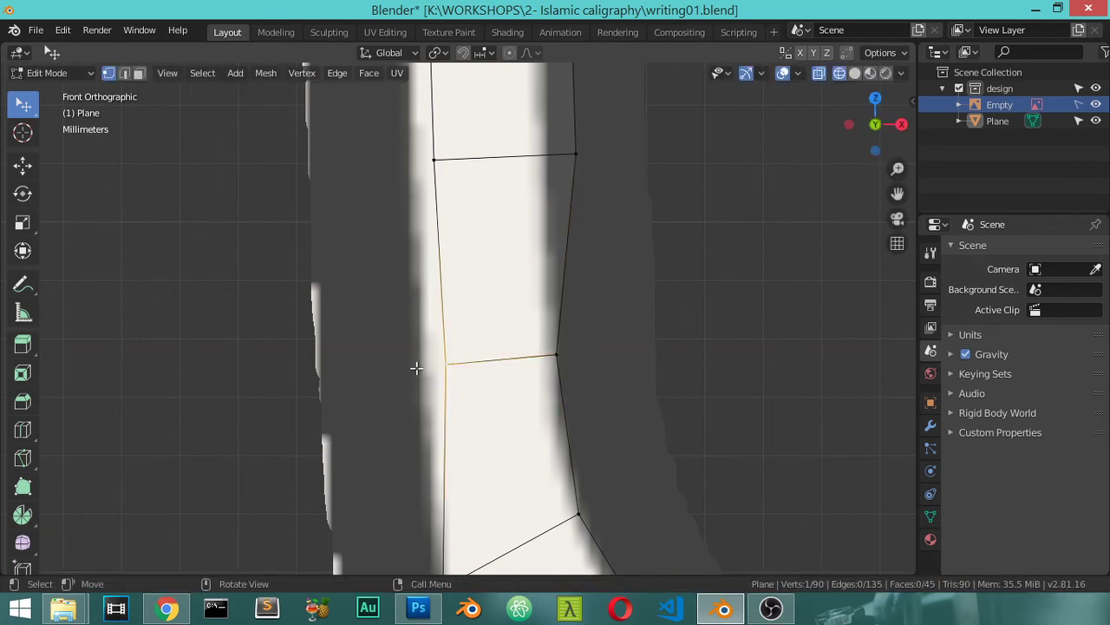
key("g")
key("x")
left_click(573, 347)
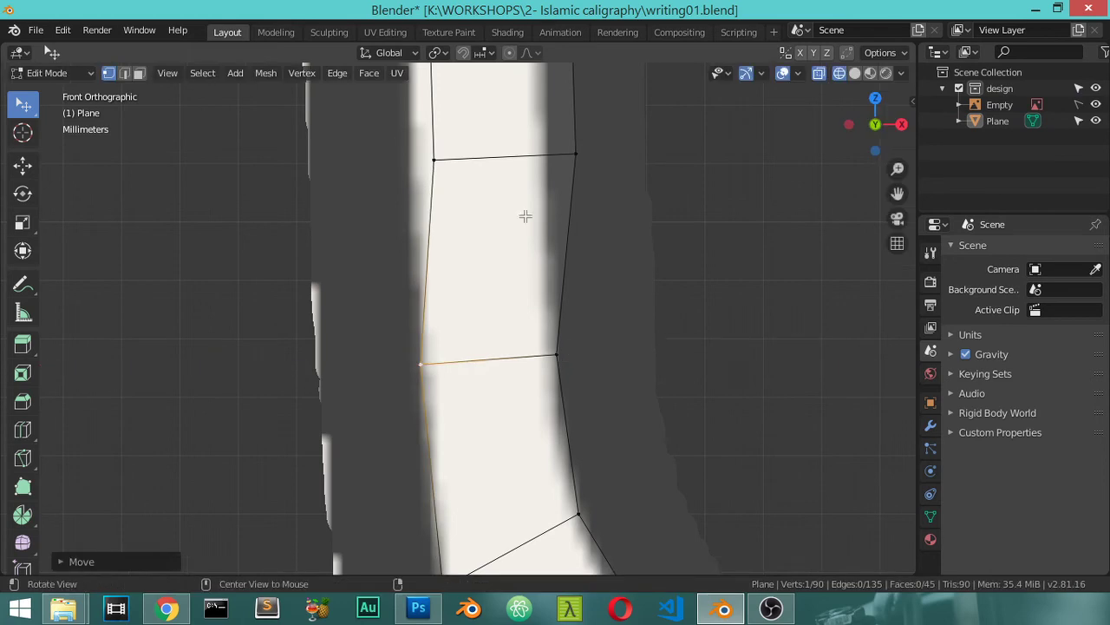
- Frame the selected edge and refine its two vertices horizontally along the stroke
scroll(520, 235, "up", 3, "shift")
key("KP_5")
key("KP_Decimal")
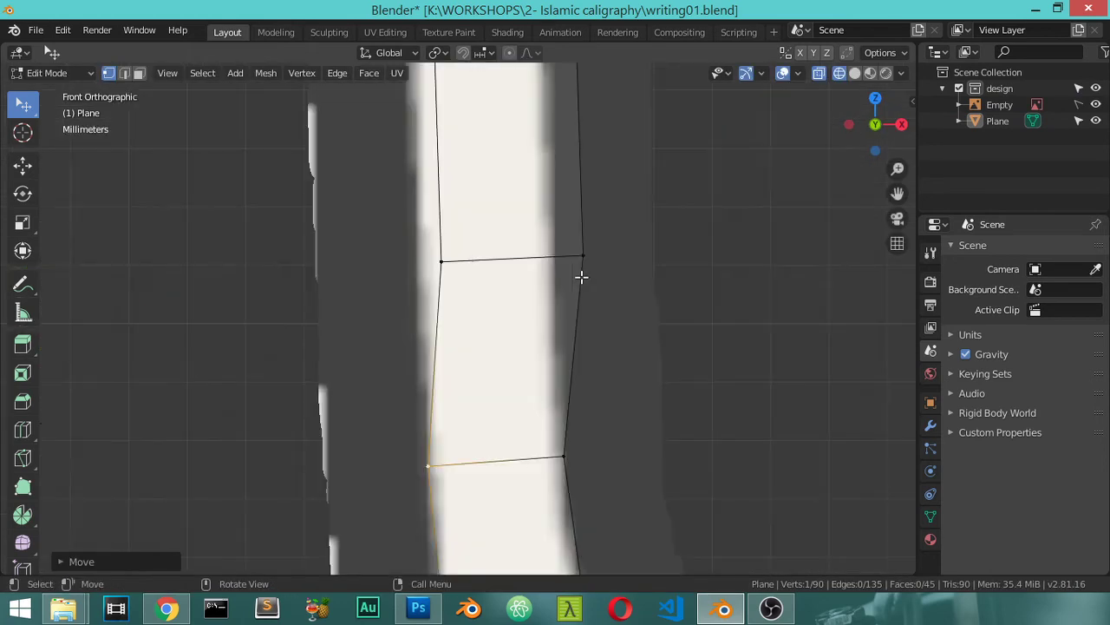
key("g")
key("x")
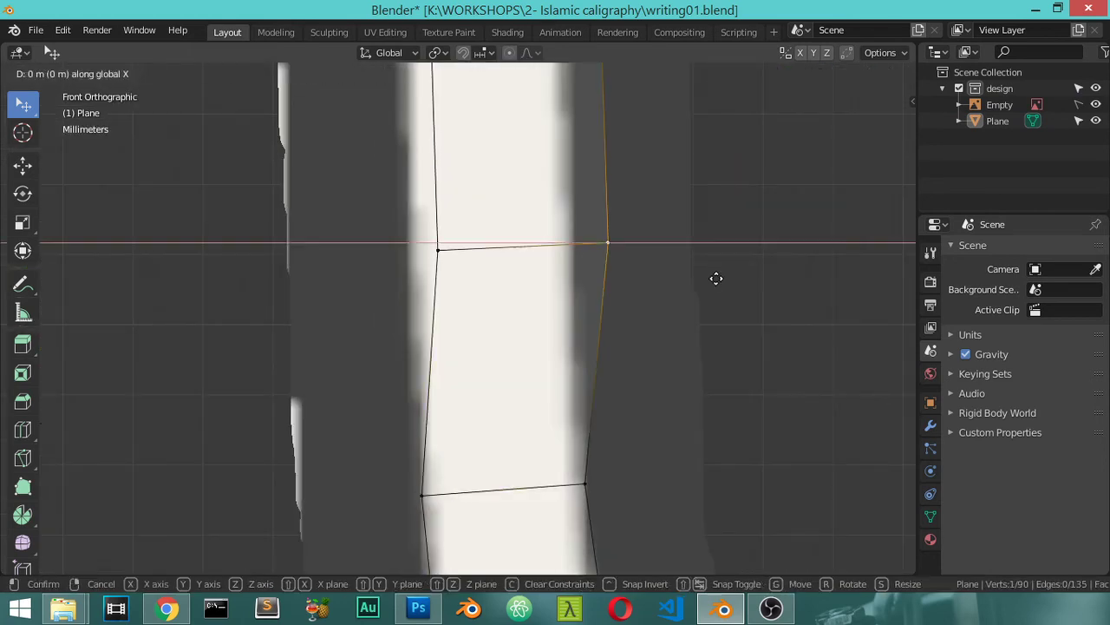
left_click(683, 313)
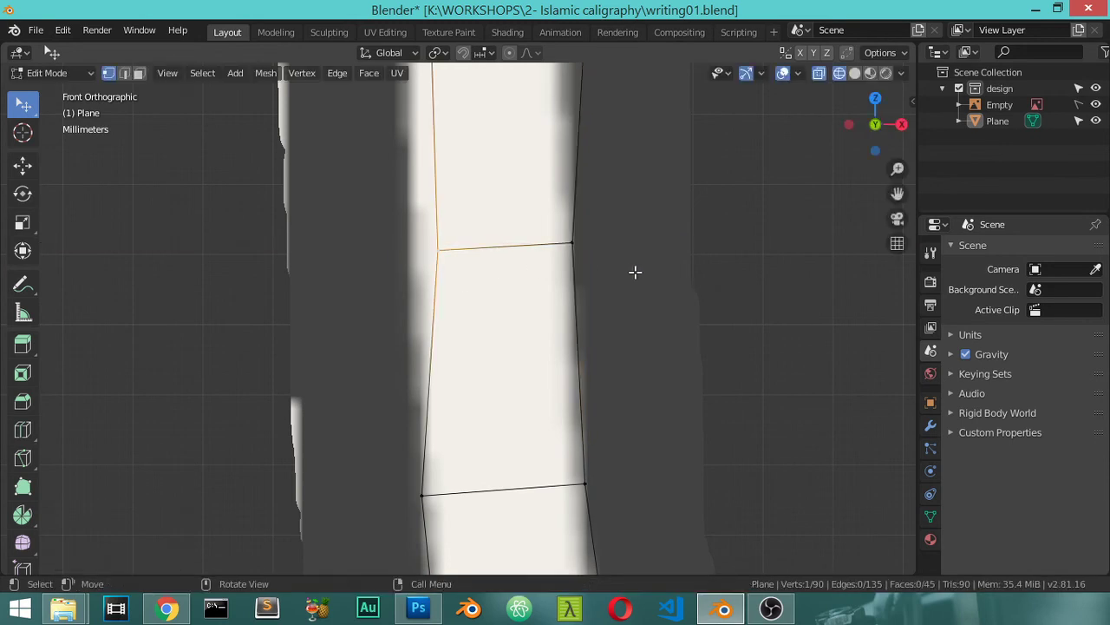
key("g")
key("x")
left_click(609, 315)
- Slide the next edge's right and left vertices horizontally to the stroke edges
mouse_move(519, 85)
middle_mouse_down("shift")
mouse_move(564, 310)
mouse_move(596, 290)
middle_mouse_up("shift")
left_click(649, 286)
key("g")
key("x")
left_click(702, 382)
left_click(519, 294)
key("g")
key("x")
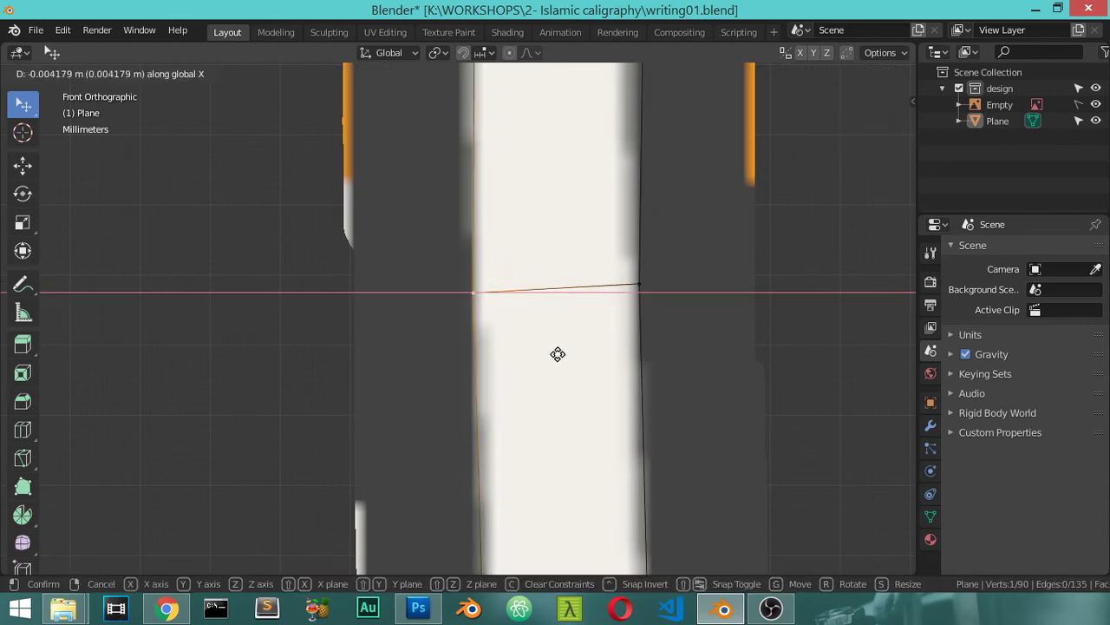
left_click(558, 354)
- Shift the following edge's right vertex, then the whole edge, horizontally into place
scroll(564, 292, "down", 3)
scroll(590, 351, "up", 3)
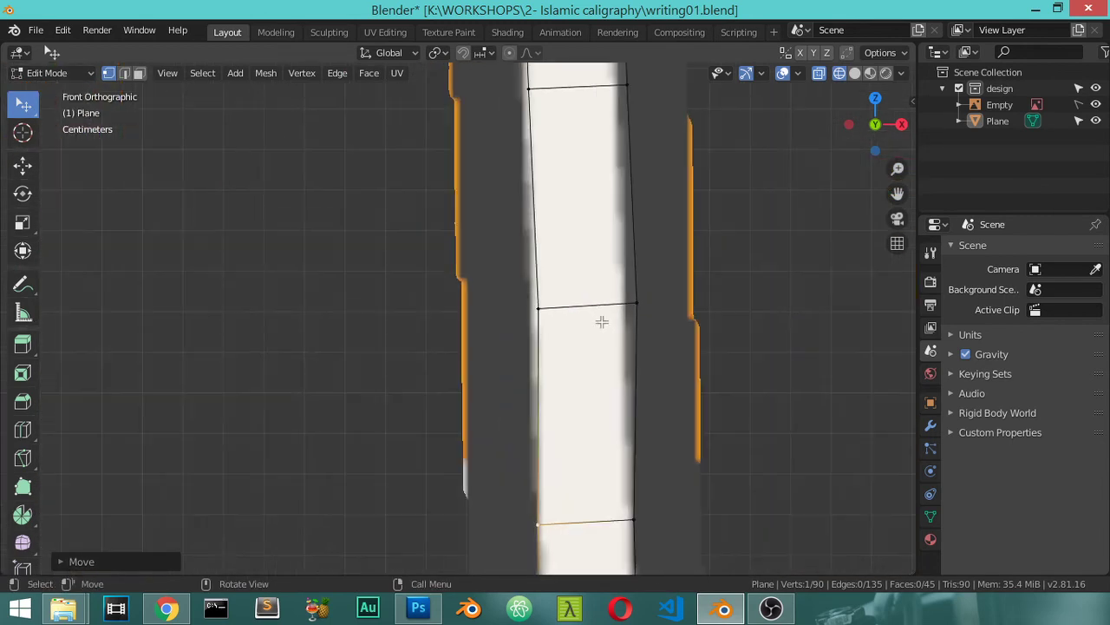
left_click(621, 309)
key("g")
key("x")
left_click(661, 357)
scroll(642, 357, "down", 1)
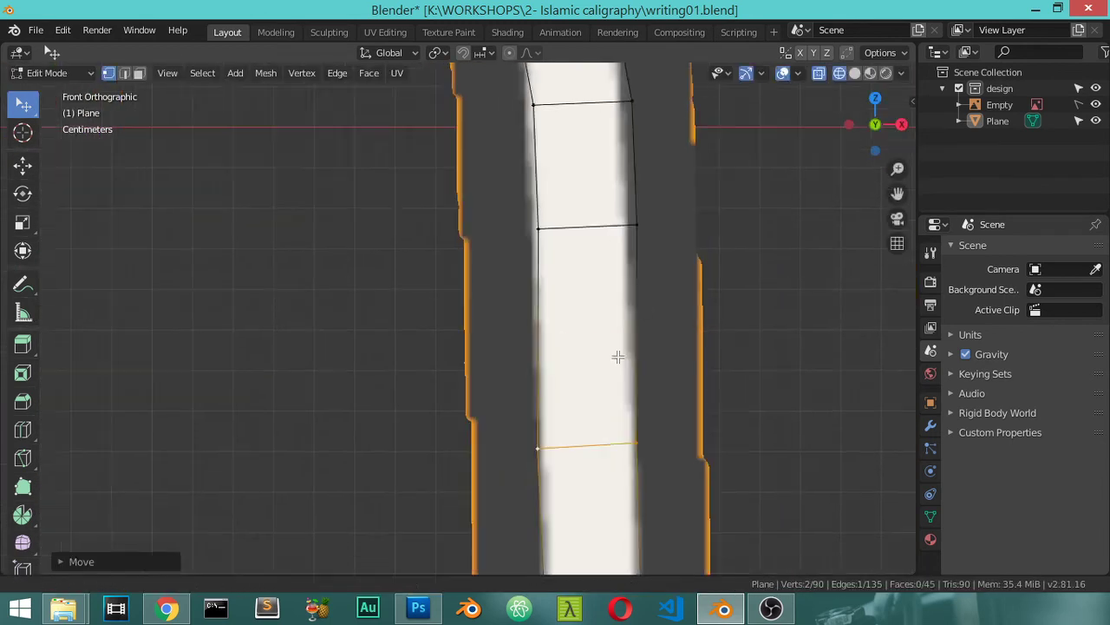
scroll(626, 284, "up", 1)
key("g")
key("x")
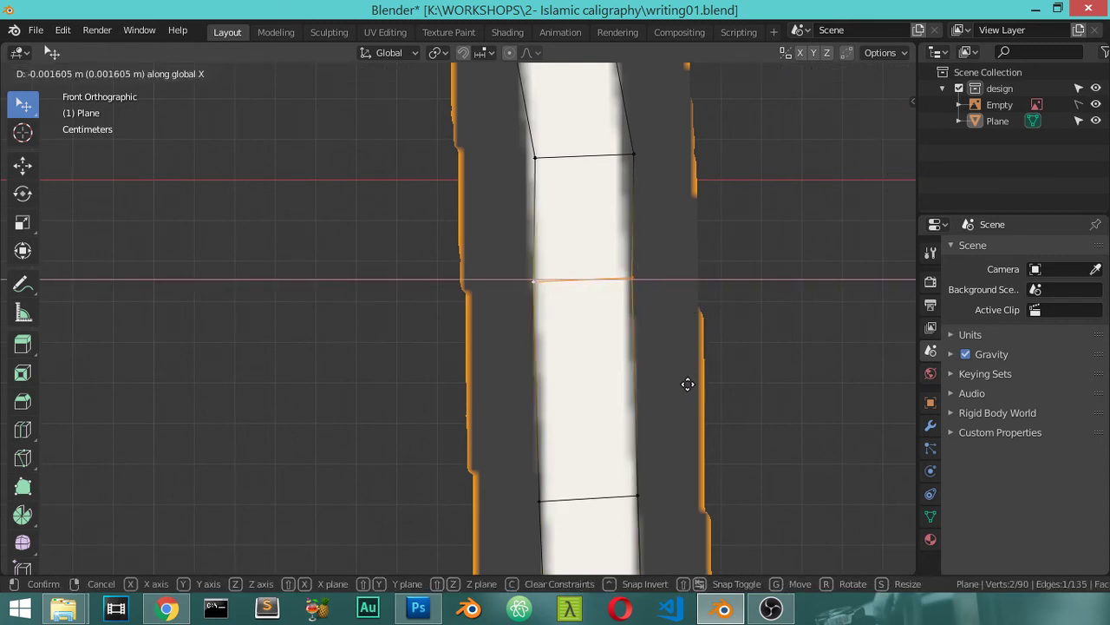
left_click(687, 383)
- Slide the upper edge horizontally to align with the upright stroke
middle_click_drag(687, 384, 701, 515, "shift")
left_click(570, 288)
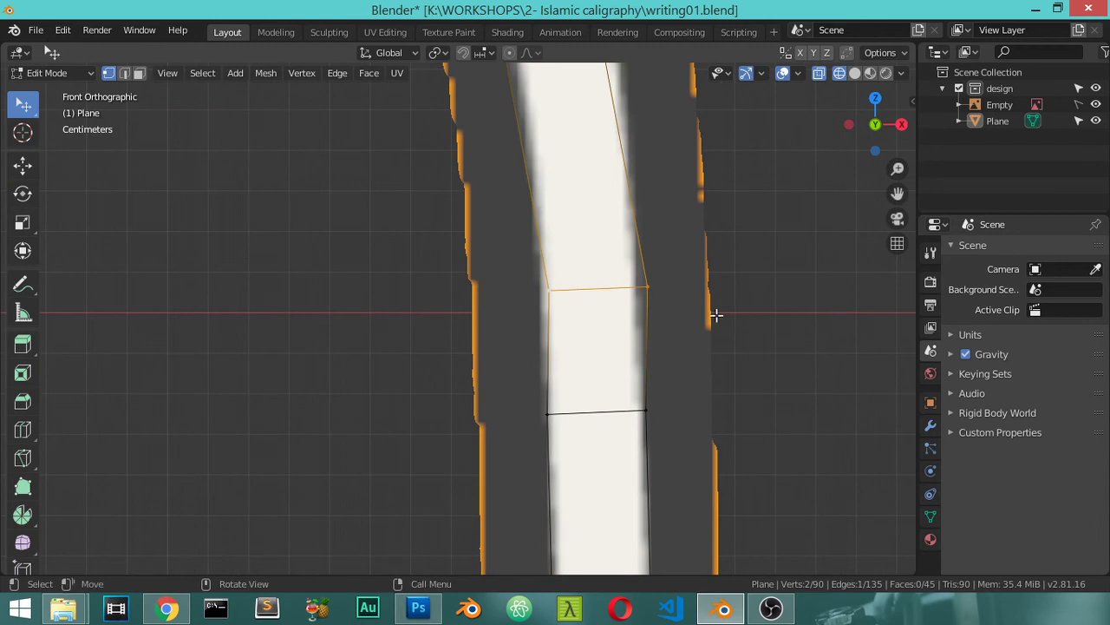
key("g")
key("x")
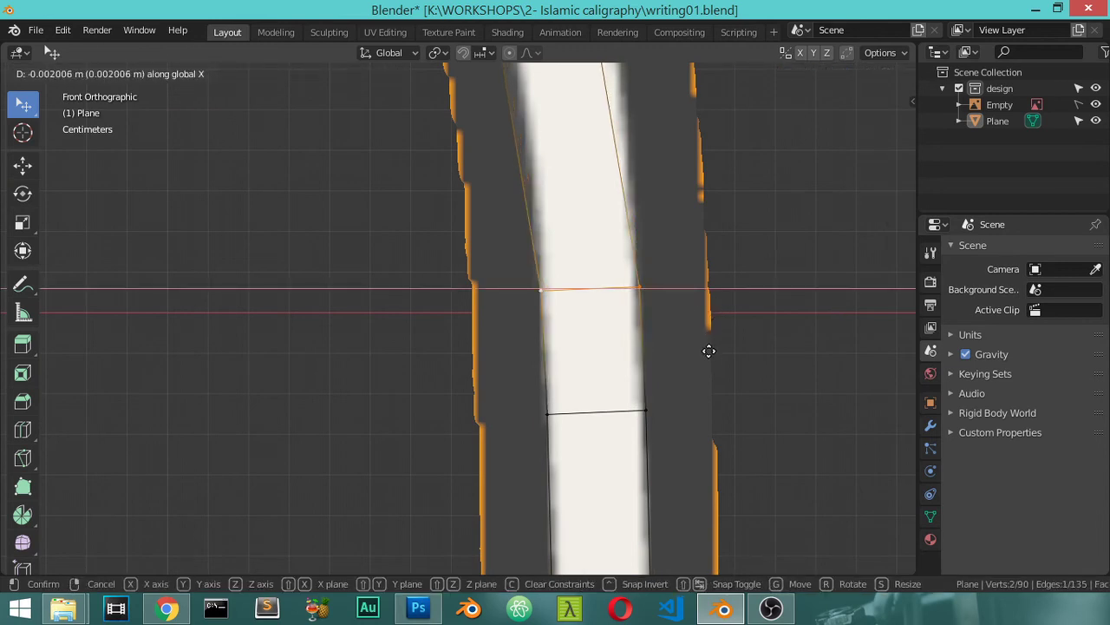
left_click(709, 351)
- Add a centred loop cut across the stroke strip and move it up
scroll(650, 292, "up", 3, "shift")
scroll(655, 304, "up", 4, "shift")
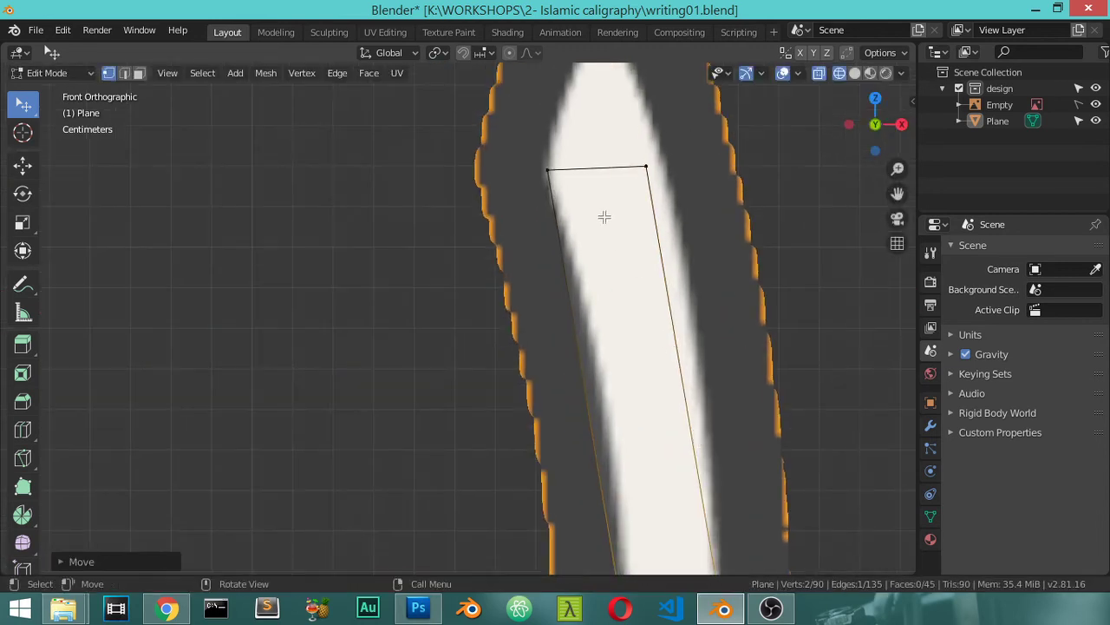
key("ctrl+r")
left_click(674, 342)
right_click(675, 342)
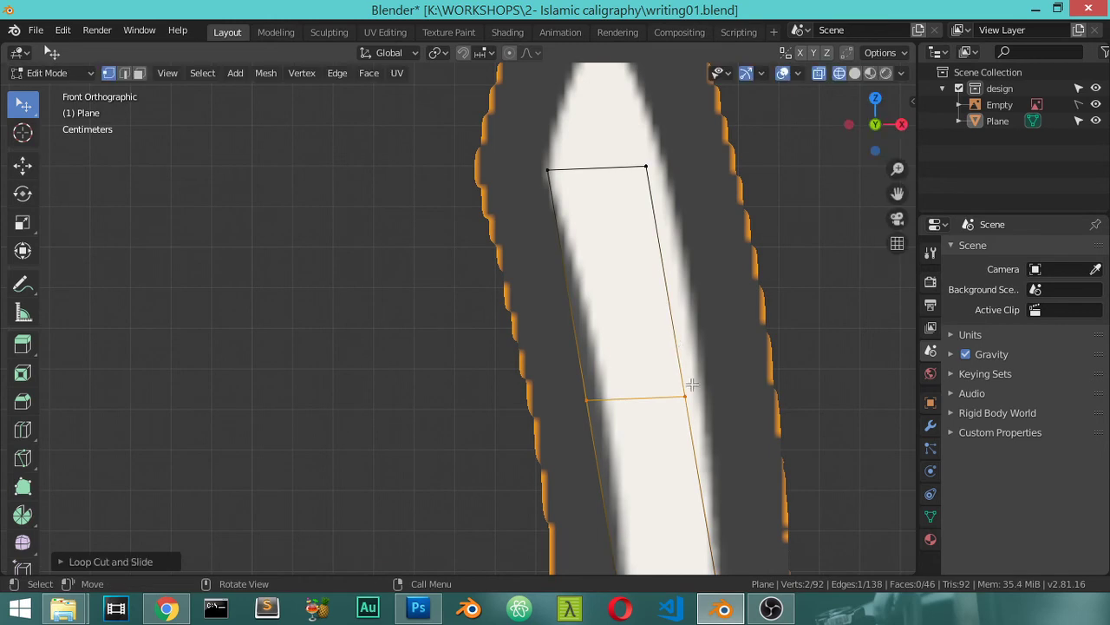
key("g")
left_click(707, 350)
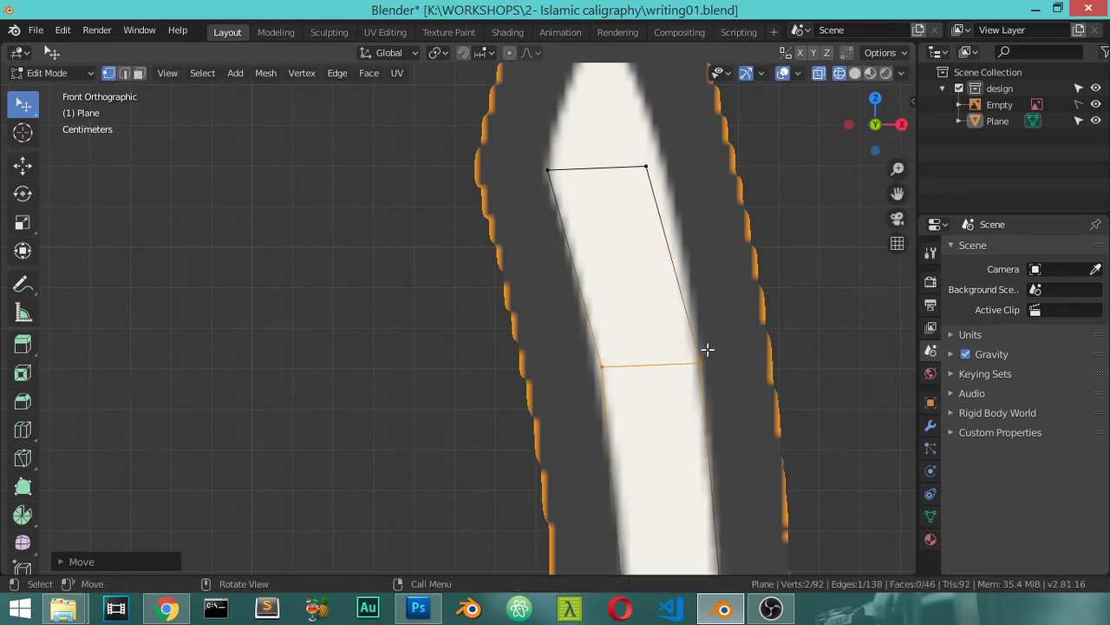
- Pull the strip's top-right corner vertex up to the stroke's pointed tip
left_click(657, 150)
middle_click_drag(683, 174, 713, 328, "shift")
key("g")
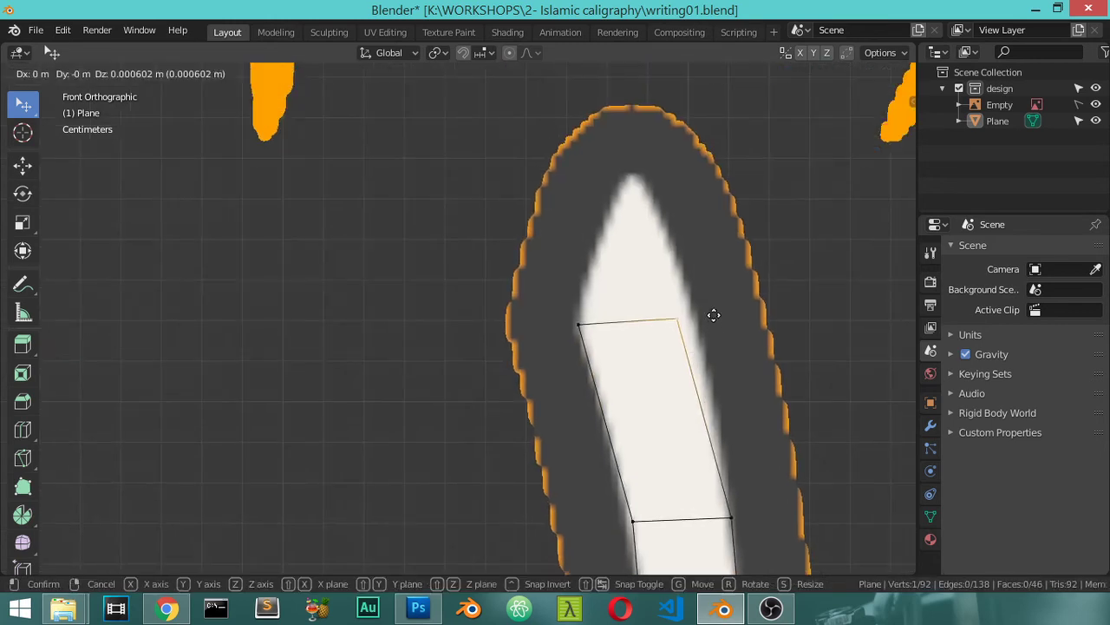
left_click(664, 196)
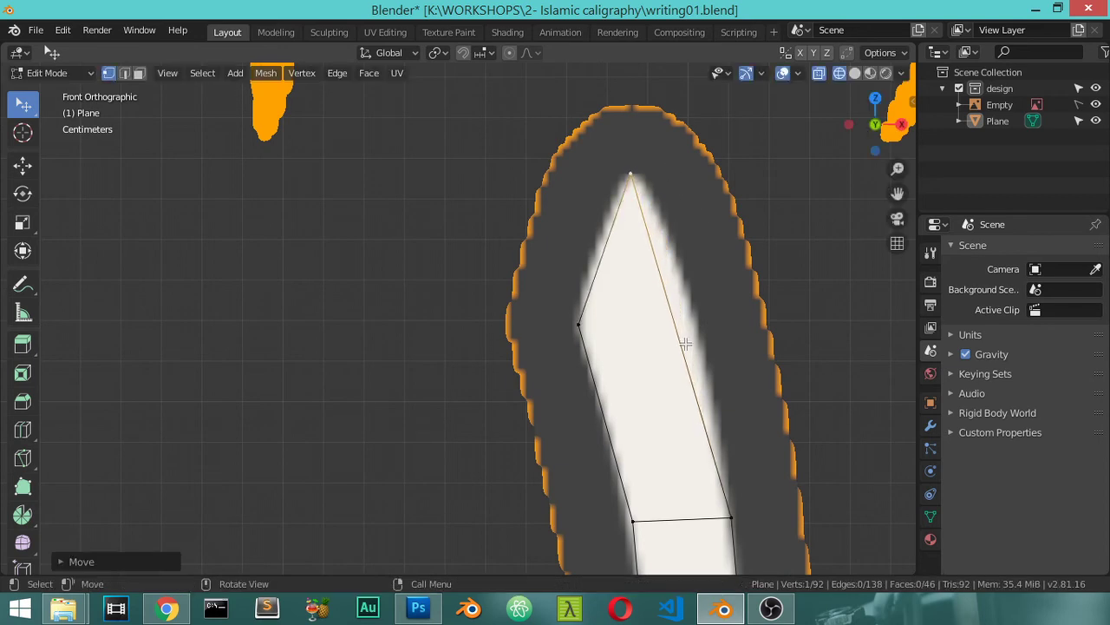
scroll(686, 347, "down", 4)
left_click(613, 411)
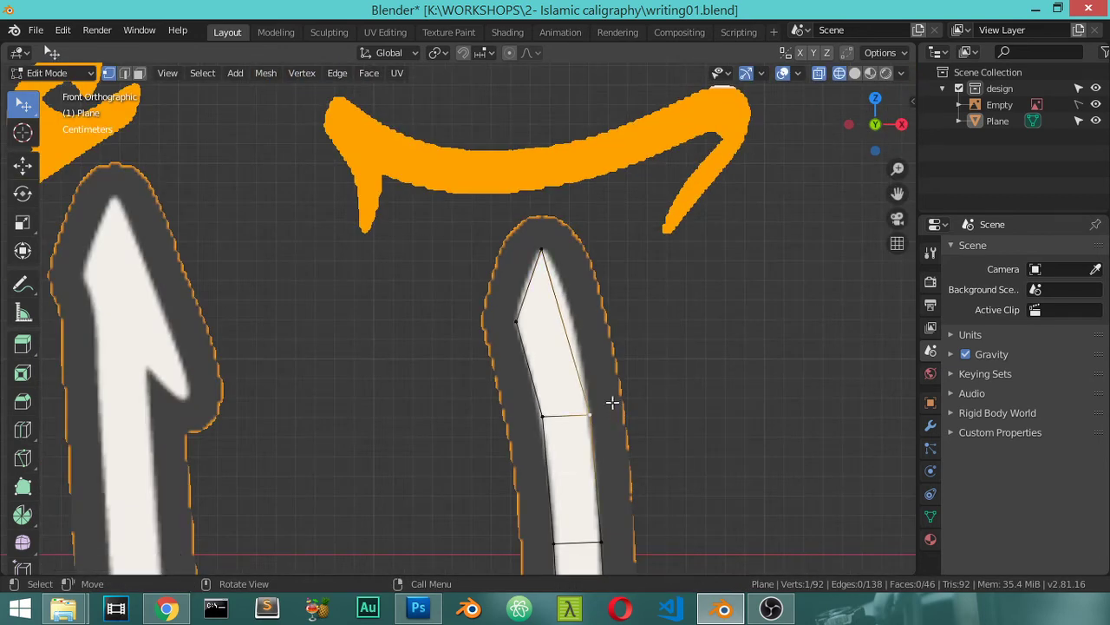
- Fit the previous stroke's last vertex, then review the whole word outside Edit Mode
key("g")
left_click(611, 357)
scroll(617, 376, "down", 5)
key("Tab")
scroll(619, 386, "down", 2)
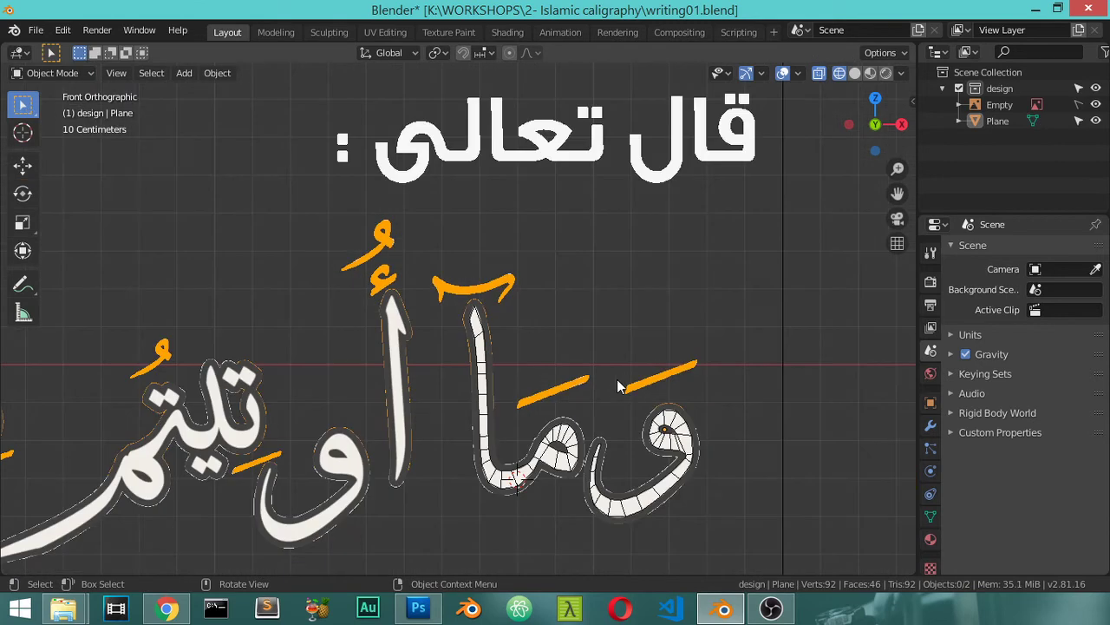
scroll(634, 382, "down", 1)
key("Tab")
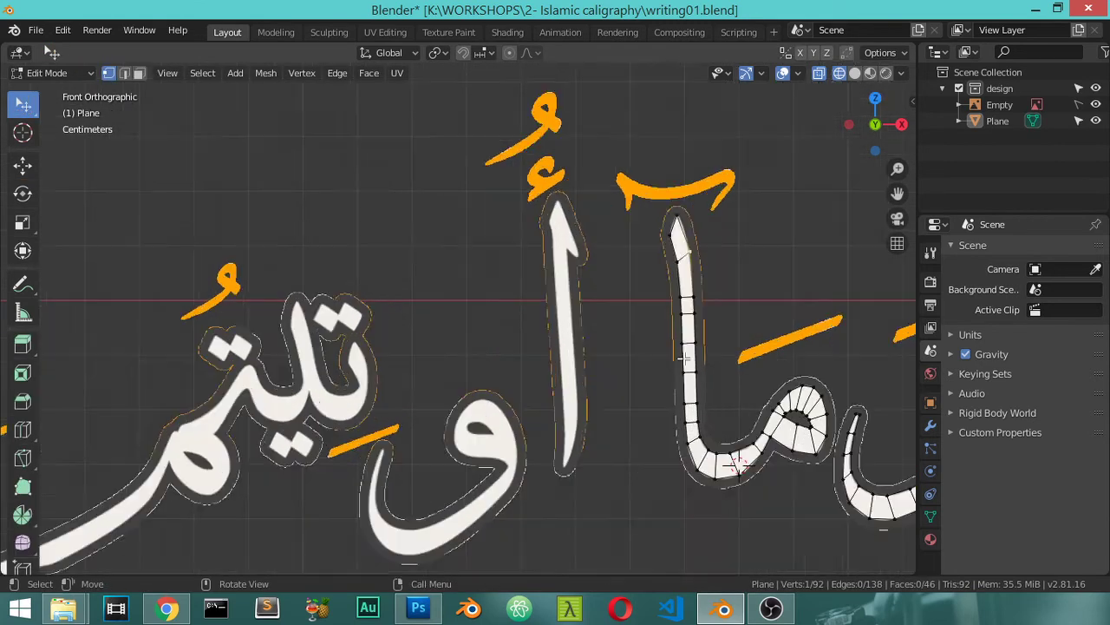
scroll(698, 383, "up", 4)
scroll(698, 383, "down", 2)
scroll(703, 309, "up", 4)
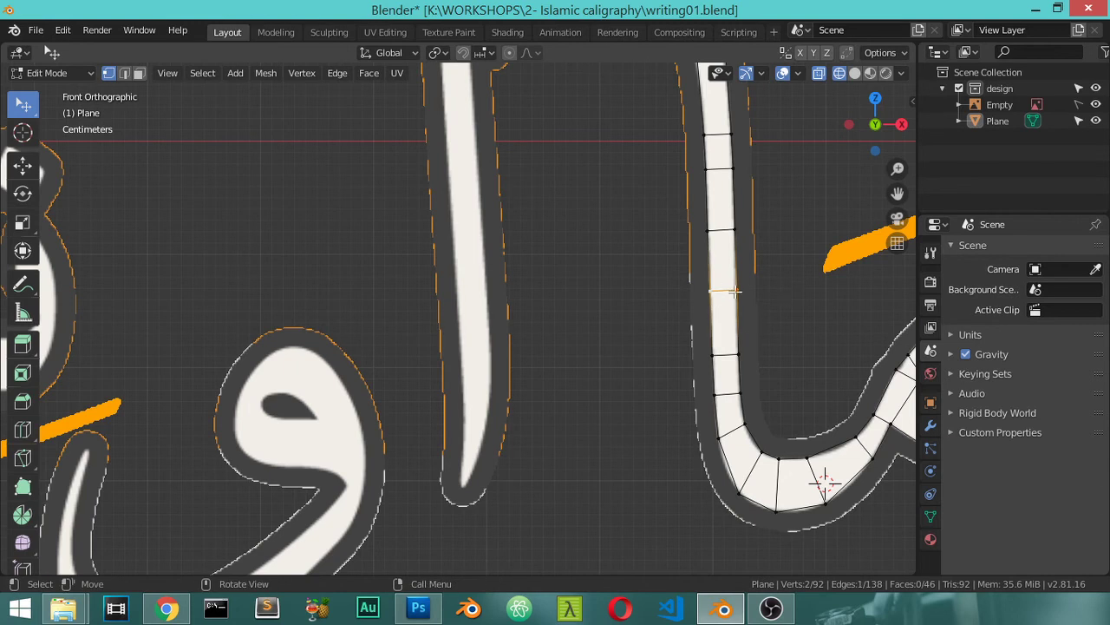
- Duplicate an edge onto the alif and extrude it upward into a first face
key("shift+d")
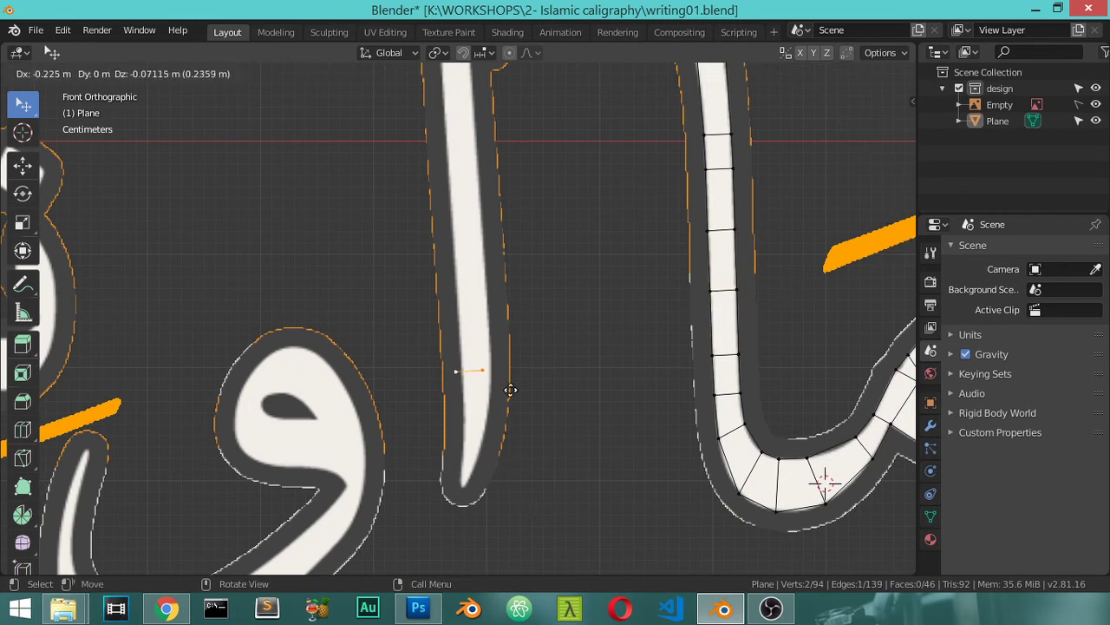
left_click(512, 332)
scroll(511, 338, "down", 3)
scroll(511, 341, "down", 2)
scroll(511, 342, "up", 2)
scroll(507, 343, "down", 2)
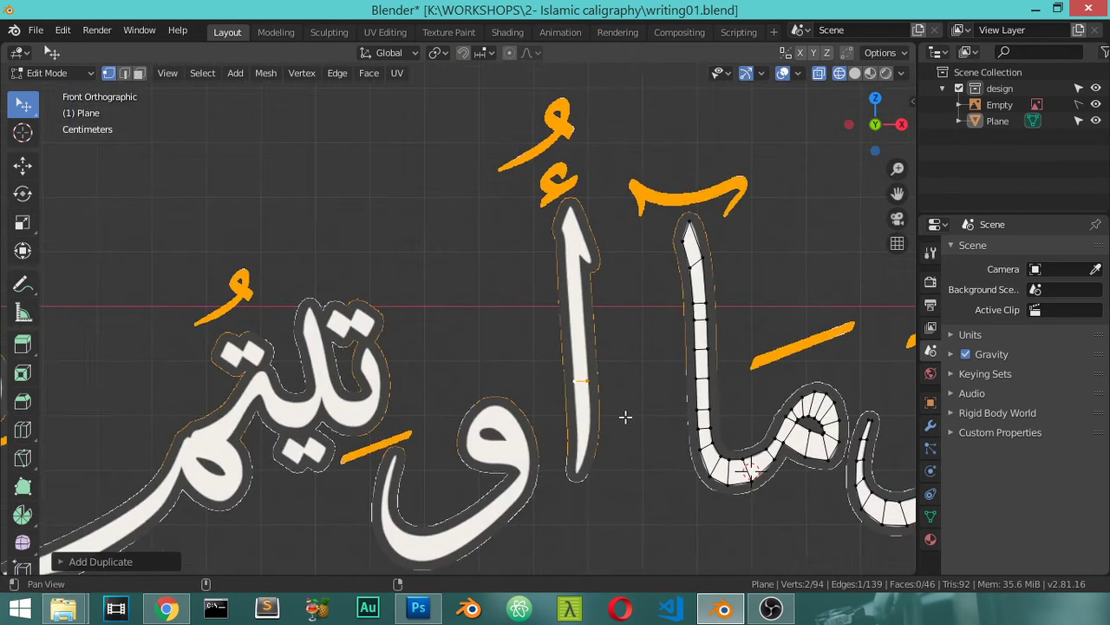
scroll(626, 417, "up", 5)
key("e")
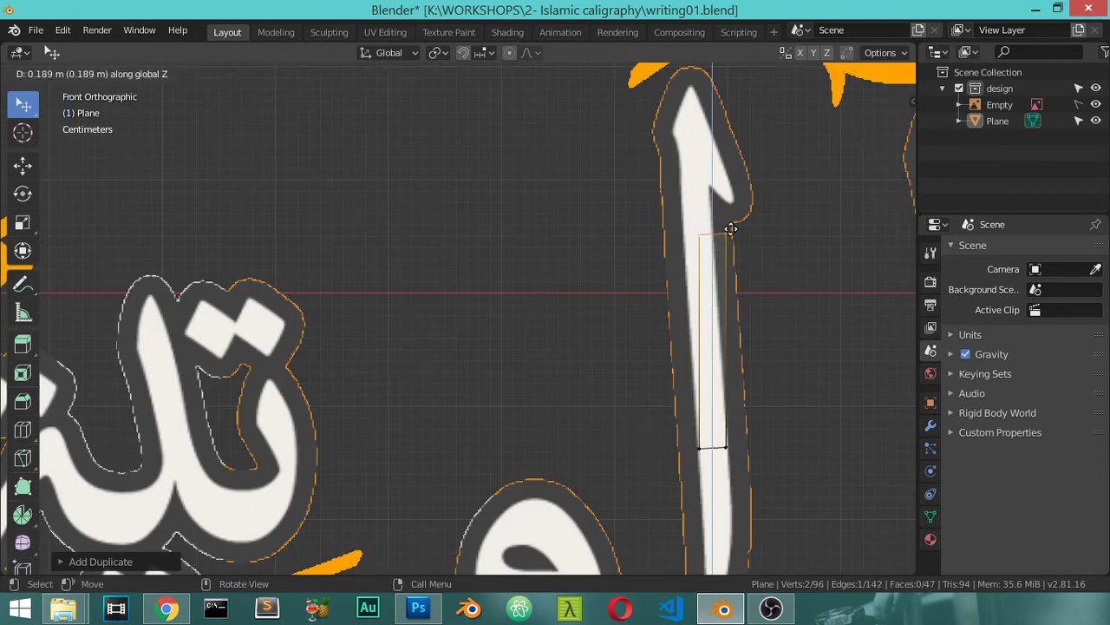
left_click(711, 226)
scroll(698, 308, "up", 3)
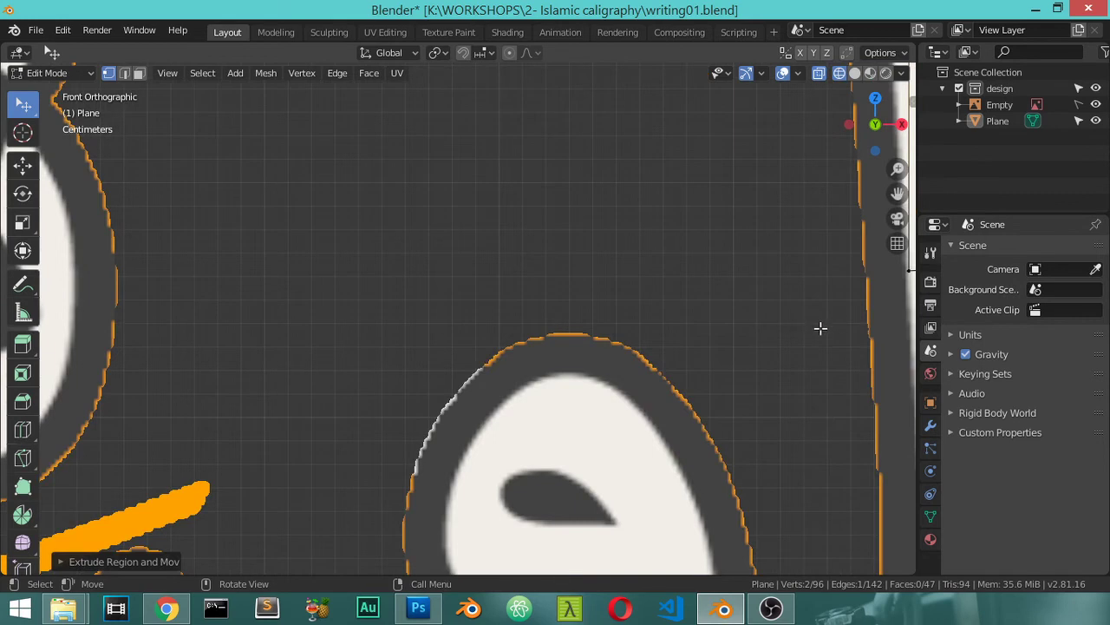
middle_click_drag(820, 328, 439, 267, "shift")
- Slide the face's lower edge vertices horizontally to match the alif's stroke width
left_click(479, 247)
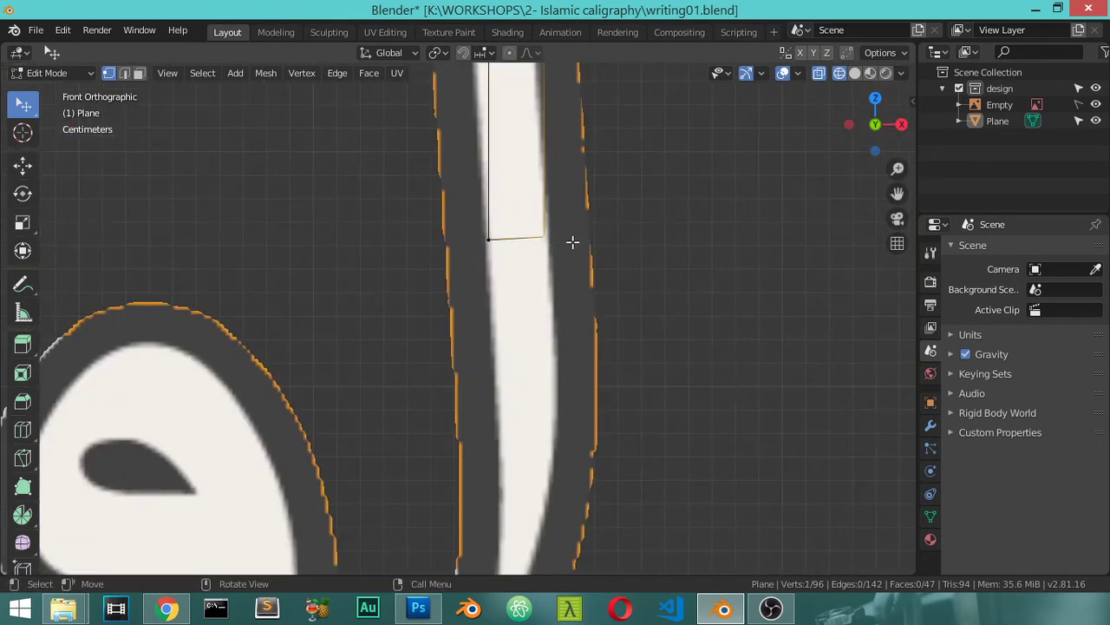
key("g")
key("x")
left_click(637, 291)
left_click(498, 247, "shift")
key("g")
key("x")
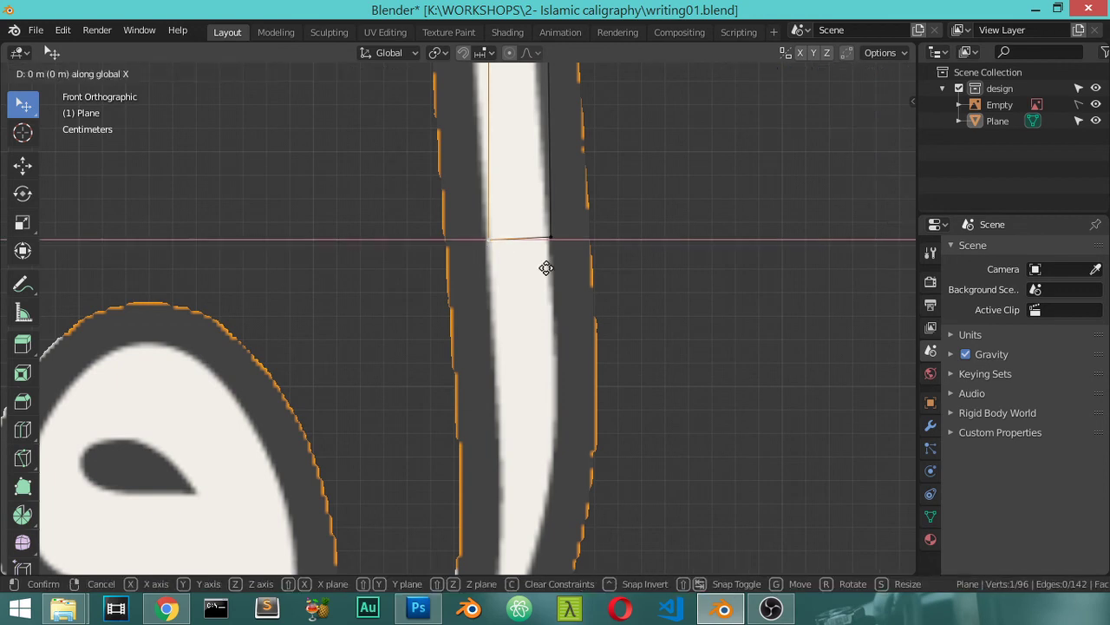
left_click(520, 299)
- Extrude the lower edge straight down the alif and fit both corners to the stroke
key("e")
key("z")
left_click(598, 490)
middle_click_drag(592, 450, 581, 273, "shift")
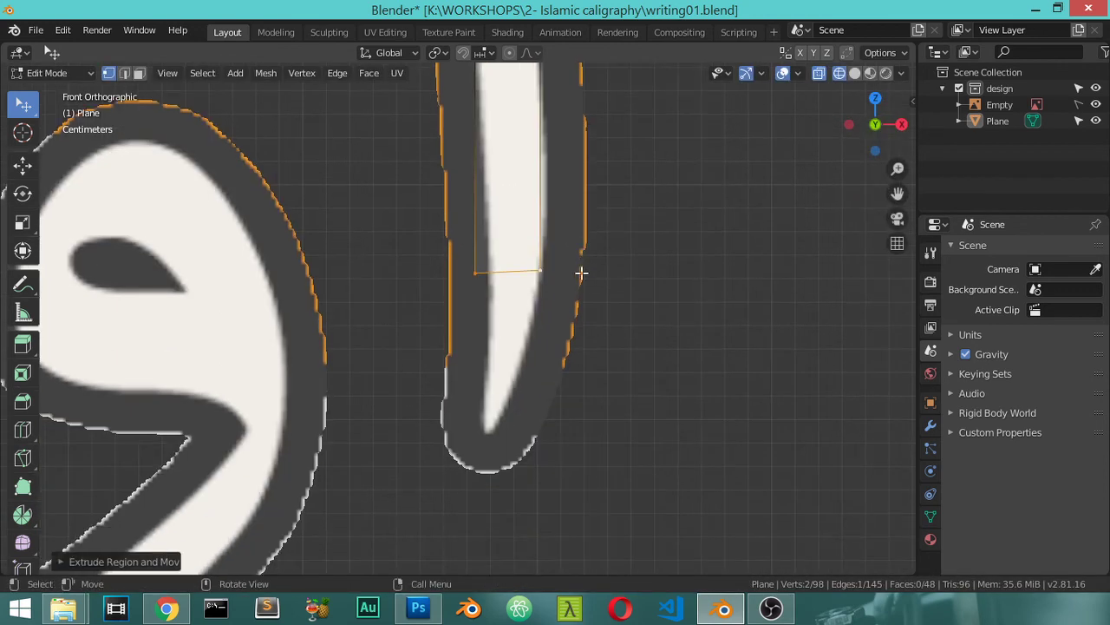
left_click(470, 282)
key("g")
left_click(536, 384)
left_click(544, 302)
key("g")
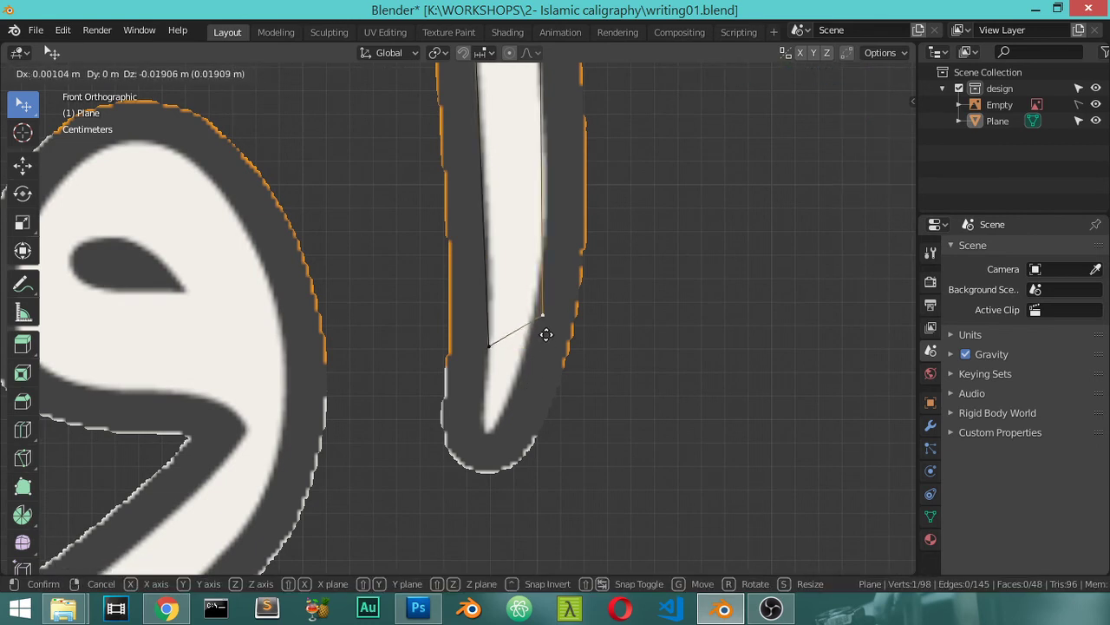
left_click(544, 305)
scroll(591, 269, "up", 2)
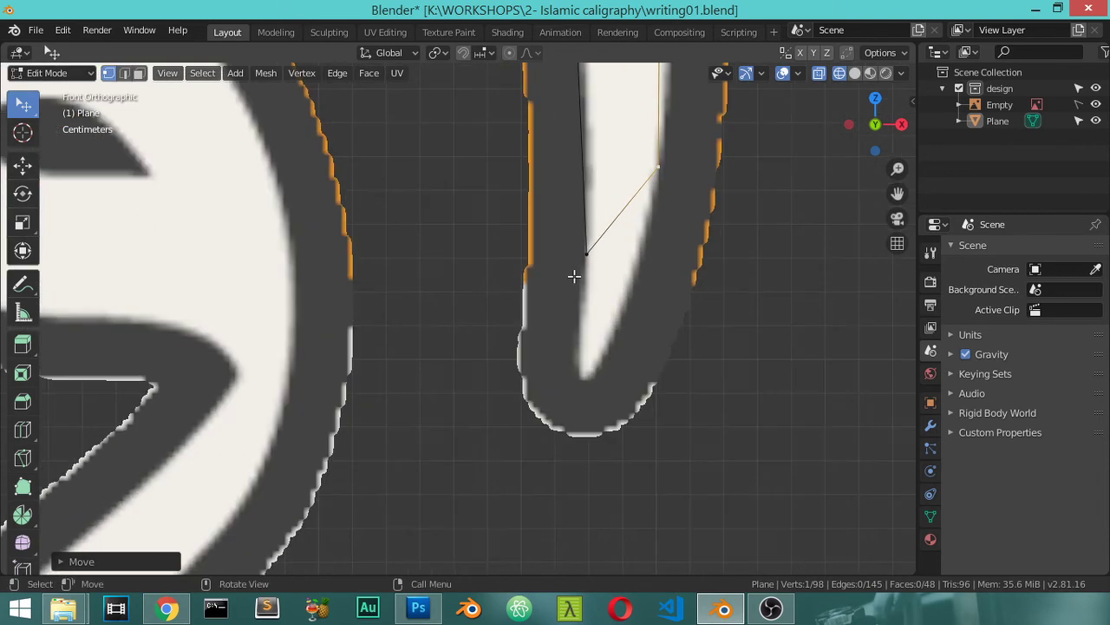
scroll(575, 272, "up", 1)
- Extrude the slanted bottom edge vertically down toward the alif's tip
left_click(575, 272, "shift")
key("e")
key("z")
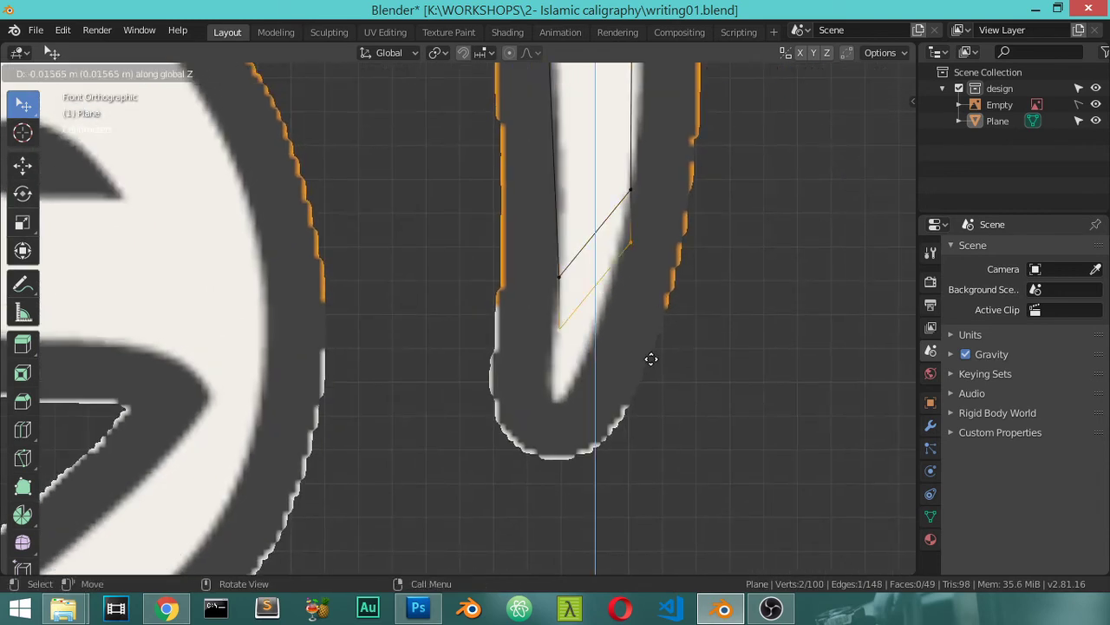
left_click(630, 441)
left_click(630, 438, "shift")
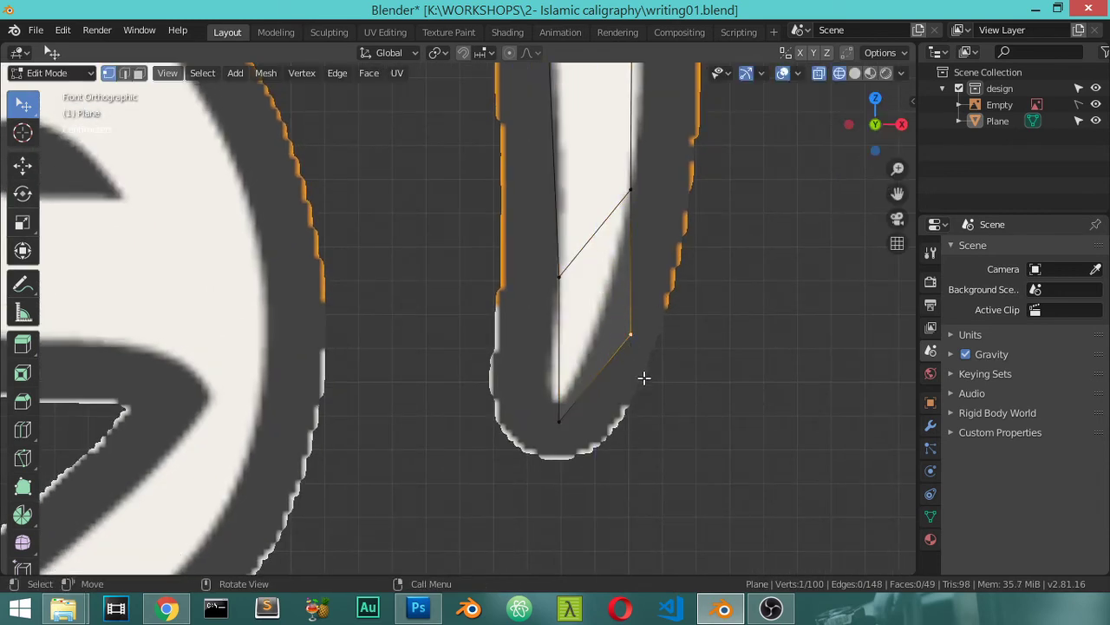
key("g")
left_click(556, 429)
- Refine the new corner vertex so the quad ends at the alif's bottom tip
key("g")
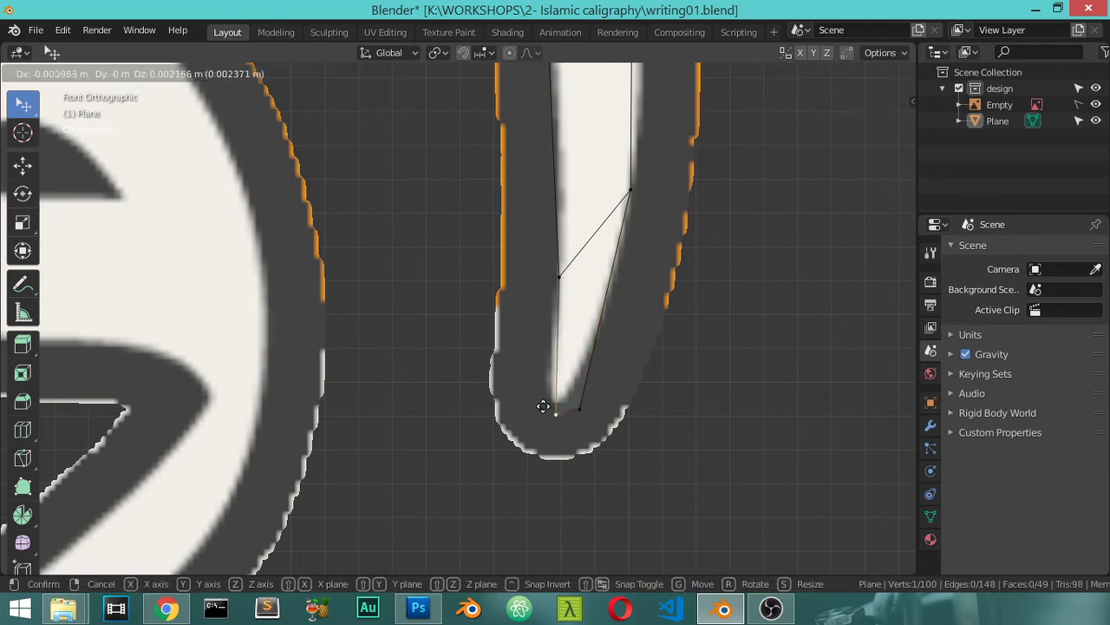
left_click(538, 397)
key("g")
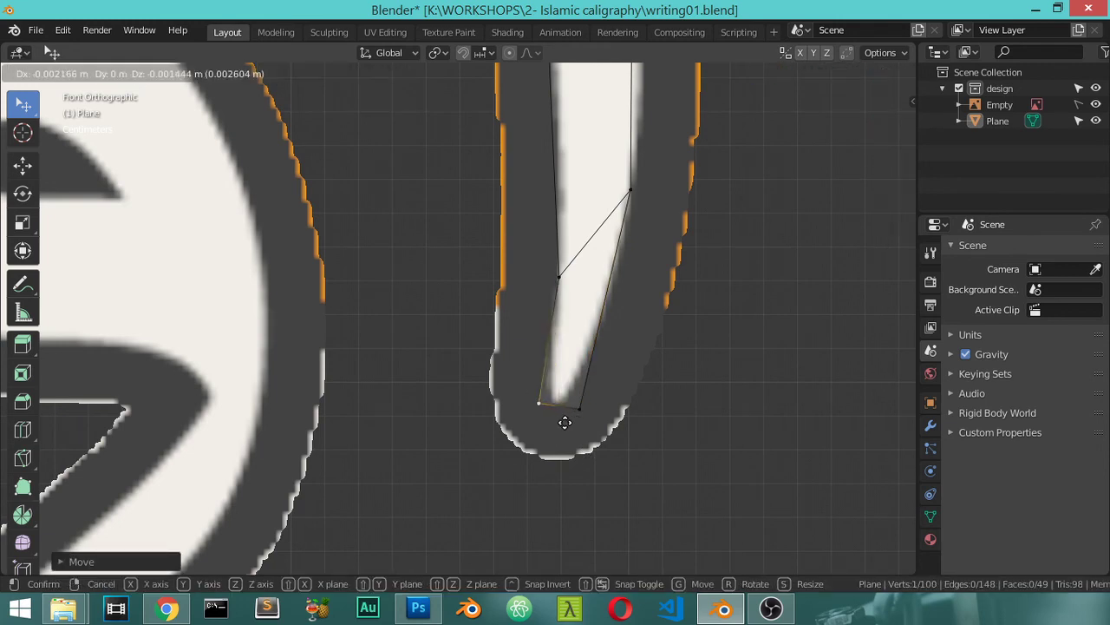
left_click(573, 420)
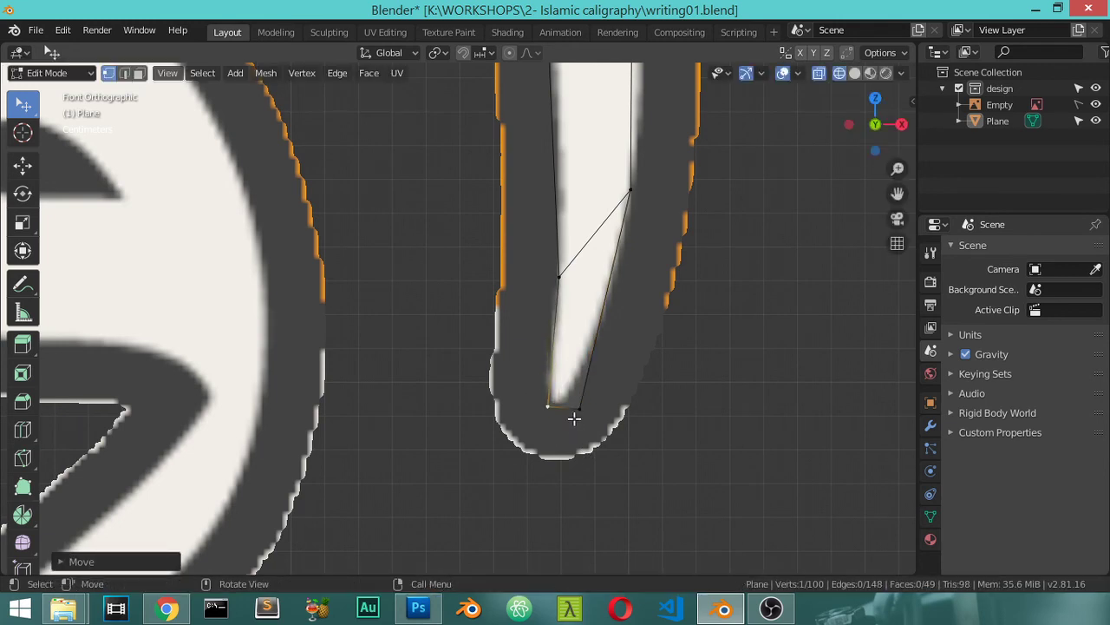
key("g")
left_click(564, 423)
scroll(607, 330, "down", 3)
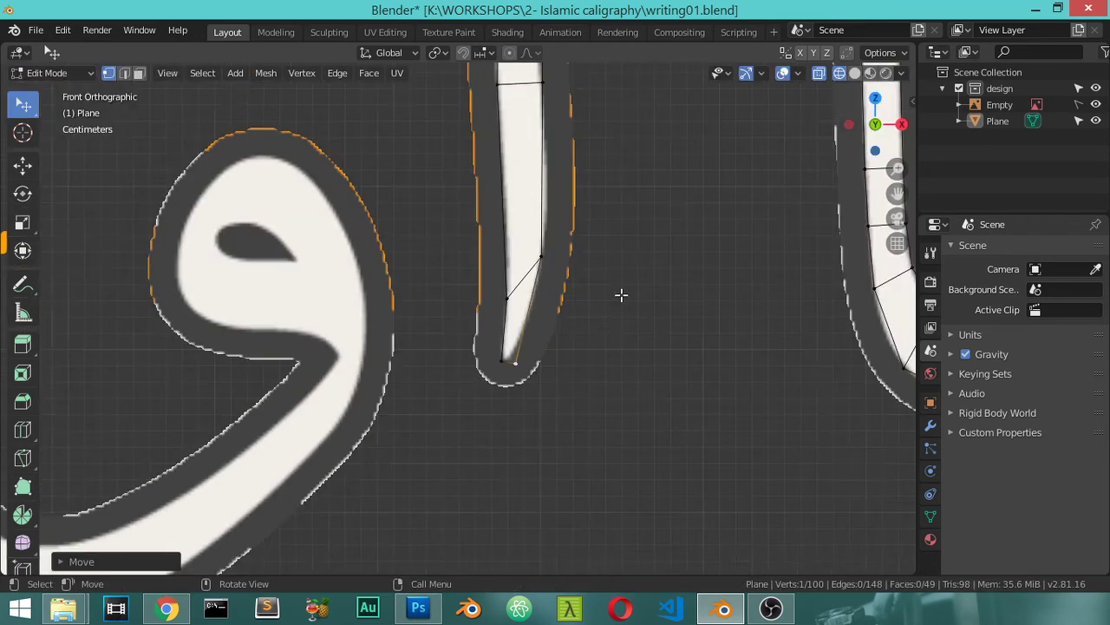
scroll(585, 287, "up", 3)
scroll(584, 364, "up", 2)
scroll(584, 417, "down", 2)
- Move a top vertex up toward the alif's head and extrude the top edge upward
middle_click_drag(568, 275, 580, 278)
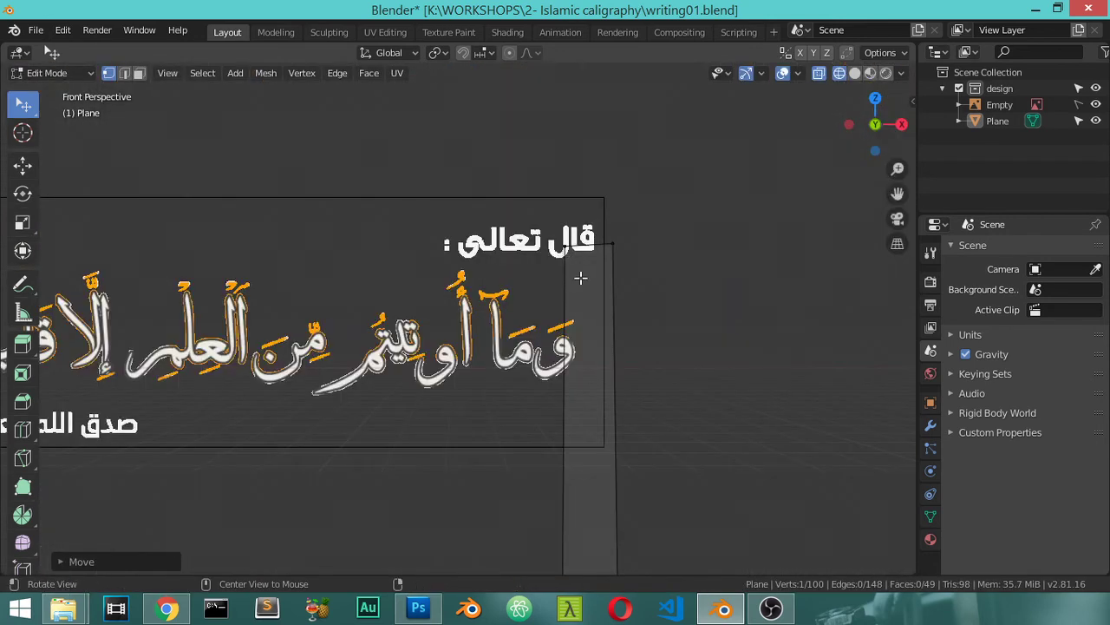
key("KP_5")
scroll(581, 278, "up", 4)
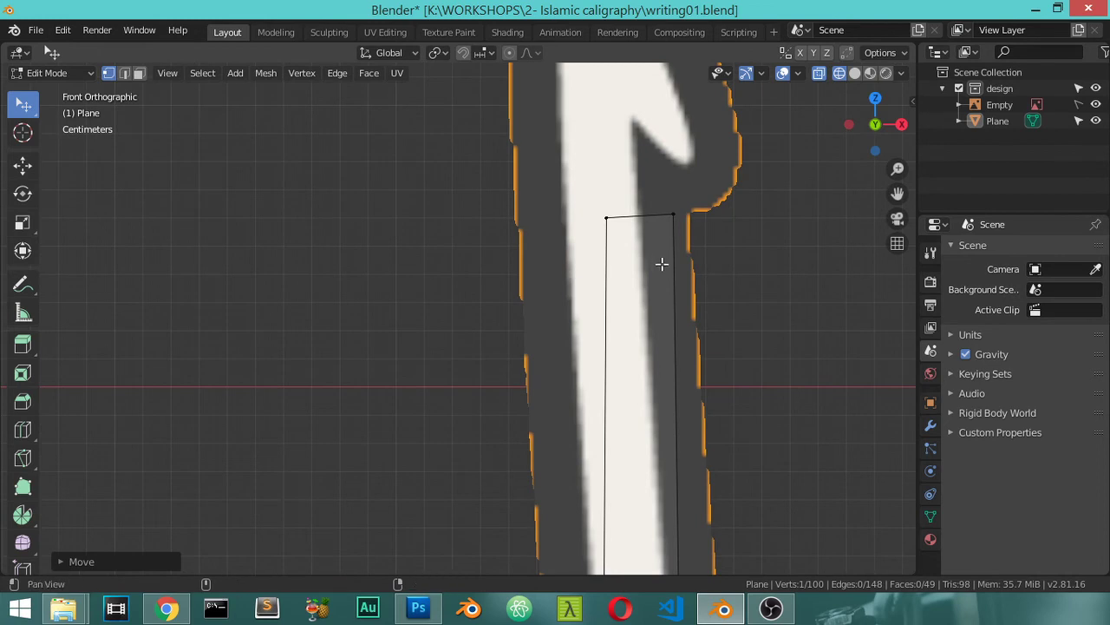
middle_click_drag(662, 264, 540, 385, "shift")
left_click_drag(597, 365, 552, 271)
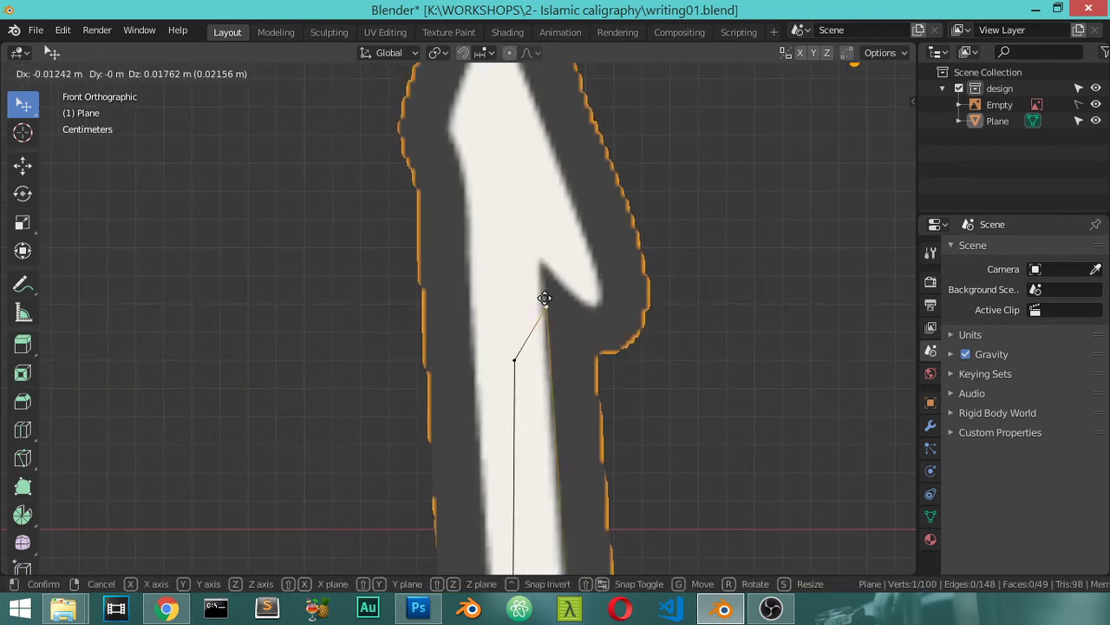
key("g")
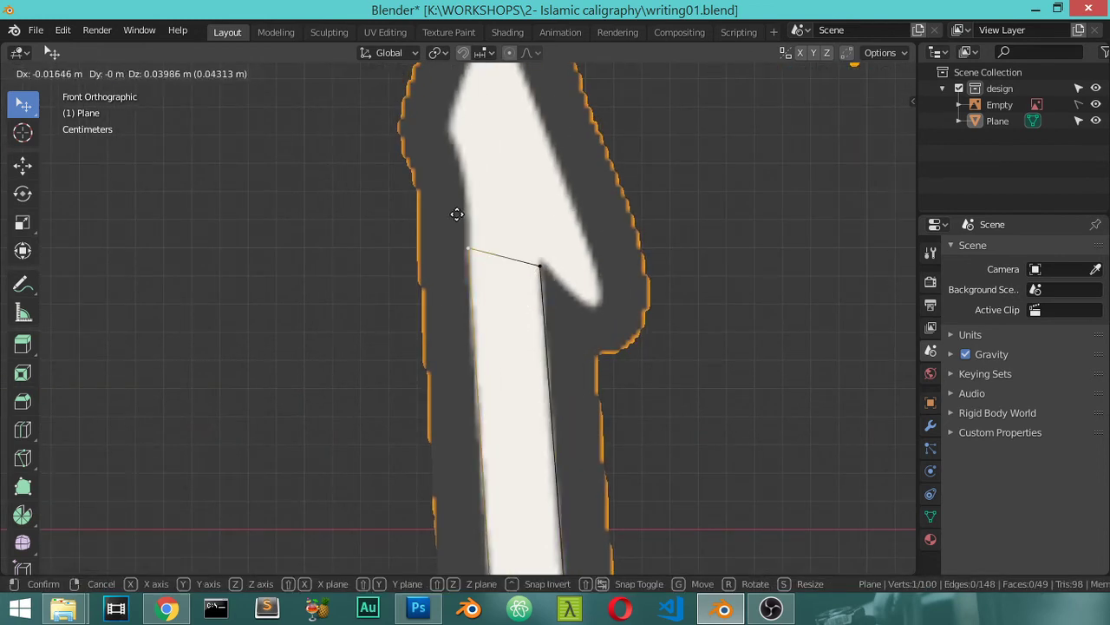
left_click(460, 217)
middle_click_drag(529, 284, 535, 424, "shift")
scroll(534, 424, "up", 2)
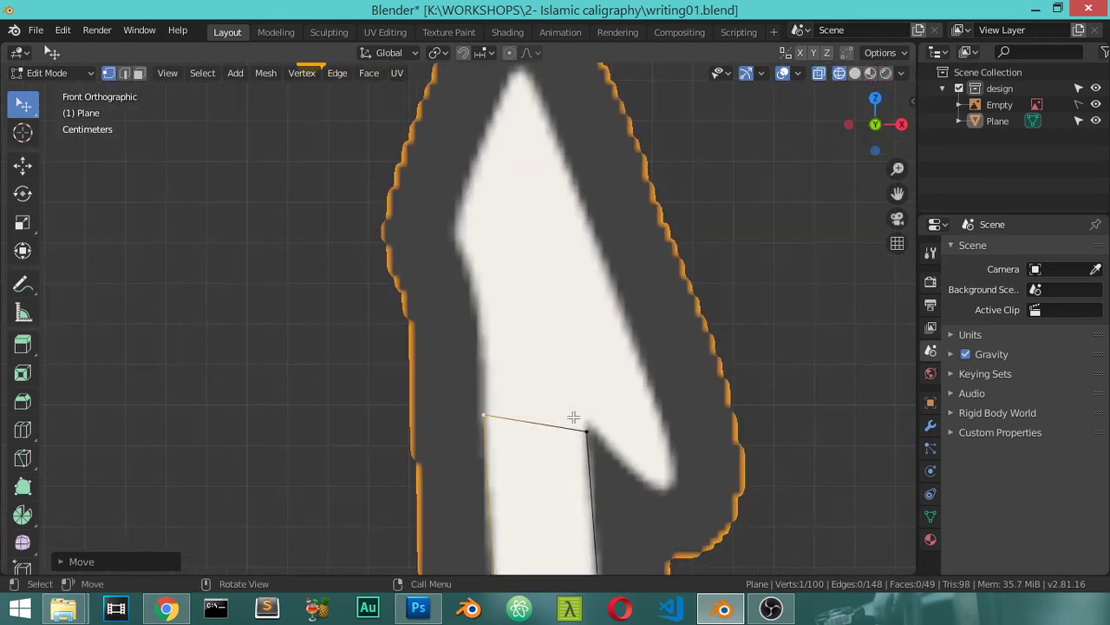
key("e")
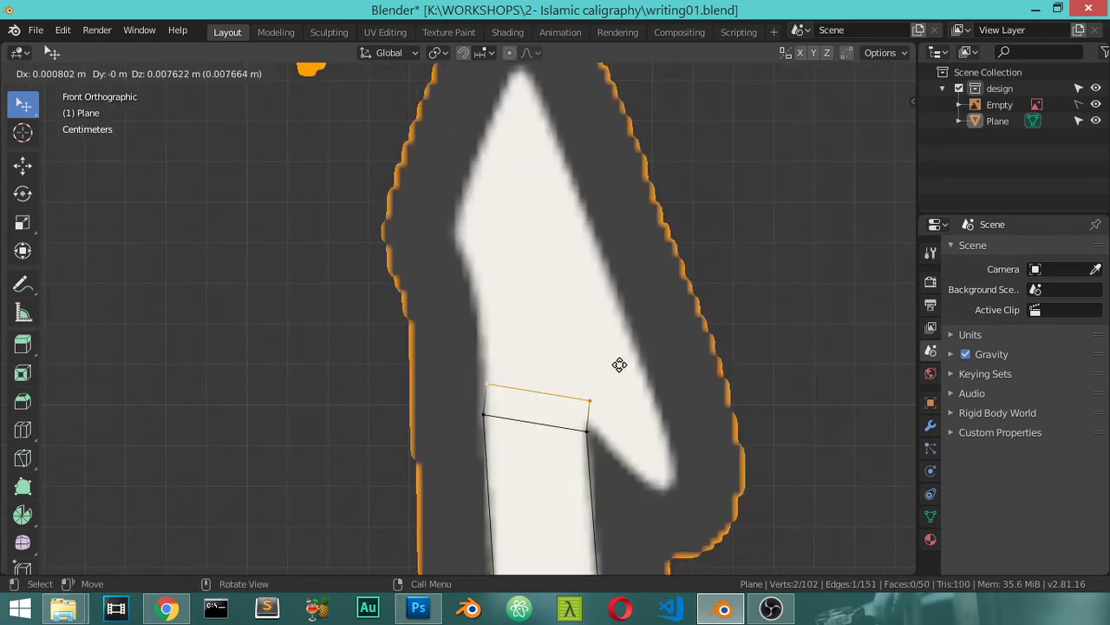
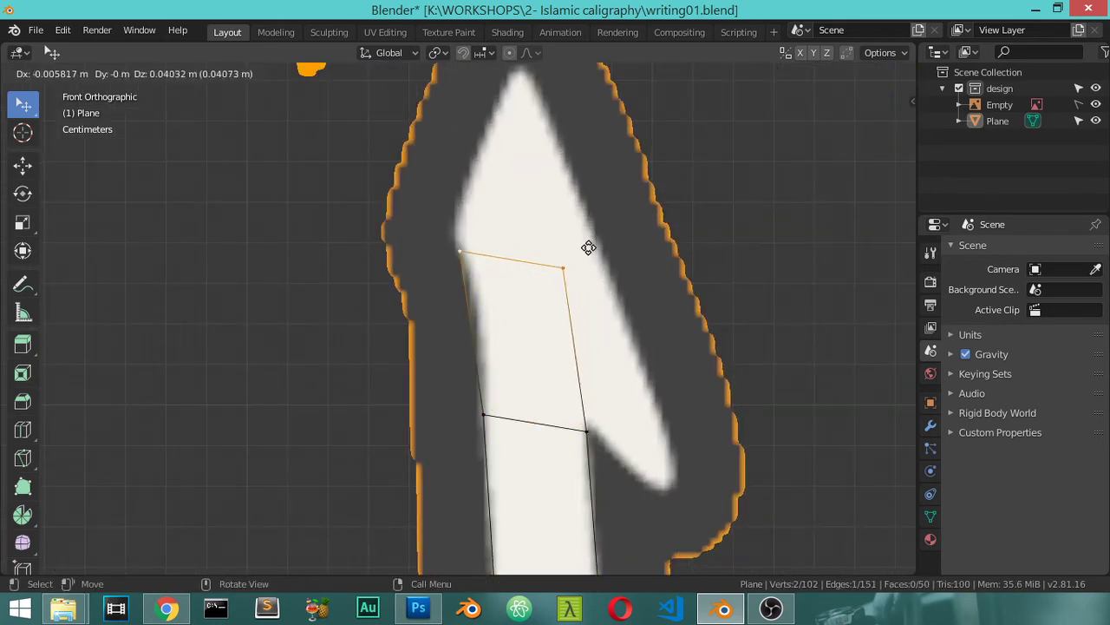
- Confirm the extruded face and pull its top-left vertex up toward the stroke's tip
left_click(646, 286)
left_click(514, 295)
key("g")
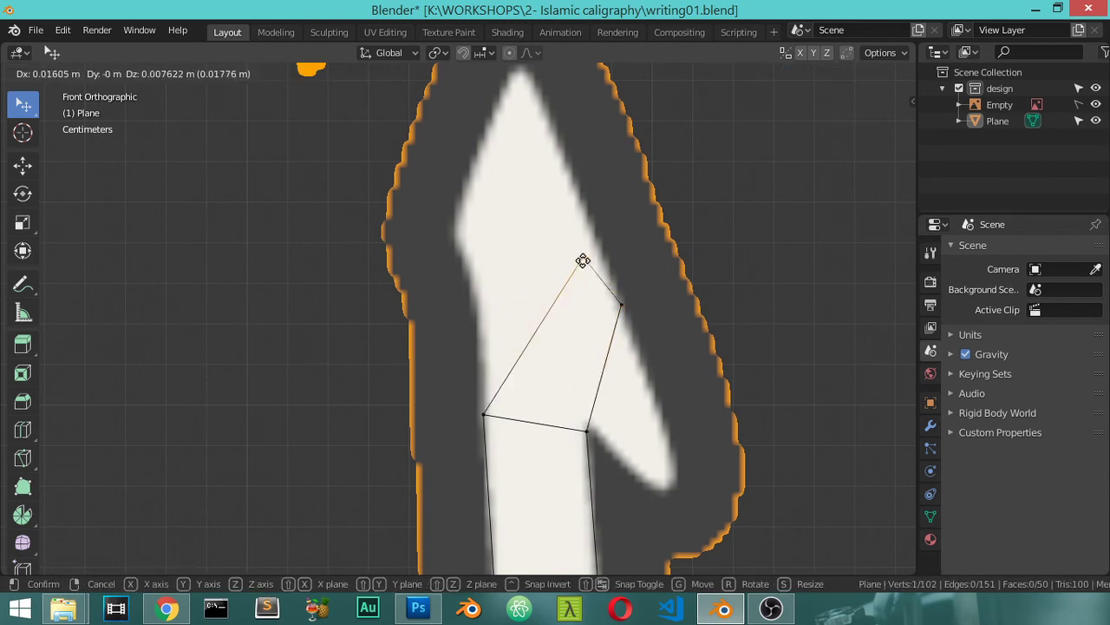
left_click(590, 247)
- Extrude the right edge into a new face and drag its outer vertex down to the barb's point
left_click(590, 427)
left_click(623, 308, "shift")
key("e")
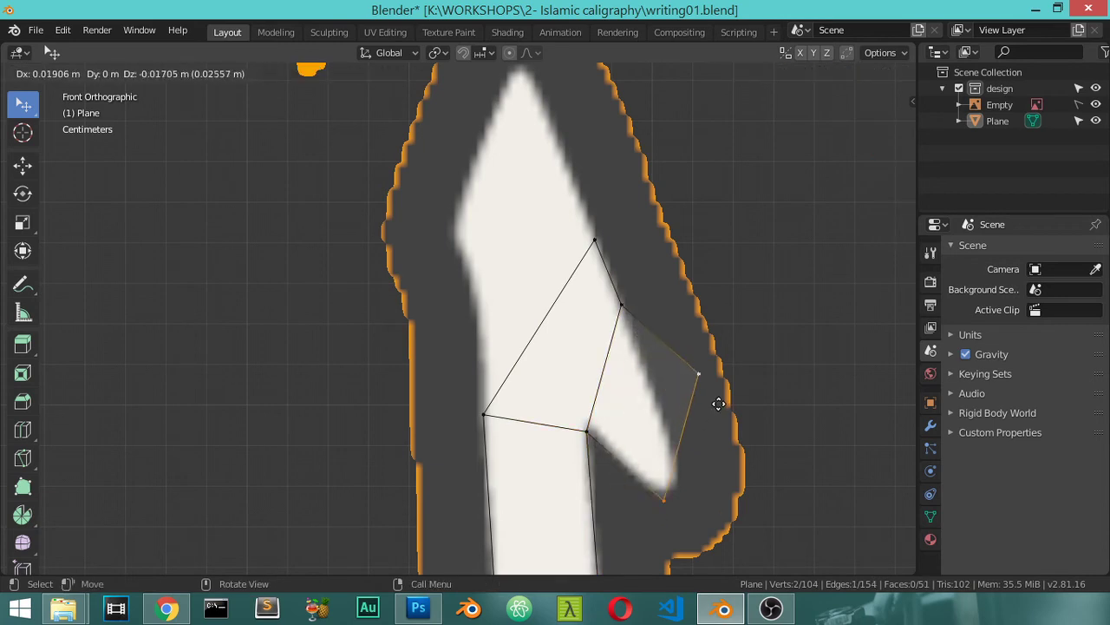
left_click(703, 379)
left_click(701, 382)
key("g")
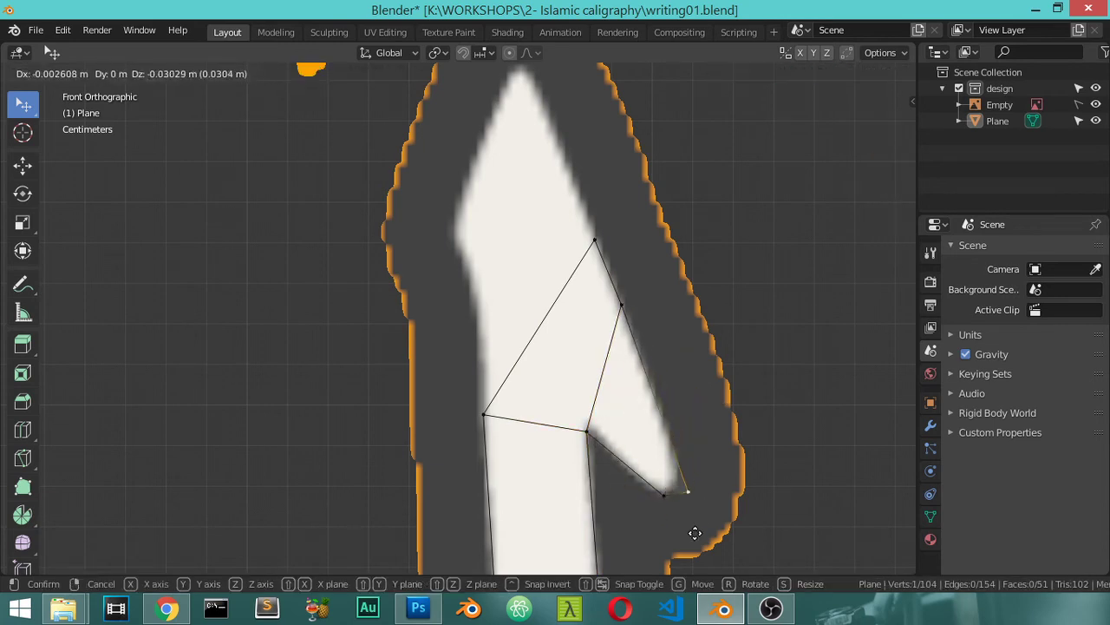
left_click(694, 526)
- Extrude the top edge into a face and snap its top vertex onto the tip point
middle_click_drag(593, 382, 602, 426, "shift")
left_click(495, 458)
left_click(604, 285, "shift")
key("e")
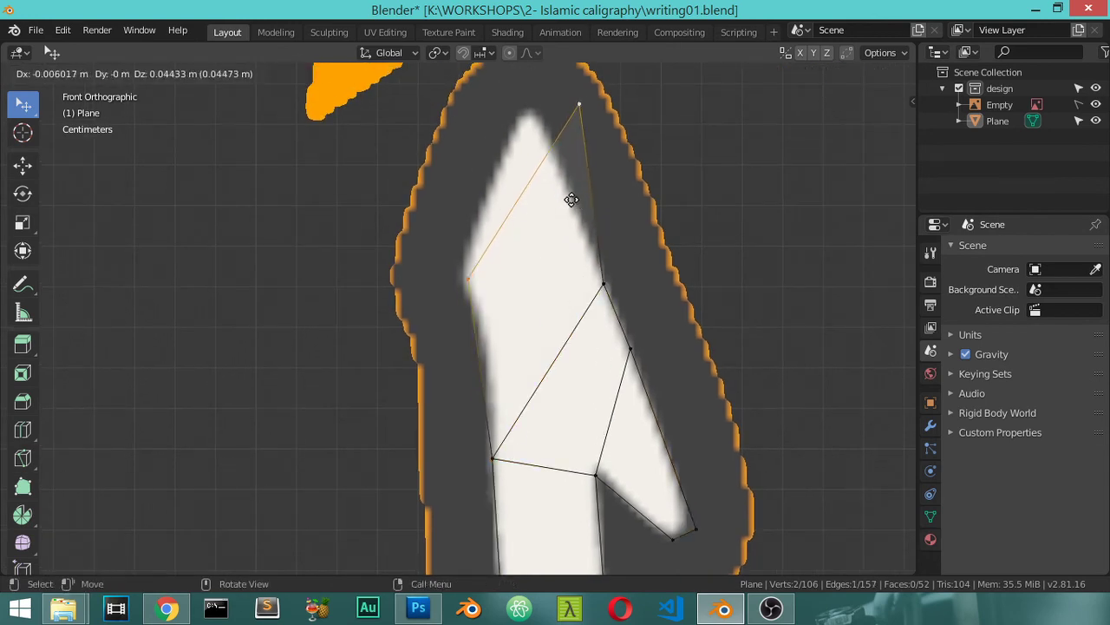
left_click(565, 194)
left_click(569, 104)
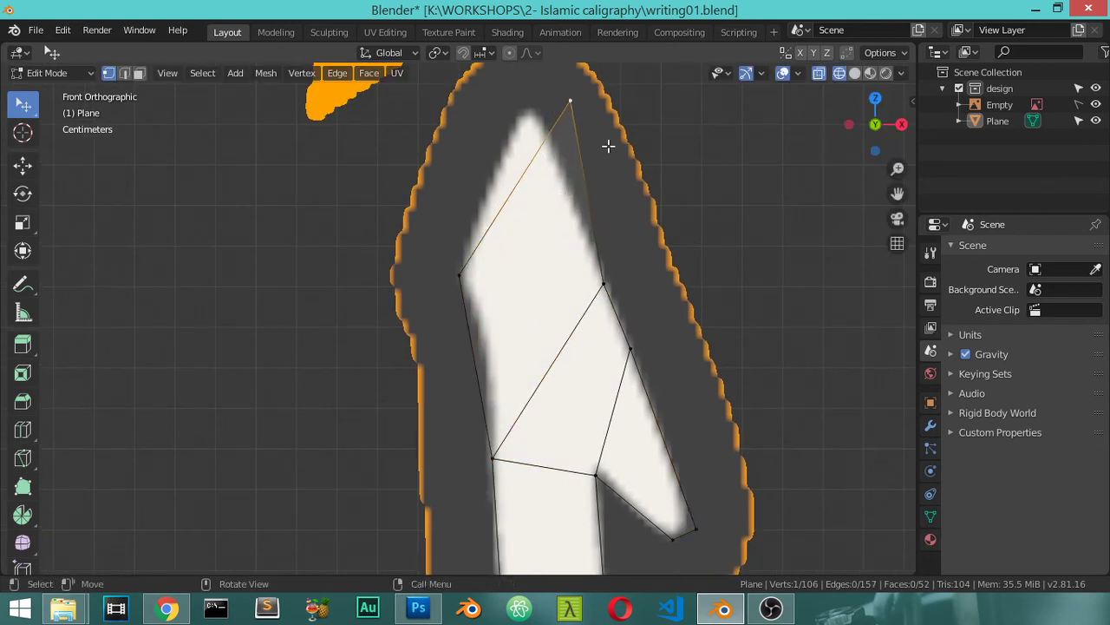
key("g")
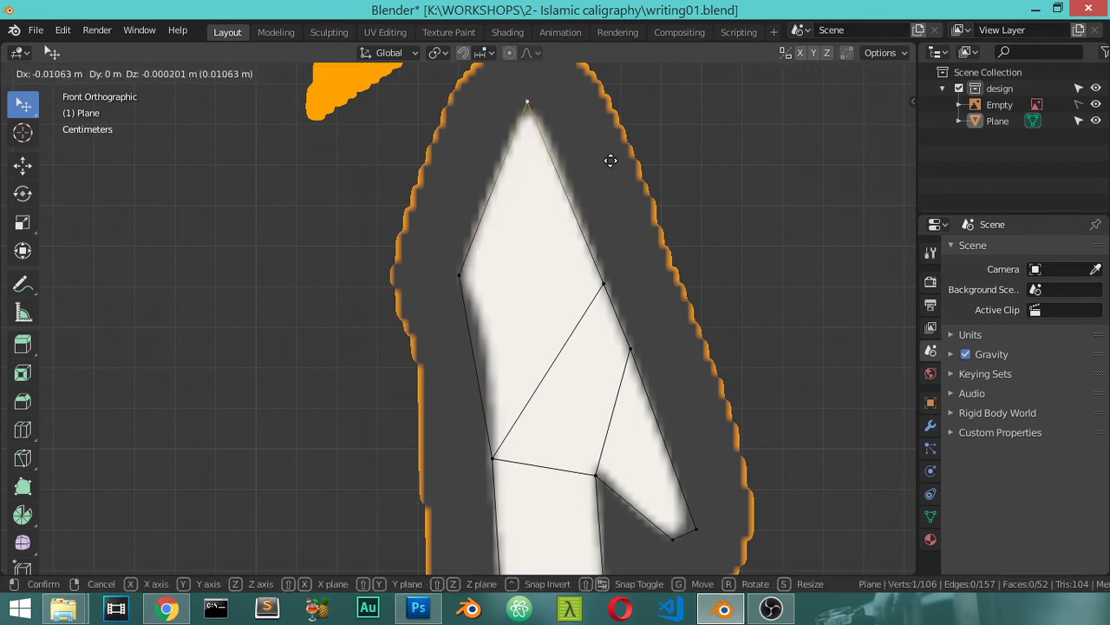
left_click(610, 161)
- Add a centred loop cut across the top face and fit its lower vertex to the stroke's edge
key("ctrl+r")
left_click(560, 222)
right_click(561, 222)
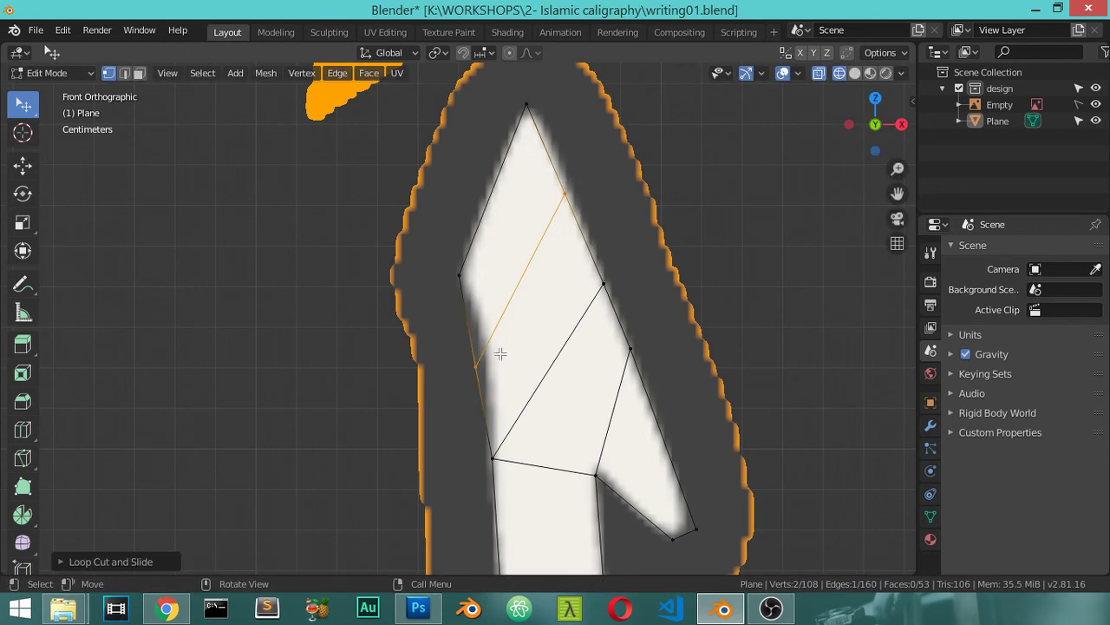
left_click(501, 354)
key("g")
left_click(499, 348)
key("g")
left_click(576, 188)
- Select the whole و stroke mesh with Ctrl+L and duplicate it toward the other و
key("Tab")
scroll(577, 235, "down", 6)
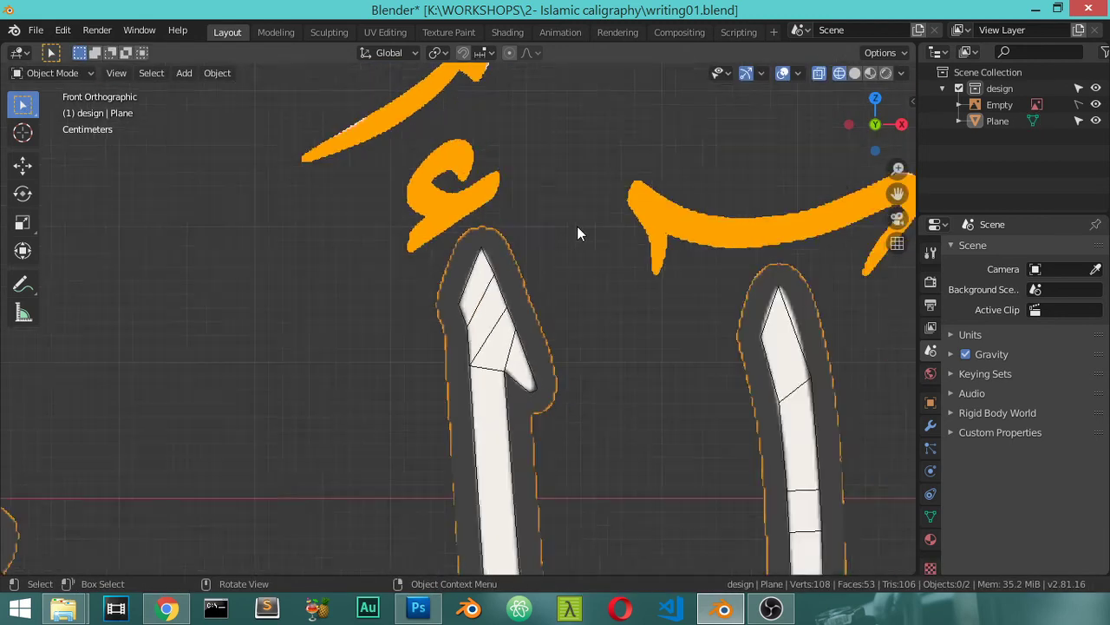
scroll(579, 232, "down", 3)
middle_click_drag(580, 233, 619, 307, "shift")
scroll(619, 308, "down", 2)
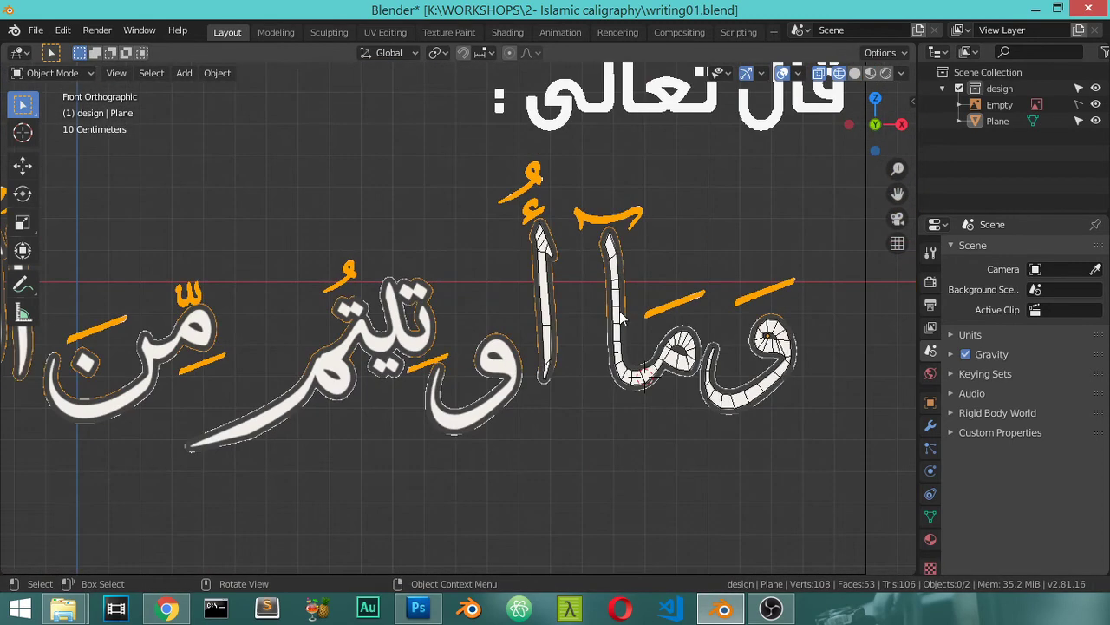
key("Tab")
key("Tab")
key("Tab")
key("ctrl+l")
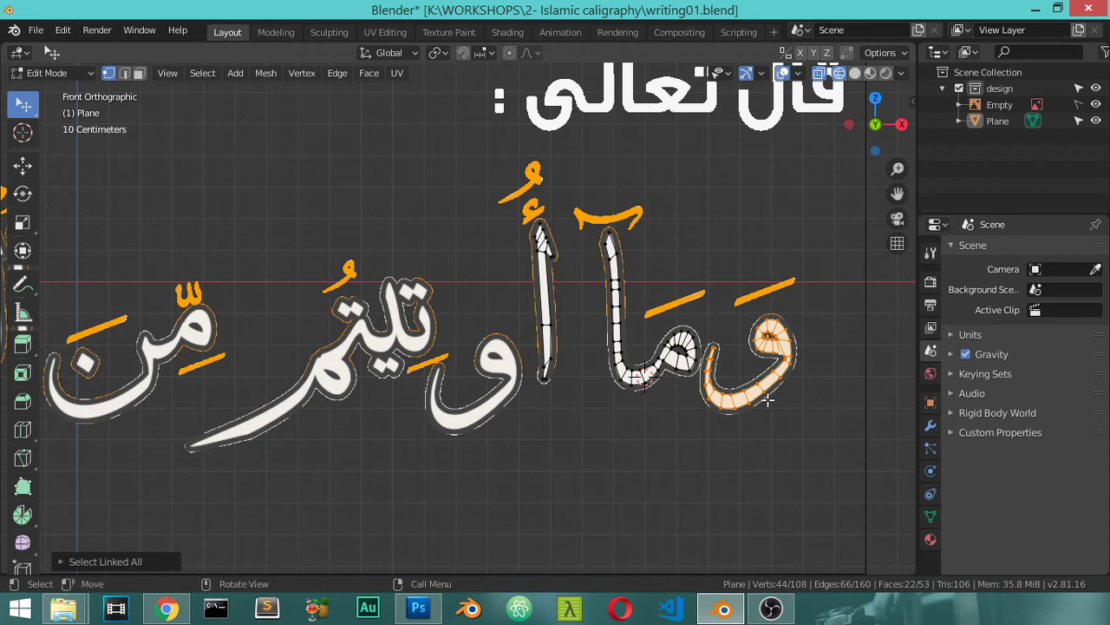
key("shift+d")
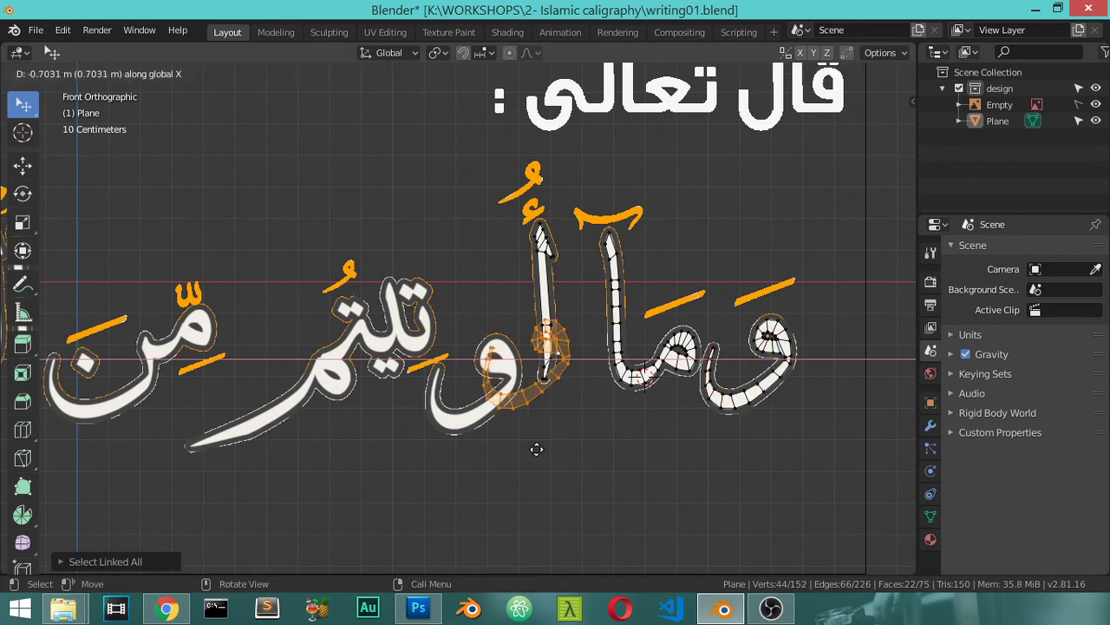
left_click(478, 466)
- Move the duplicate onto the و of أو so it fills the letter's outline
scroll(483, 409, "up", 3)
scroll(483, 409, "up", 2)
scroll(532, 282, "up", 2)
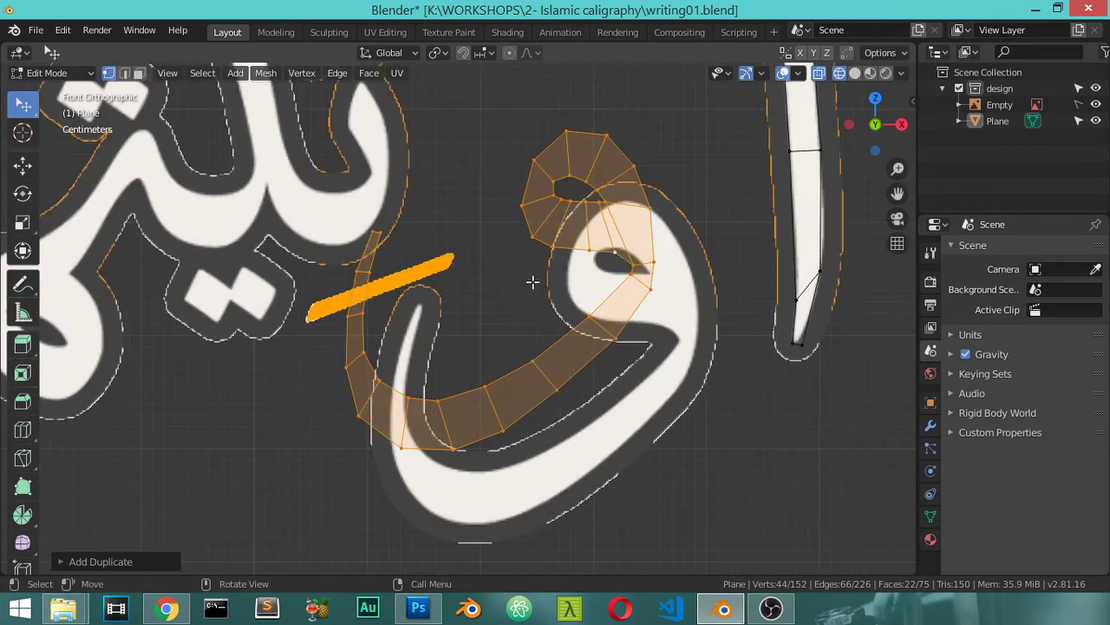
key("g")
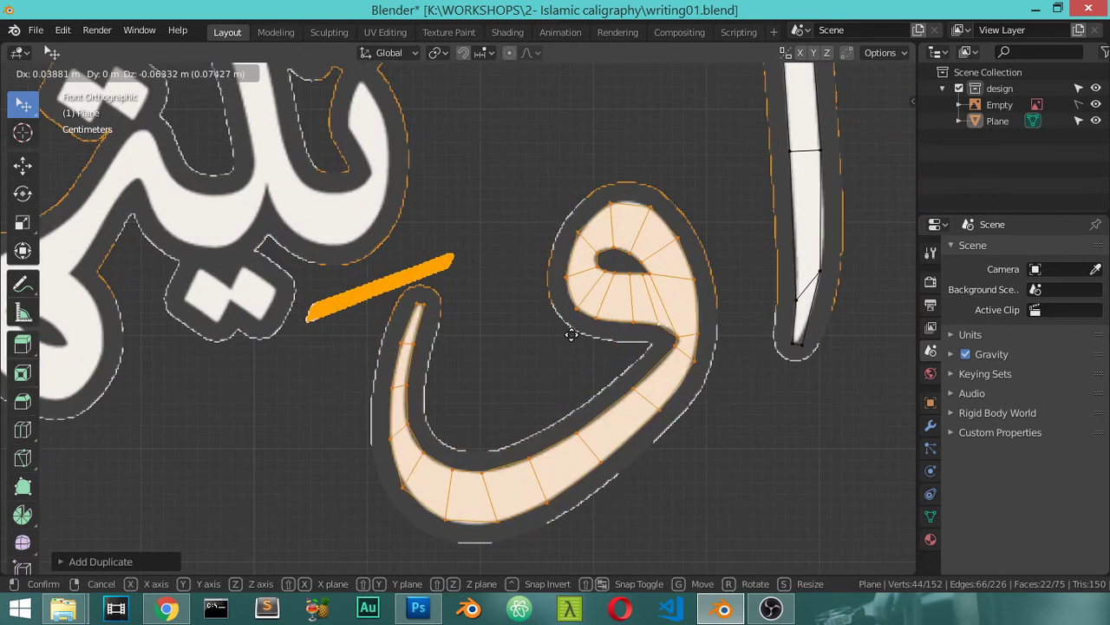
left_click(571, 334)
scroll(574, 328, "down", 3)
- Return to Object Mode and reselect the Plane object
key("Tab")
scroll(574, 329, "down", 2)
scroll(580, 338, "up", 4)
scroll(578, 339, "down", 3)
scroll(578, 338, "down", 1)
scroll(579, 338, "up", 3)
scroll(576, 330, "down", 1)
scroll(520, 256, "up", 2)
scroll(536, 265, "up", 2)
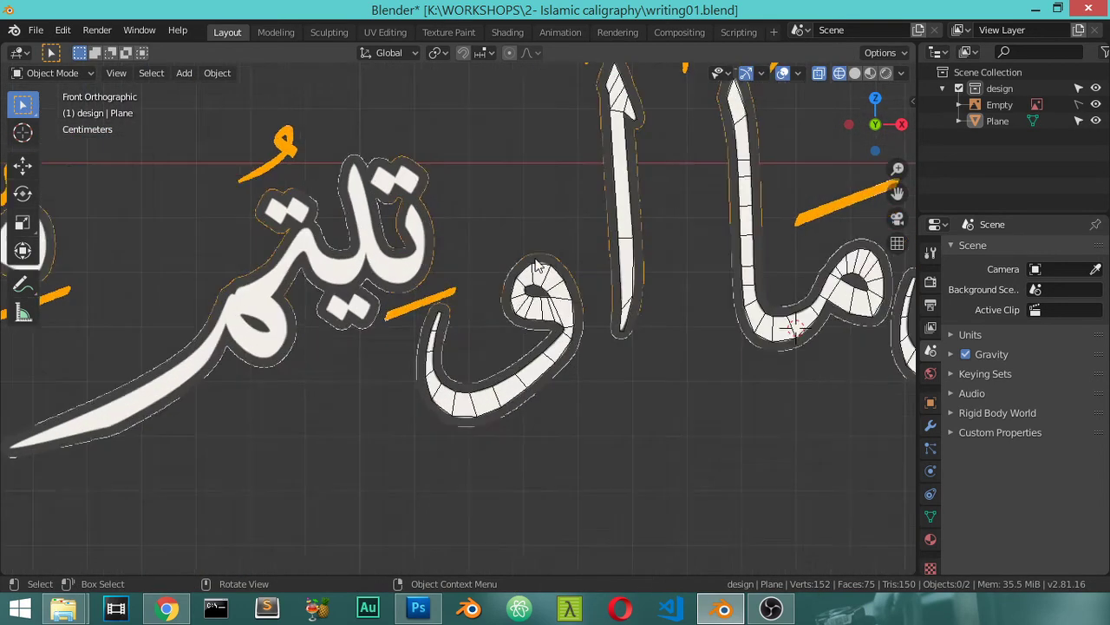
scroll(538, 265, "up", 1)
left_click(655, 224)
- Select the whole alef stroke mesh and duplicate it, sliding the copy horizontally left
key("Tab")
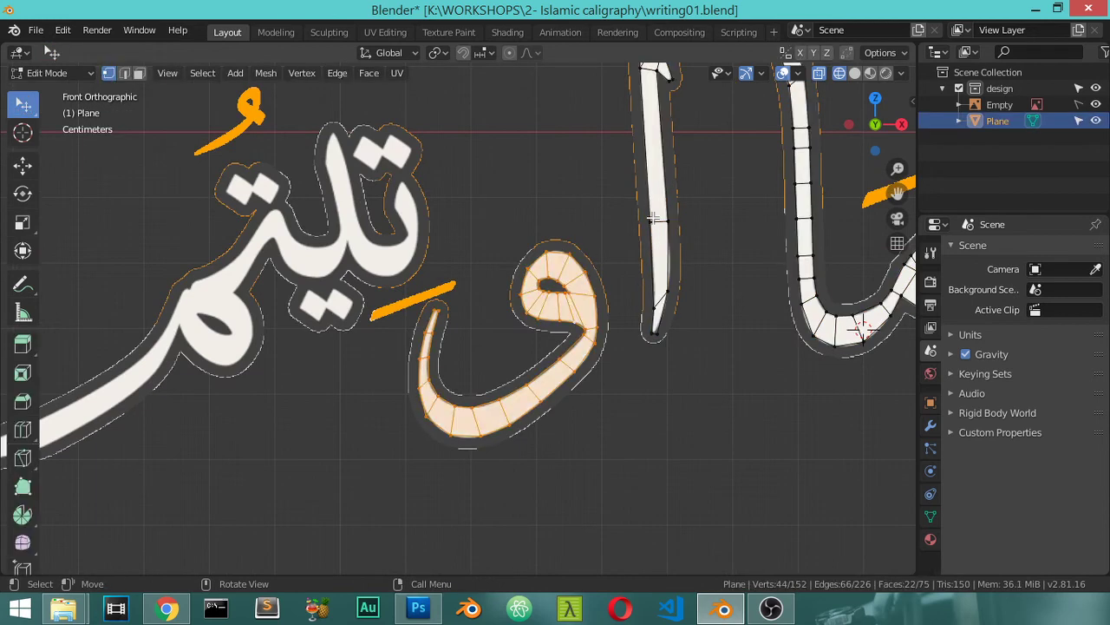
left_click(663, 223)
key("ctrl+l")
scroll(663, 224, "down", 5)
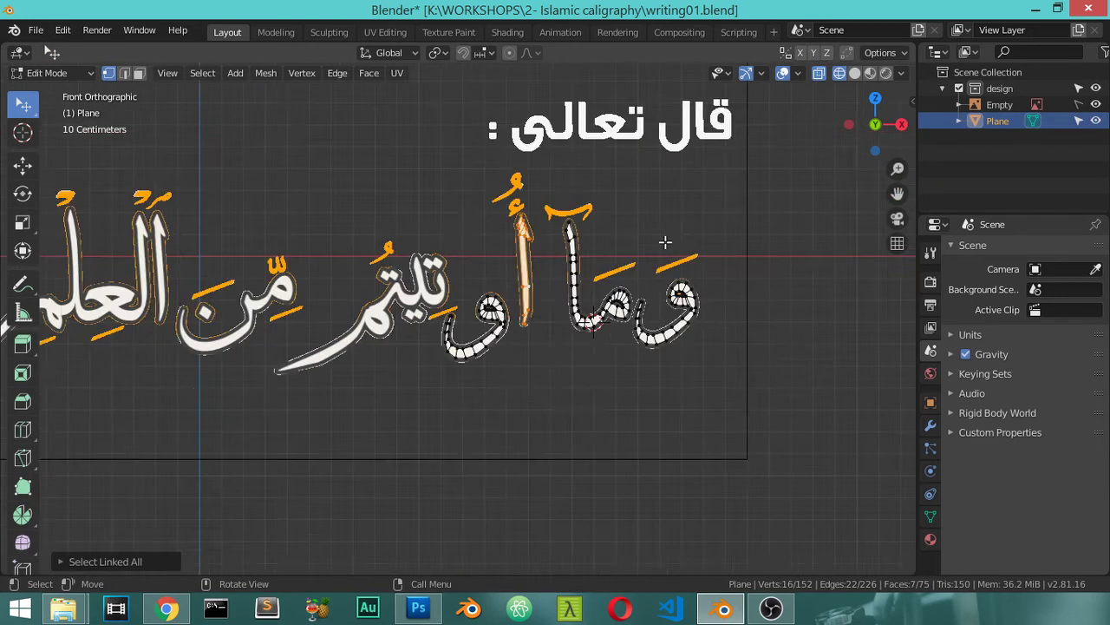
key("shift+d")
key("x")
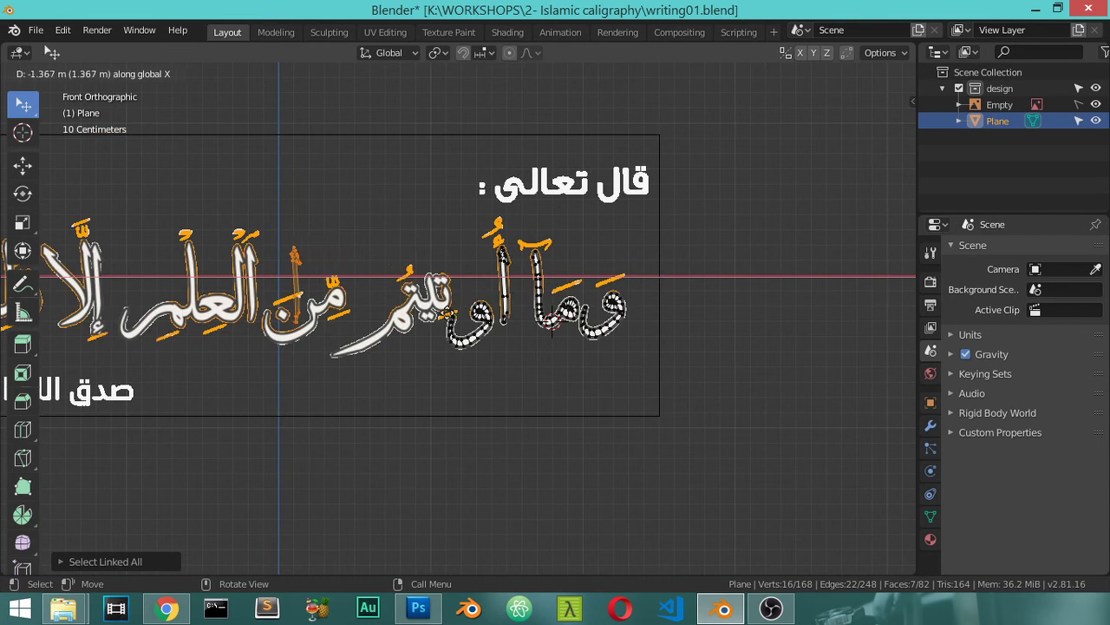
left_click(309, 304)
- Fit the alef copy over the alef of العلم
scroll(309, 303, "up", 3)
scroll(309, 304, "up", 3)
scroll(401, 324, "up", 2)
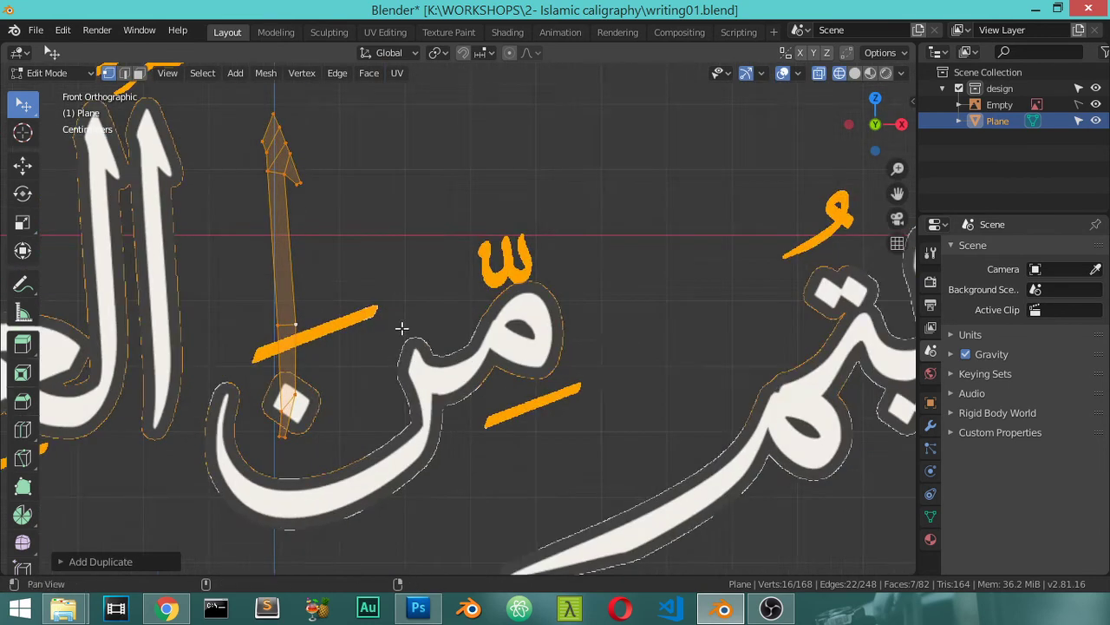
scroll(619, 367, "up", 2)
key("g")
key("x")
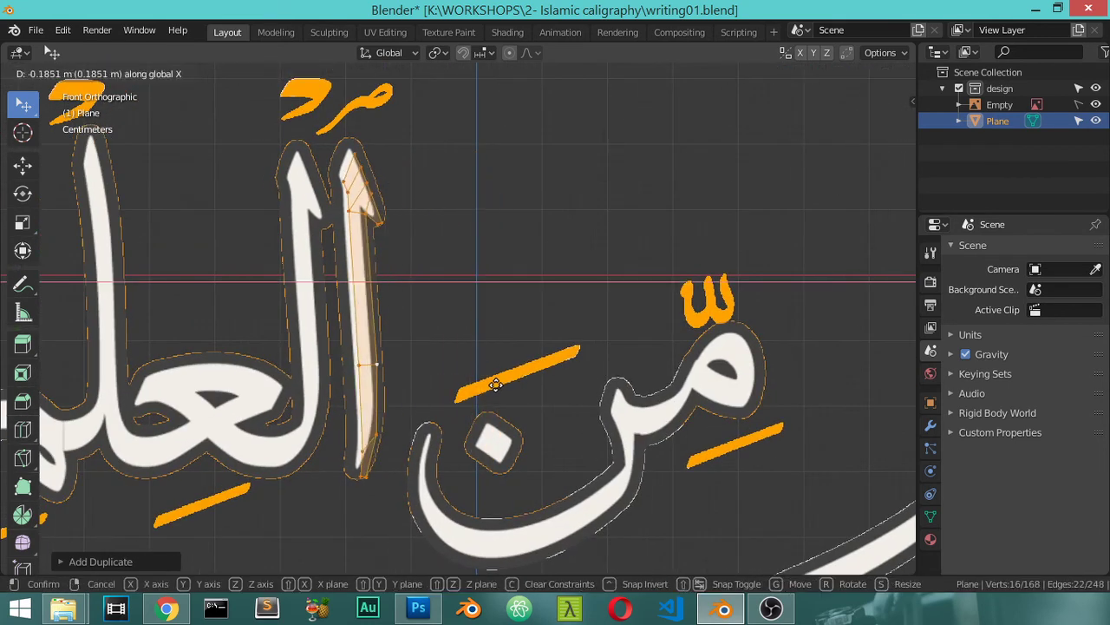
left_click(494, 385)
scroll(456, 324, "up", 1)
scroll(461, 317, "up", 1)
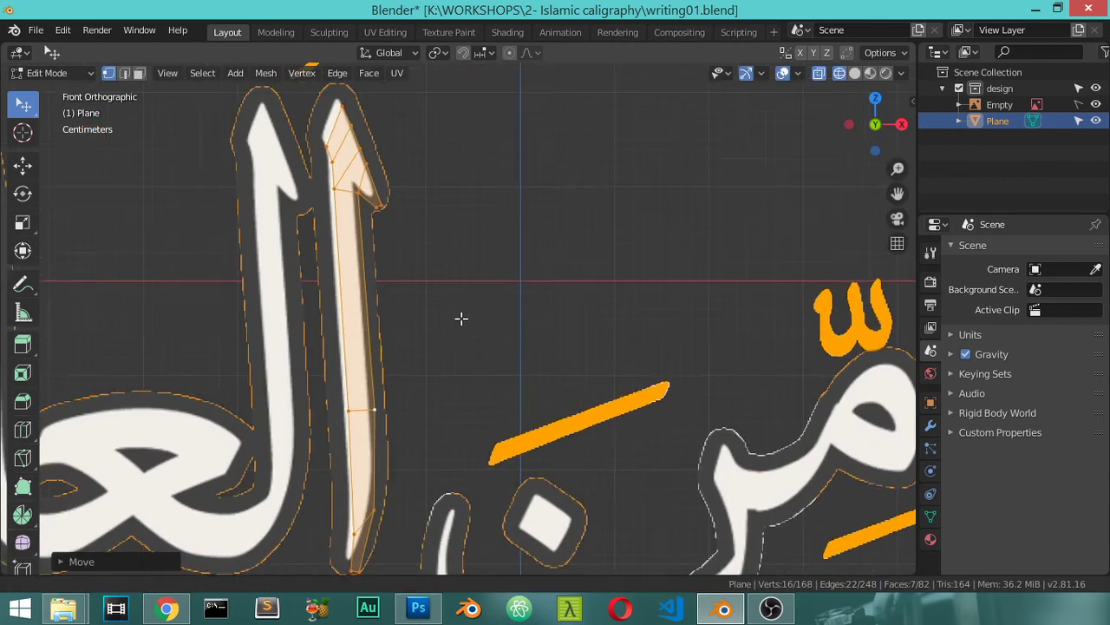
scroll(514, 380, "up", 1)
key("g")
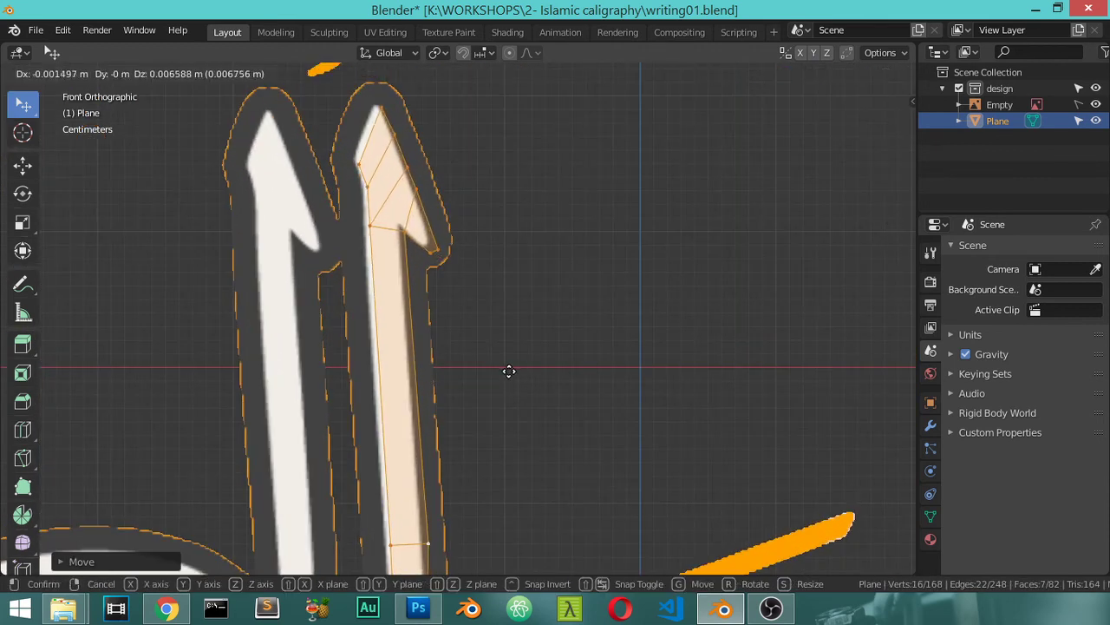
left_click(453, 304)
- Slide a copy horizontally toward the alef of إلا
scroll(454, 314, "down", 2)
scroll(469, 334, "down", 1)
scroll(471, 339, "down", 1)
scroll(476, 343, "up", 1)
scroll(476, 344, "down", 4)
scroll(475, 345, "up", 2)
scroll(476, 346, "up", 1)
scroll(476, 347, "down", 1)
scroll(475, 347, "down", 2)
scroll(451, 340, "up", 2)
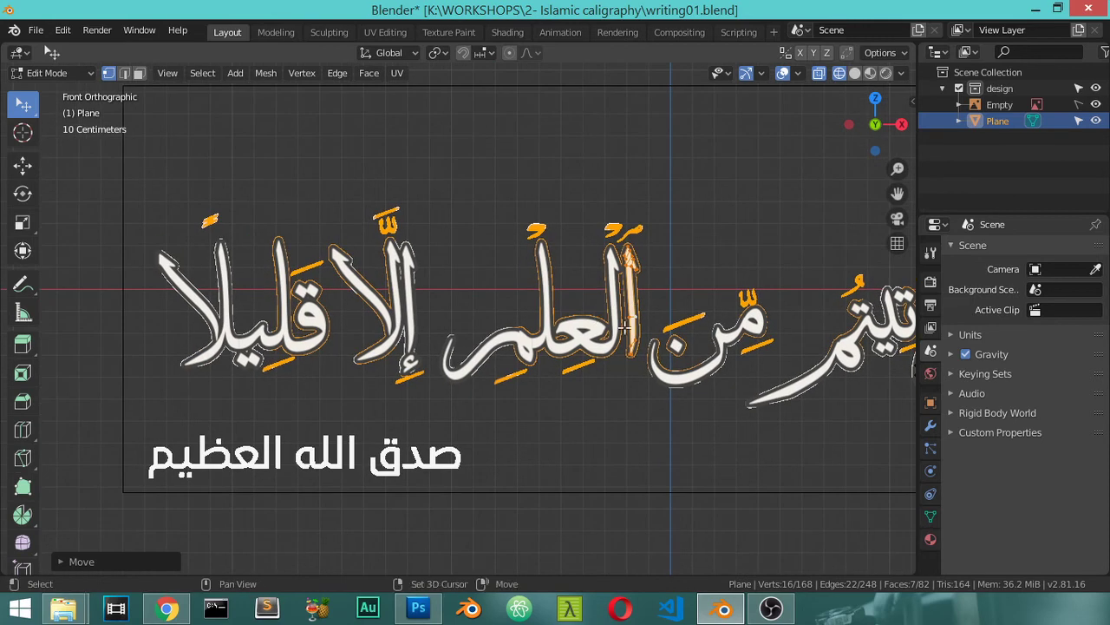
key("g")
key("x")
left_click(438, 338)
- Fit the copy over the upright alef stroke of إلا
scroll(416, 329, "up", 2)
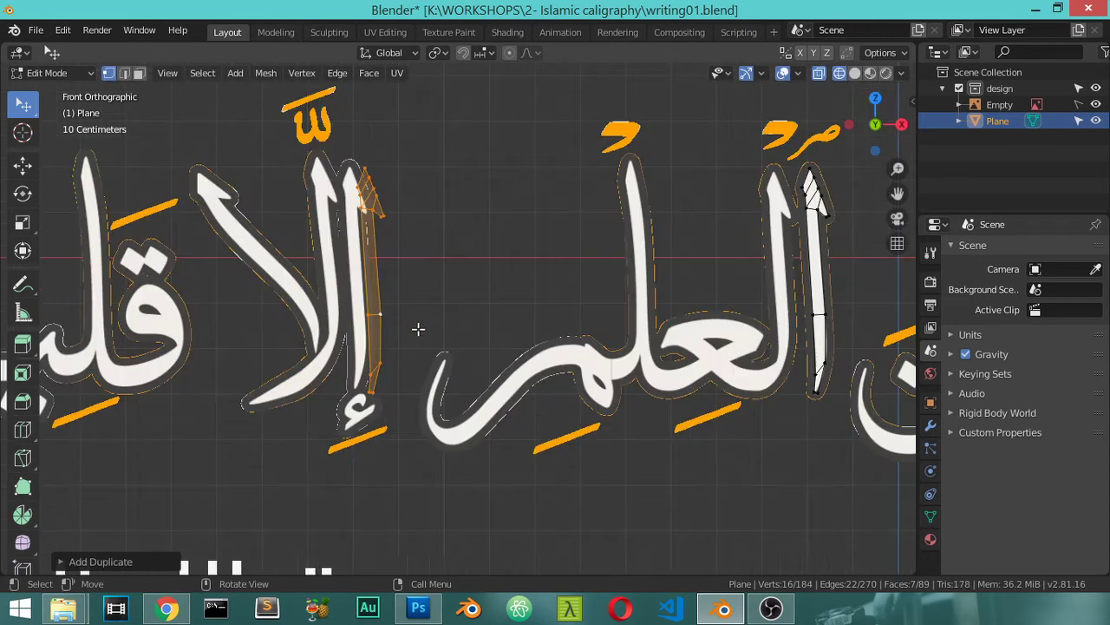
scroll(469, 332, "up", 1)
scroll(620, 358, "up", 2)
middle_click_drag(628, 306, 629, 377, "shift")
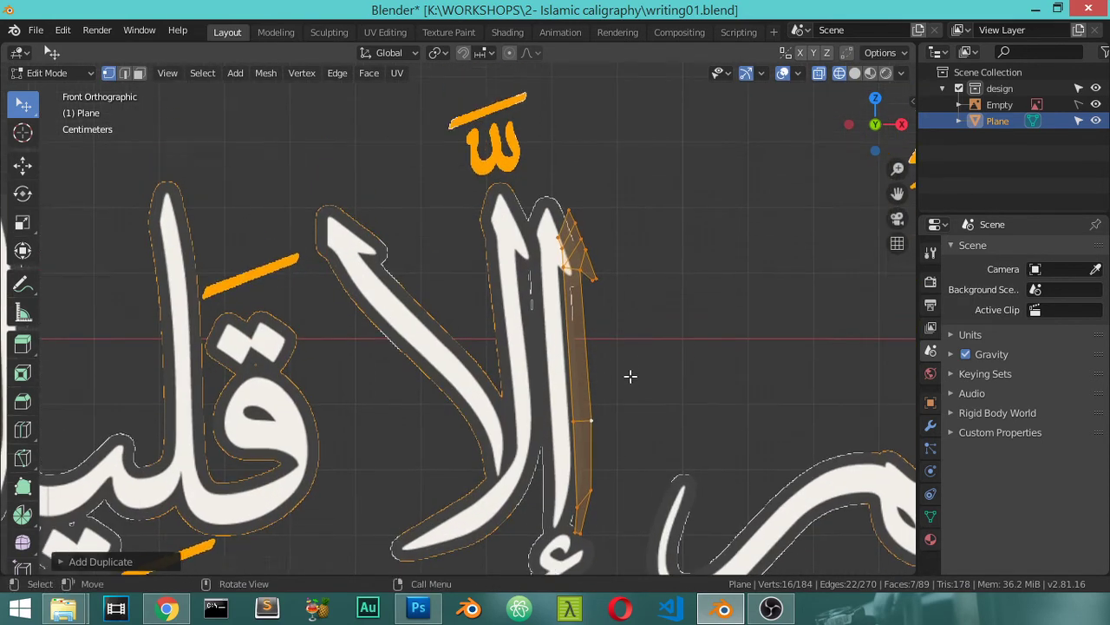
scroll(686, 369, "up", 2)
key("g")
key("x")
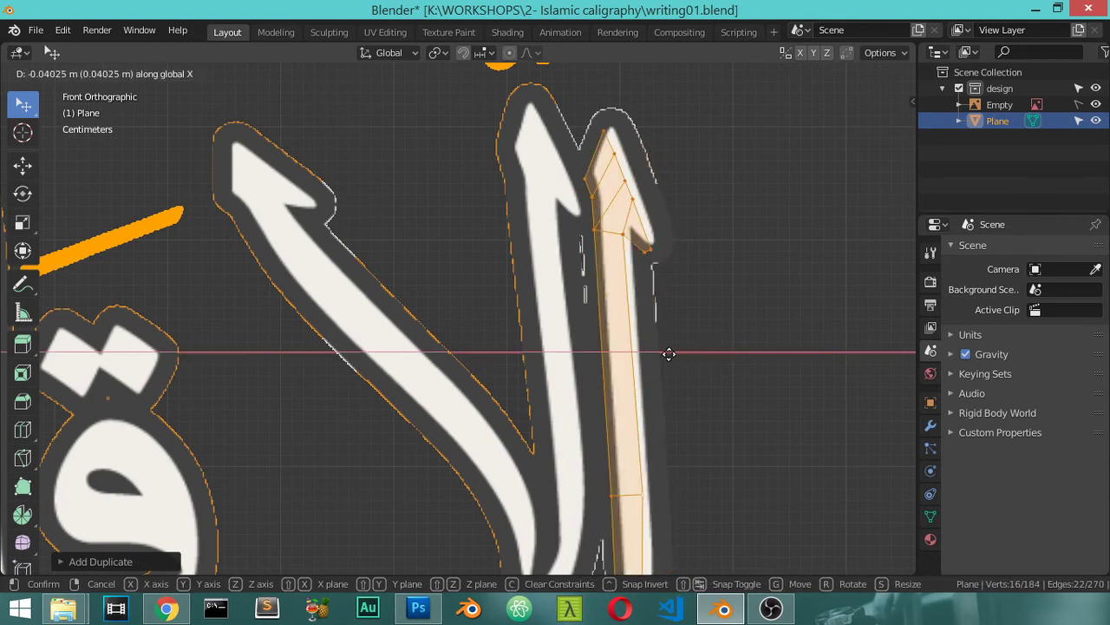
left_click(754, 354)
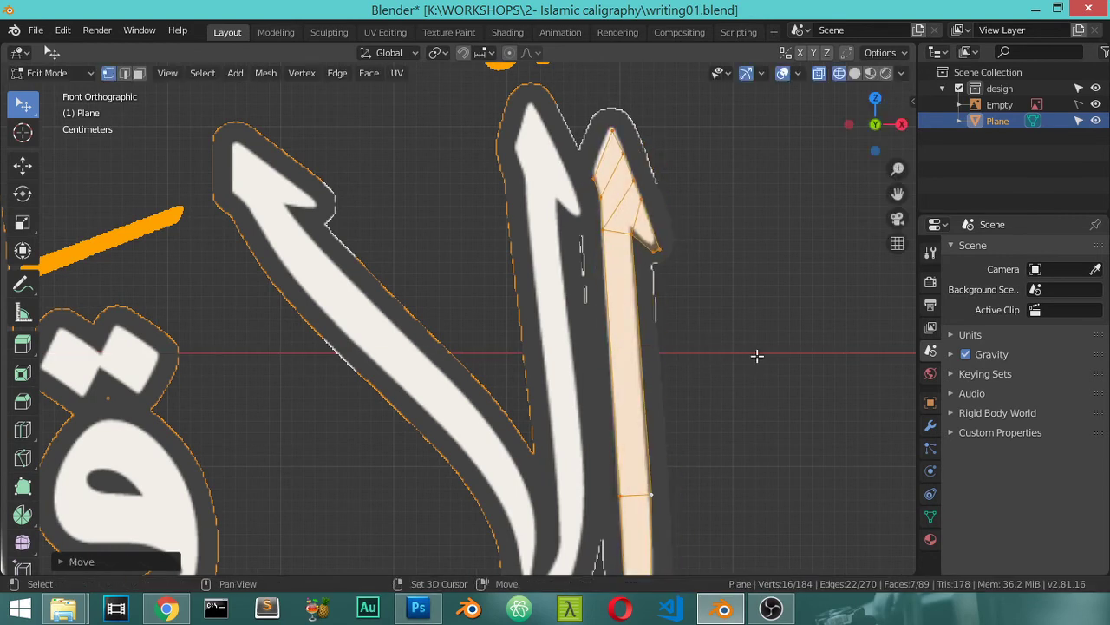
key("g")
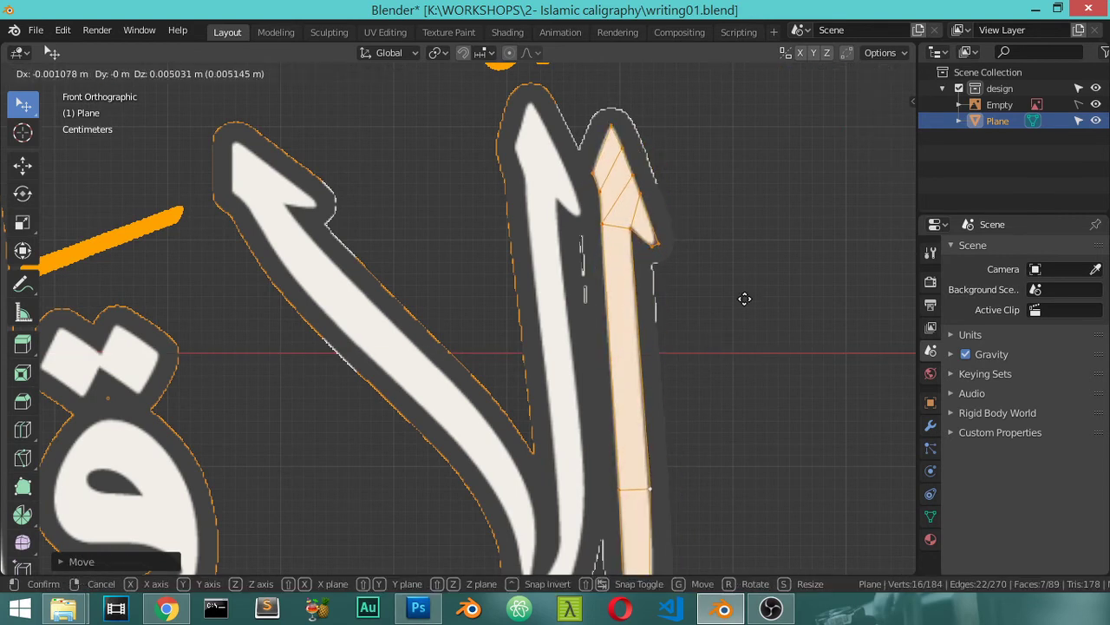
left_click(747, 293)
- Leave and re-enter Edit Mode on the plane mesh
scroll(745, 295, "down", 3)
scroll(744, 297, "down", 2)
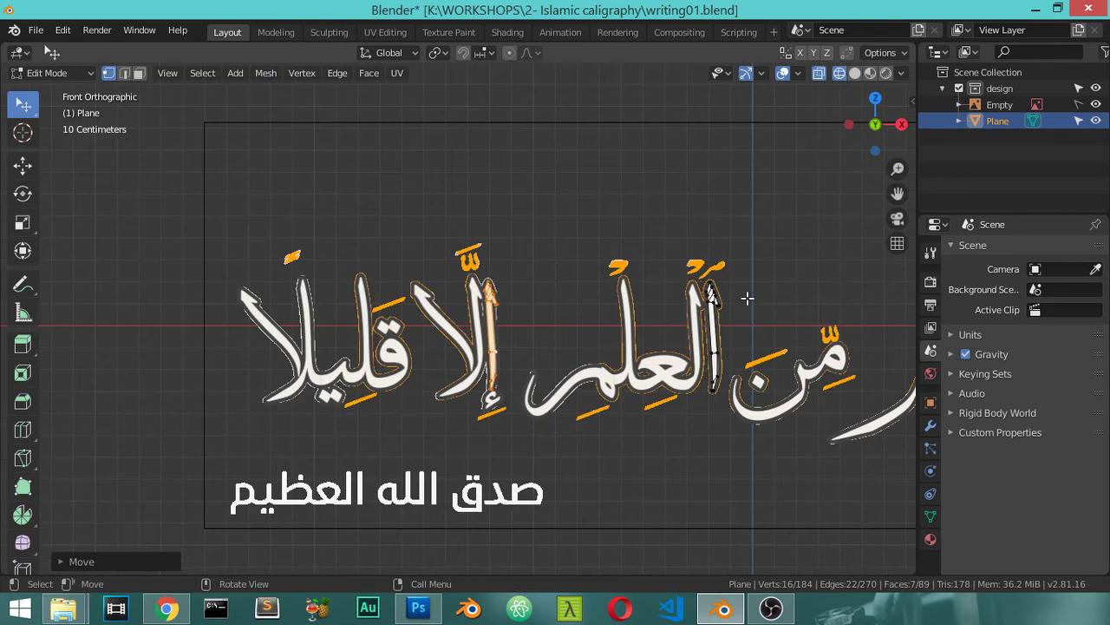
key("Tab")
scroll(749, 305, "up", 2)
key("Tab")
scroll(750, 305, "up", 1)
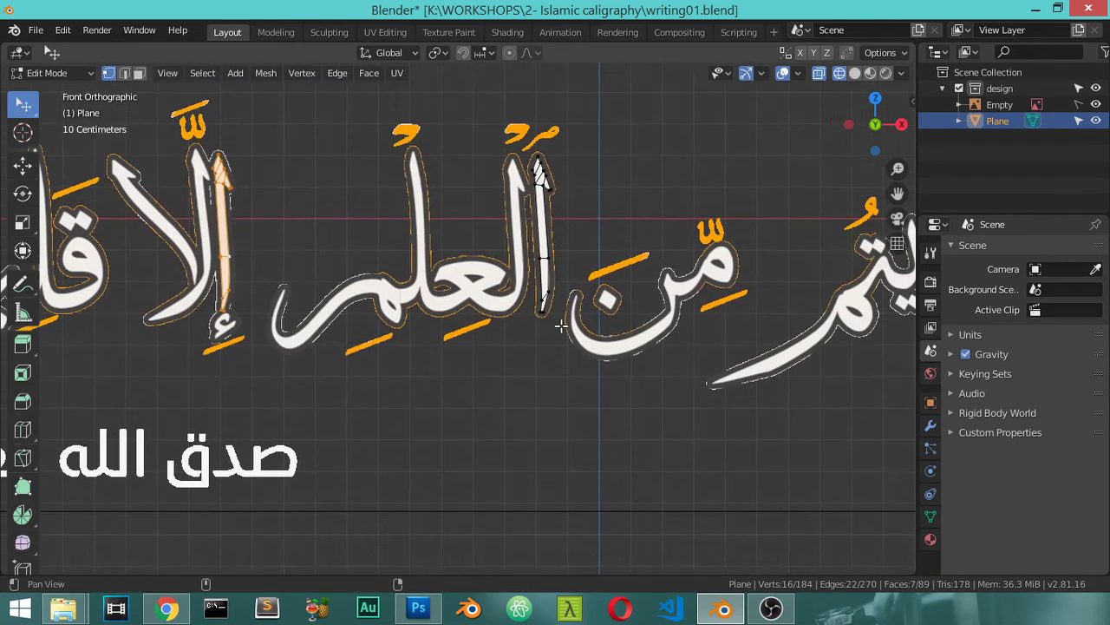
- Copy the edge at the stroke's tip across the next letter of تليتم
middle_click_drag(520, 364, 305, 422, "shift")
scroll(529, 405, "up", 2)
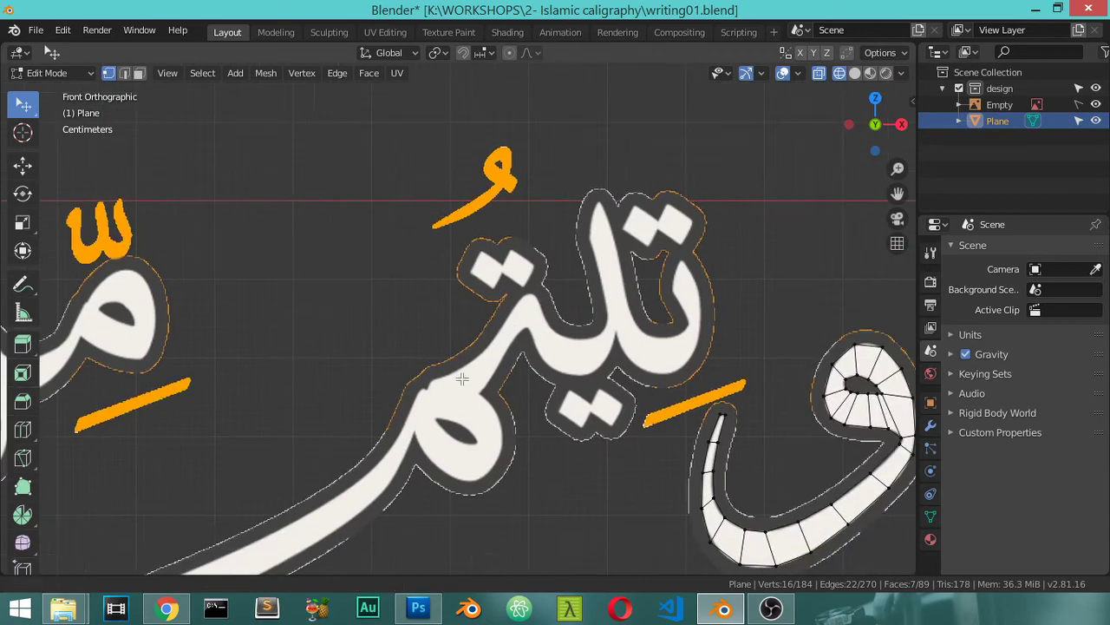
scroll(451, 408, "up", 2)
scroll(443, 420, "up", 1)
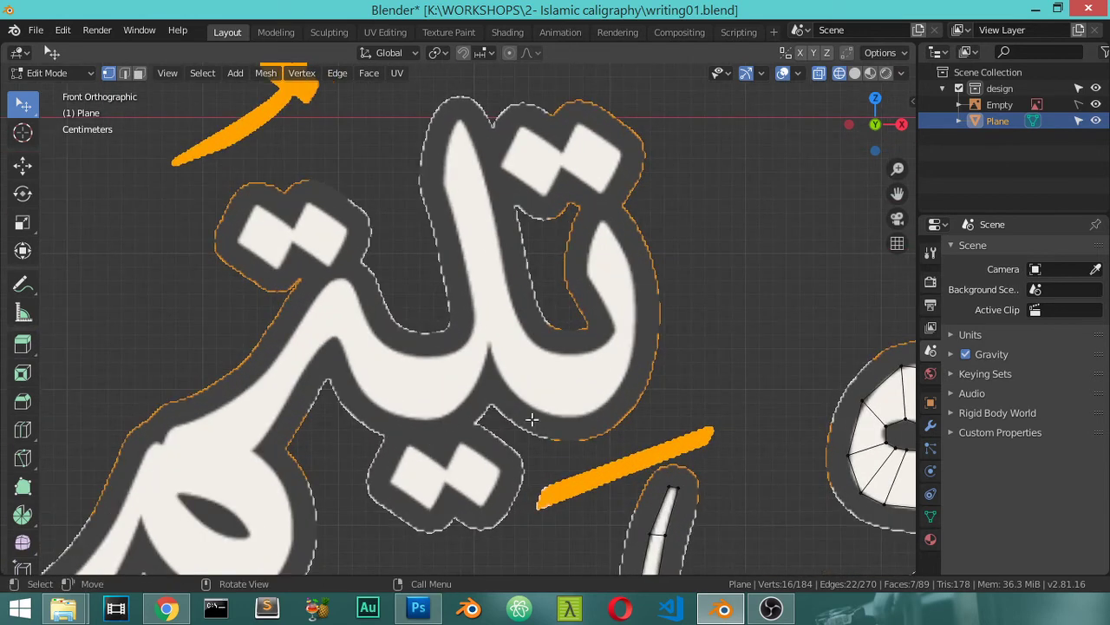
middle_click_drag(530, 420, 492, 338, "shift")
left_click_drag(595, 440, 595, 449)
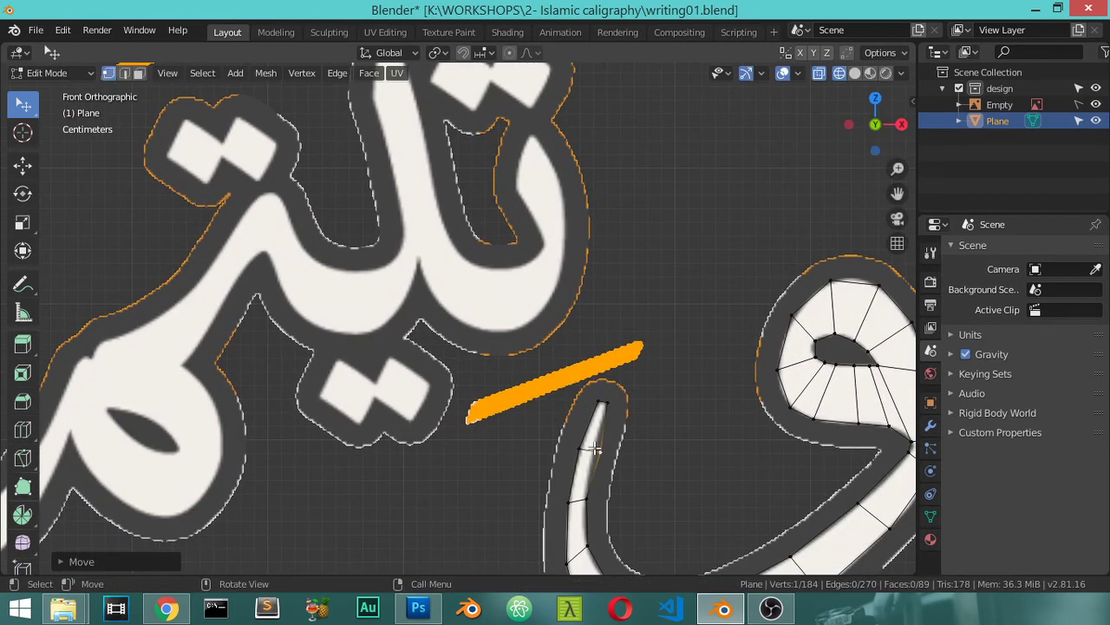
left_click(602, 449)
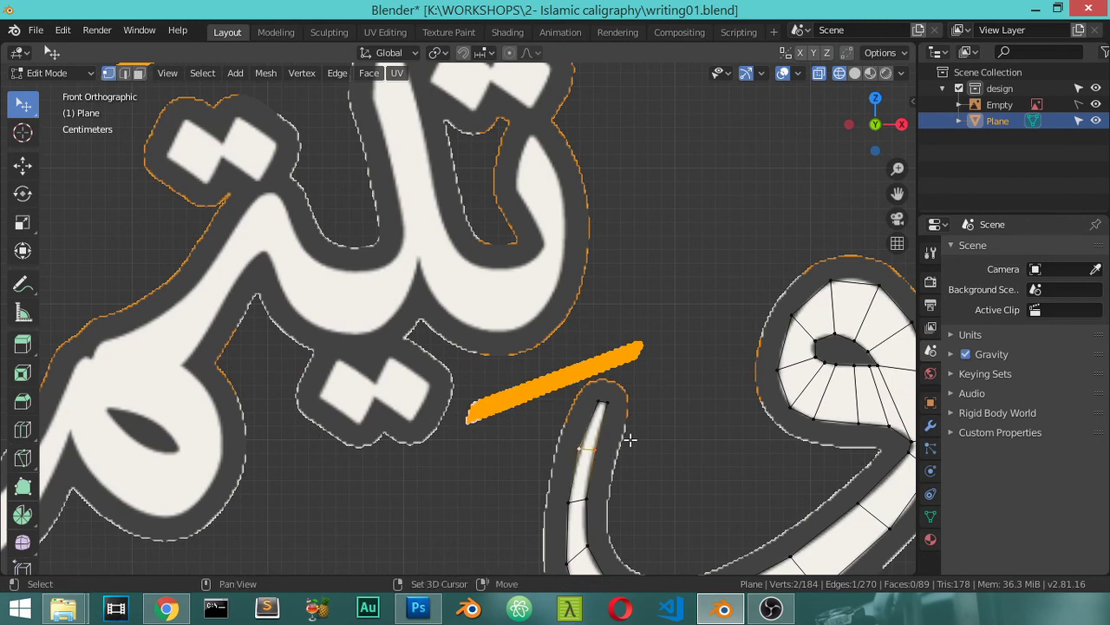
key("e")
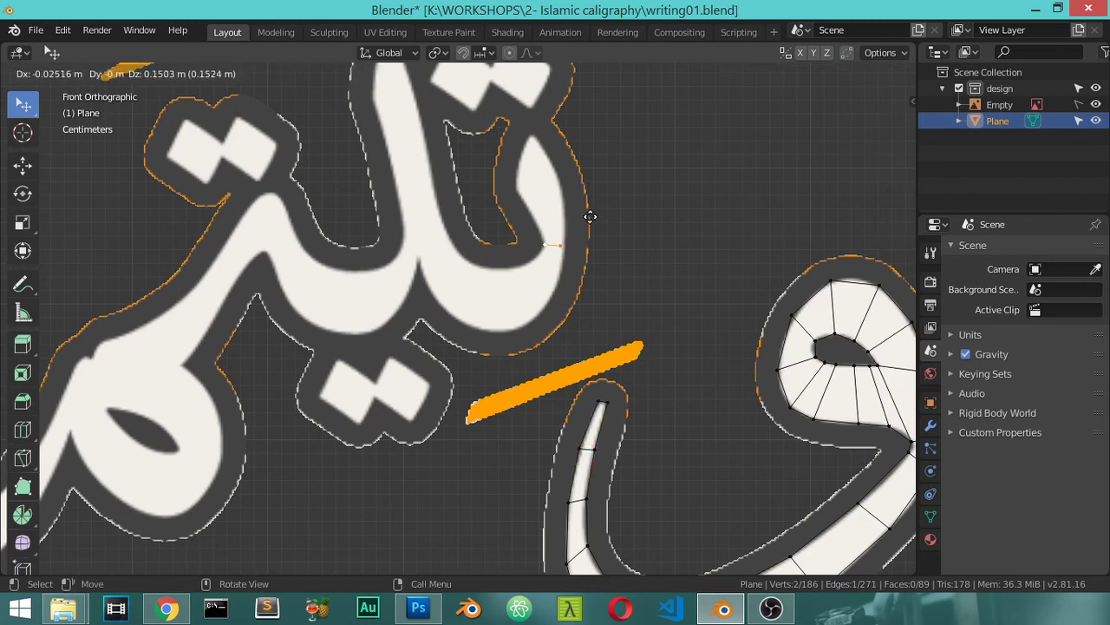
left_click(590, 216)
- Slide the copied edge's ends along X onto the stroke's inner and outer edges
scroll(590, 216, "up", 3)
scroll(538, 278, "up", 2)
scroll(588, 228, "up", 2)
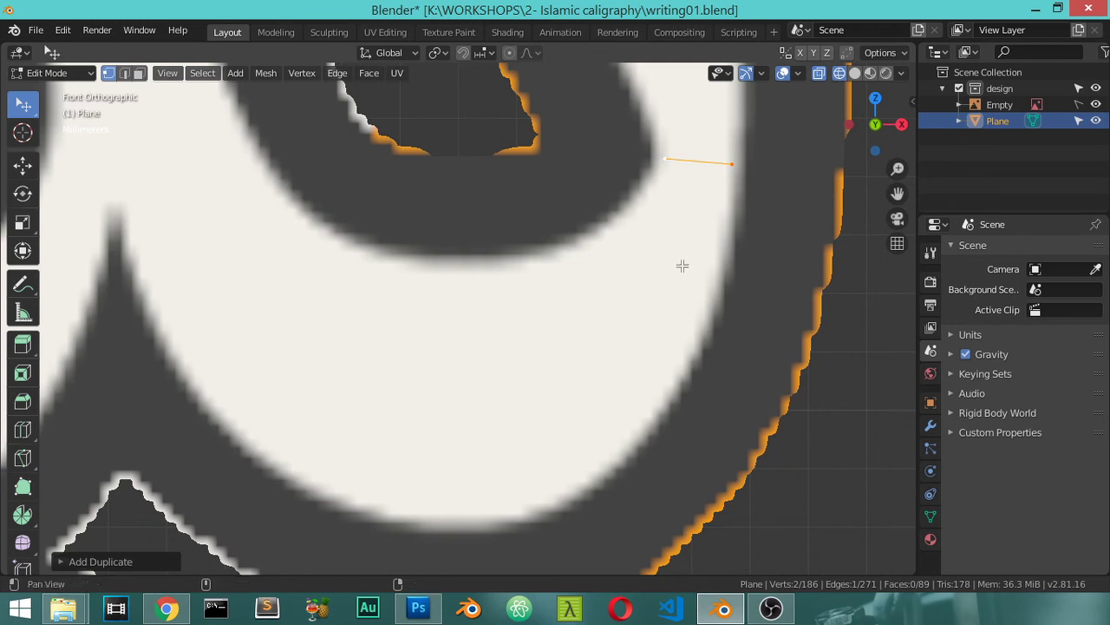
middle_click_drag(683, 265, 602, 335, "shift")
left_click(610, 315)
key("g")
key("x")
left_click(622, 313)
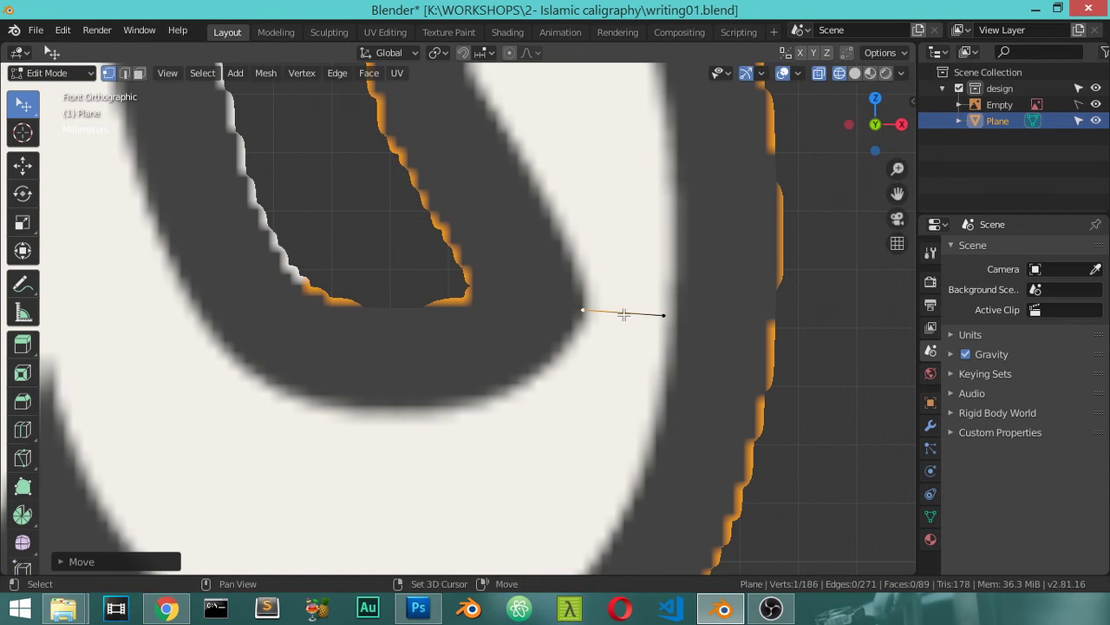
key("g")
key("x")
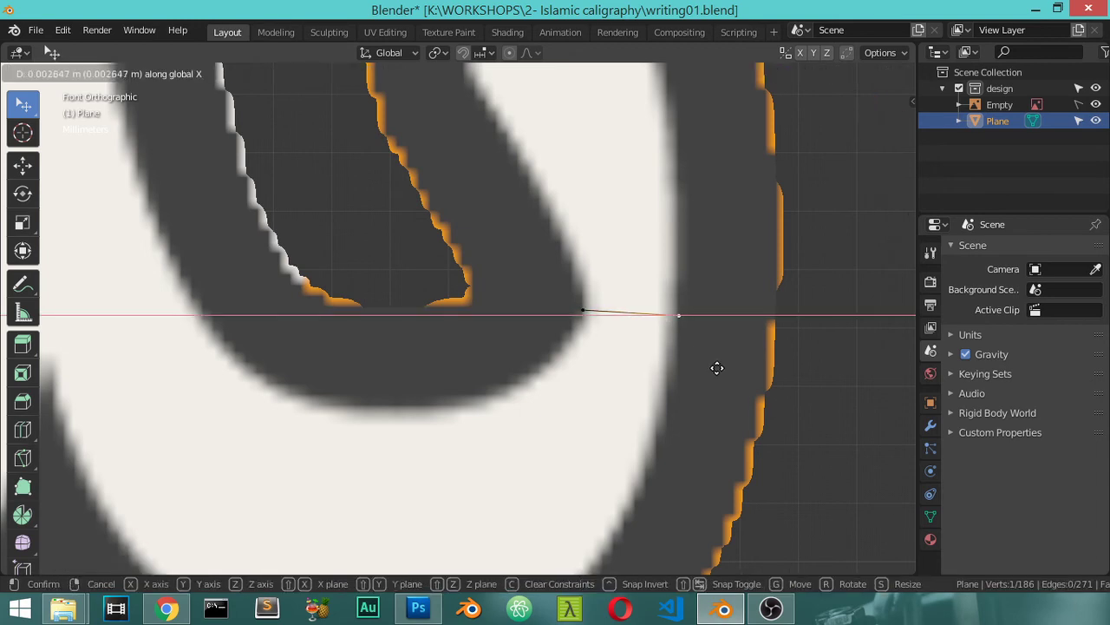
left_click(716, 368)
- Extrude two quads from the edge up along the curved letter stroke
scroll(604, 318, "down", 2)
scroll(610, 333, "down", 2)
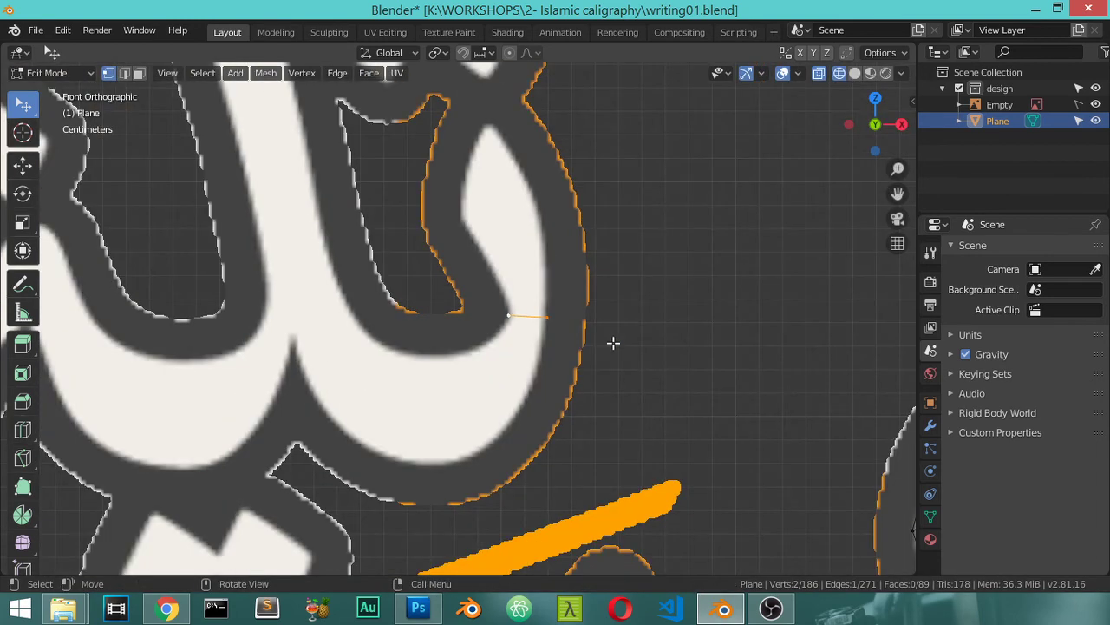
middle_click_drag(612, 339, 607, 372, "shift")
left_click(618, 377, "shift")
scroll(618, 376, "up", 2)
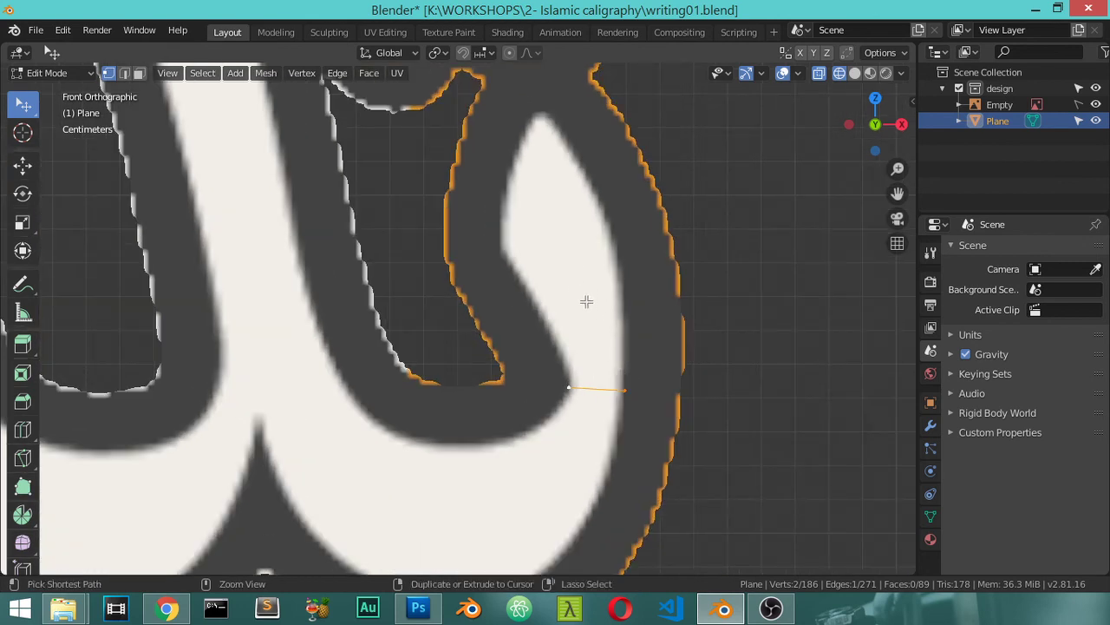
right_click(526, 190, "ctrl")
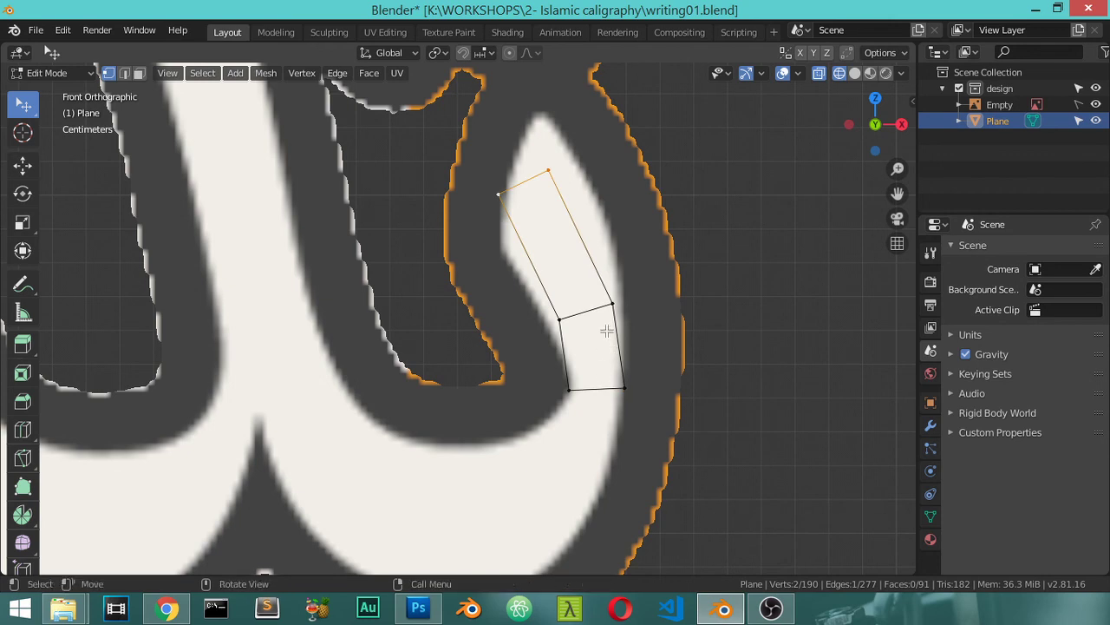
middle_click_drag(605, 328, 658, 260, "shift")
key("KP_5")
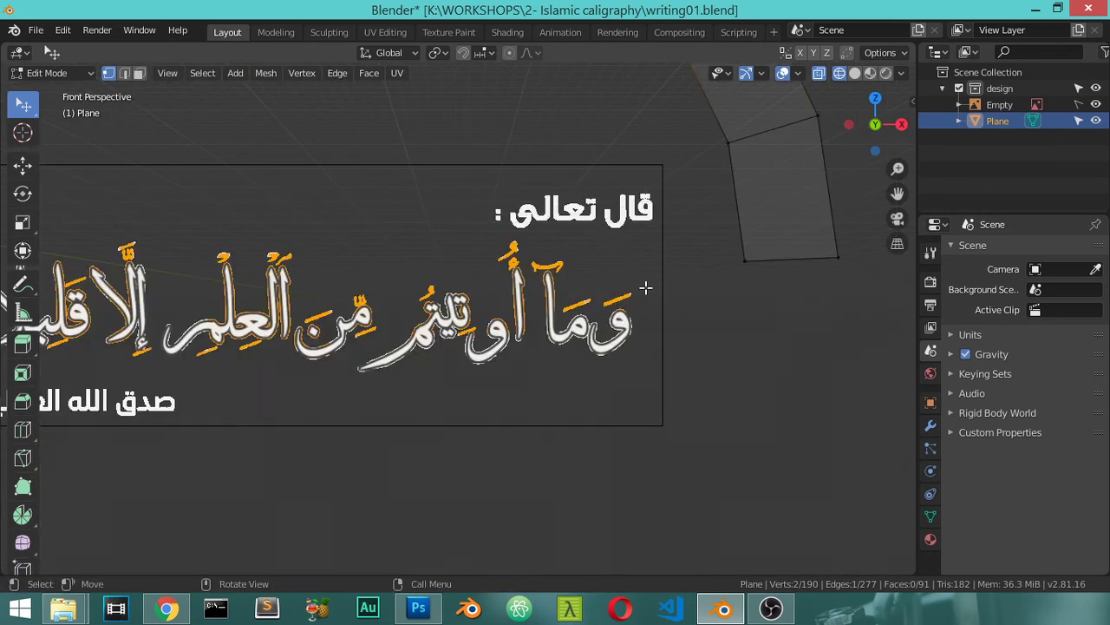
- Back in the front orthographic view, extrude four quads from the strip's bottom edge along the curve
key("KP_5")
right_click(663, 278)
key("Escape")
left_click(685, 281)
left_click(629, 284, "shift")
right_click(634, 326, "ctrl")
right_click(485, 419, "ctrl")
right_click(404, 379, "ctrl")
right_click(365, 296, "ctrl")
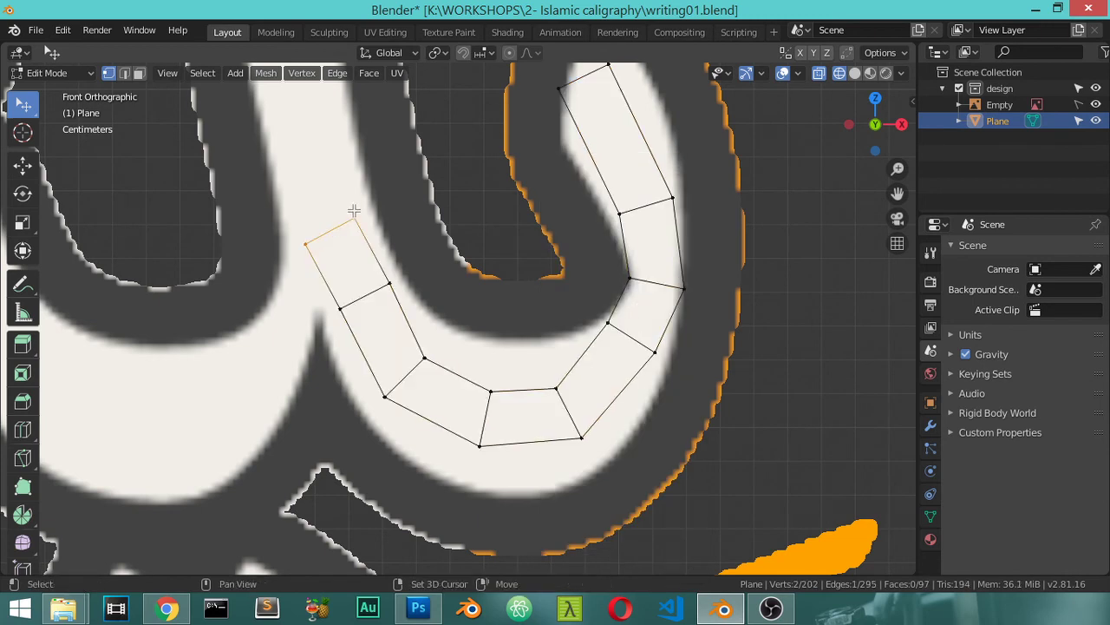
- Fit the vertices at the strip's upper end onto the stroke outline
scroll(400, 360, "up", 3, "shift")
scroll(400, 297, "up", 3, "shift")
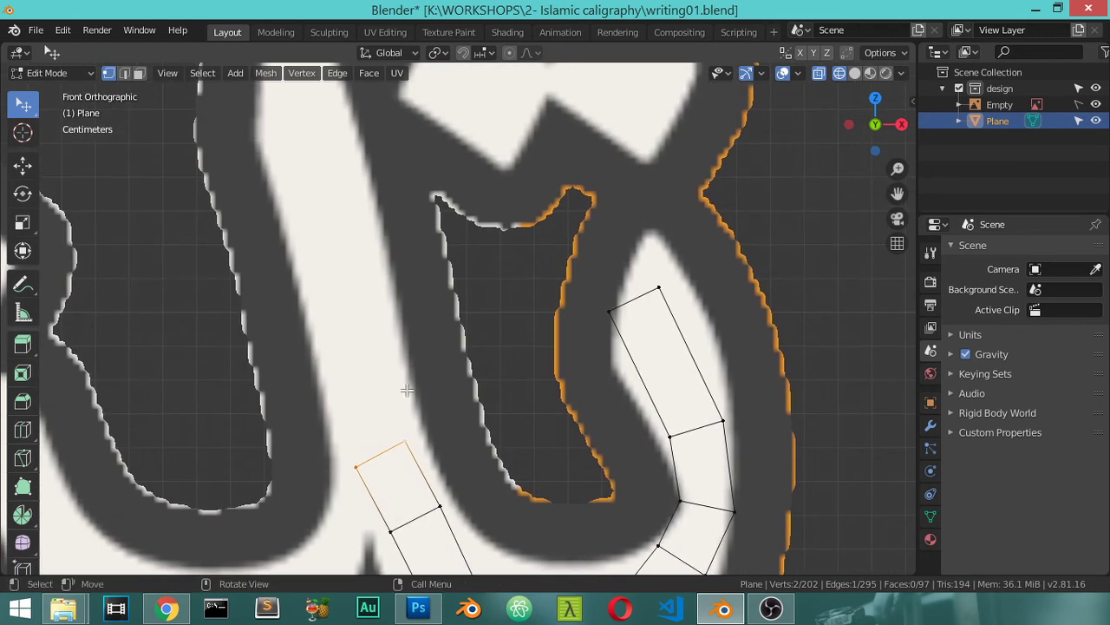
scroll(446, 448, "down", 4, "shift")
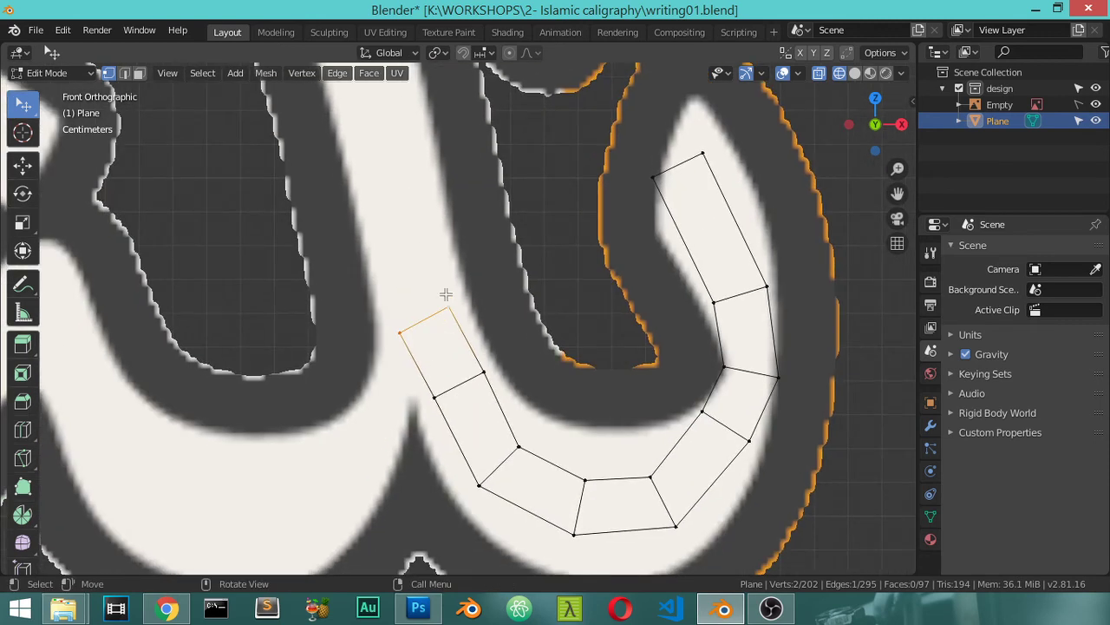
scroll(444, 347, "down", 1)
scroll(445, 384, "down", 1)
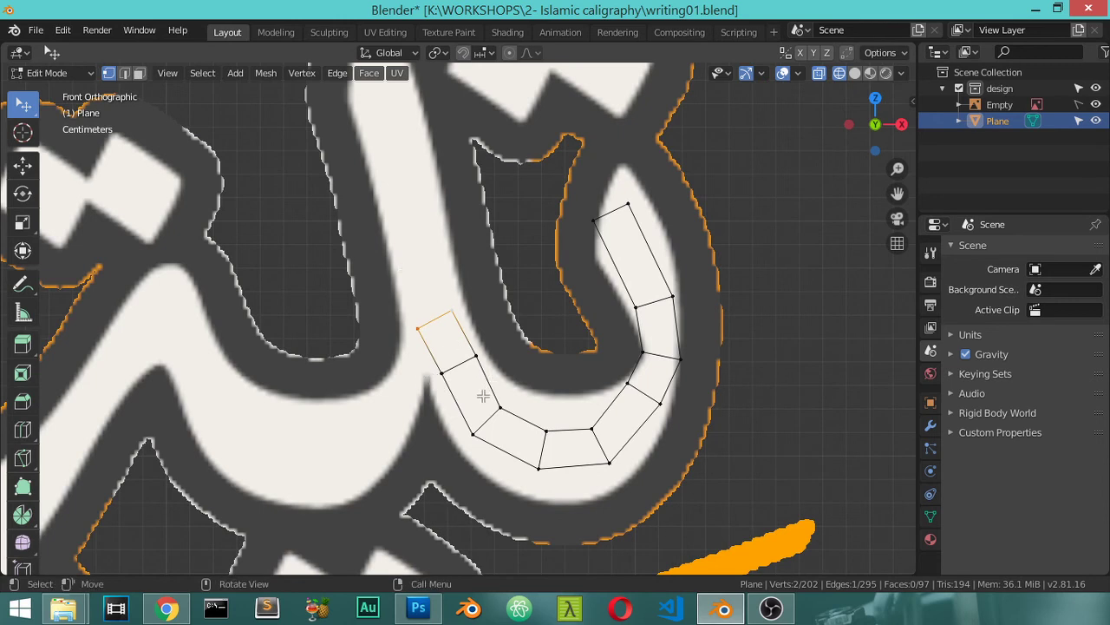
scroll(483, 395, "up", 2)
scroll(495, 396, "up", 1)
scroll(608, 416, "up", 1)
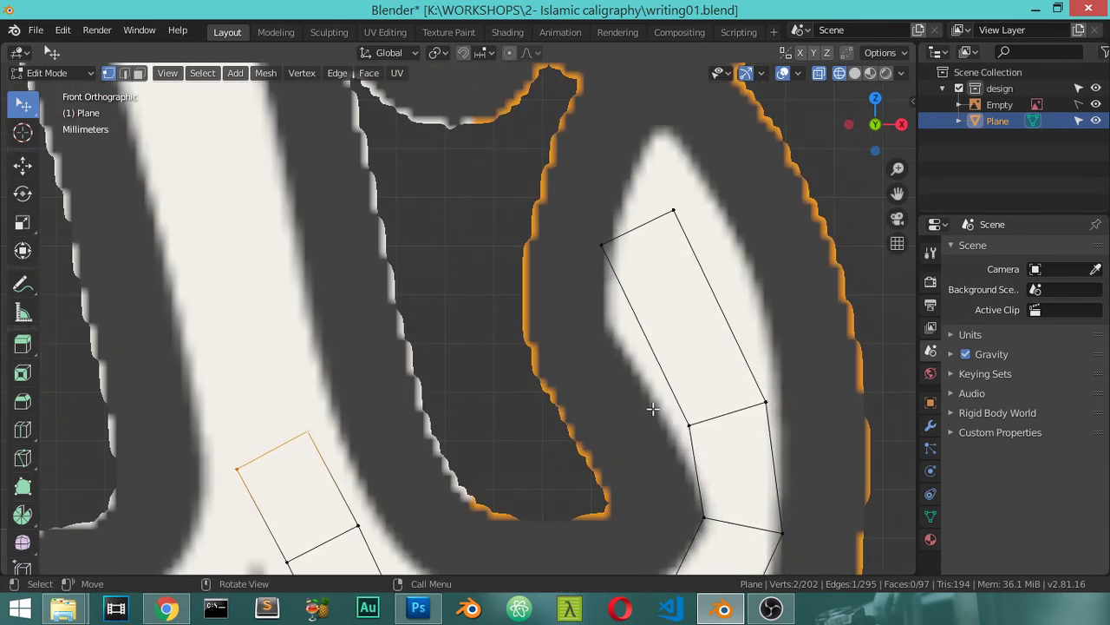
middle_click_drag(707, 396, 642, 359, "shift")
left_click(642, 359)
key("g")
left_click(634, 365)
left_click(563, 192)
key("g")
left_click(565, 338)
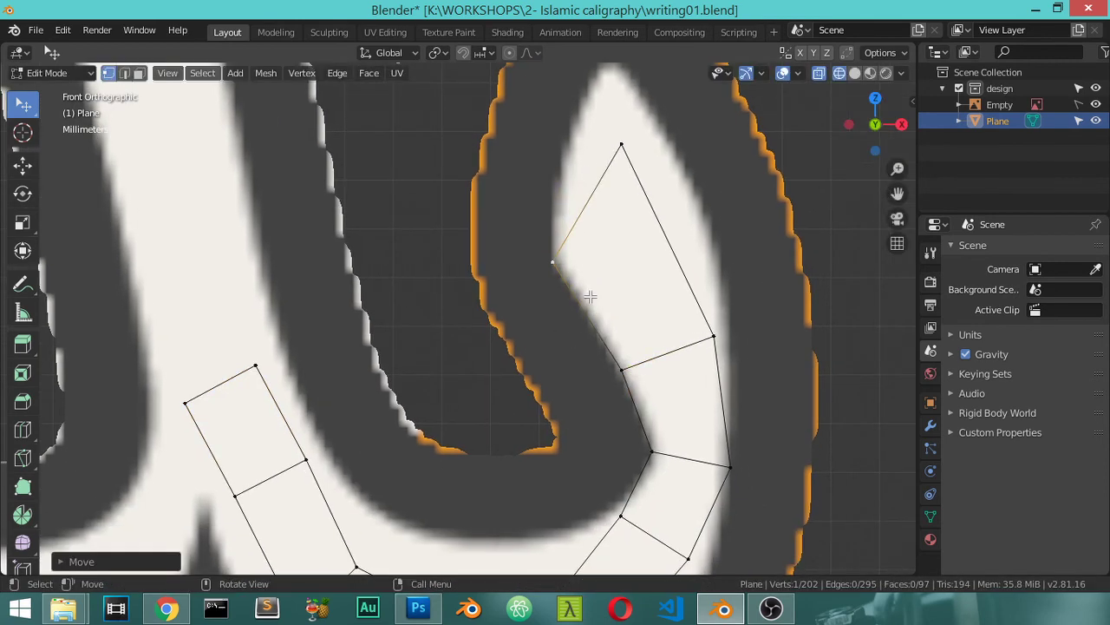
- Move the top vertex to the stroke's tip and settle the right-hand vertices on the outline
scroll(565, 337, "down", 1)
left_click(598, 182)
key("g")
left_click(581, 102)
left_click(670, 333)
key("g")
left_click(668, 247)
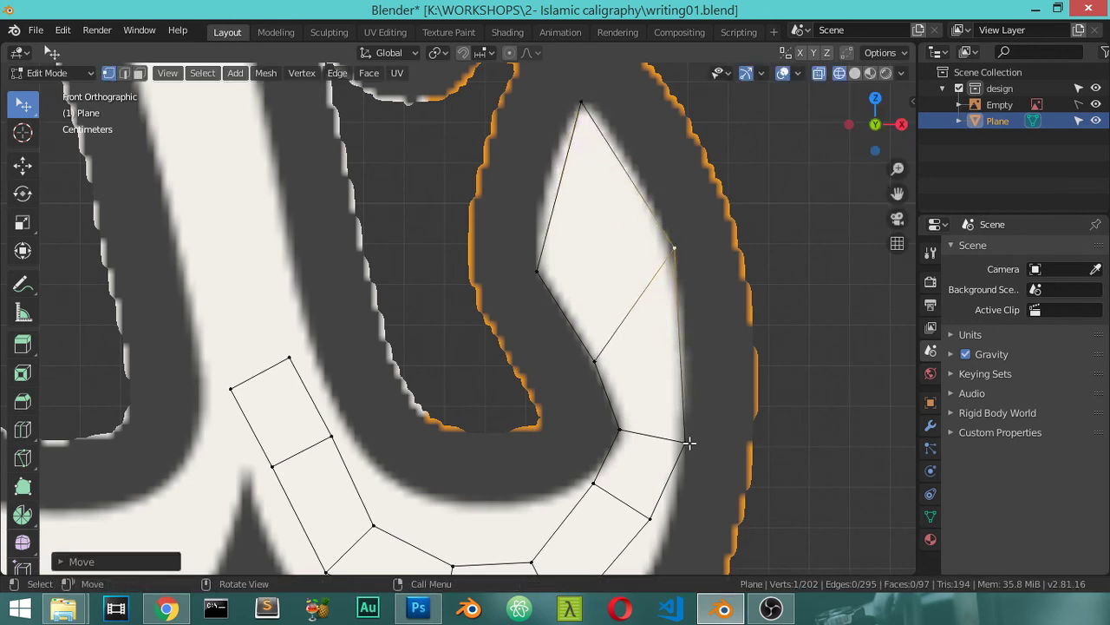
scroll(653, 431, "down", 5, "shift")
key("g")
left_click(665, 344)
left_click(529, 347)
key("g")
left_click(533, 260)
- Fit the bowl's vertices alternately to the stroke's outer and inner edges
left_click(553, 408)
key("g")
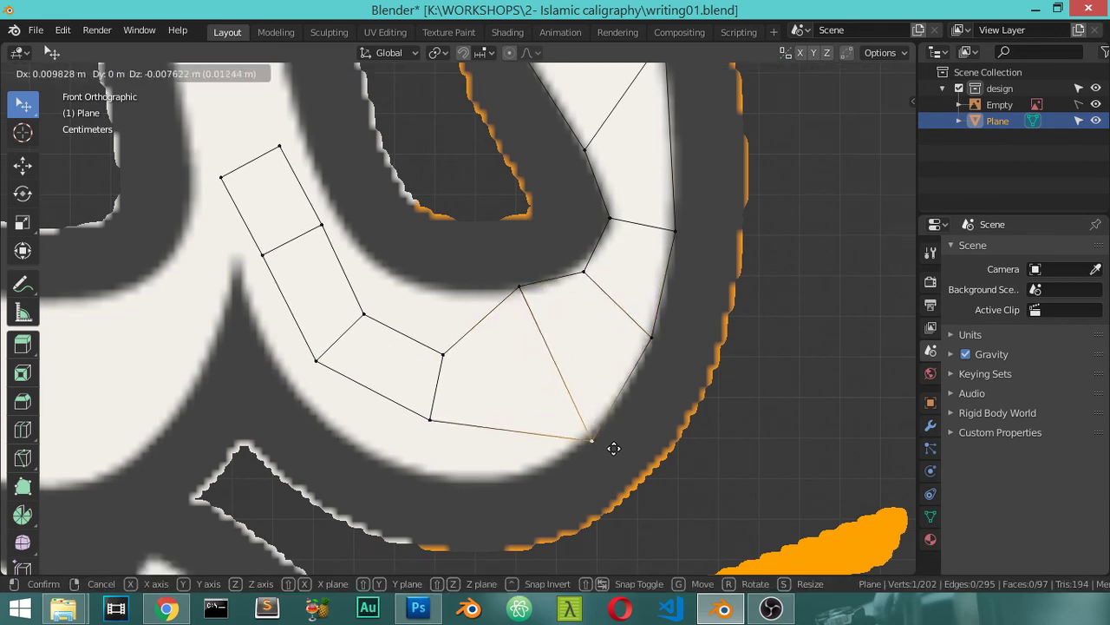
left_click(607, 441)
left_click(441, 367)
key("g")
left_click(427, 269)
left_click(430, 421)
key("g")
left_click(445, 503)
left_click(359, 318)
key("g")
left_click(375, 267)
left_click(338, 365)
key("g")
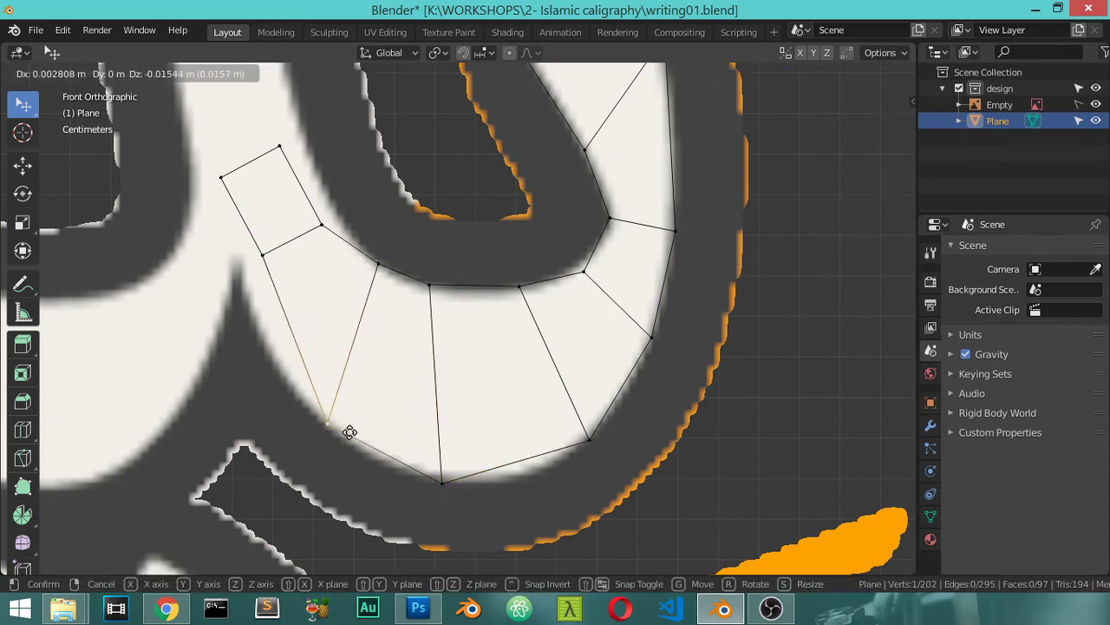
left_click(349, 433)
- Fit the left-side vertices and the strip's end vertex onto the stroke outline
left_click(285, 251)
key("g")
left_click(286, 336)
left_click(325, 228)
key("g")
left_click(369, 227)
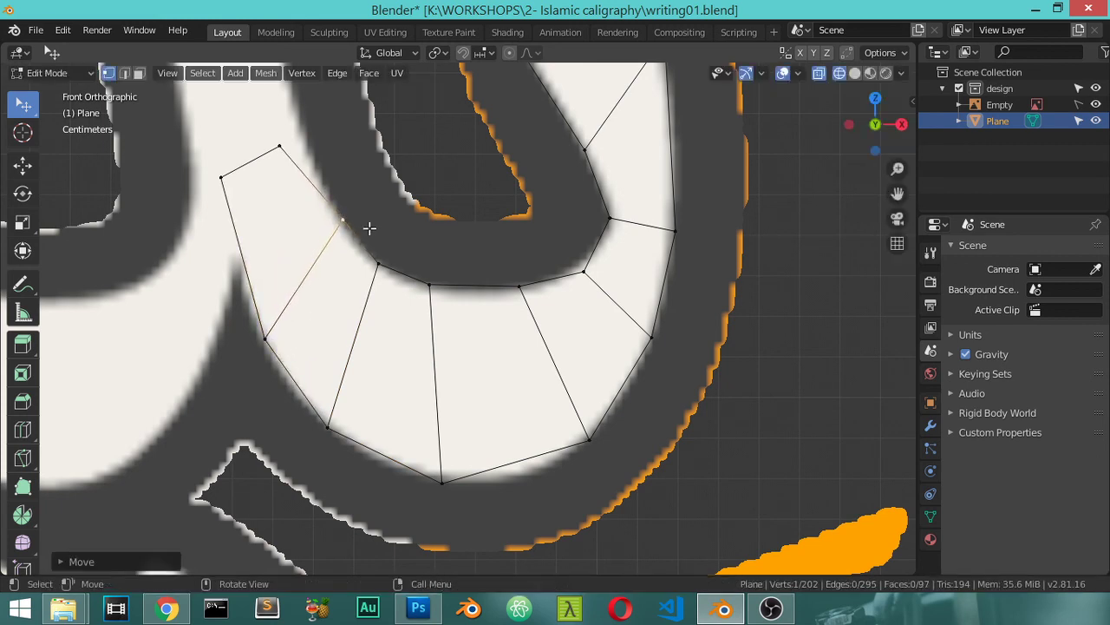
middle_click_drag(309, 238, 344, 285, "shift")
key("g")
left_click(386, 325)
- Place the lower-left vertices on the stroke's edge and select the strip's upper-left end vertex
left_click(264, 310)
key("g")
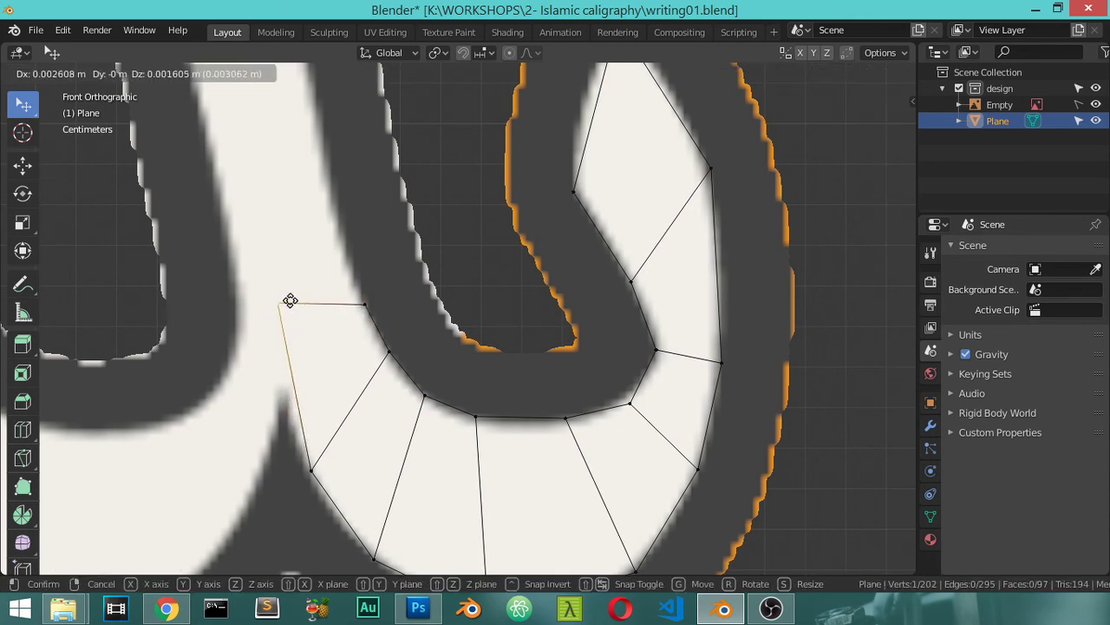
left_click(317, 296)
left_click(307, 434)
key("g")
left_click(285, 334)
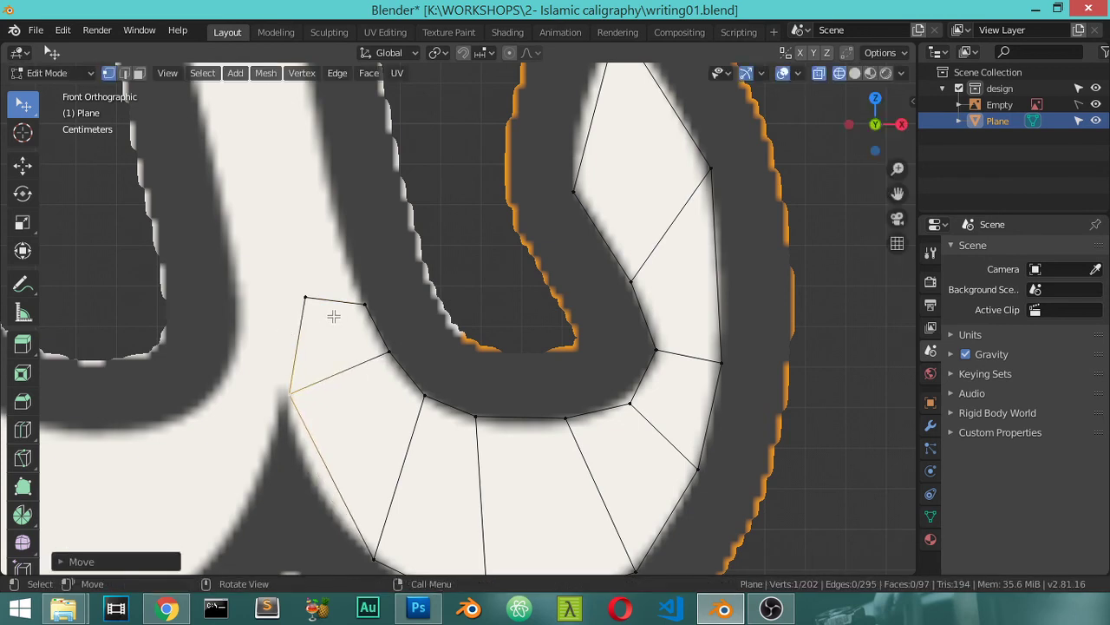
middle_click_drag(334, 316, 379, 378, "shift")
left_click(362, 353)
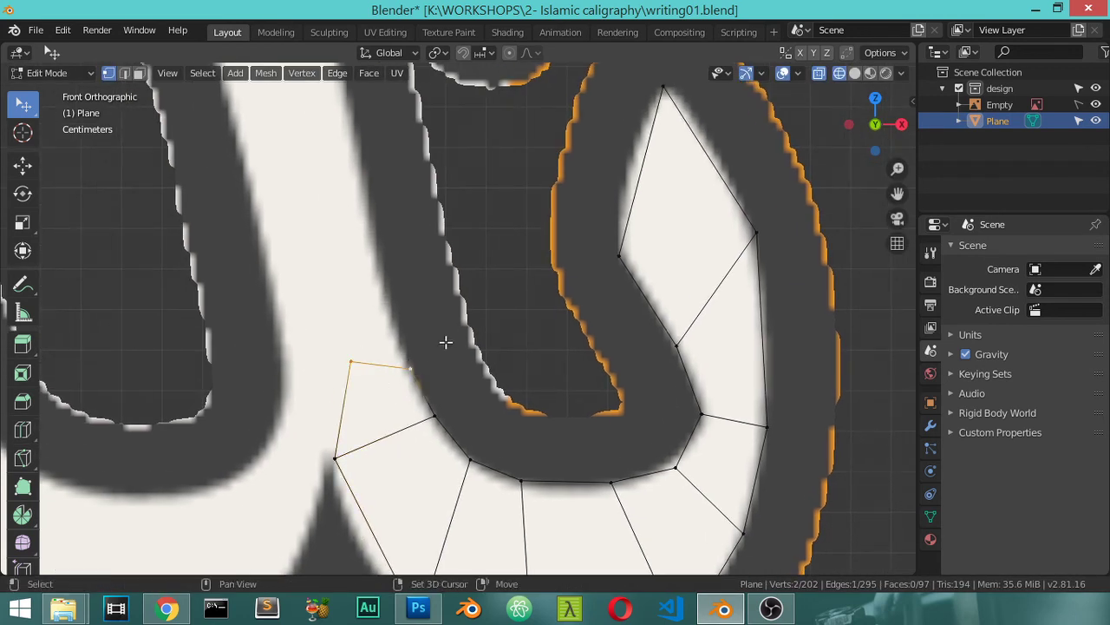
scroll(486, 364, "down", 3)
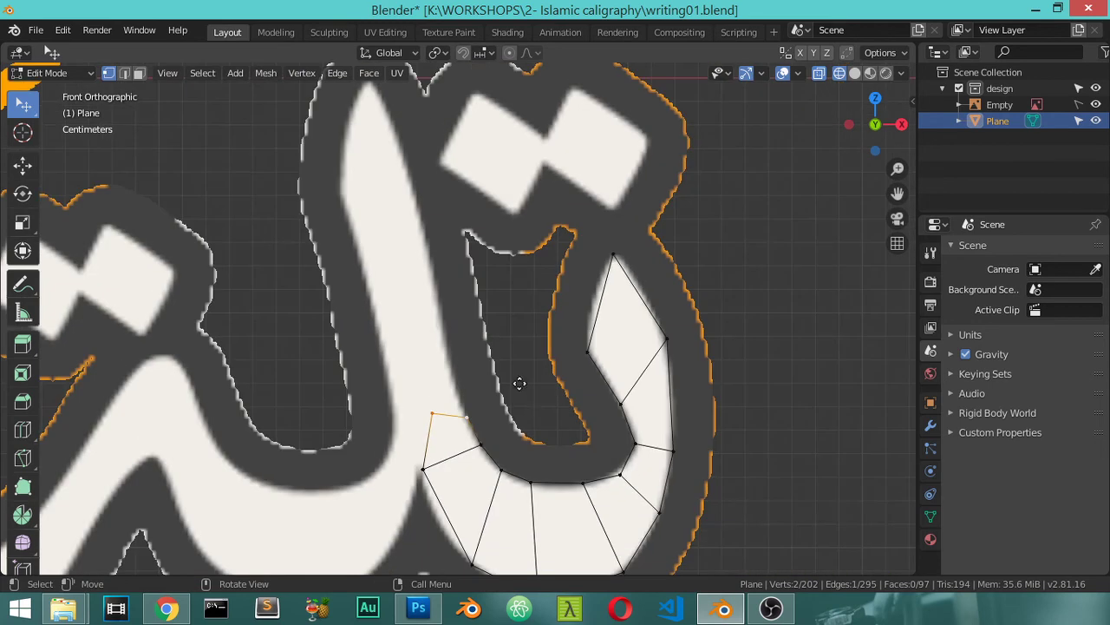
- Extrude the end edge up the tall stroke, then widen it with an X-constrained extrusion
key("e")
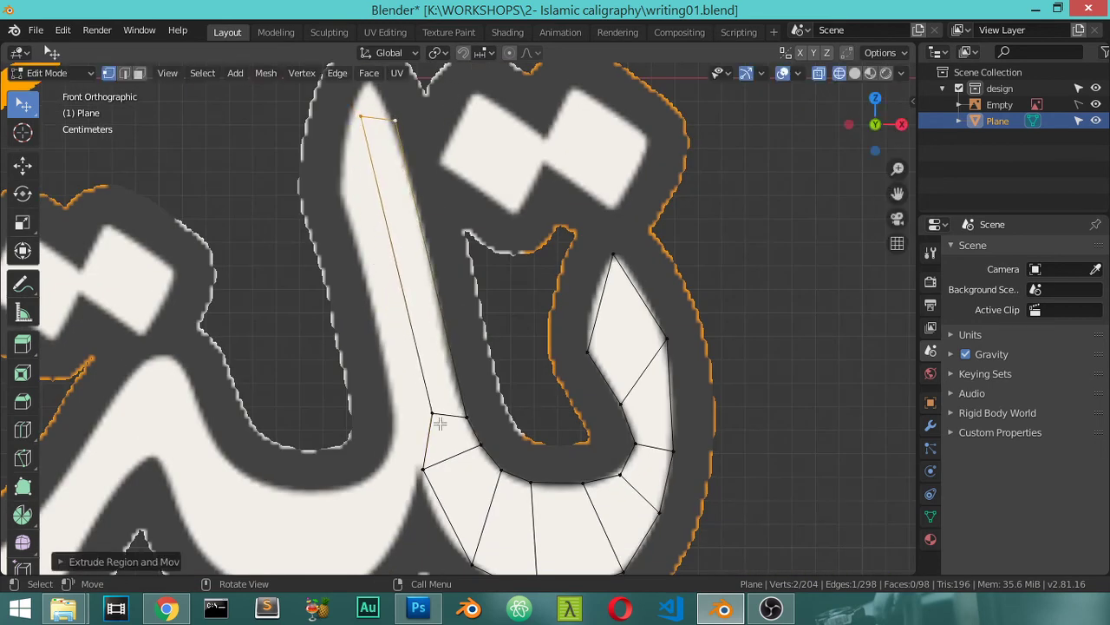
left_click(431, 427)
left_click(363, 122, "shift")
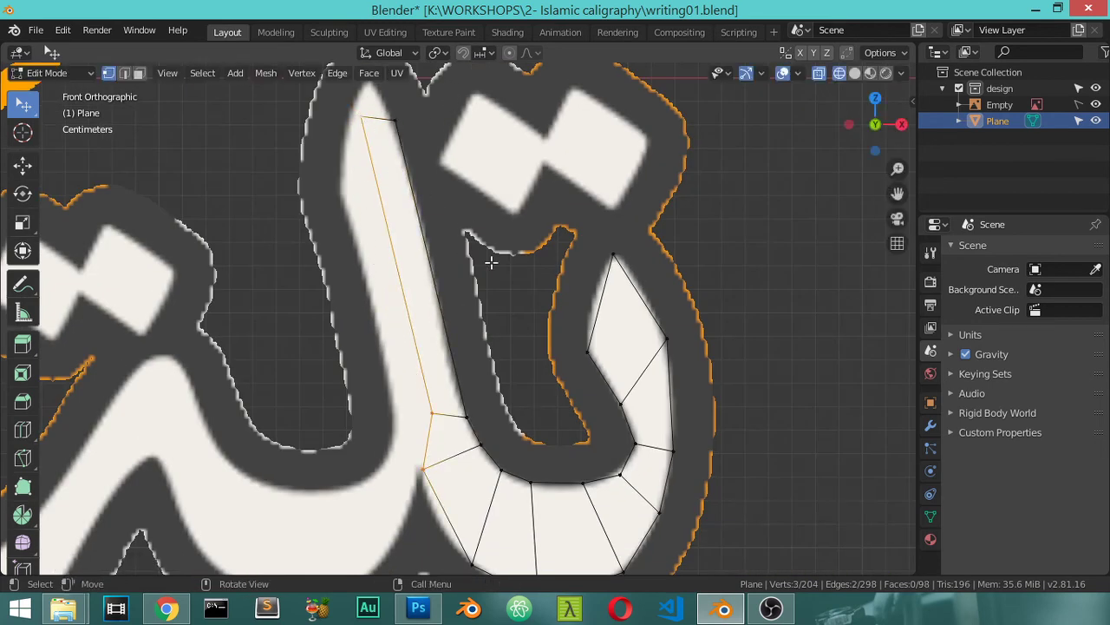
key("e")
key("x")
left_click(453, 273)
- Move two lower corners of the new quads against the stroke's edge, one along X
scroll(433, 423, "up", 2)
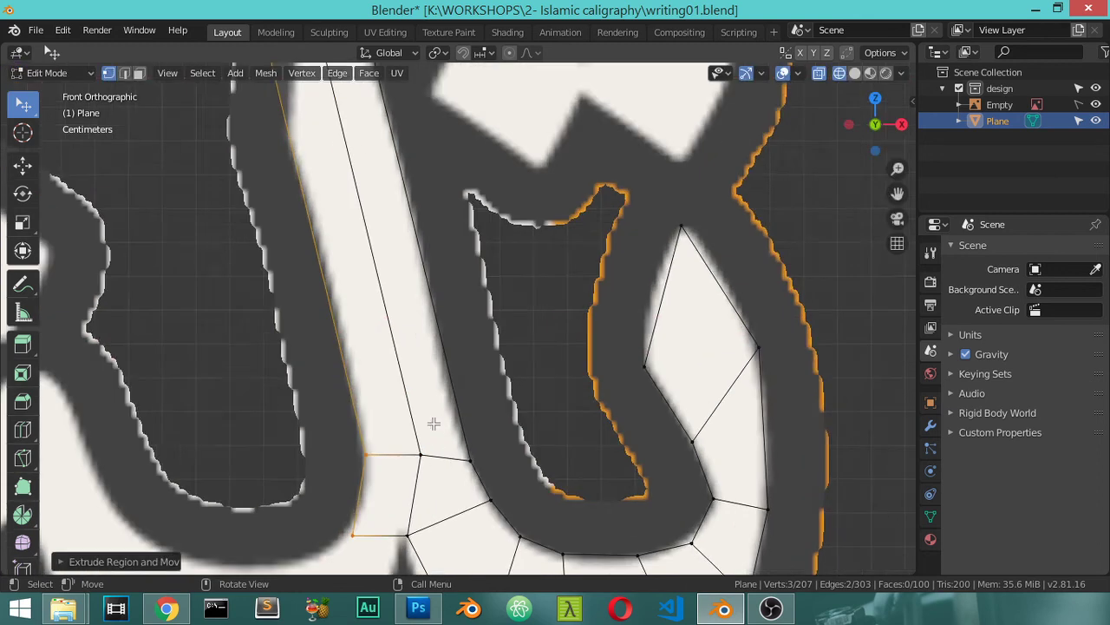
scroll(433, 423, "down", 2)
scroll(530, 425, "up", 3)
left_click(530, 424)
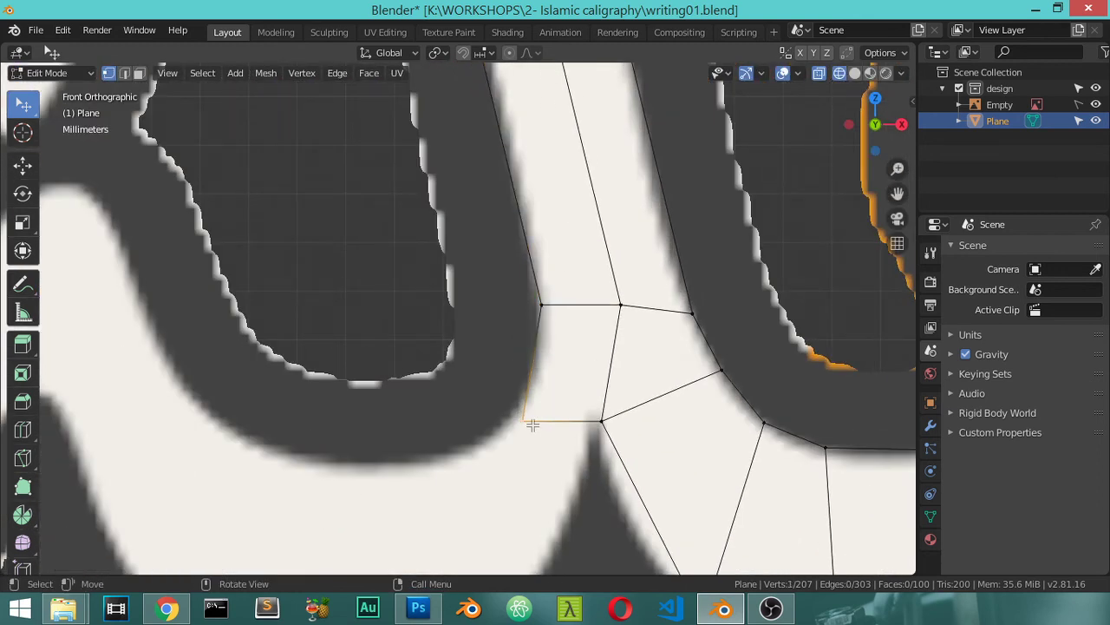
key("g")
left_click(535, 392)
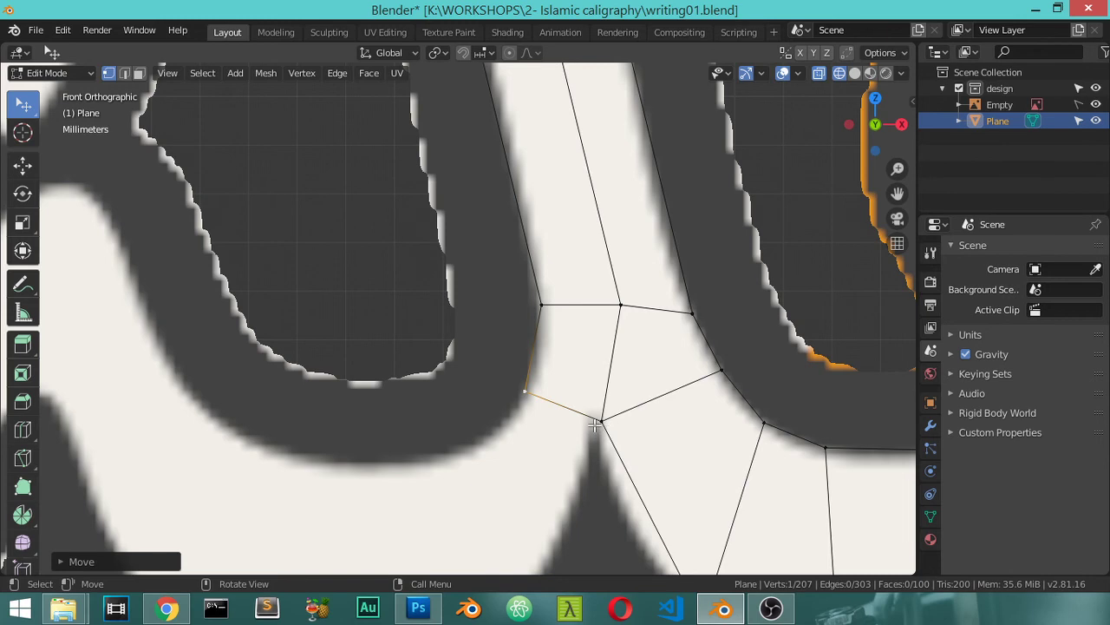
scroll(571, 343, "up", 4, "shift")
left_click(576, 375)
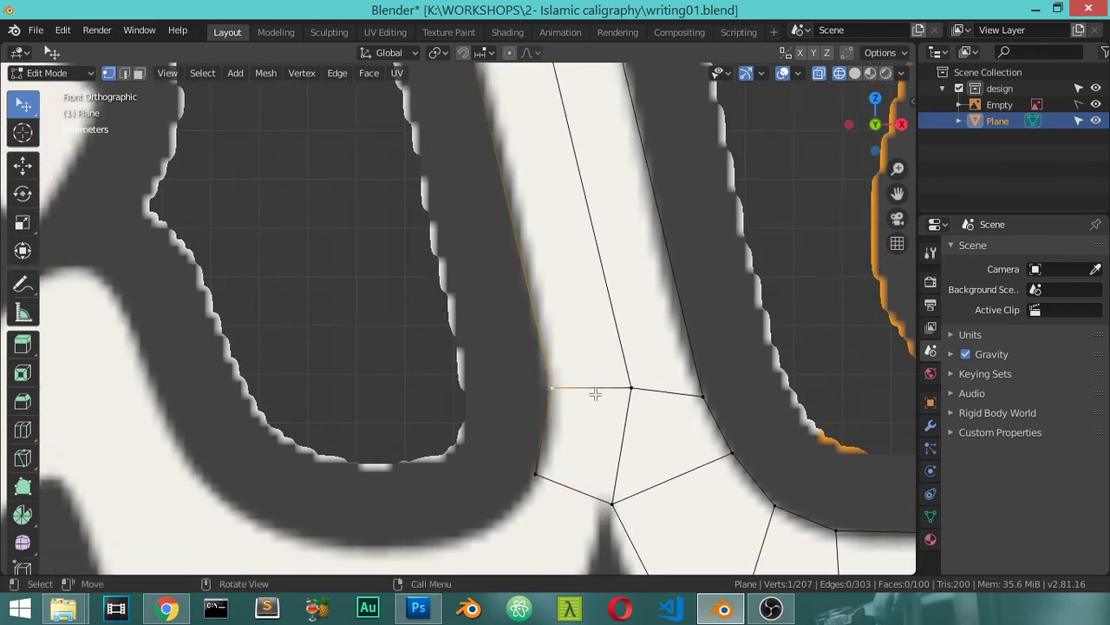
key("g")
key("x")
left_click(574, 358)
- Fit the upright stroke's corners to its outline, pulling the top-right corner to the pointed tip
scroll(570, 280, "up", 5, "shift")
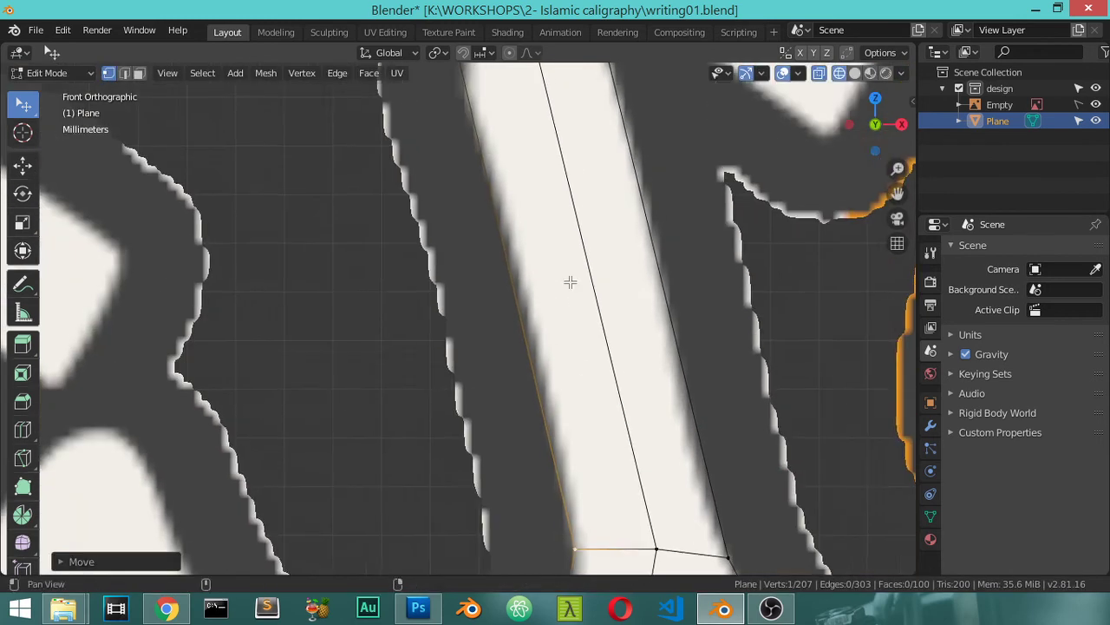
scroll(598, 407, "up", 4, "shift")
scroll(517, 272, "up", 3, "shift")
left_click(517, 272)
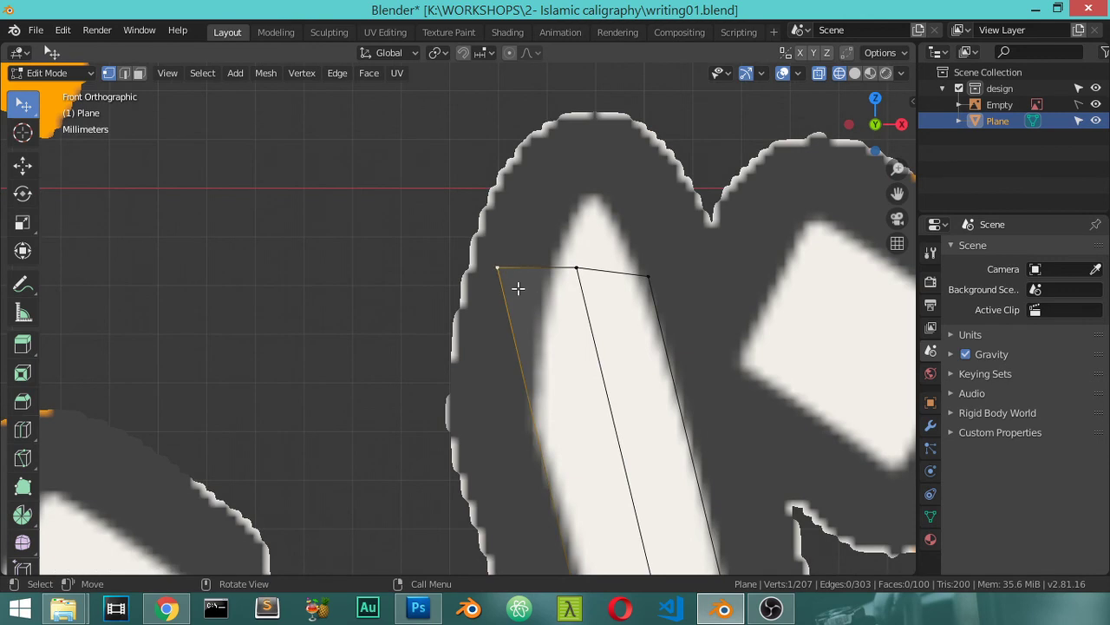
key("g")
left_click(549, 443)
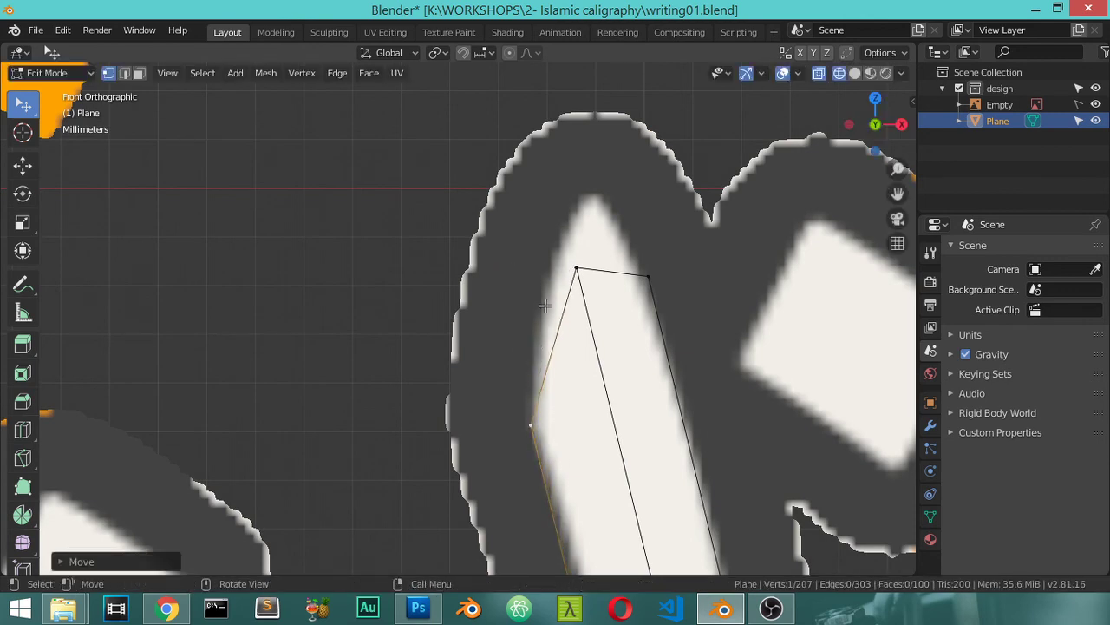
left_click(576, 270)
key("g")
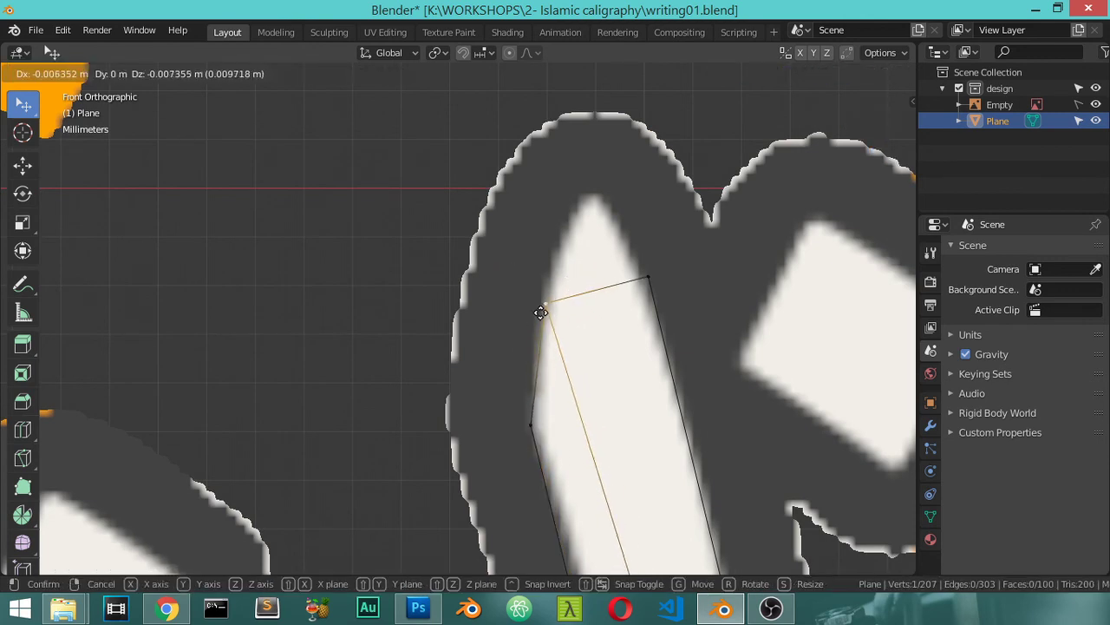
left_click(540, 310)
left_click(620, 289)
key("g")
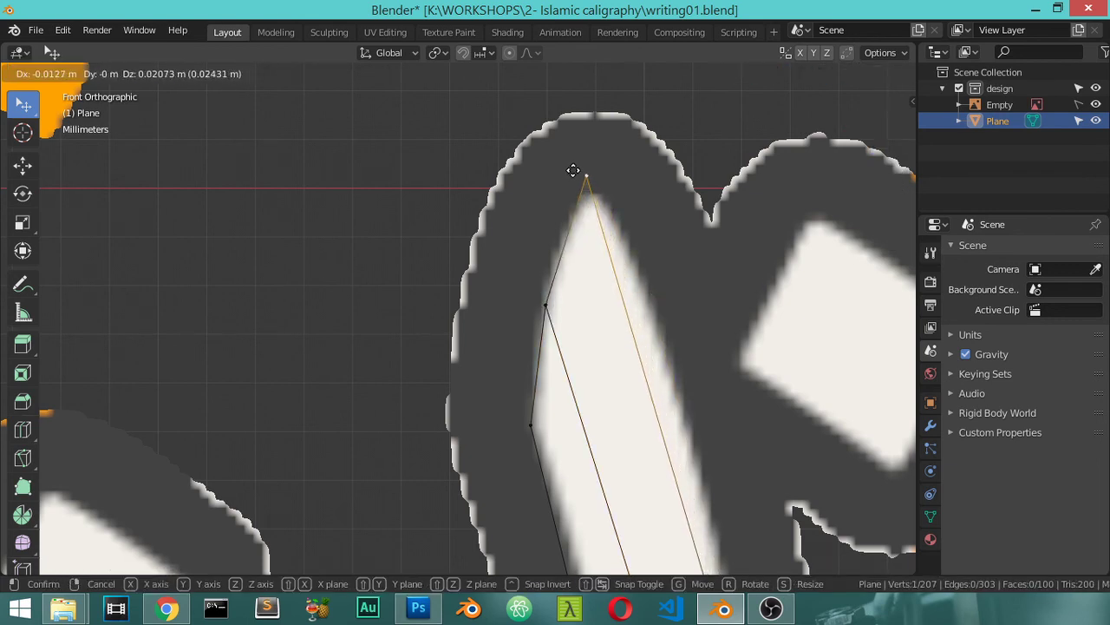
left_click(574, 174)
scroll(634, 335, "down", 5)
scroll(644, 309, "up", 2)
scroll(649, 240, "up", 2)
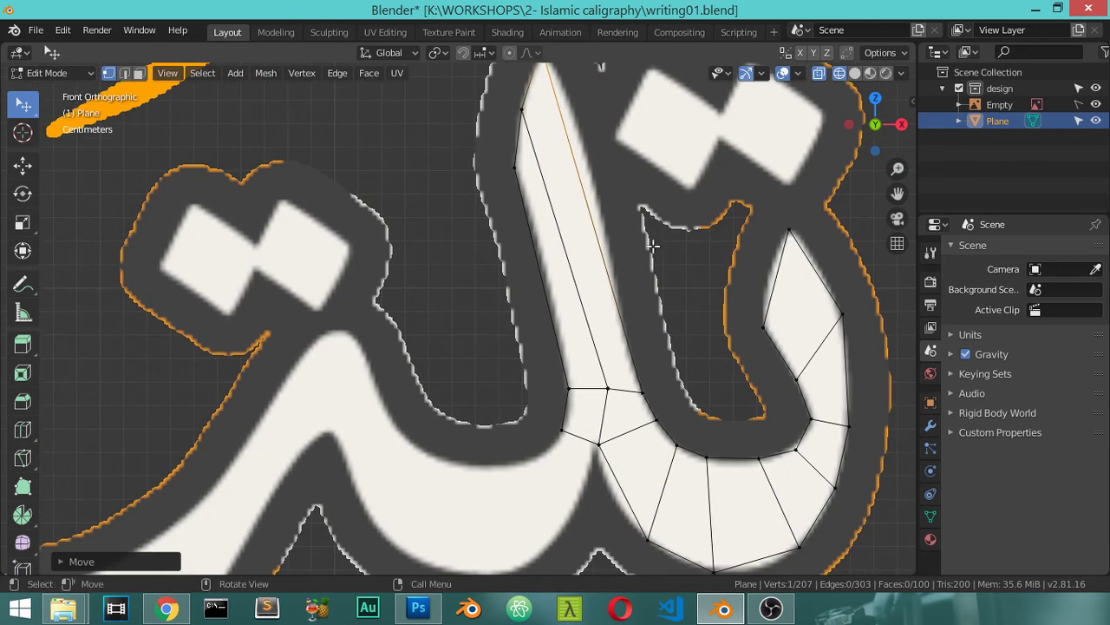
- Add a loop cut across the upright stroke and slide its points onto the outline
key("ctrl+r")
left_click(604, 231)
left_click(602, 230)
scroll(607, 243, "up", 1)
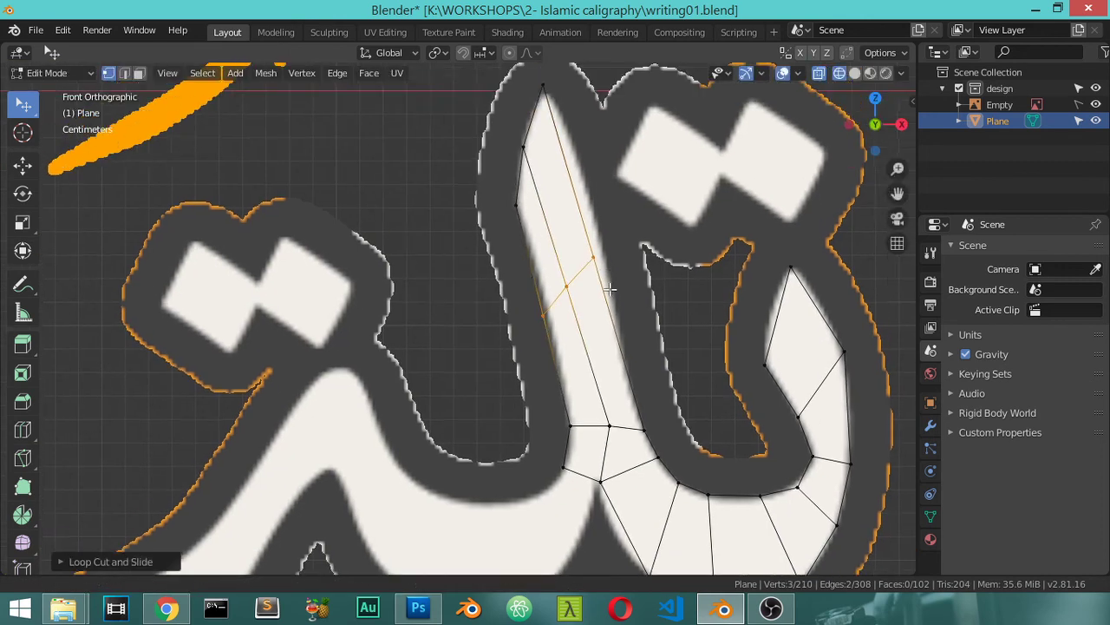
scroll(631, 333, "up", 2)
left_click(673, 303)
key("g")
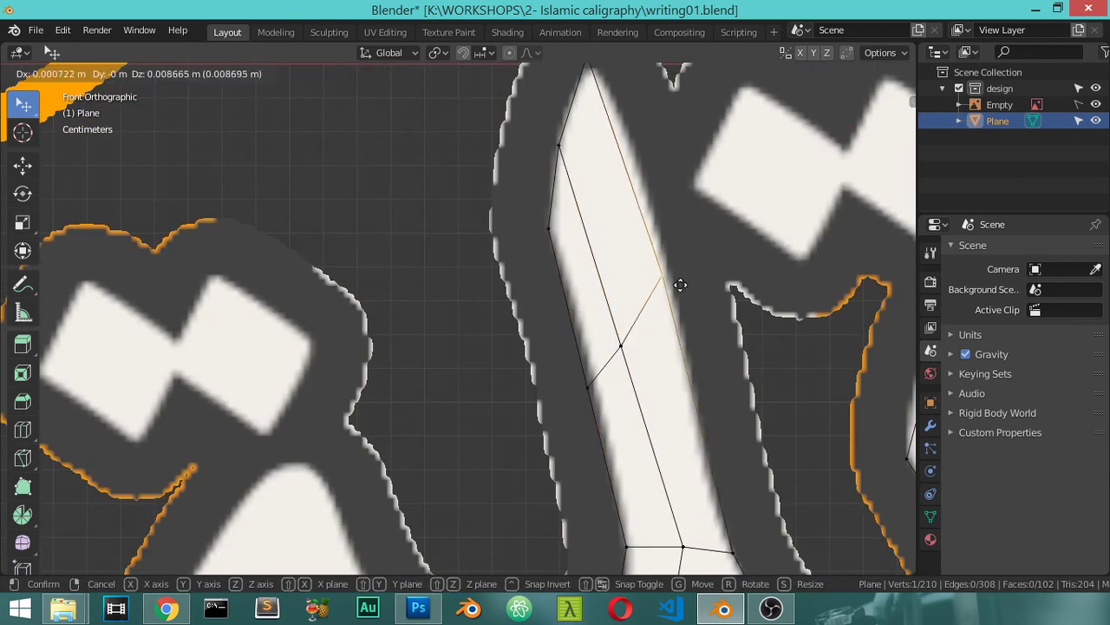
left_click(685, 277)
left_click(621, 343)
key("g")
key("g")
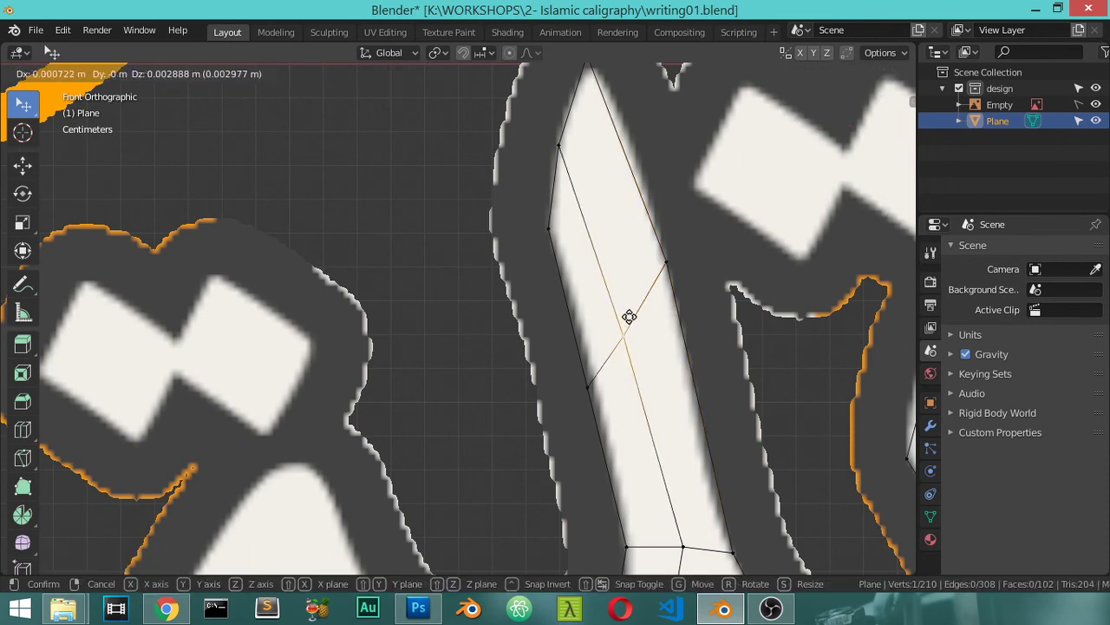
left_click(634, 298)
left_click(590, 376)
key("g")
key("g")
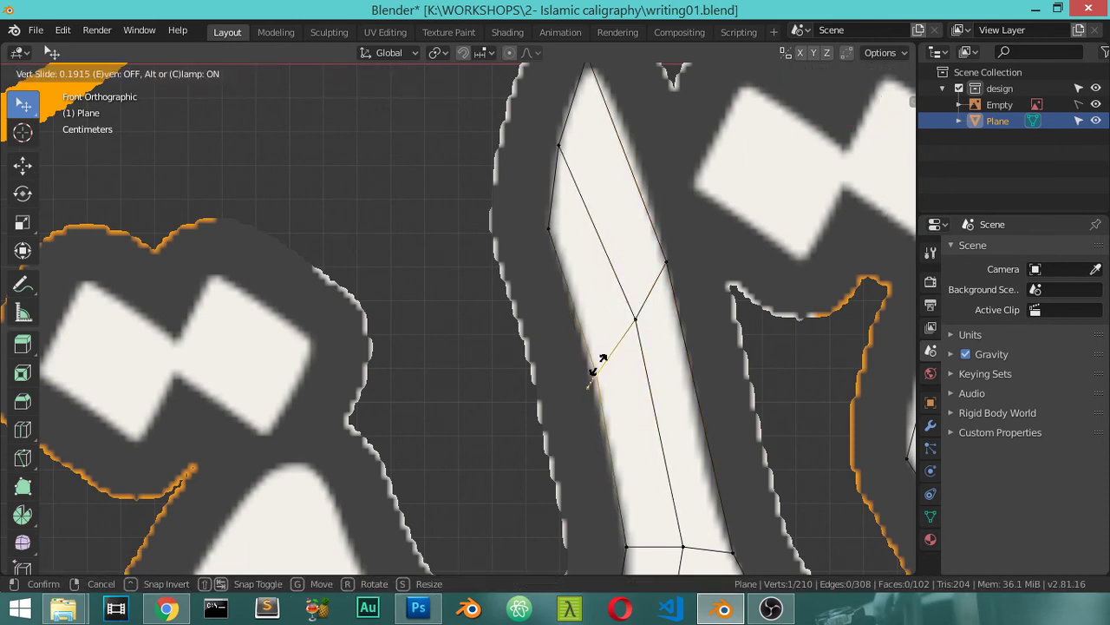
left_click(597, 371)
- Settle the tip vertex into the stroke's point, then bring the letter's lower curve into view
scroll(598, 372, "down", 3)
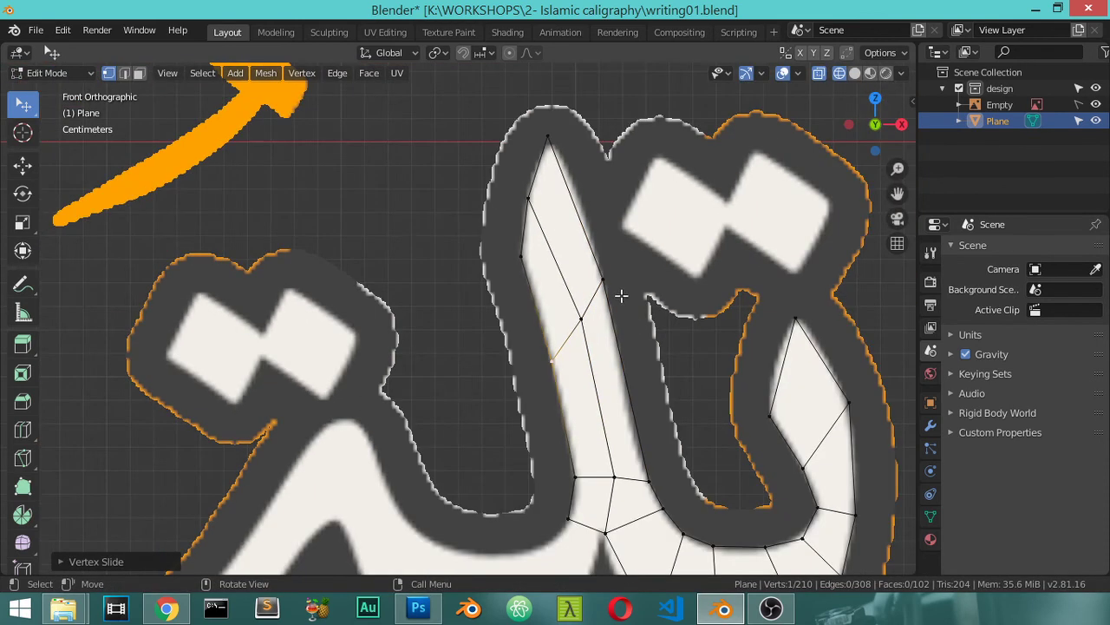
left_click(556, 145)
key("g")
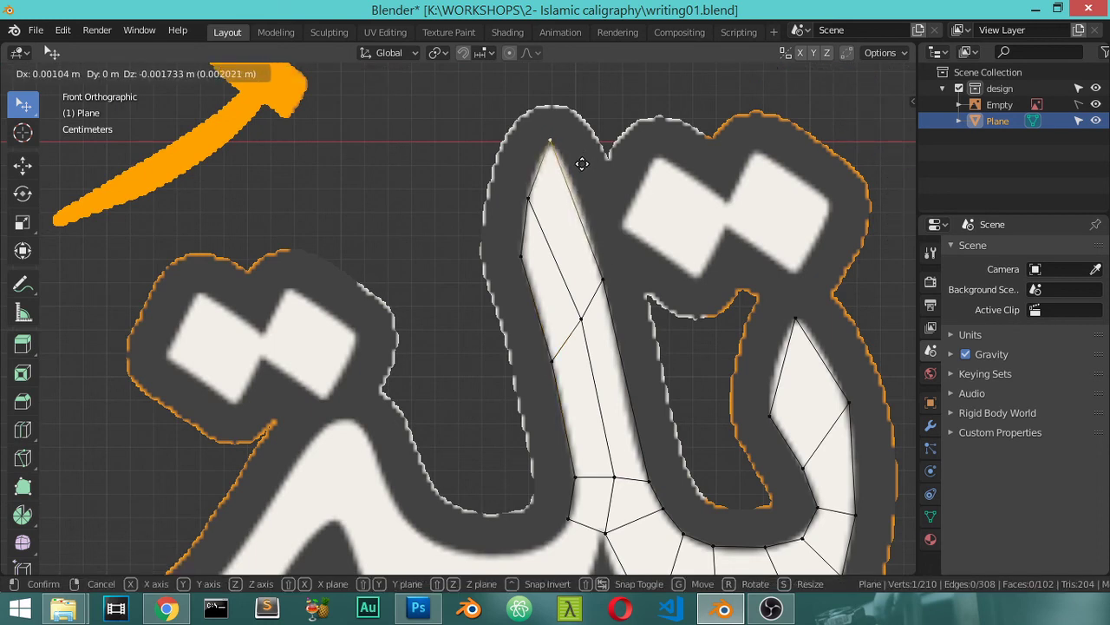
left_click(582, 164)
middle_click_drag(557, 218, 712, 372, "shift")
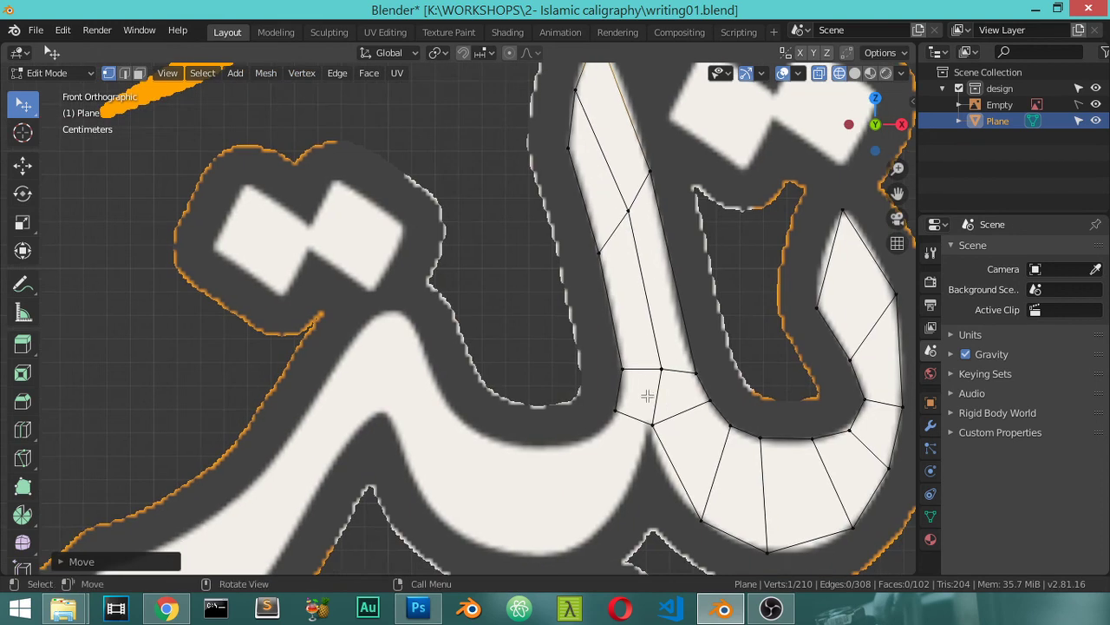
- Extrude a new quad from the strip's end and set its end point on the stroke edge
left_click(711, 372)
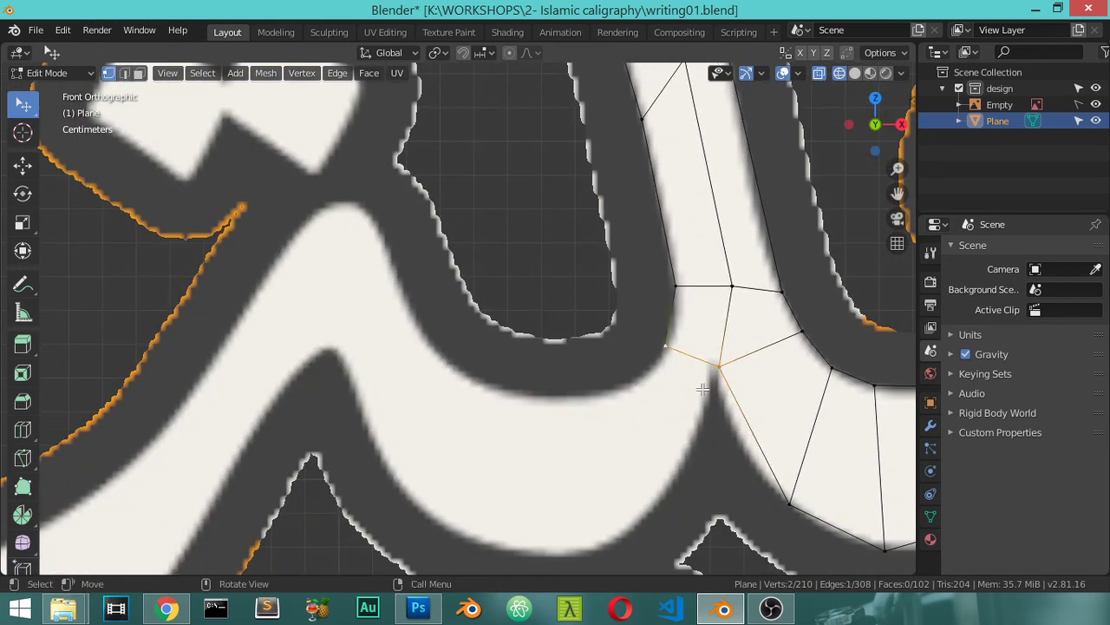
key("e")
left_click(673, 435)
left_click(692, 404)
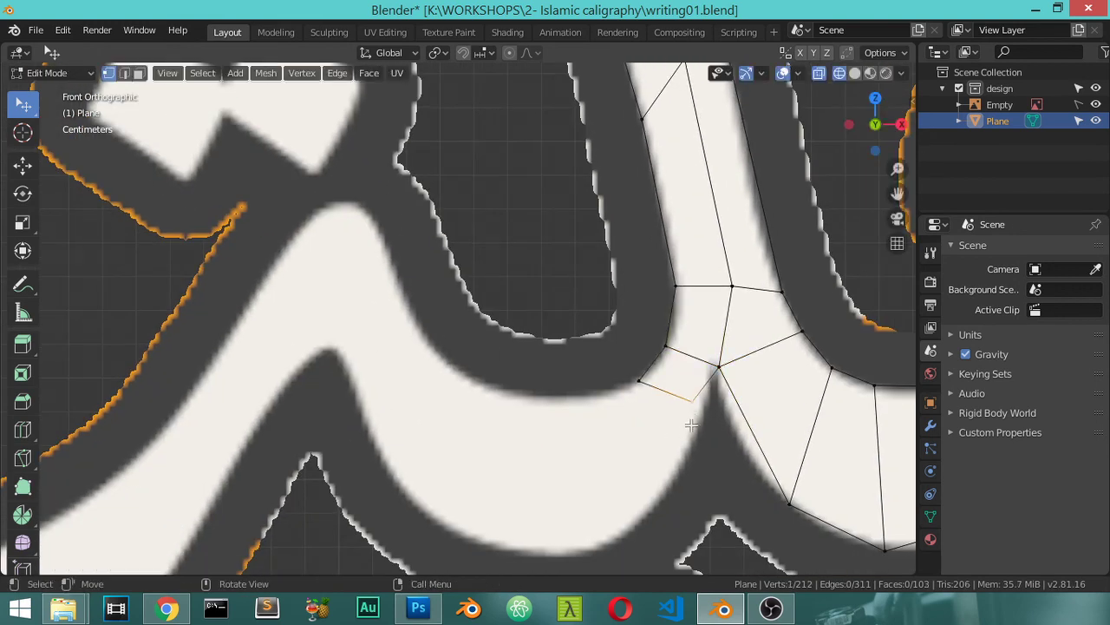
key("g")
left_click(694, 469)
- Extrude a long horizontal face leftward along the curve and loop-cut it into three sections
left_click(642, 384, "shift")
key("e")
key("x")
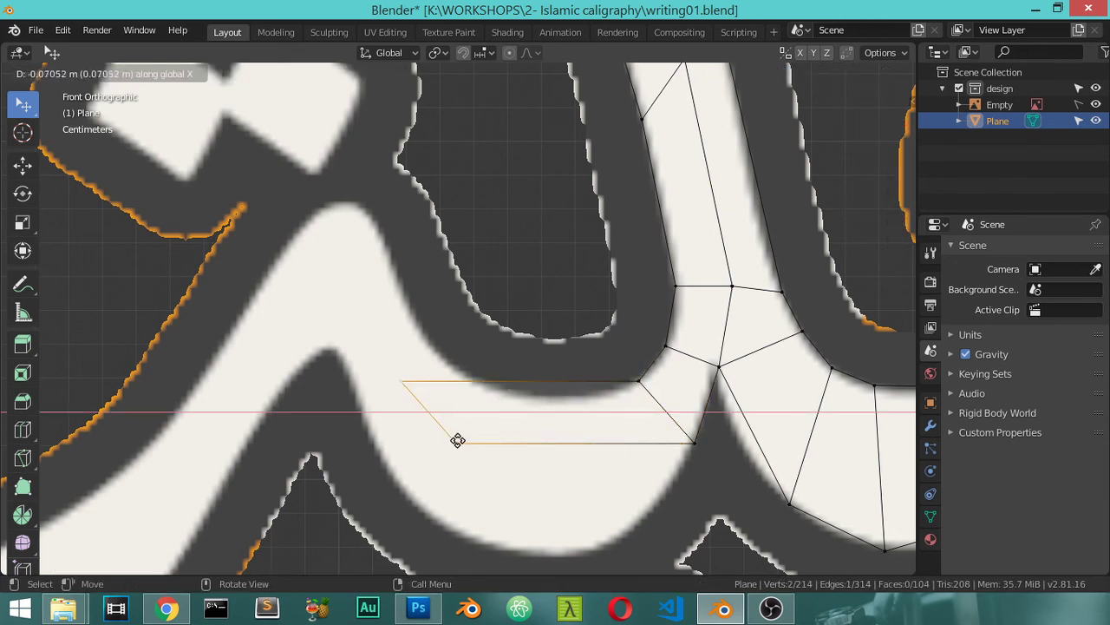
left_click(457, 441)
left_click(464, 441)
key("ctrl+r")
scroll(498, 404, "up", 1)
left_click(503, 390)
- Move the new section's upper-left and lower corners onto the stroke's upper and lower edges
left_click(414, 383)
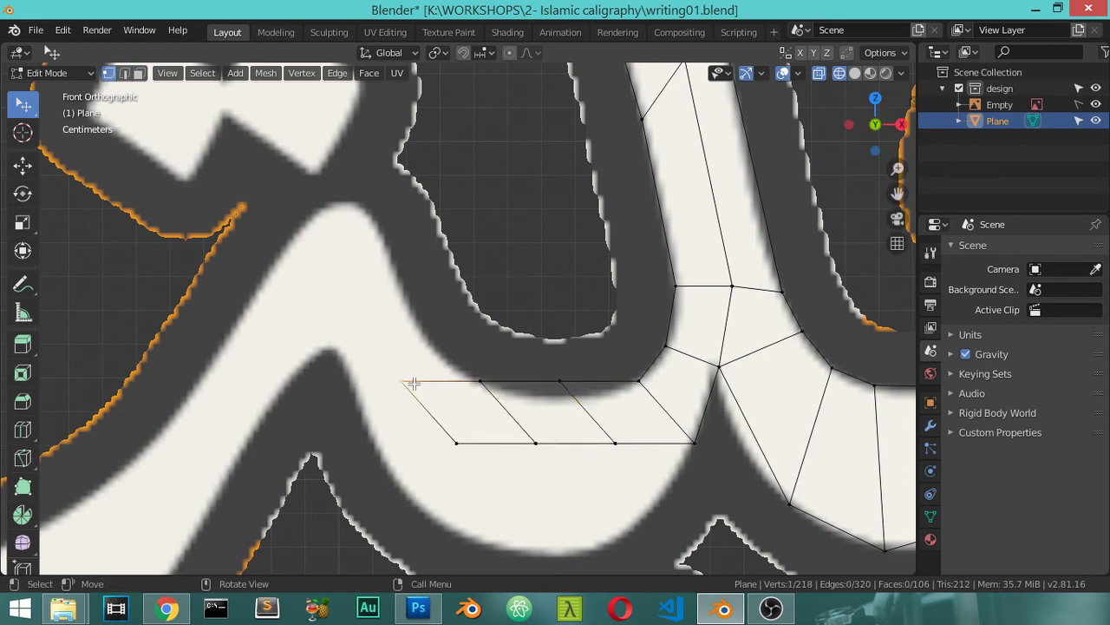
key("g")
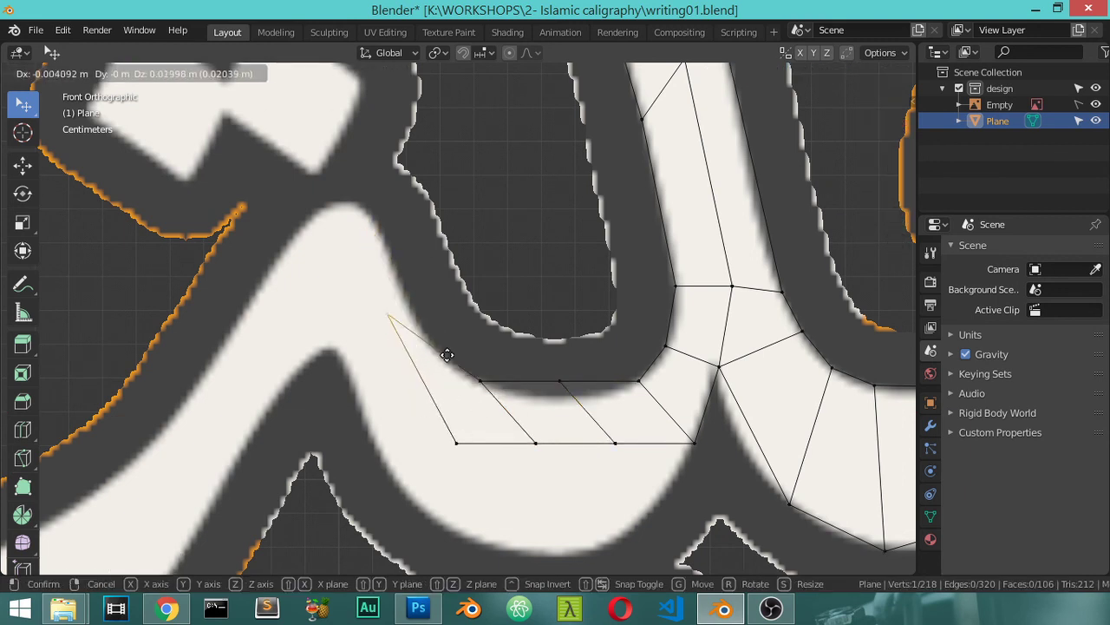
left_click(455, 325)
left_click(454, 425)
key("g")
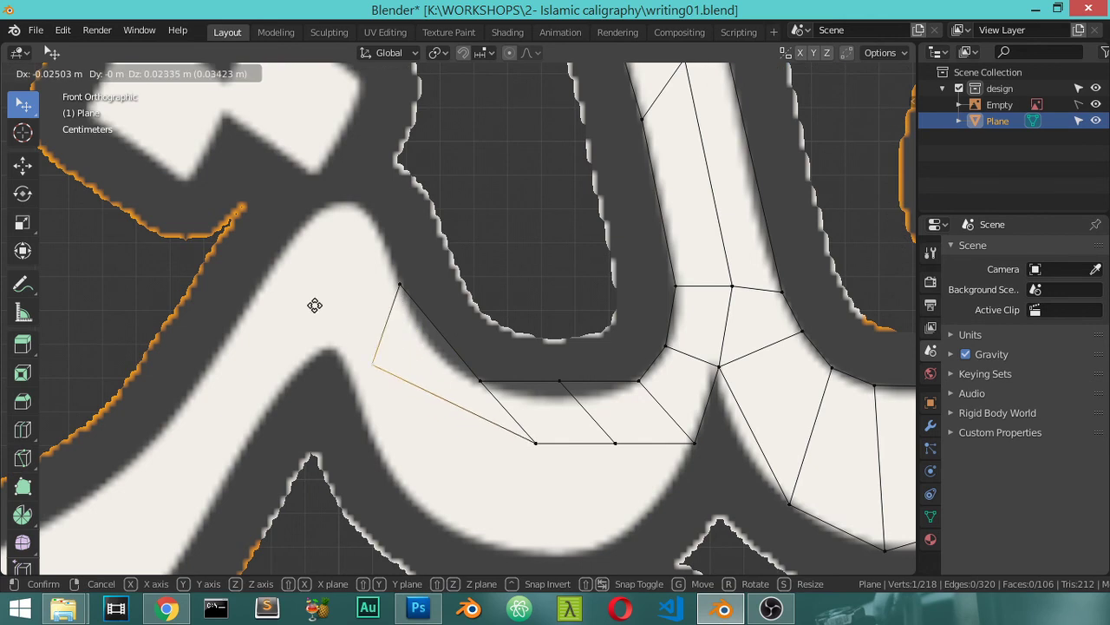
left_click(287, 296)
left_click(528, 443)
key("g")
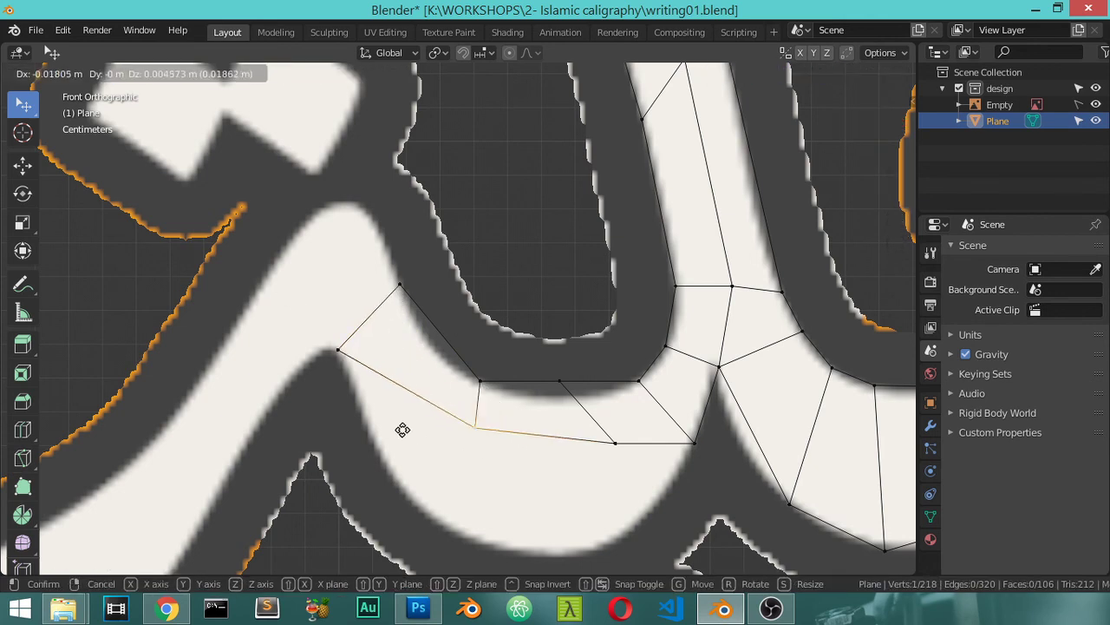
left_click(361, 429)
- Fit the section's remaining upper points and lower corner to the curve's edges
left_click(480, 382)
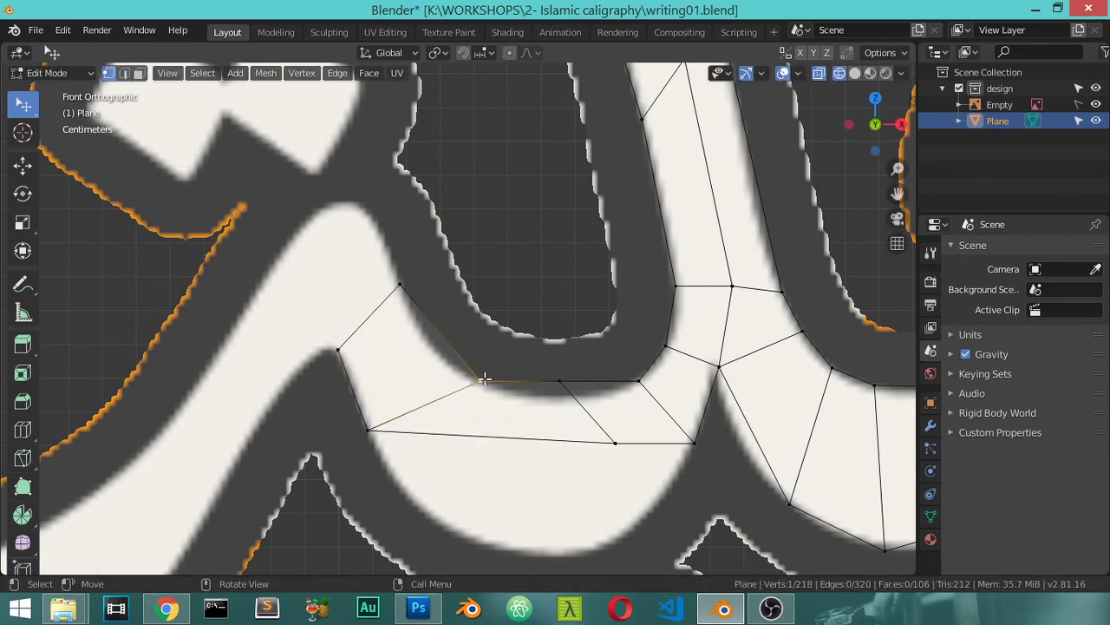
key("g")
left_click(432, 339)
left_click(560, 386)
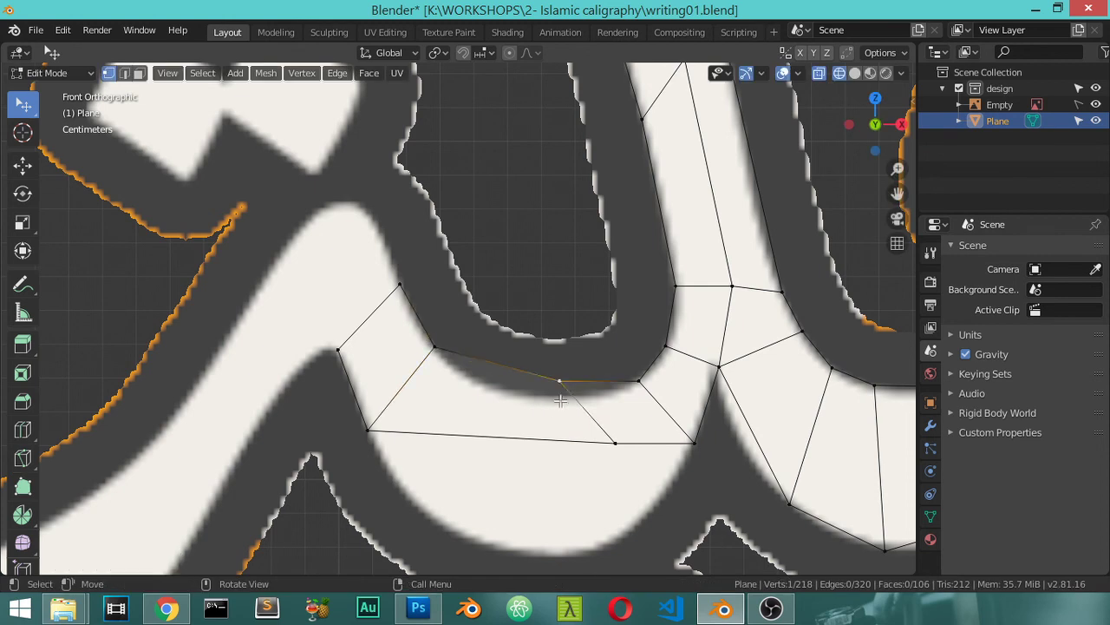
key("g")
left_click(488, 408)
left_click(612, 440)
key("g")
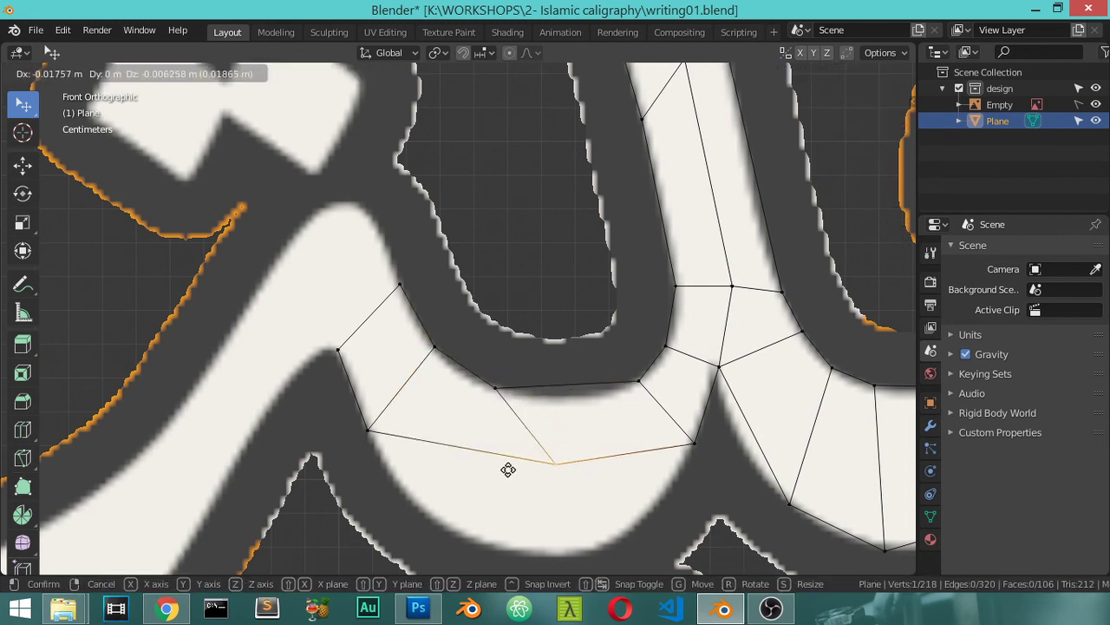
left_click(366, 495)
- Add a centred loop cut across the curved section and fit its points to the stroke edges
key("ctrl+r")
left_click(570, 436)
right_click(570, 437)
left_click(565, 392)
key("g")
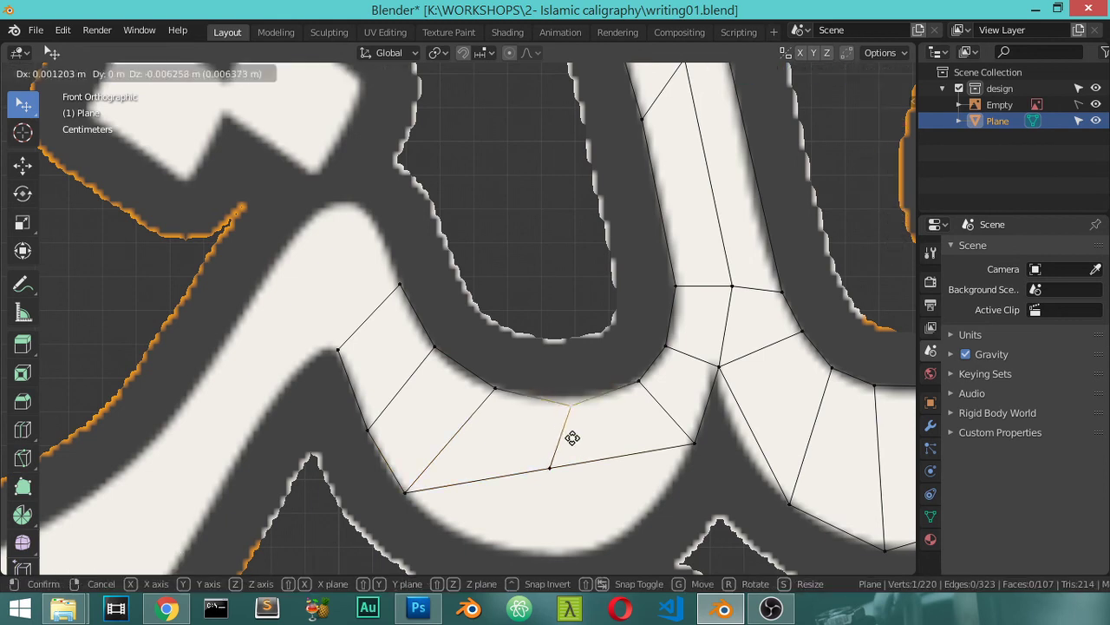
left_click(565, 426)
left_click(551, 466)
key("g")
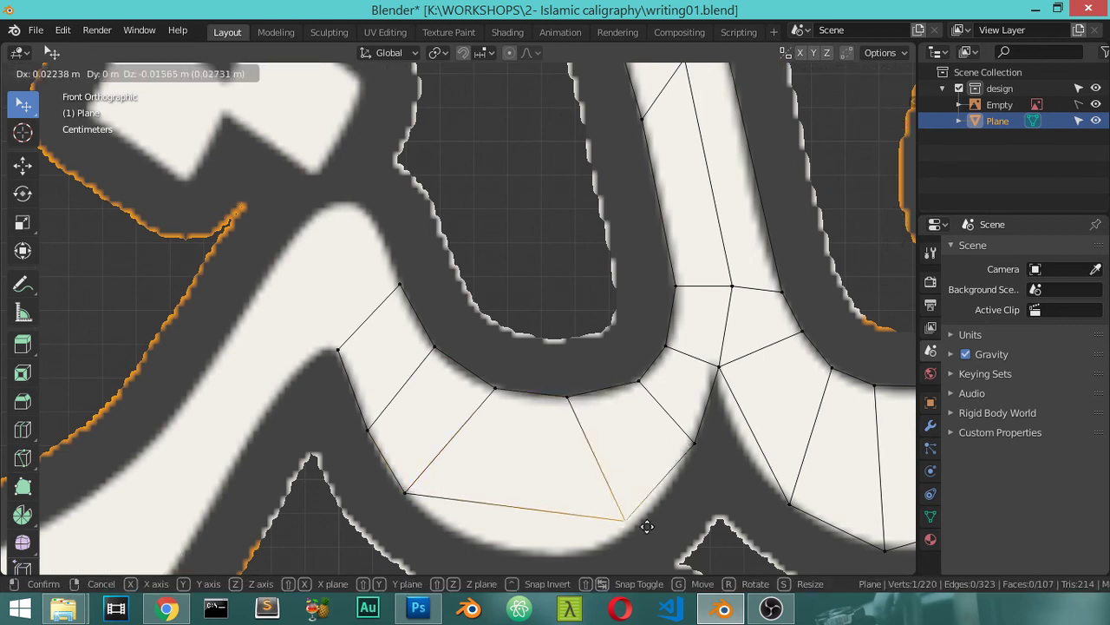
left_click(645, 539)
- Place the last vertex on the stroke edge and toggle out of and back into Edit Mode
left_click(405, 494)
key("g")
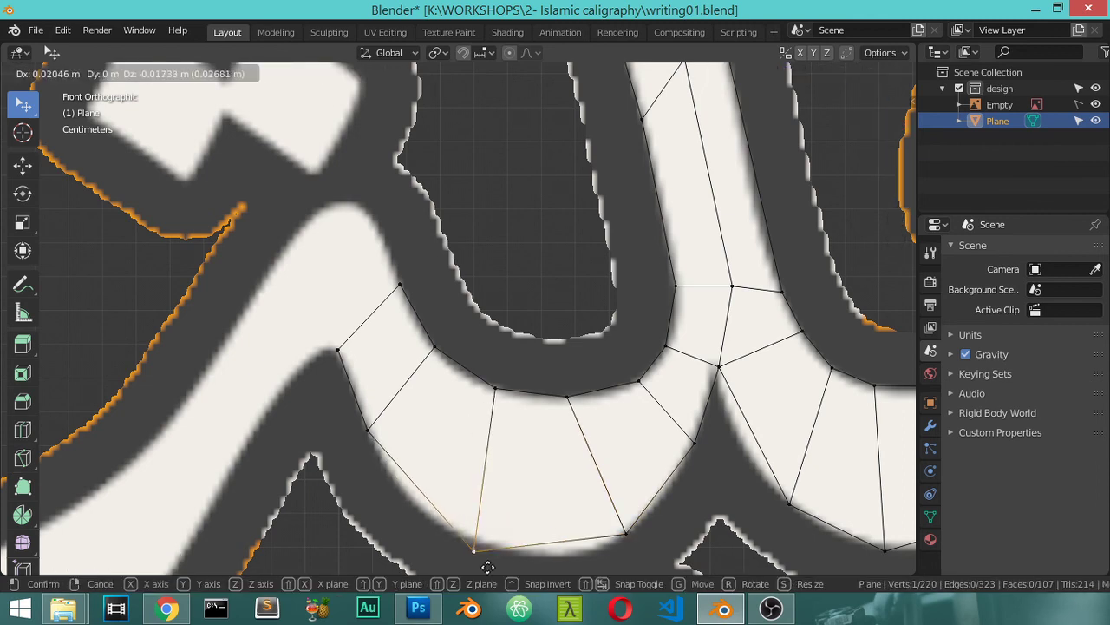
left_click(488, 566)
scroll(488, 521, "down", 3)
key("Tab")
key("Tab")
scroll(499, 440, "up", 4)
- Ctrl+right-click to extrude a series of quads along the stroke into the tail
middle_click_drag(500, 441, 542, 444, "shift")
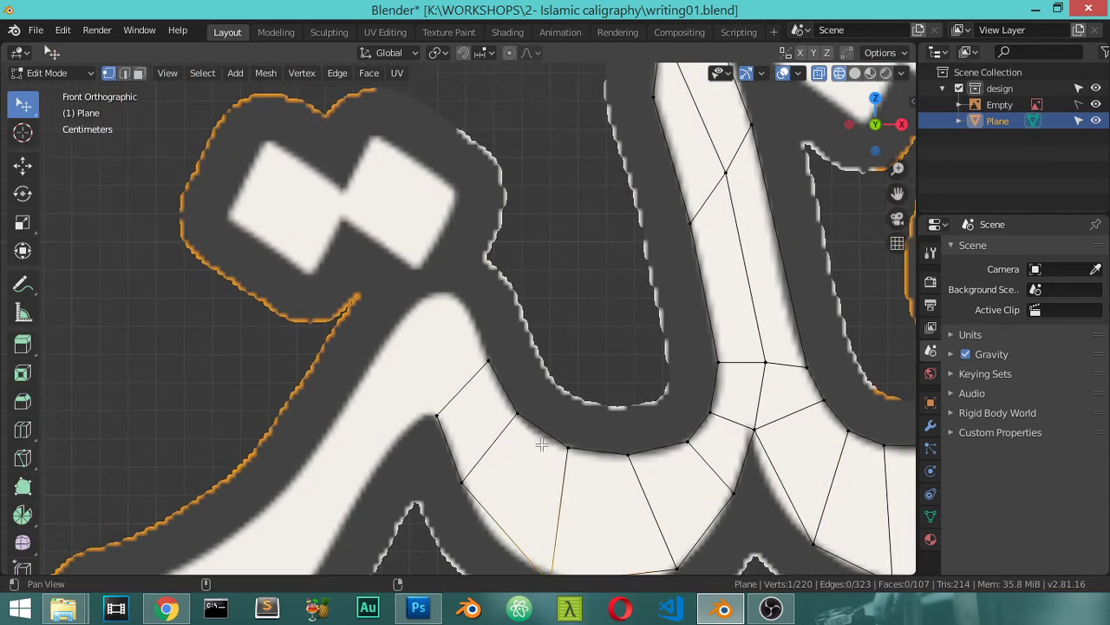
scroll(541, 445, "up", 2)
middle_click_drag(468, 415, 588, 328, "shift")
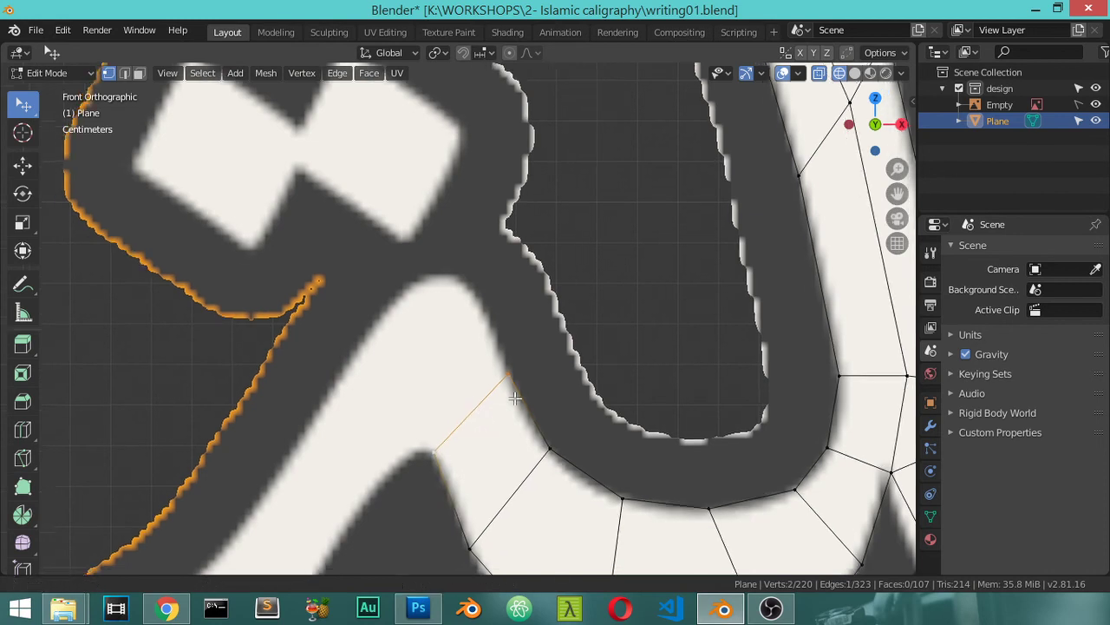
right_click(509, 277, "ctrl")
right_click(444, 316, "ctrl")
right_click(408, 399, "ctrl")
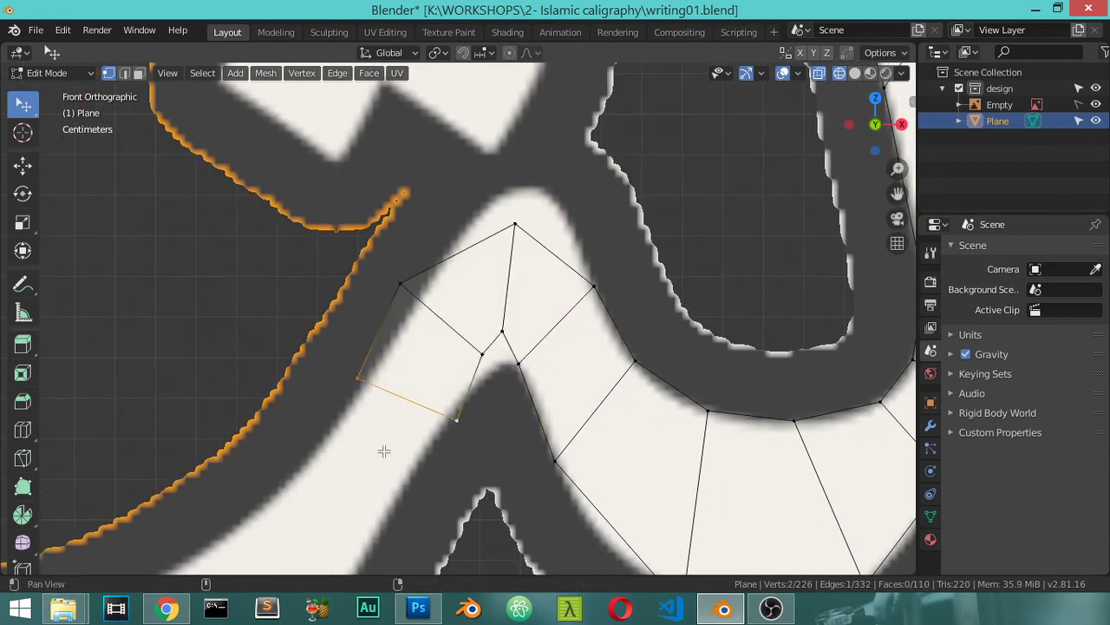
middle_click_drag(385, 451, 503, 325, "shift")
right_click(503, 324, "ctrl")
right_click(389, 413, "ctrl")
mouse_move(389, 414)
middle_mouse_down("shift")
mouse_move(478, 379)
mouse_move(460, 326)
middle_mouse_up("shift")
right_click(460, 326, "ctrl")
right_click(379, 352, "ctrl")
- Continue extruding quads down the tail stroke to its pointed tip
scroll(395, 372, "down", 3)
middle_click_drag(373, 375, 517, 276, "shift")
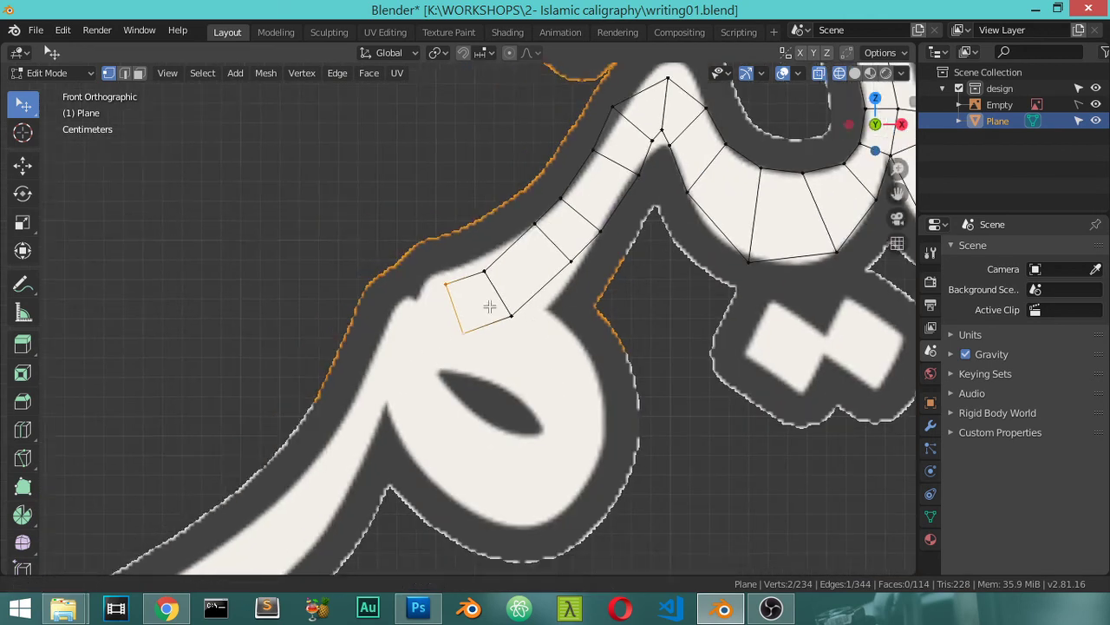
scroll(517, 276, "up", 2)
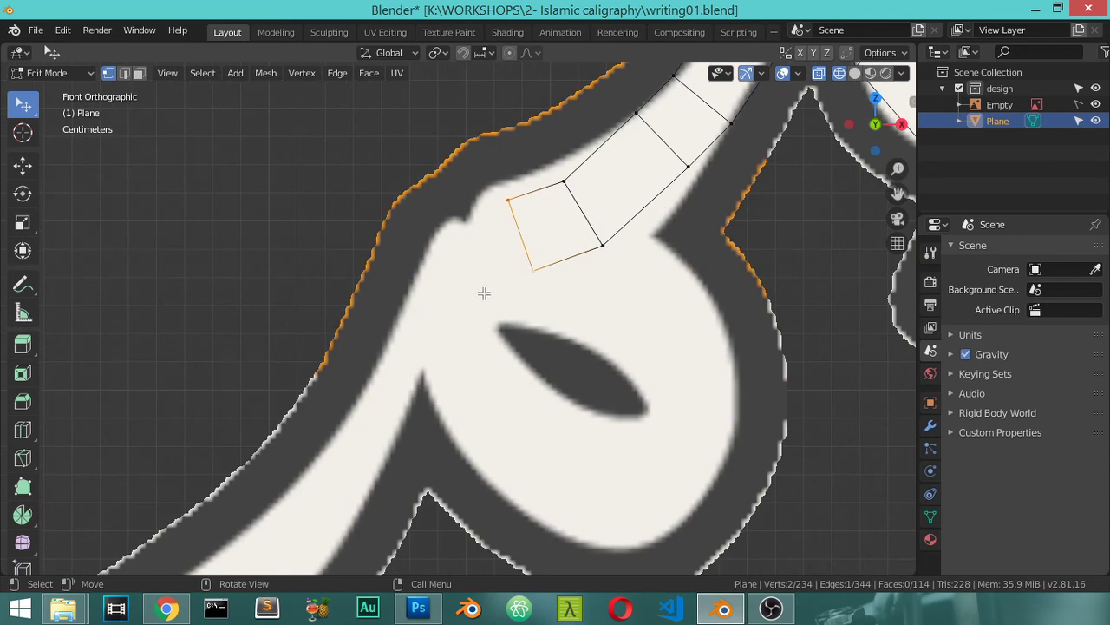
right_click(434, 369, "ctrl")
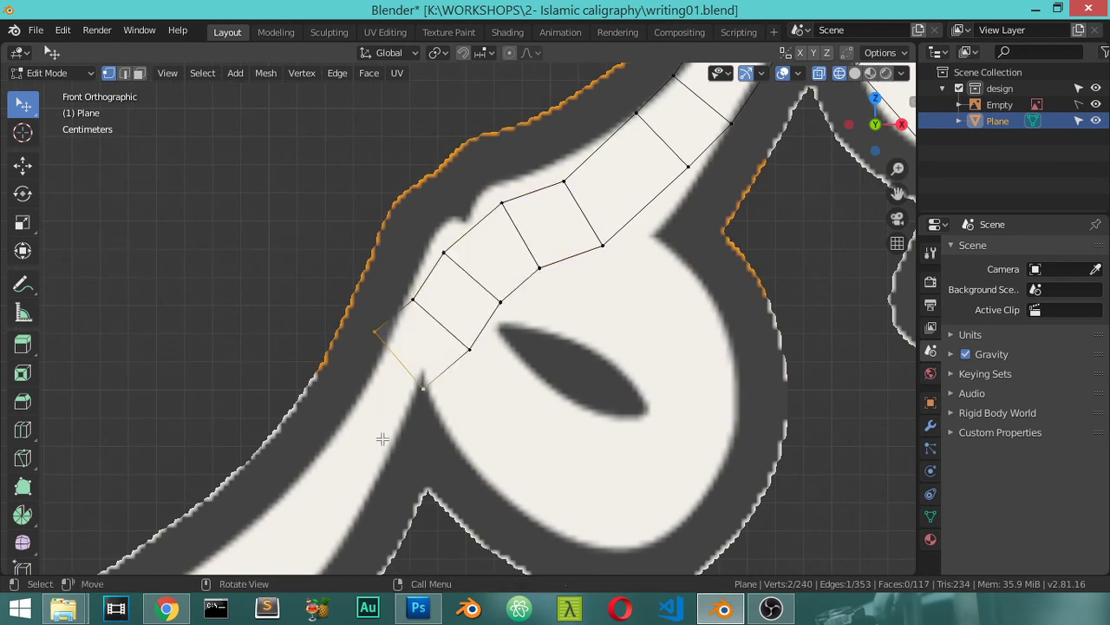
middle_click_drag(386, 408, 512, 326, "shift")
right_click(447, 326, "ctrl")
scroll(427, 390, "down", 3)
middle_click_drag(426, 390, 669, 248, "shift")
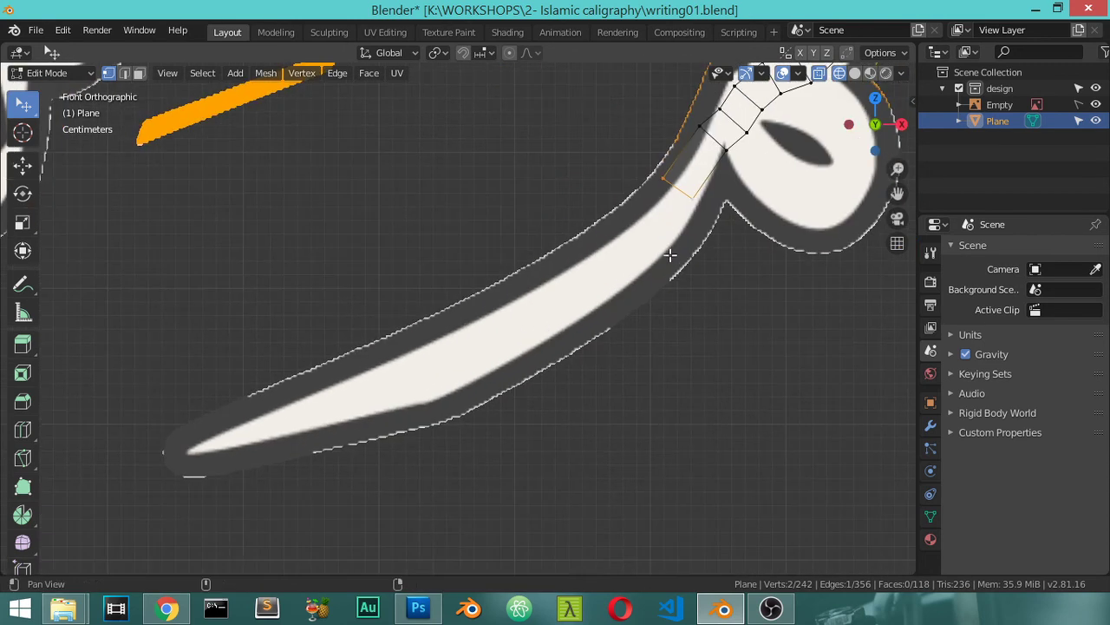
right_click(541, 304, "ctrl")
right_click(192, 459, "ctrl")
scroll(446, 374, "down", 3)
scroll(549, 352, "up", 3)
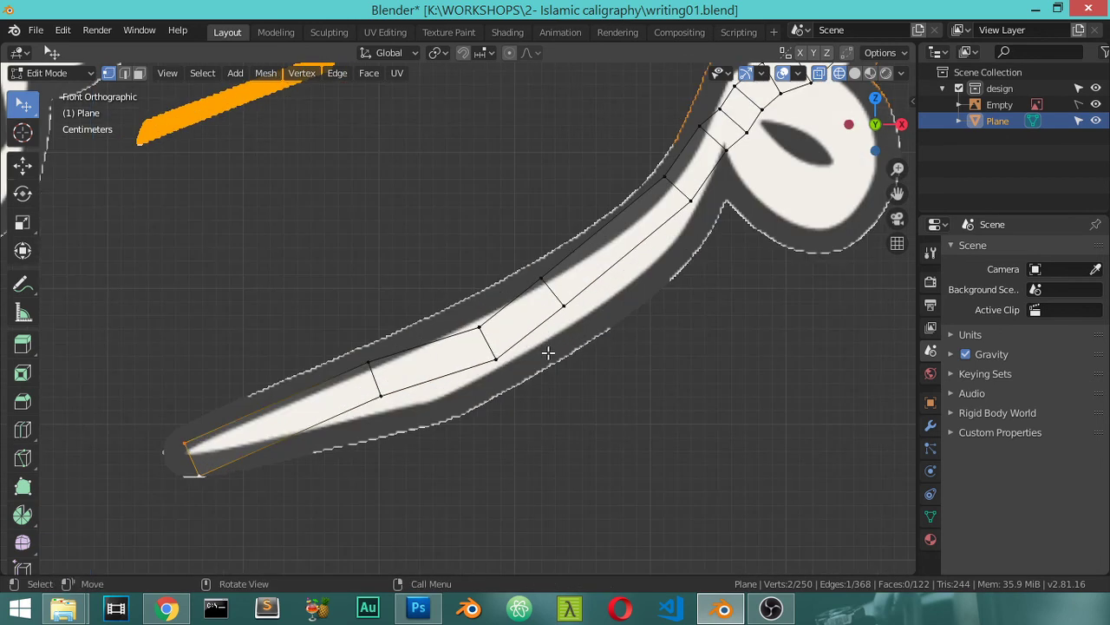
scroll(482, 417, "up", 5)
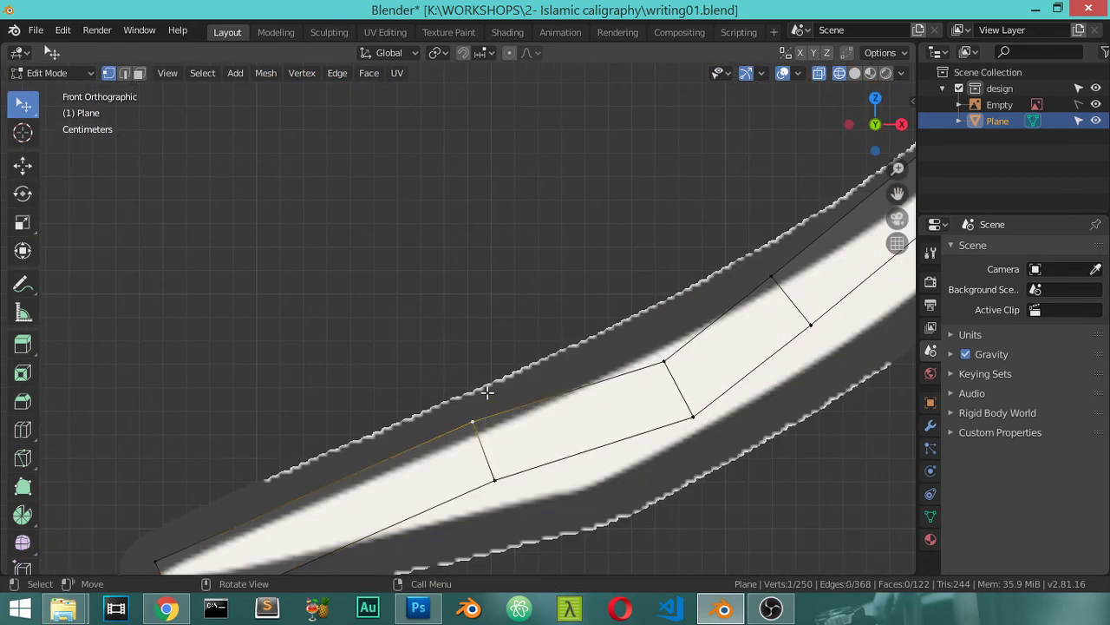
- Slide and move the tail's first upper and lower vertices onto the stroke edges
key("shift+v")
left_click(493, 406)
left_click(665, 360)
key("shift+v")
left_click(665, 349)
left_click(694, 411)
key("shift+v")
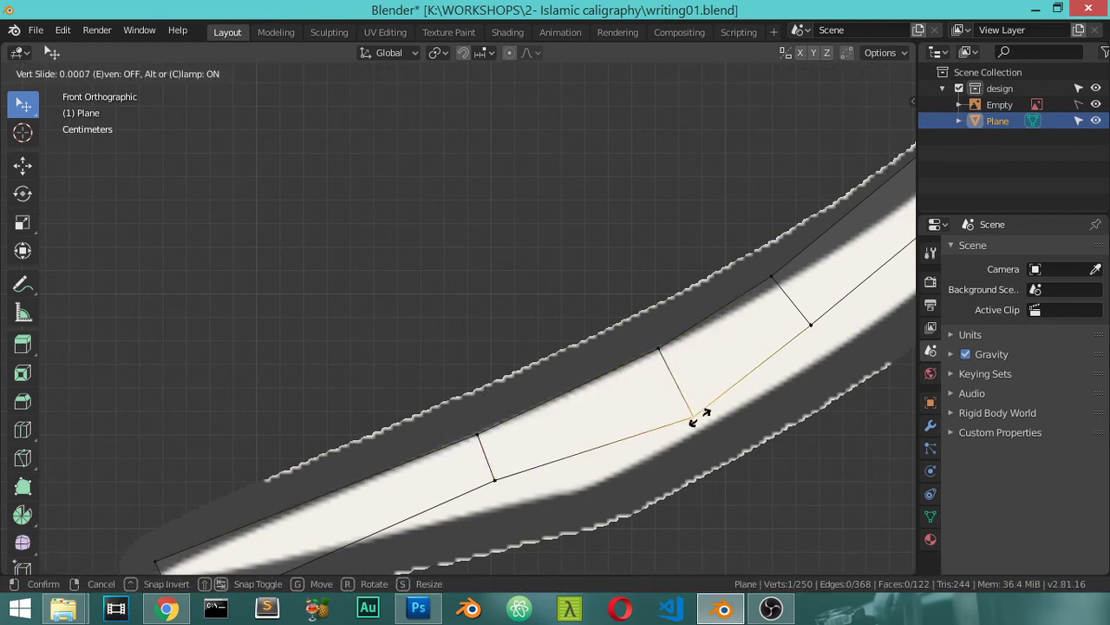
left_click(707, 430)
key("g")
left_click(720, 438)
- Fit the lower-left vertex and both tip vertices to the stroke's pointed tip
left_click(495, 475)
key("g")
left_click(583, 488)
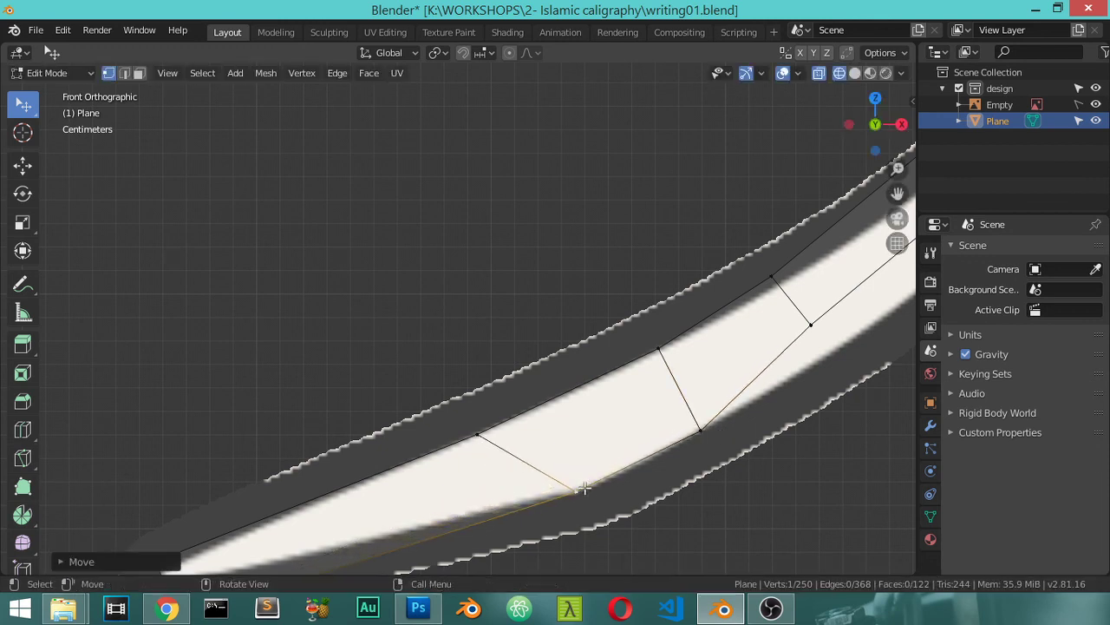
middle_click_drag(405, 488, 402, 407, "shift")
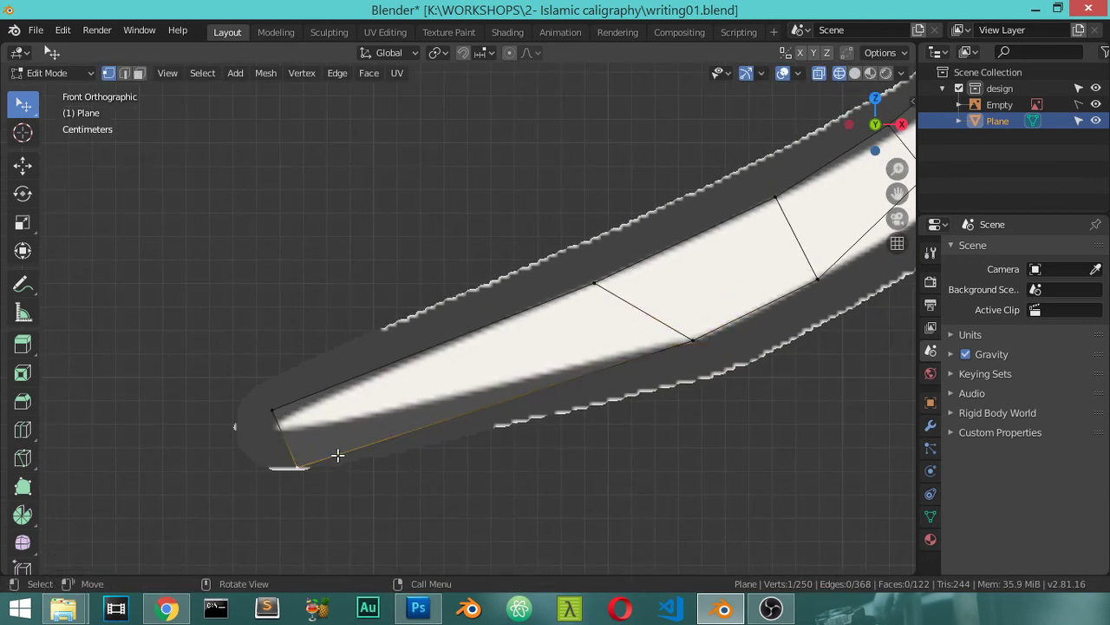
key("g")
left_click(317, 421)
left_click(294, 407)
key("g")
left_click(294, 427)
- Align the next pair of vertices back along the tail with the stroke's lower and upper edges
mouse_move(714, 312)
middle_mouse_down("shift")
mouse_move(416, 453)
mouse_move(627, 354)
middle_mouse_up("shift")
left_click(618, 347)
key("g")
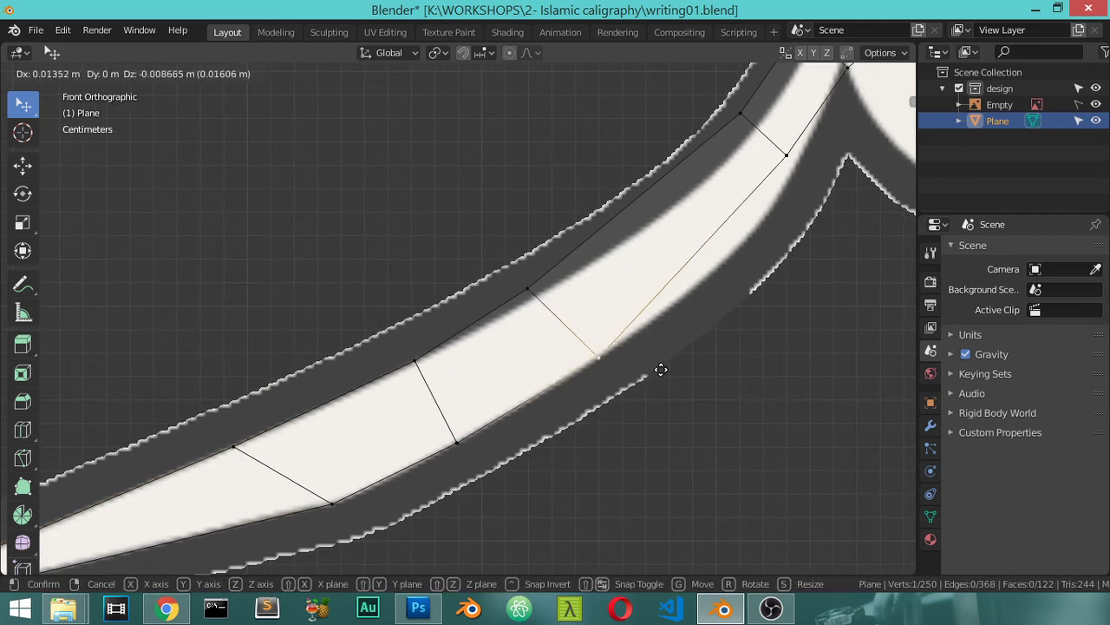
left_click(661, 366)
left_click(512, 286)
key("g")
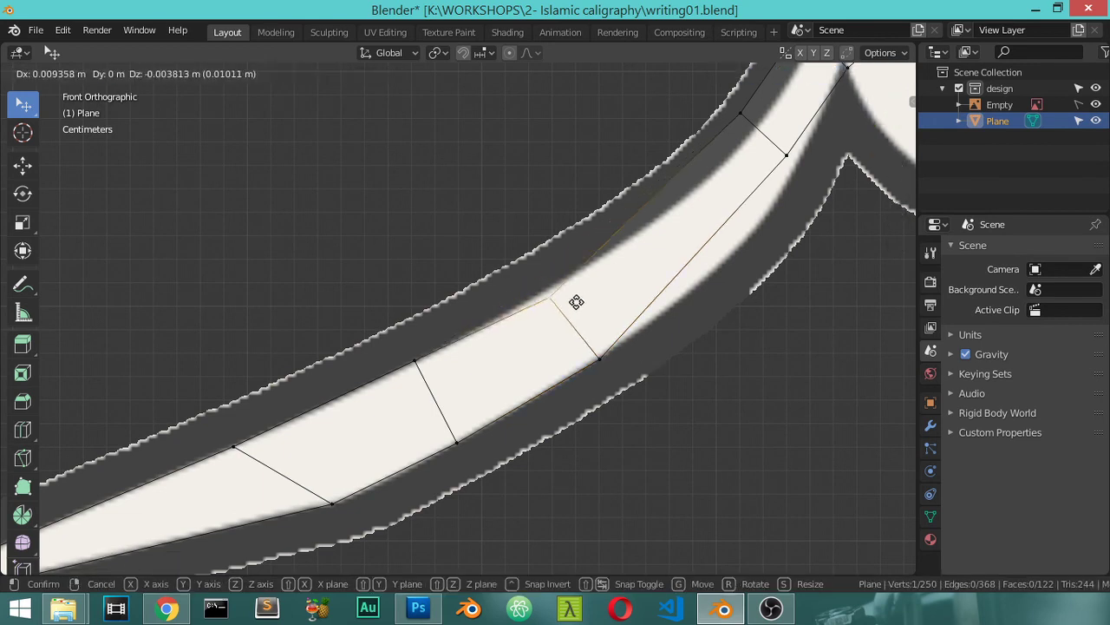
left_click(583, 292)
- Fit the strip's right-side and upper vertices further along to the stroke edges
mouse_move(688, 246)
middle_mouse_down("shift")
mouse_move(683, 301)
mouse_move(707, 286)
middle_mouse_up("shift")
left_click(707, 291)
key("g")
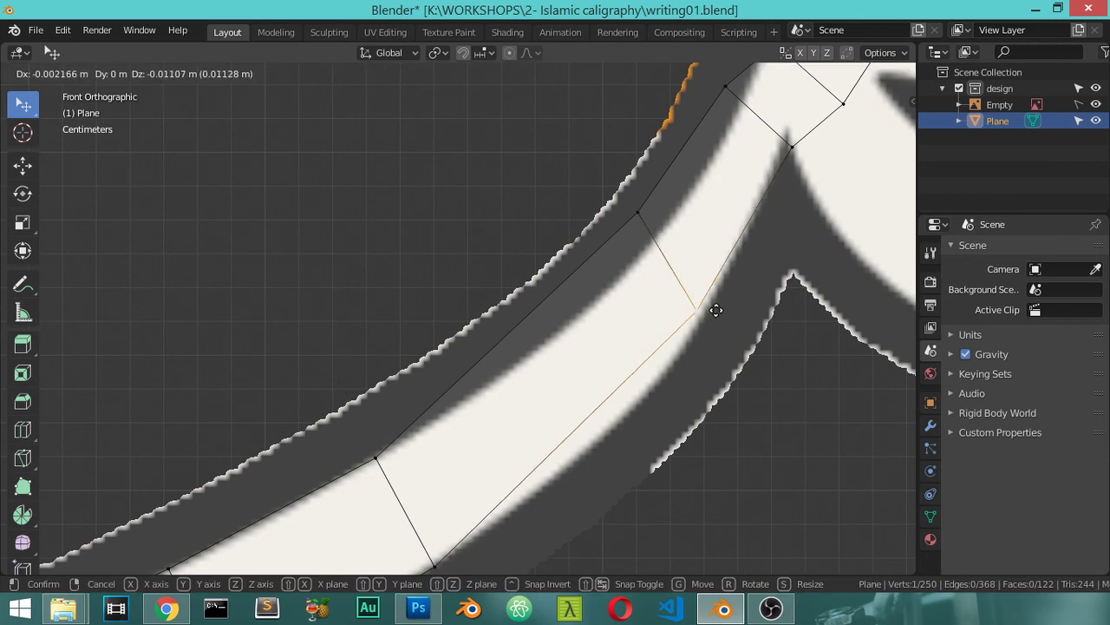
left_click(674, 385)
left_click(646, 222)
key("g")
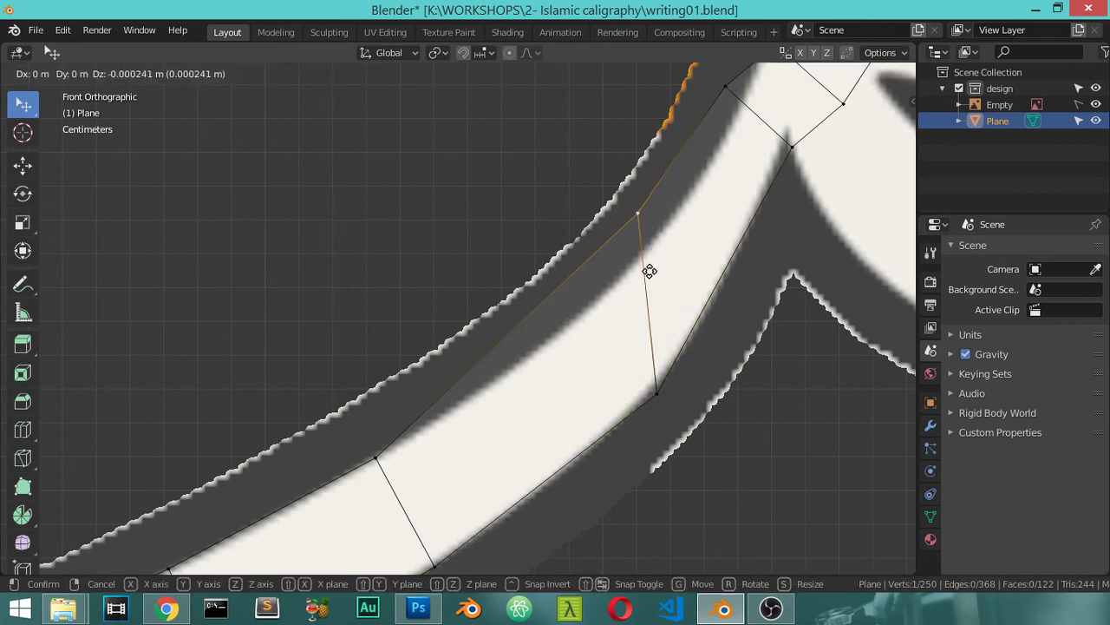
left_click(631, 334)
mouse_move(808, 204)
middle_mouse_down("shift")
mouse_move(719, 340)
mouse_move(702, 263)
mouse_move(555, 350)
middle_mouse_up("shift")
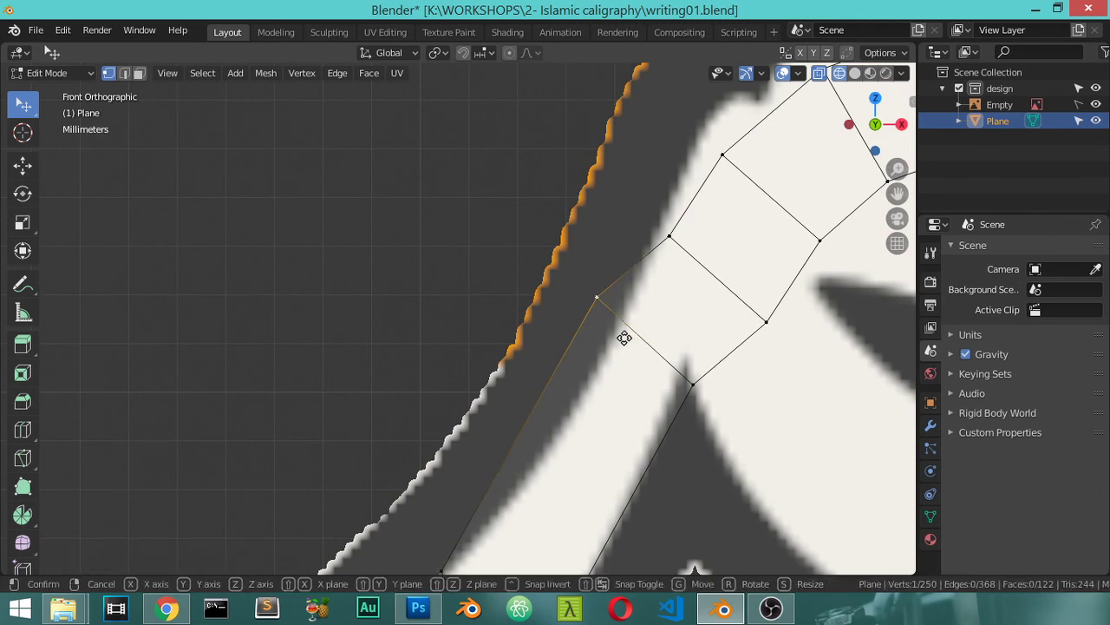
- Slide and move the vertices where the tail meets the loop along the stroke outline
key("shift+v")
left_click(642, 360)
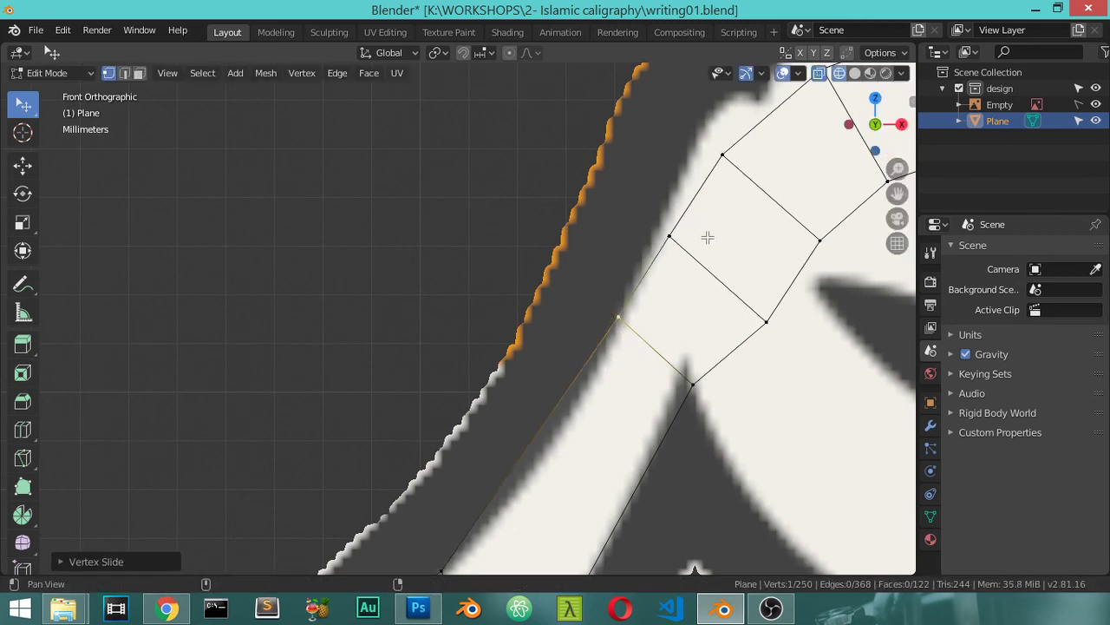
middle_click_drag(707, 237, 595, 315, "shift")
key("g")
left_click(598, 288)
key("g")
left_click(612, 207)
- Reposition two more vertices up and to the right along the stroke's upper edge
mouse_move(690, 313)
middle_mouse_down("shift")
mouse_move(620, 318)
mouse_move(583, 335)
middle_mouse_up("shift")
key("g")
left_click(514, 231)
key("g")
left_click(575, 174)
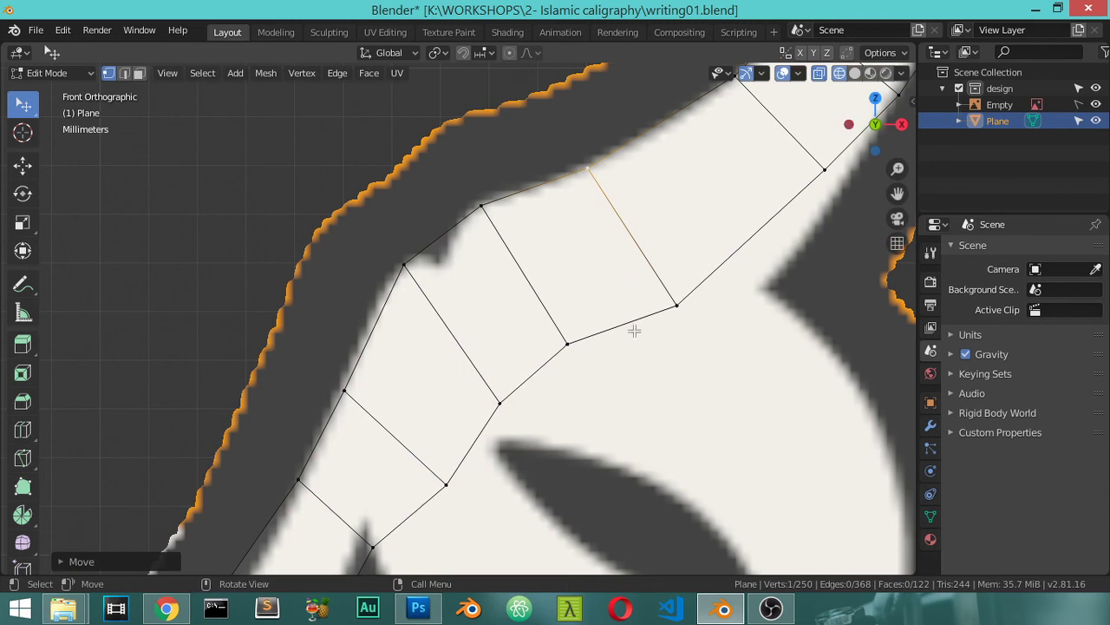
- Pinch the vertices beside the dark inner counter inward to meet its pointed notch
middle_click_drag(634, 331, 551, 216, "shift")
left_click(437, 361)
key("g")
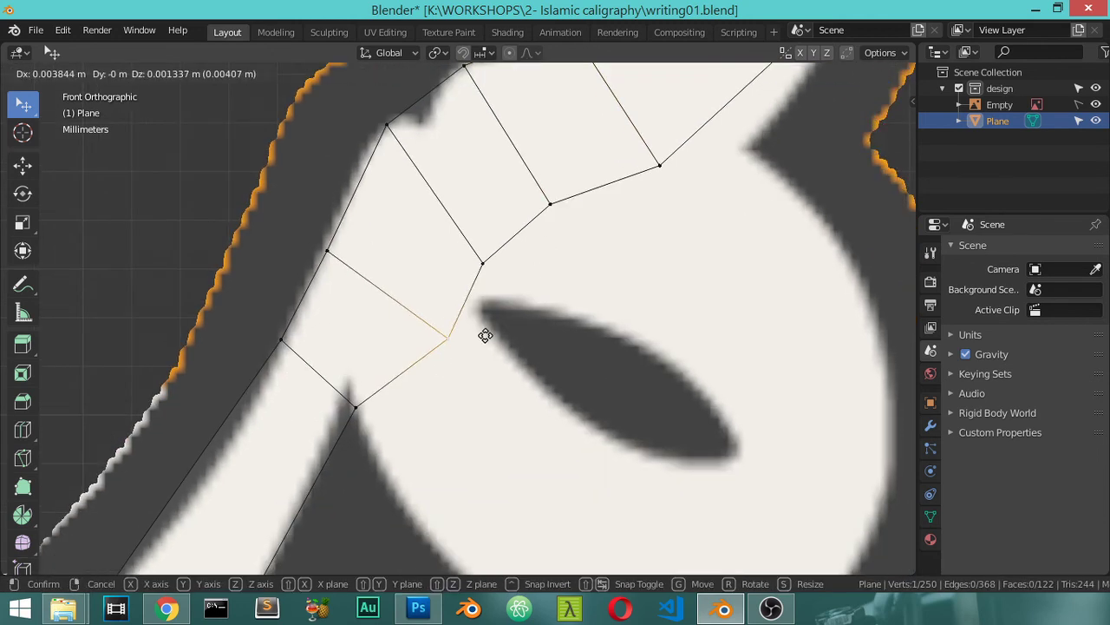
left_click(517, 316)
left_click(483, 262)
key("g")
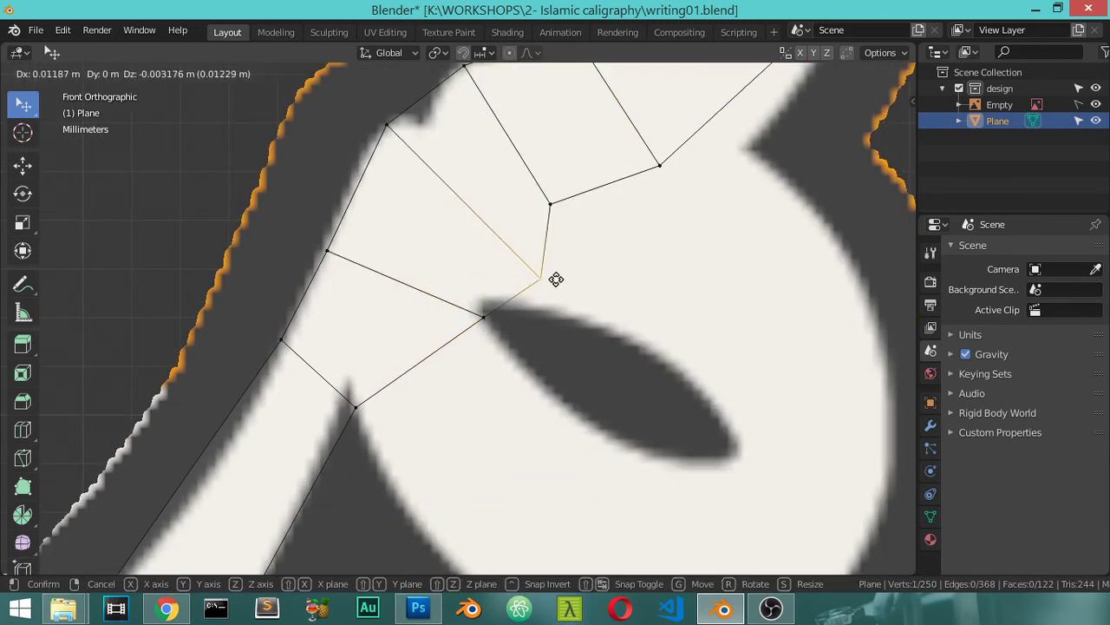
left_click(511, 303)
left_click(553, 208)
key("g")
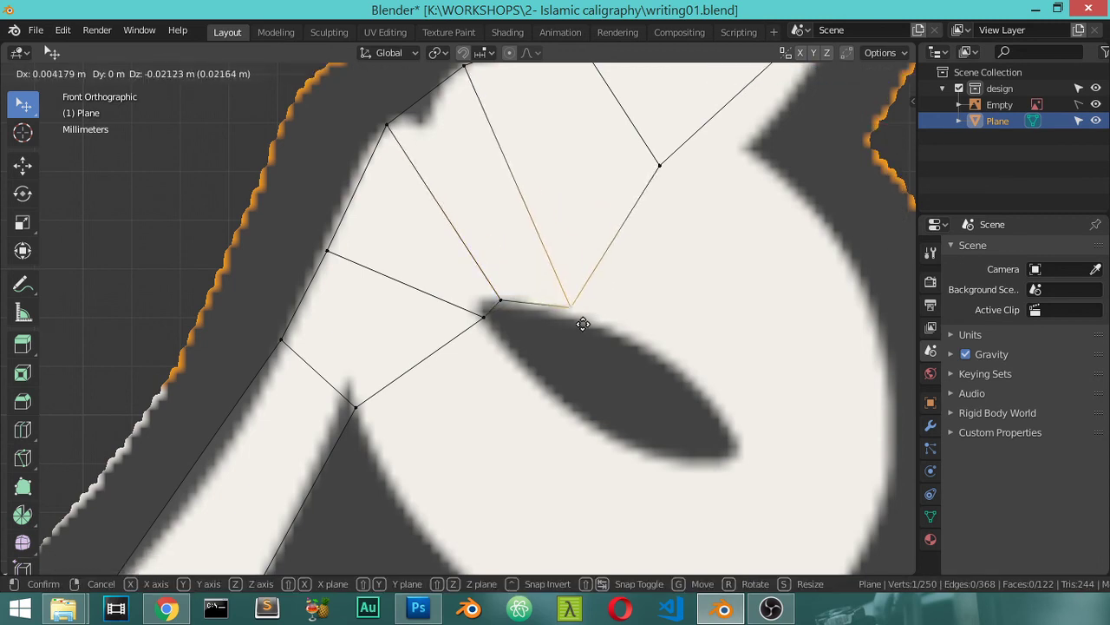
left_click(582, 317)
left_click(660, 168)
- Move the upper-right vertex and the next vertex onto the stroke edges
key("g")
left_click(743, 154)
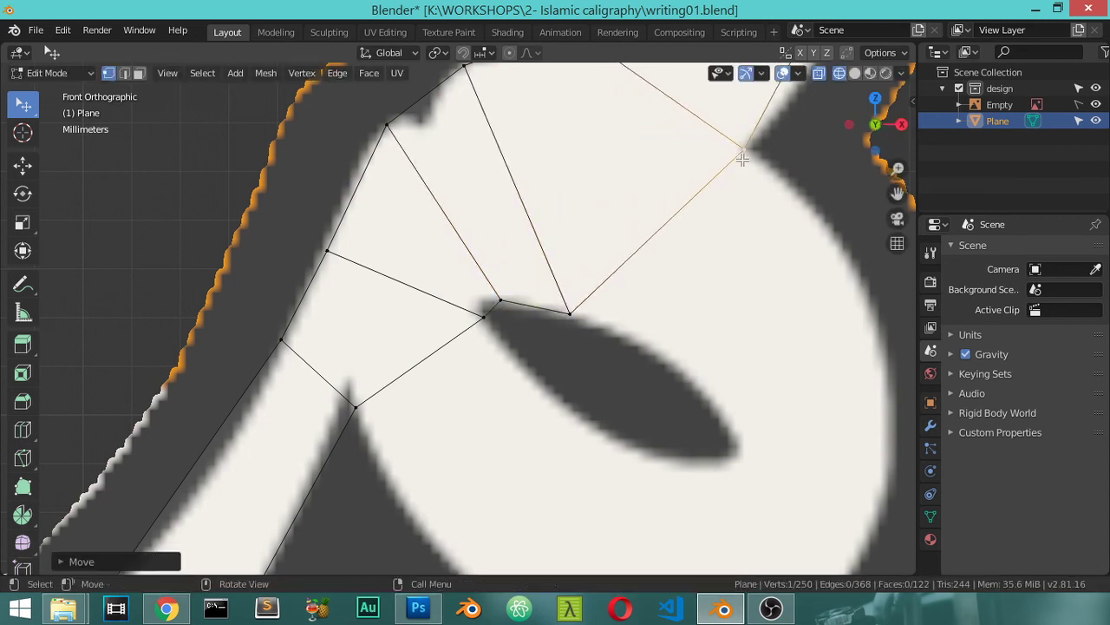
scroll(714, 260, "down", 3)
scroll(628, 296, "down", 1)
scroll(628, 296, "up", 3)
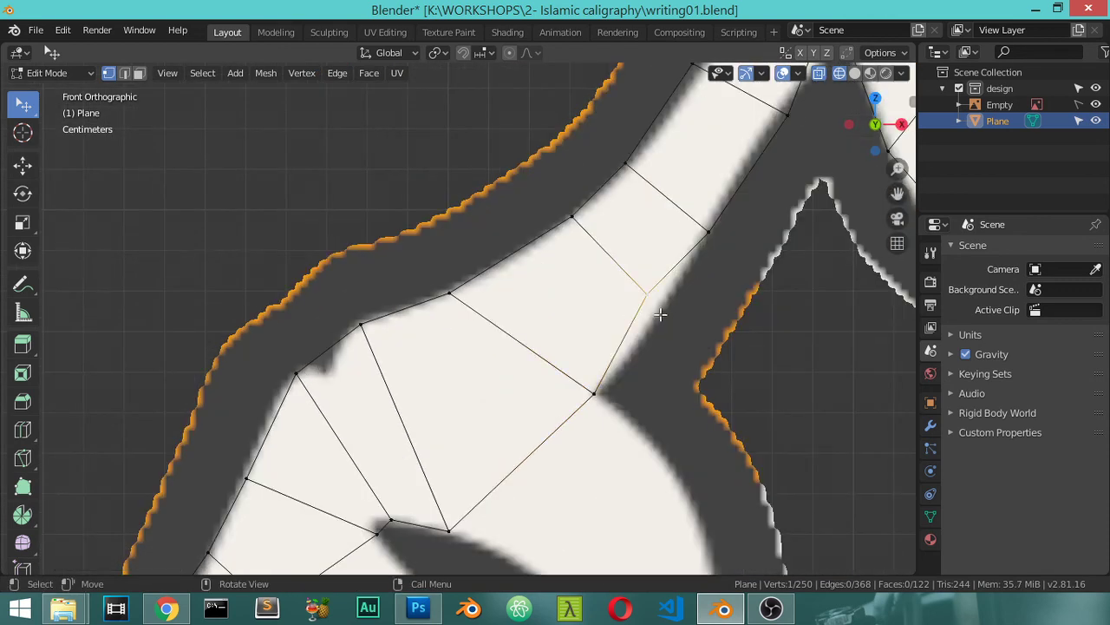
key("g")
left_click(682, 344)
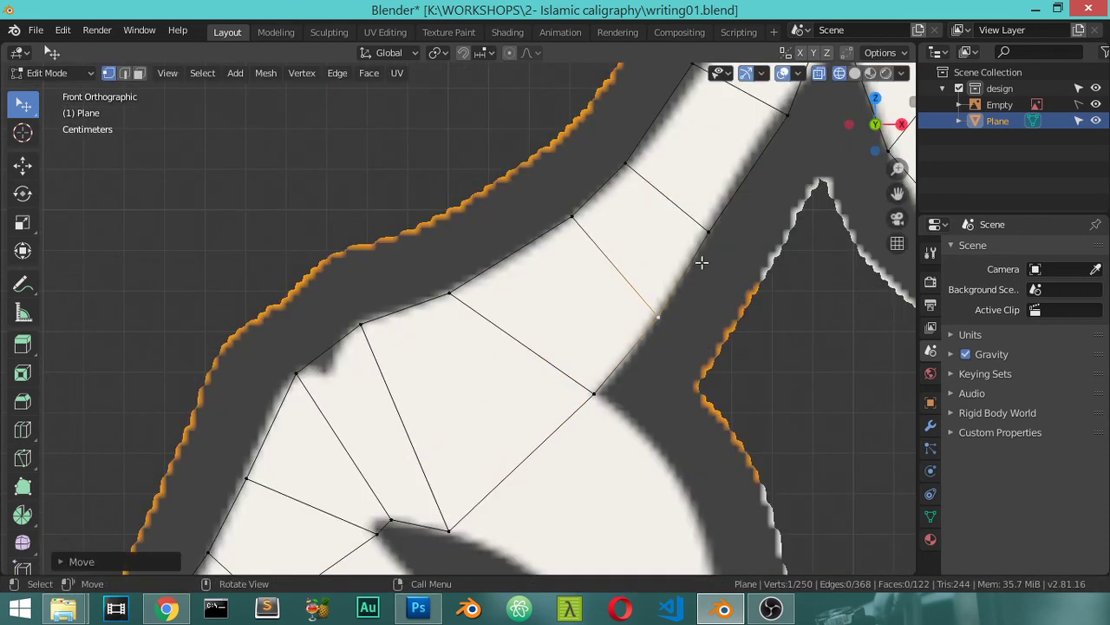
- Pan along the strip and snap the next outline vertices onto the stroke's edge
middle_click_drag(731, 253, 636, 313, "shift")
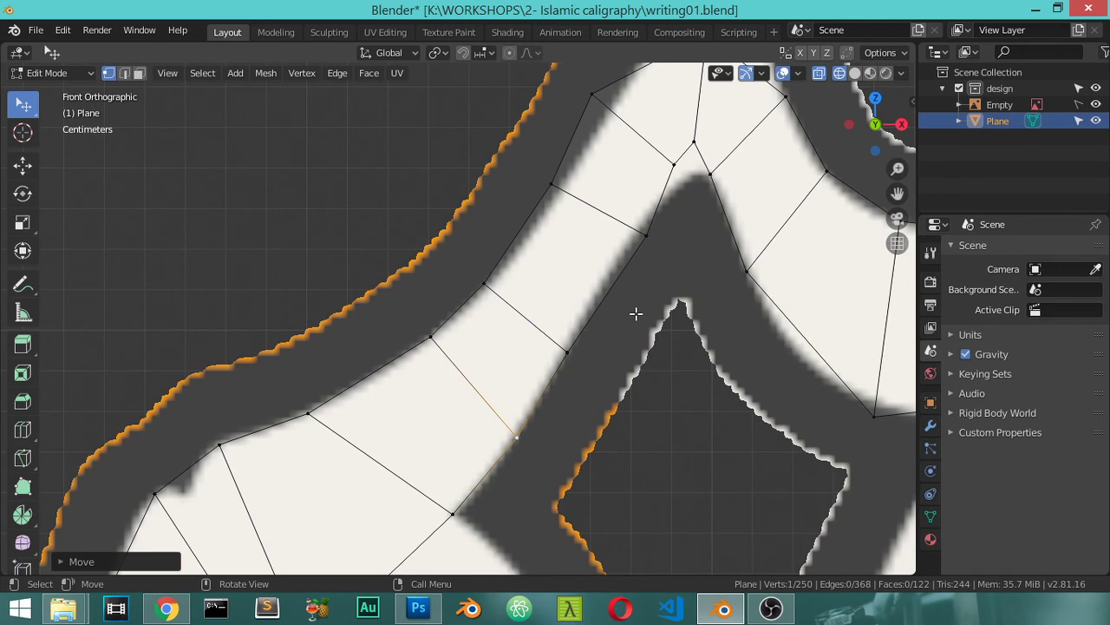
scroll(635, 313, "up", 2)
scroll(650, 319, "down", 2)
middle_click_drag(677, 156, 656, 201, "shift")
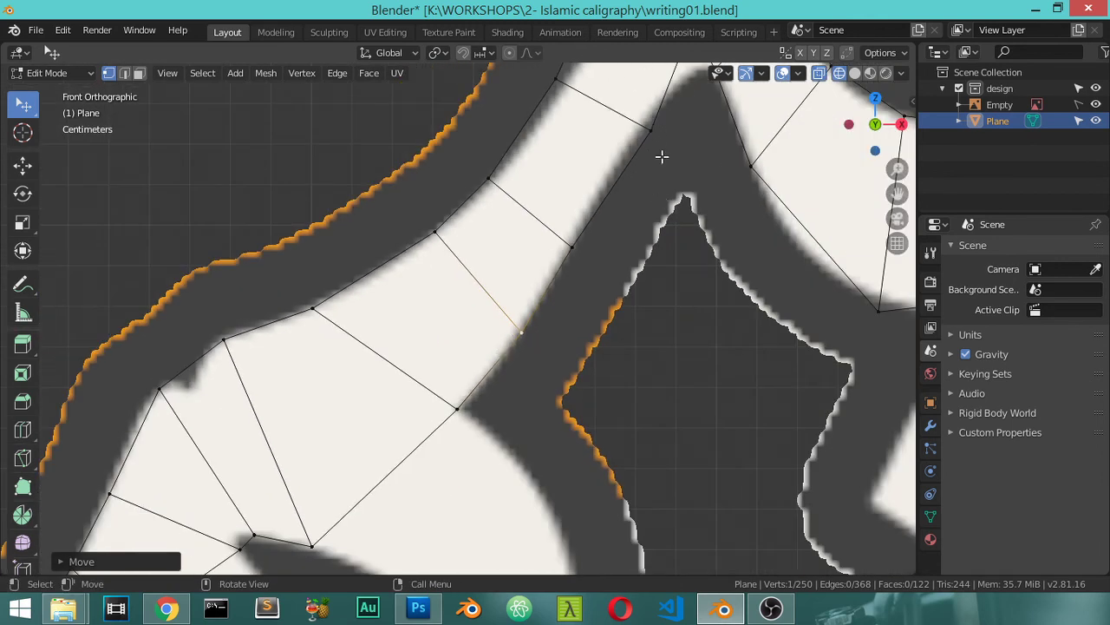
middle_click_drag(645, 225, 661, 175, "shift")
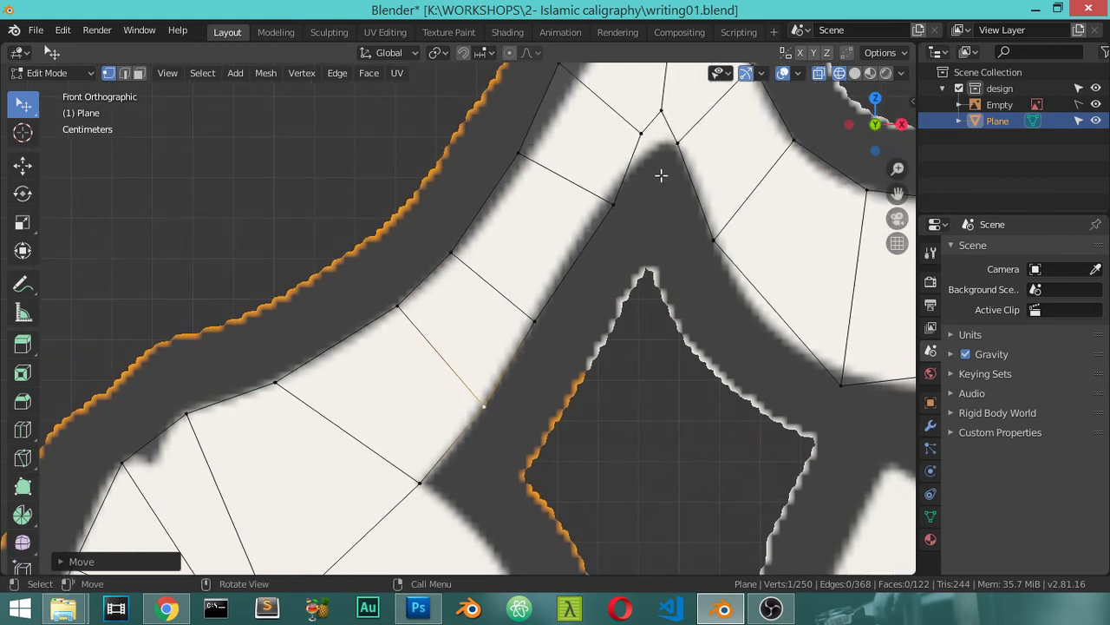
scroll(466, 428, "up", 2)
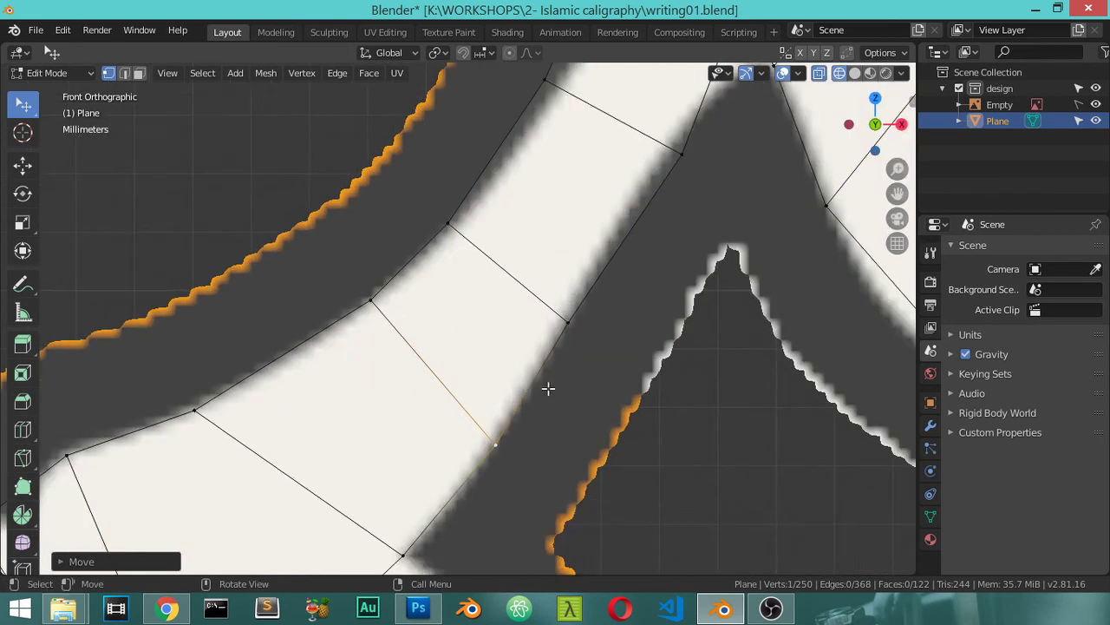
middle_click_drag(548, 389, 576, 352, "shift")
left_click(661, 234)
key("g")
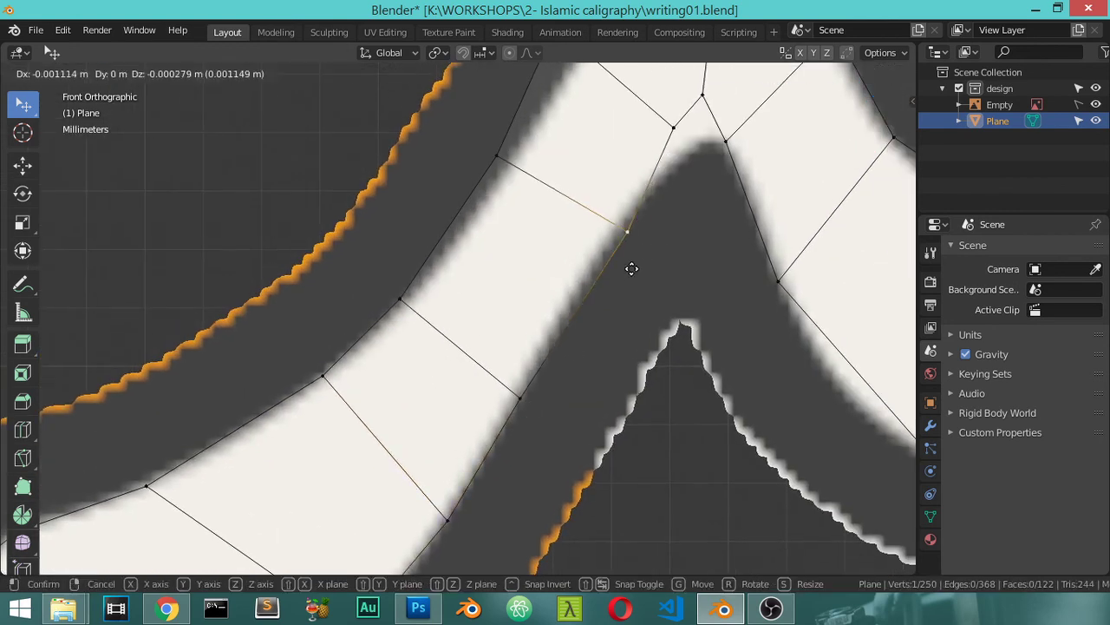
left_click(618, 274)
key("g")
left_click(515, 420)
- Place a vertex at the inner corner and tip of the letter's peak
scroll(539, 399, "down", 1)
mouse_move(540, 399)
middle_mouse_down("shift")
mouse_move(618, 218)
mouse_move(541, 314)
middle_mouse_up("shift")
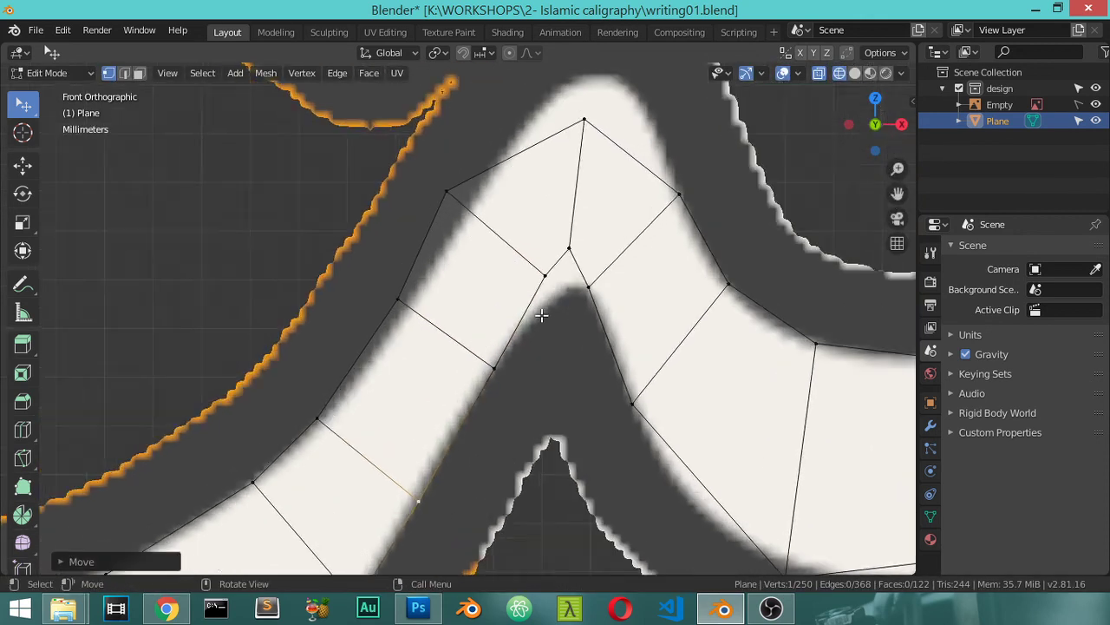
scroll(552, 275, "up", 2)
key("g")
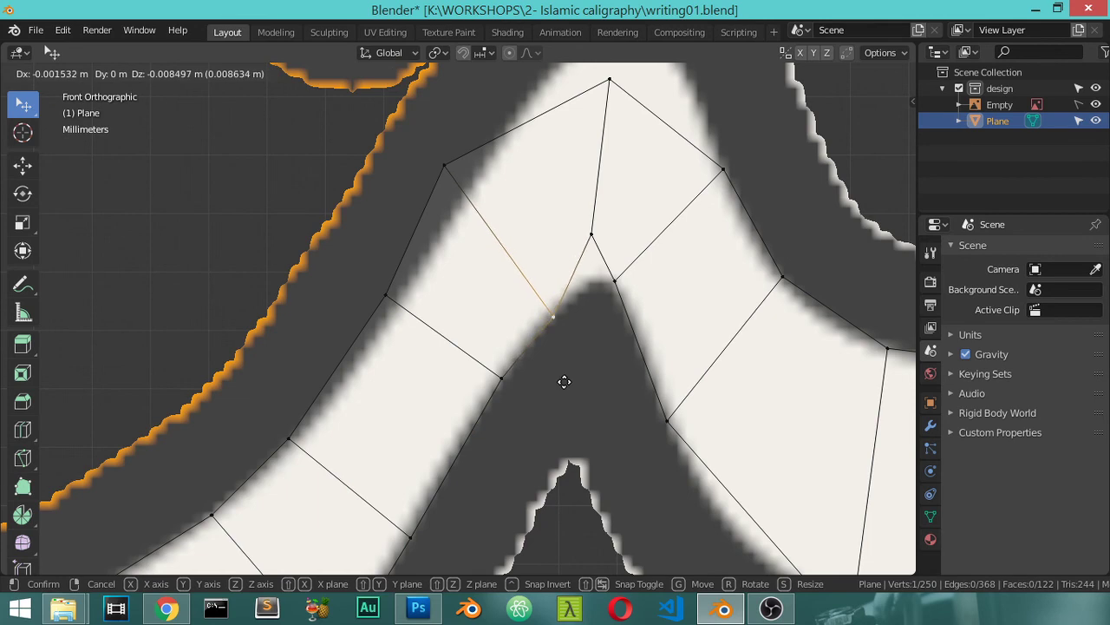
left_click(565, 377)
key("g")
left_click(606, 310)
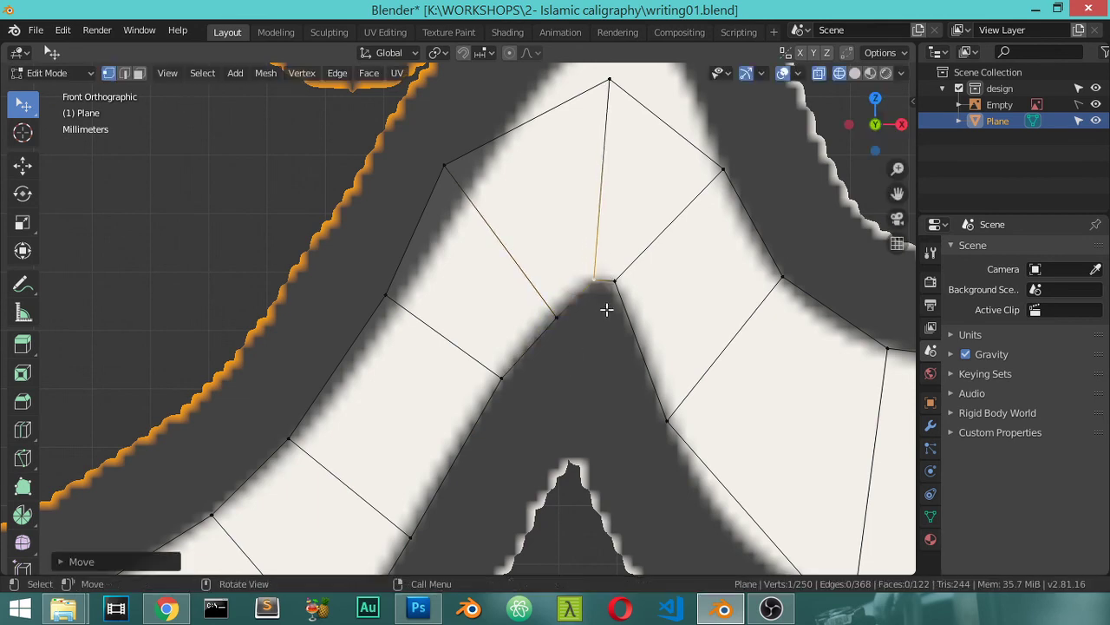
- Align two vertices on the stroke's left outer edge, then clear the selection
left_click(459, 166)
key("g")
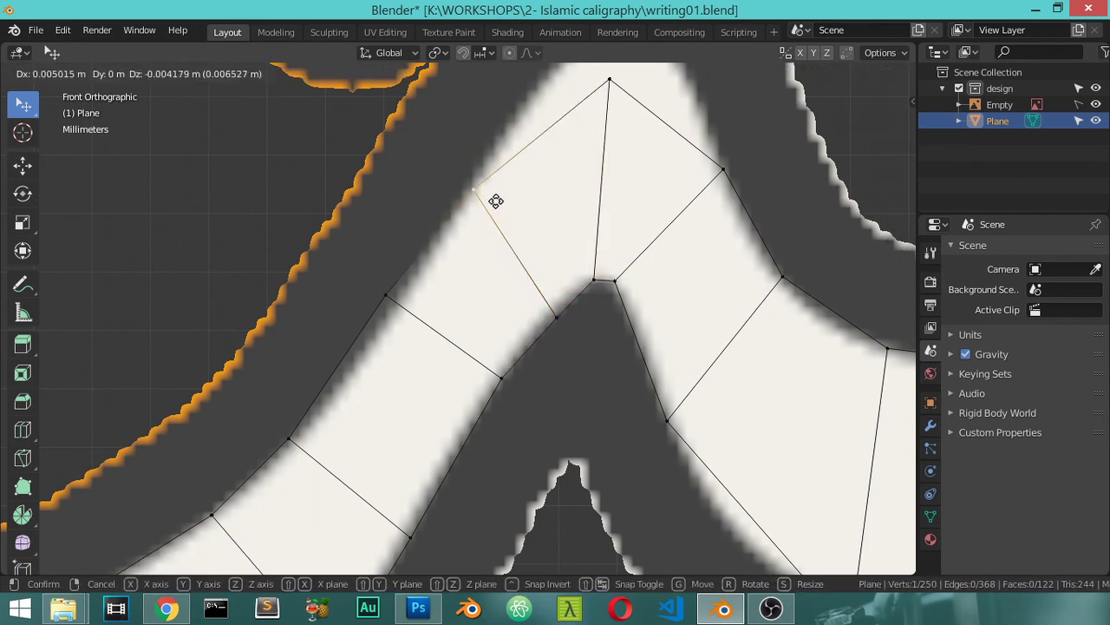
left_click(490, 191)
left_click(399, 280)
key("g")
left_click(405, 287)
key("g")
right_click(411, 312)
left_click(346, 390)
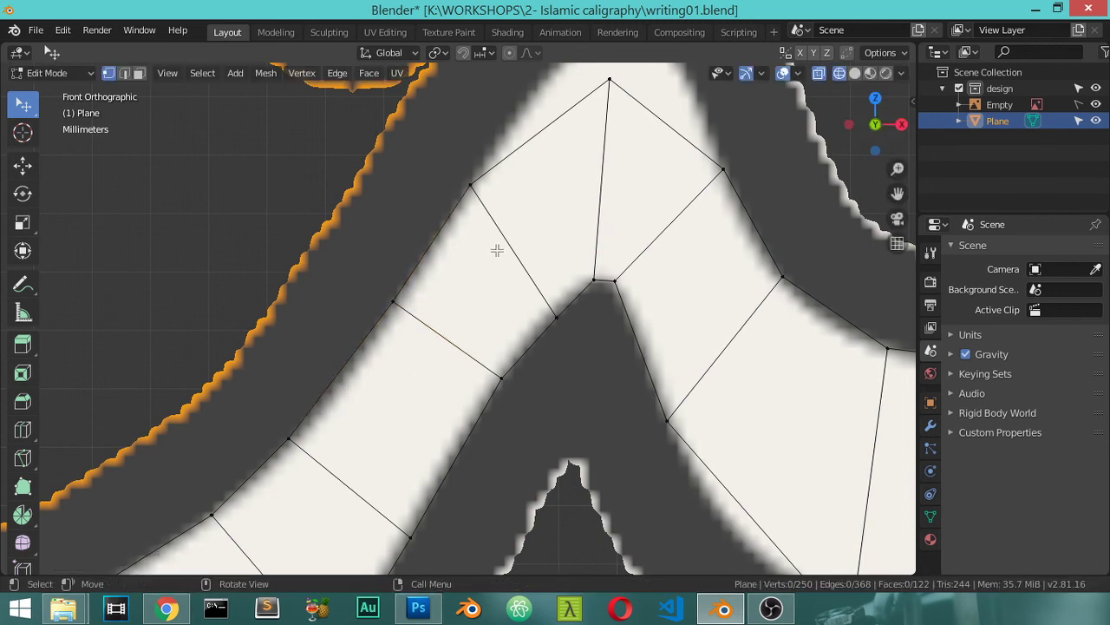
- Pull the tip vertices up onto the pointed peak, fit the left corner, and exit to Object Mode
middle_click_drag(497, 251, 510, 373, "shift")
left_click(527, 254)
key("g")
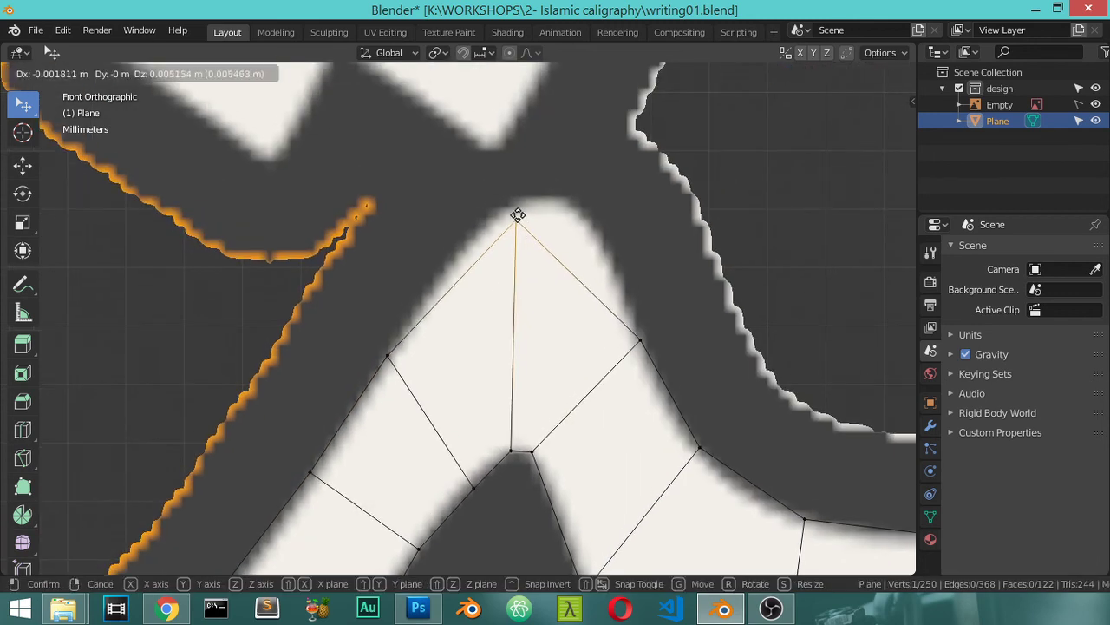
left_click(520, 215)
left_click(635, 327)
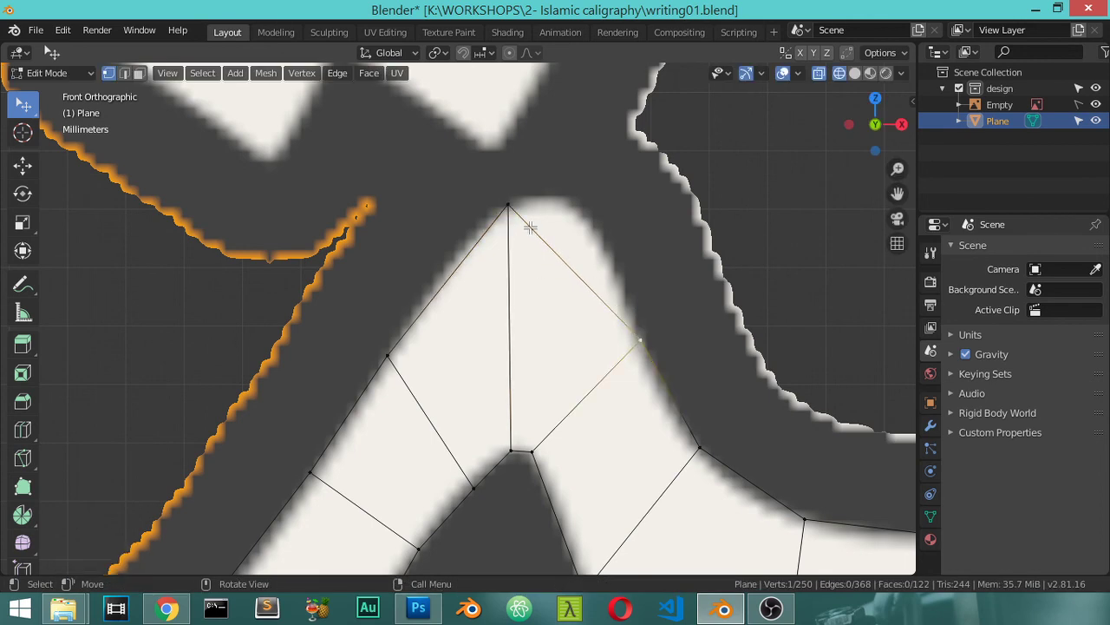
key("g")
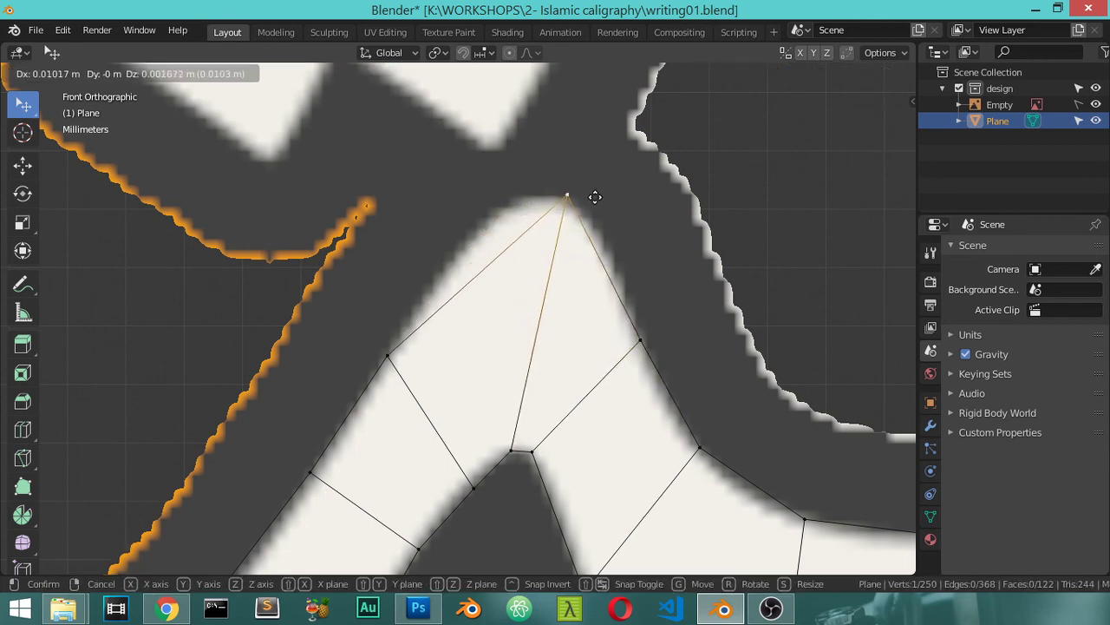
left_click(579, 197)
key("g")
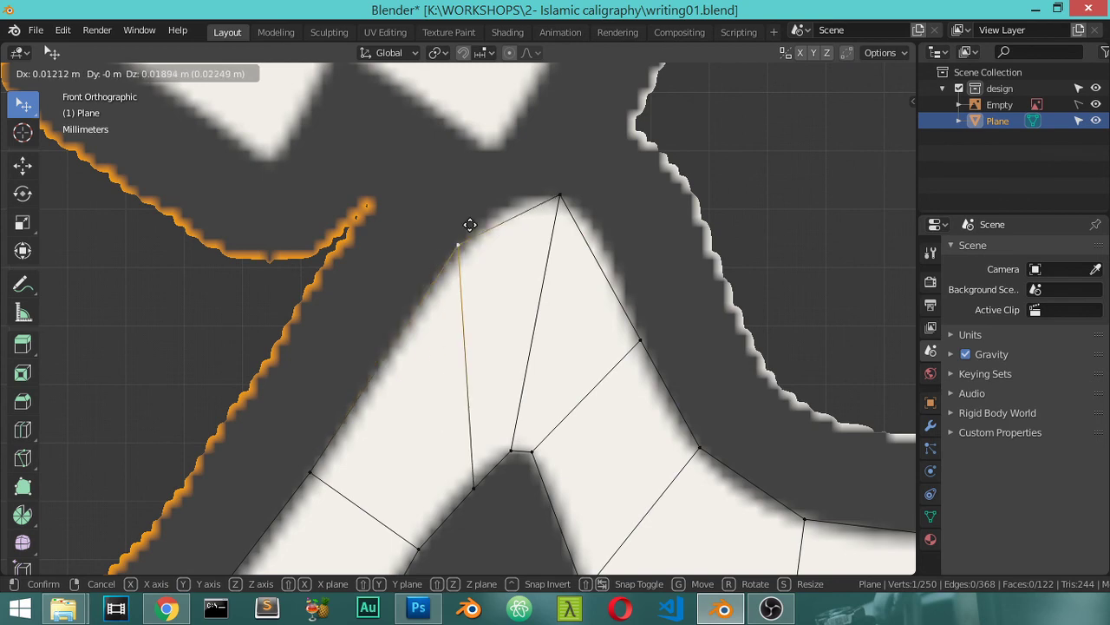
left_click(471, 230)
scroll(479, 254, "down", 2)
key("Tab")
scroll(479, 254, "down", 3)
- Extrude the edge in six steps around the rounded letter and fill the closing face
scroll(551, 363, "down", 4, "shift")
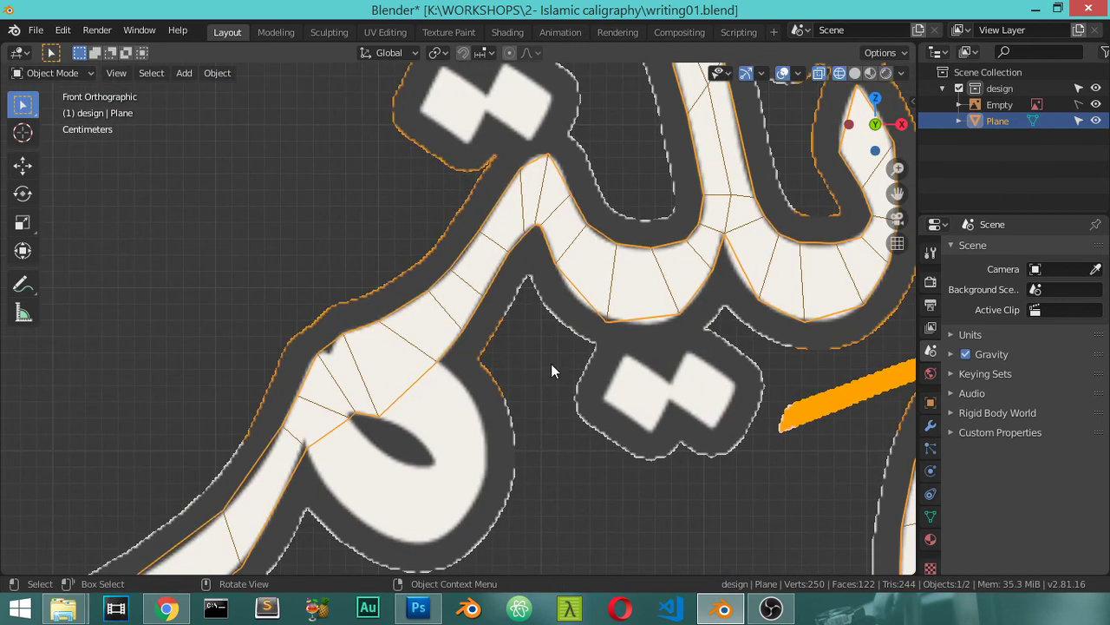
key("Tab")
scroll(555, 356, "up", 3)
scroll(602, 310, "down", 4, "shift")
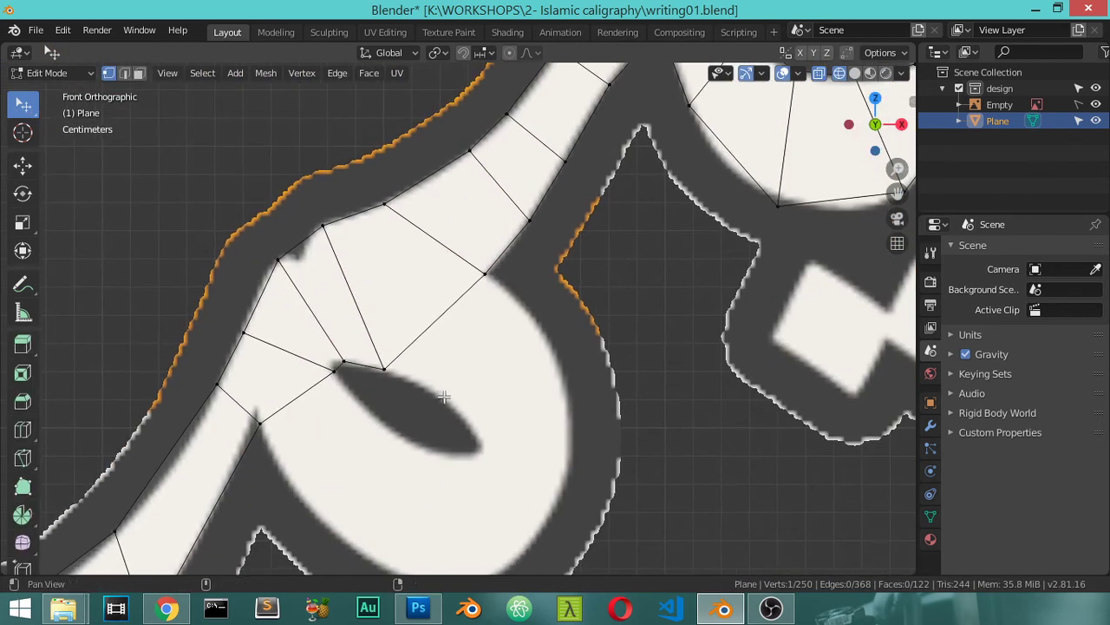
scroll(460, 333, "up", 3, "ctrl")
scroll(428, 287, "up", 3)
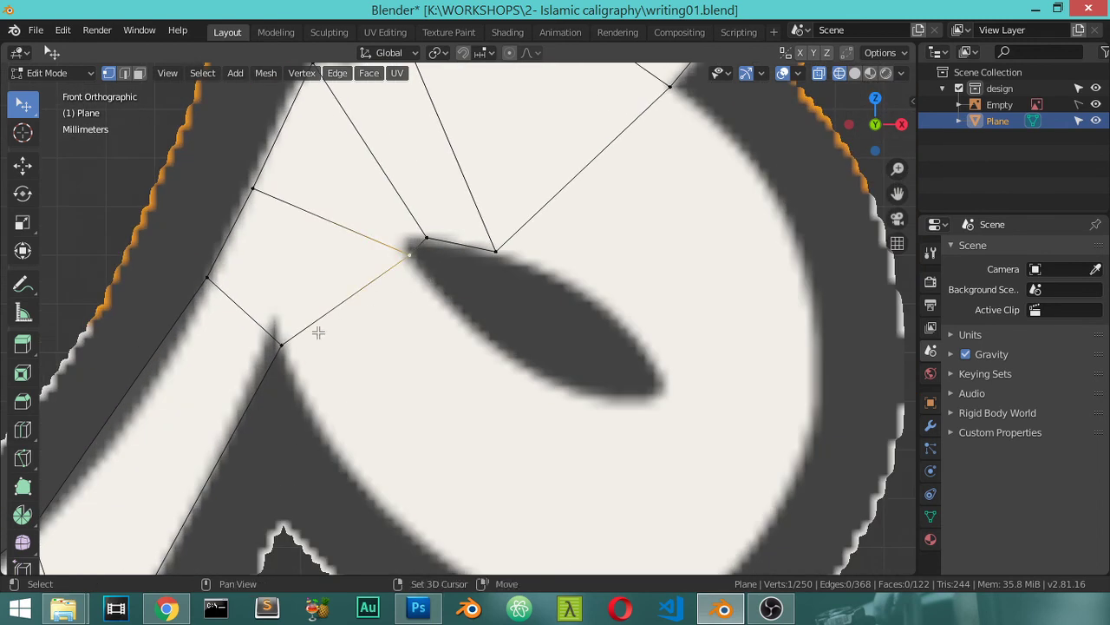
key("e")
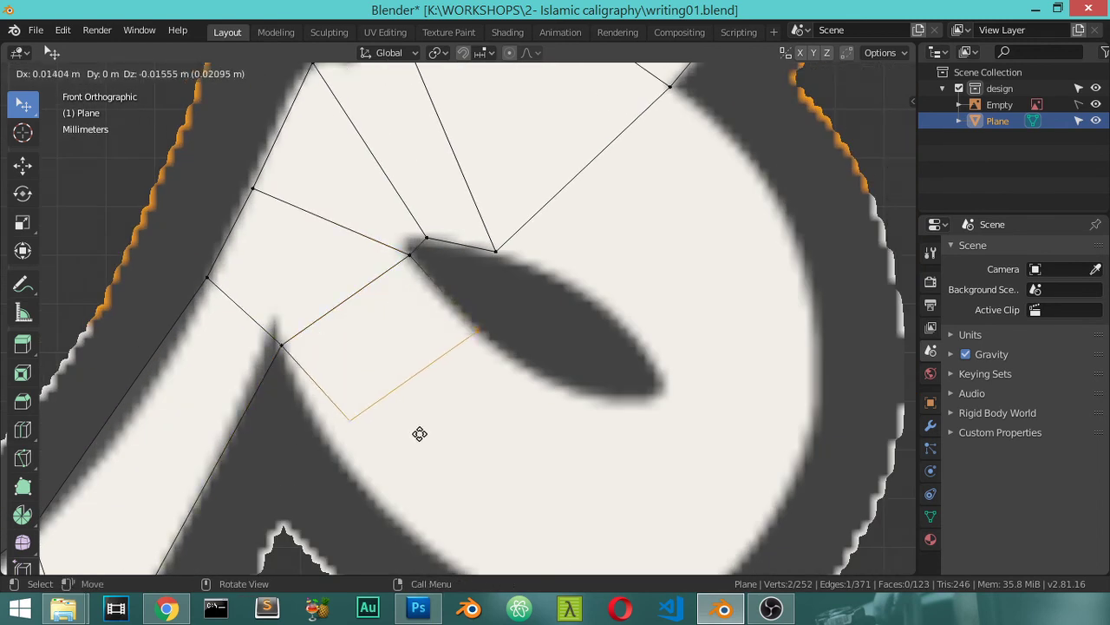
left_click(420, 436)
right_click(524, 474, "ctrl")
right_click(665, 488, "ctrl")
right_click(741, 417, "ctrl")
right_click(760, 353, "ctrl")
right_click(717, 257, "ctrl")
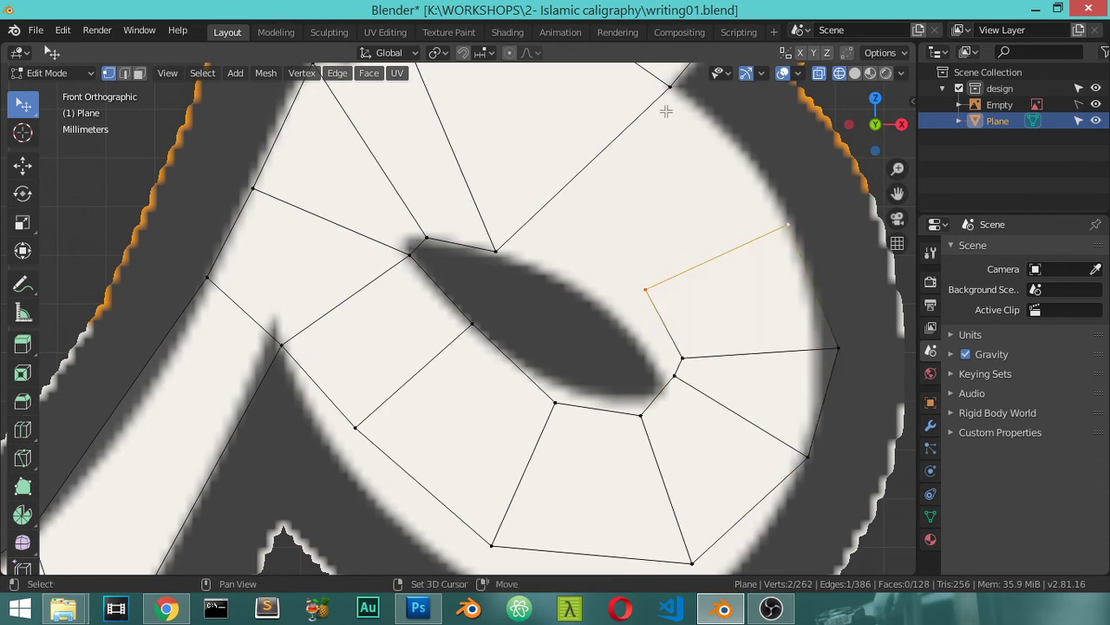
left_click(496, 254, "shift")
key("f")
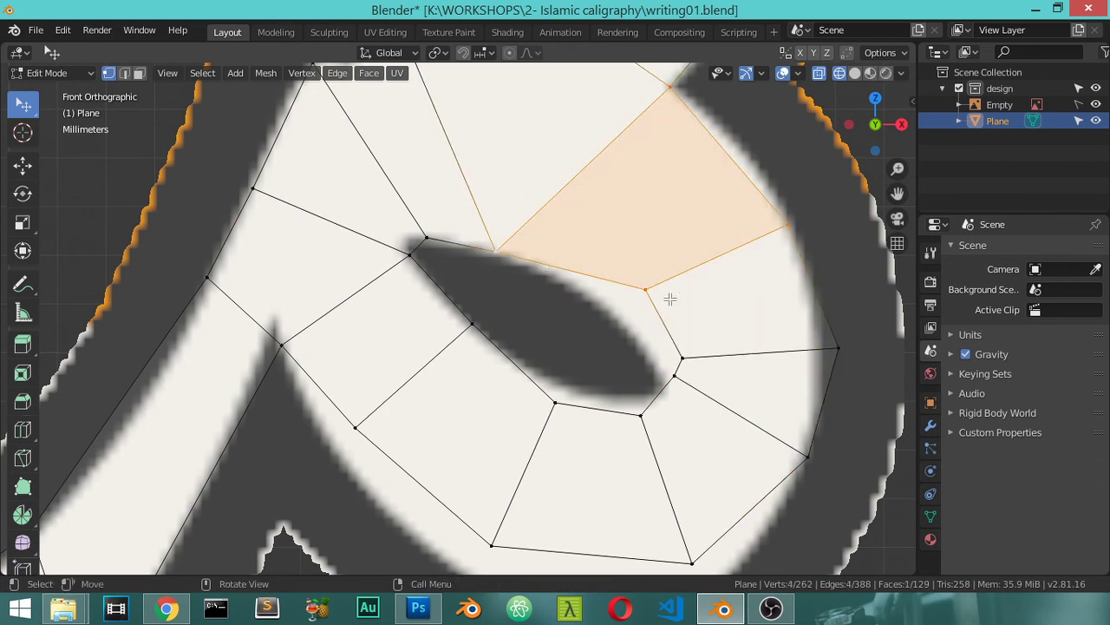
- Fit the new vertices on the loop's outer rim onto the stroke outline
left_click(666, 298)
key("g")
left_click(560, 303)
left_click(682, 357)
key("g")
left_click(619, 311)
left_click(682, 376)
key("g")
left_click(674, 388)
- Move the outer-curve vertex onto its edge and the inner vertex onto the oval hole's edge
left_click(644, 409)
key("g")
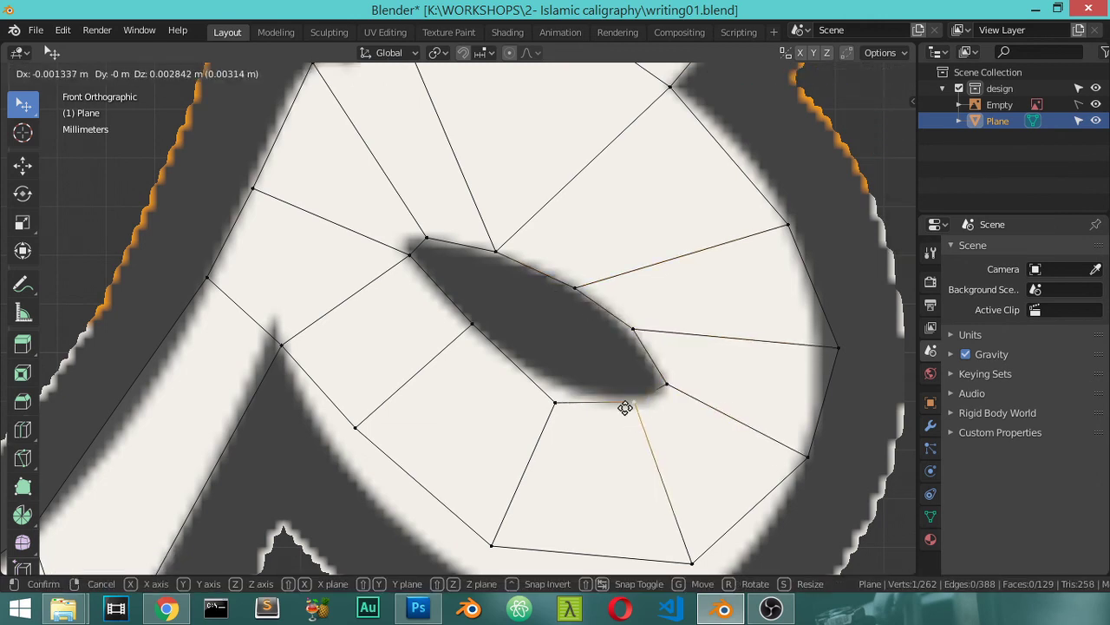
left_click(632, 403)
left_click(556, 402)
key("g")
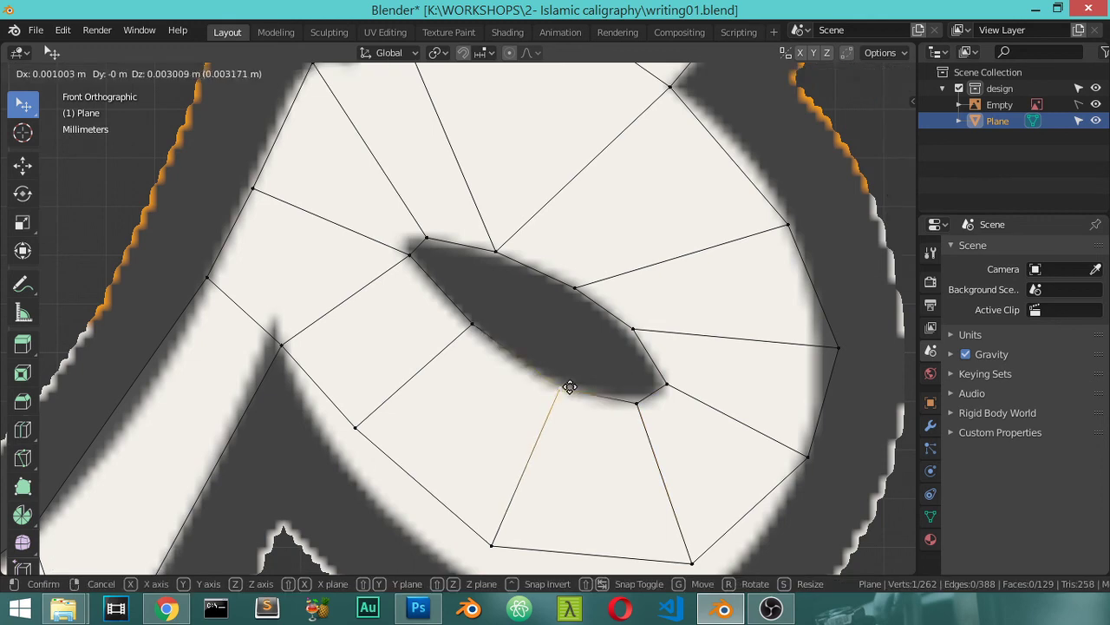
left_click(569, 387)
scroll(547, 416, "down", 5, "shift")
- Align the lower-rim, inner-side, bottom-rim and right-rim vertices to the stroke edges
left_click(497, 404)
key("g")
left_click(483, 466)
left_click(379, 297)
key("g")
left_click(365, 332)
left_click(691, 418)
key("g")
left_click(658, 480)
left_click(776, 338)
key("g")
left_click(766, 354)
- Fit the loop's upper-right and lower-left vertices onto the curve outline
left_click(837, 207)
key("g")
left_click(818, 187)
left_click(514, 436)
key("g")
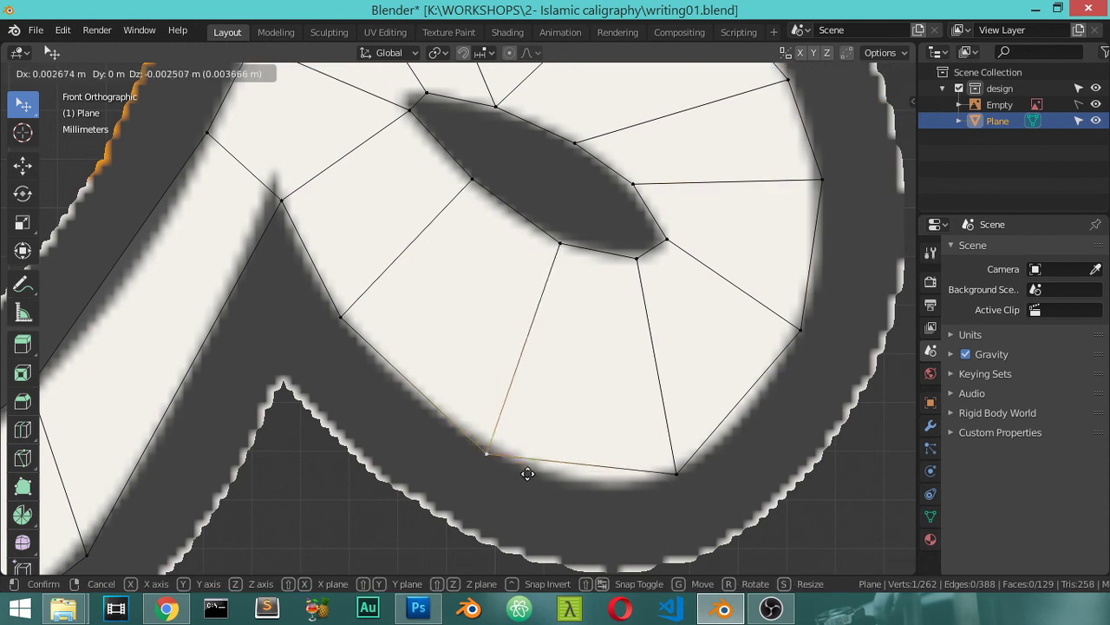
left_click(550, 480)
scroll(576, 435, "down", 3)
key("Tab")
key("Tab")
middle_click_drag(556, 287, 568, 367, "shift")
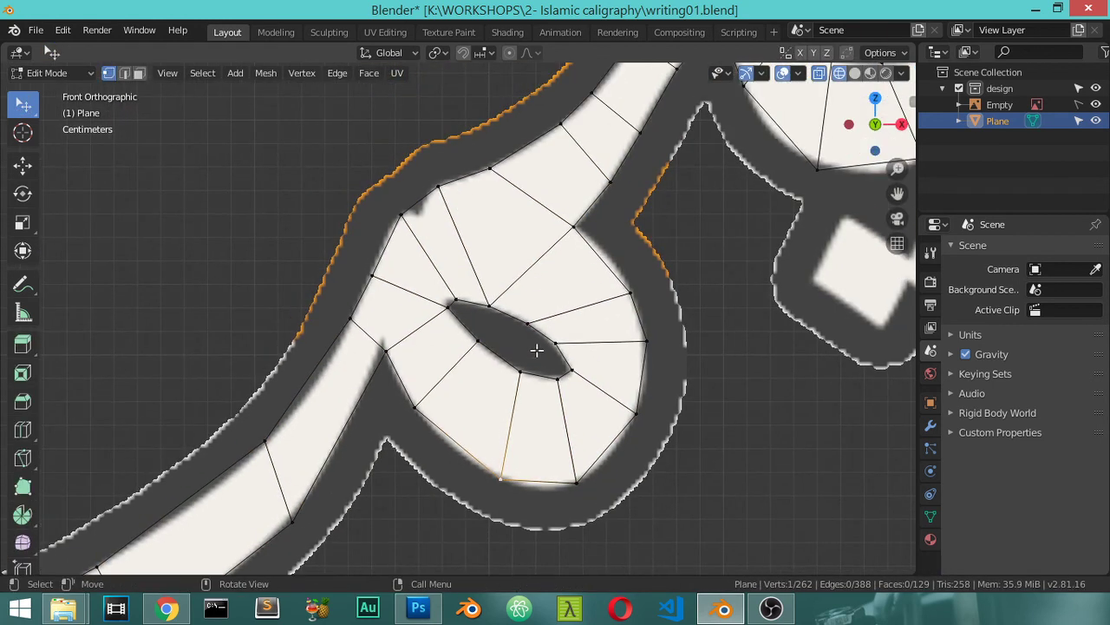
- Loop-cut the stroke above the oval hole and slide the new edge onto the lettering
scroll(489, 300, "up", 2)
key("ctrl+r")
left_click(458, 256)
key("g")
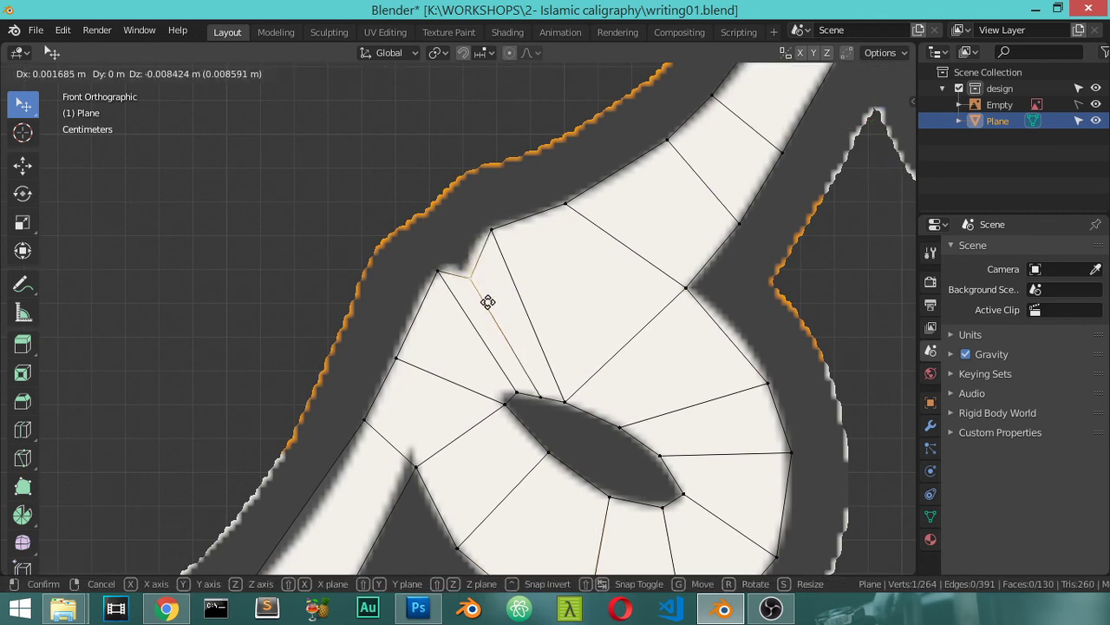
left_click(487, 300)
key("g")
left_click(491, 319)
- Zoom out to view the whole mesh and return to Object Mode
scroll(495, 312, "down", 1)
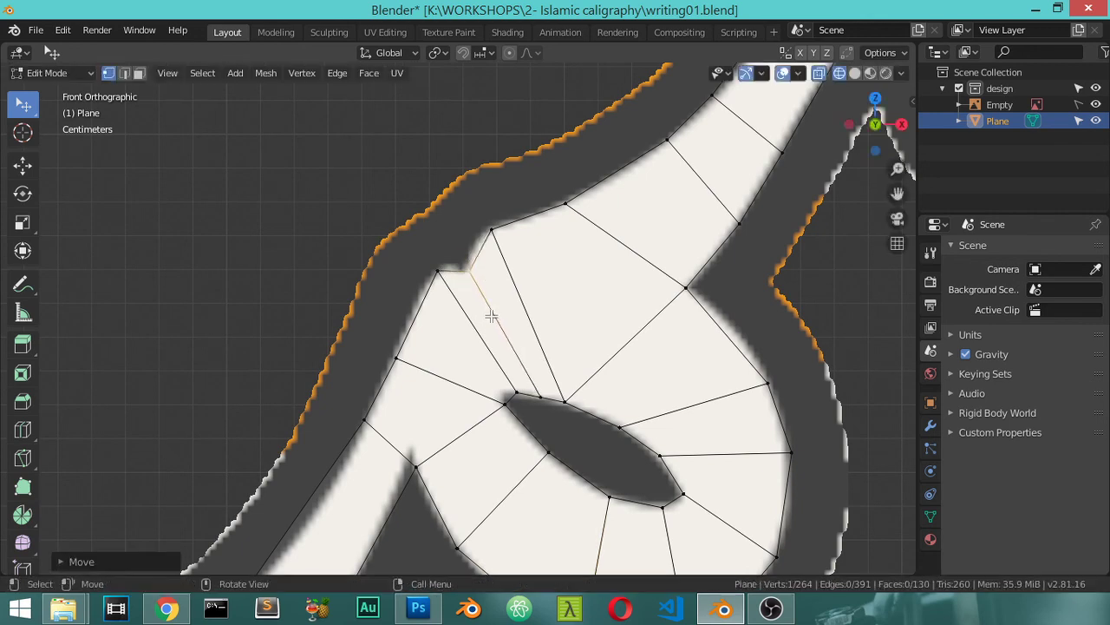
scroll(573, 347, "down", 2)
scroll(570, 344, "down", 2)
scroll(570, 345, "down", 1)
scroll(570, 344, "down", 2)
key("Tab")
scroll(569, 344, "down", 1)
scroll(570, 344, "up", 1)
scroll(570, 344, "down", 1)
key("Tab")
scroll(570, 344, "down", 2)
key("Tab")
scroll(570, 344, "down", 1)
- Switch the viewport to Solid shading and hide the Empty's reference image in the Outliner
scroll(577, 349, "down", 1)
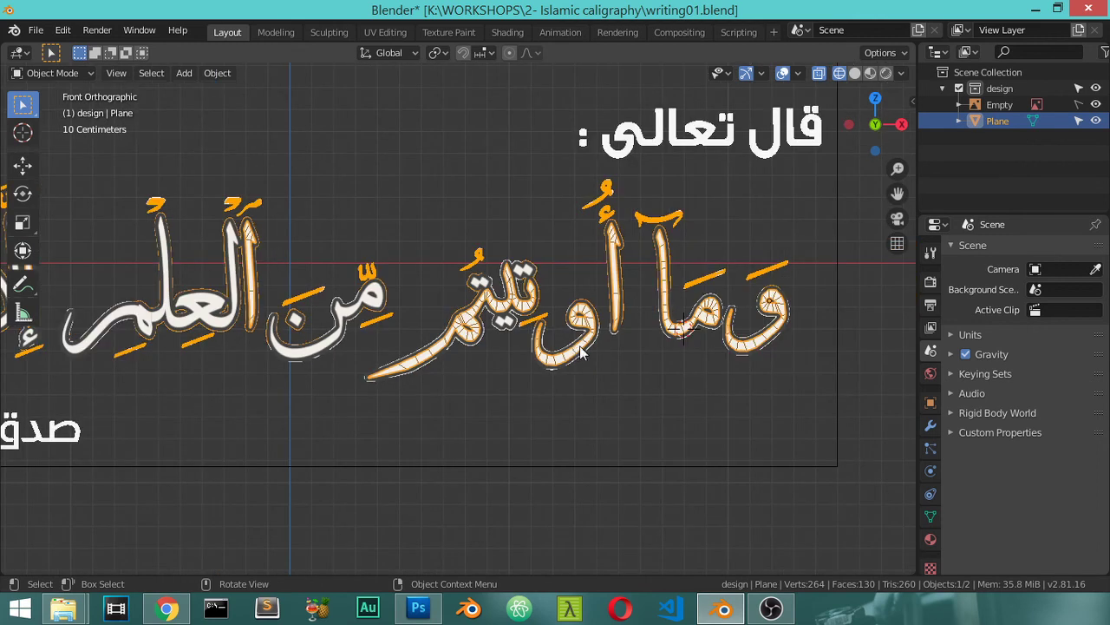
key("z")
left_click(761, 346)
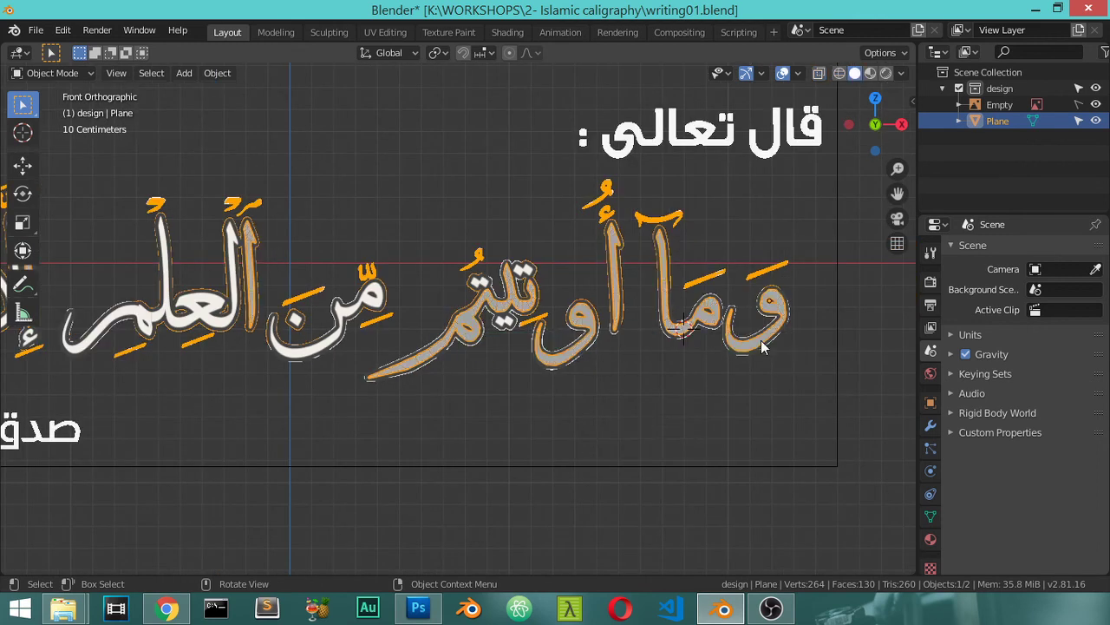
left_click(1096, 104)
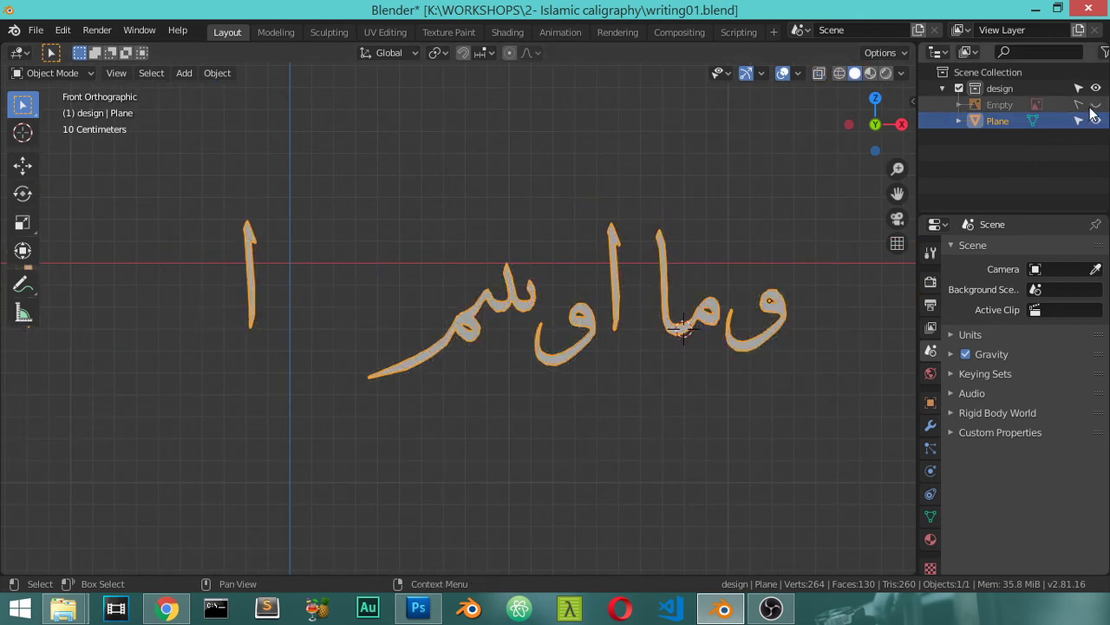